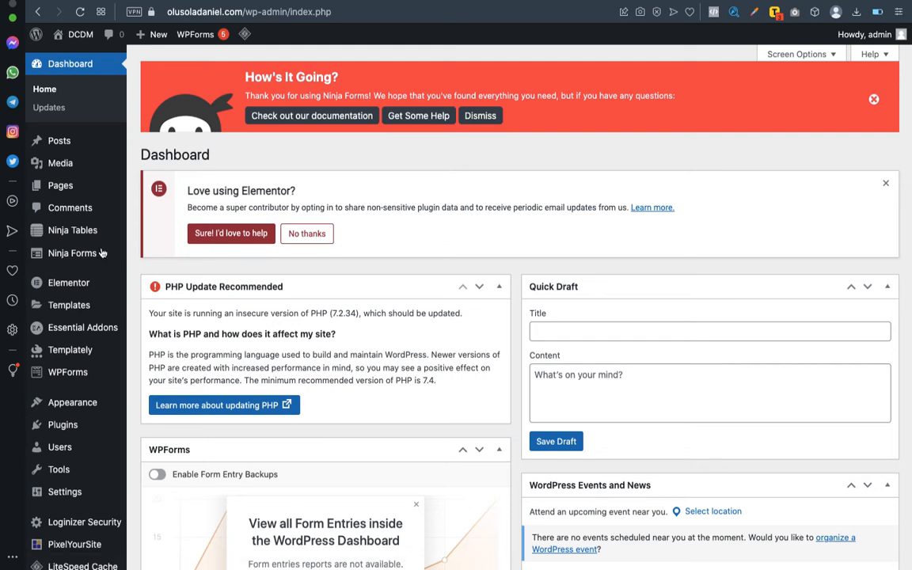
Search the plugin directory for 'Ninja form' to confirm Ninja Forms is already active.
{"action": "mouse_move", "coordinate": [83, 254]}
{"action": "scroll", "coordinate": [111, 210], "scroll_direction": "down", "scroll_amount": 1}
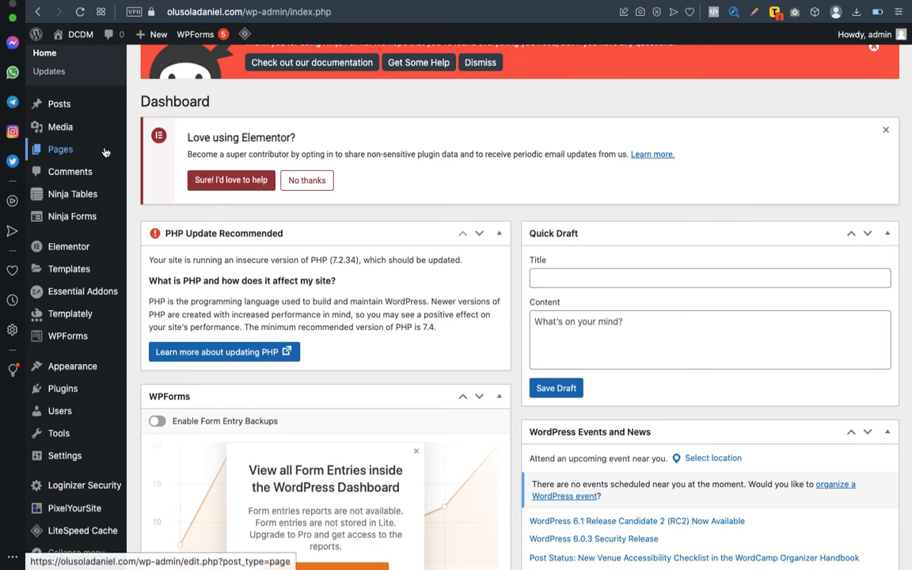
{"action": "mouse_move", "coordinate": [87, 125]}
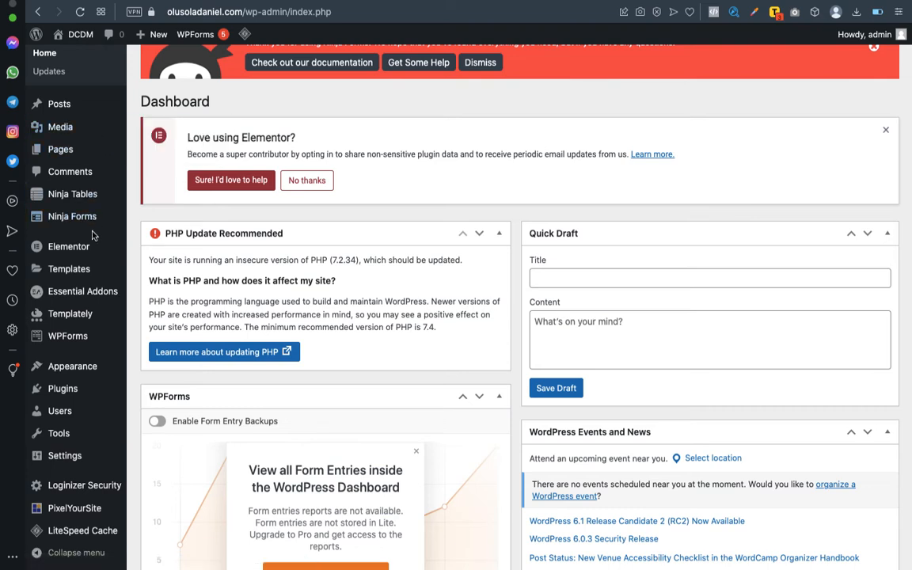
{"action": "mouse_move", "coordinate": [68, 388]}
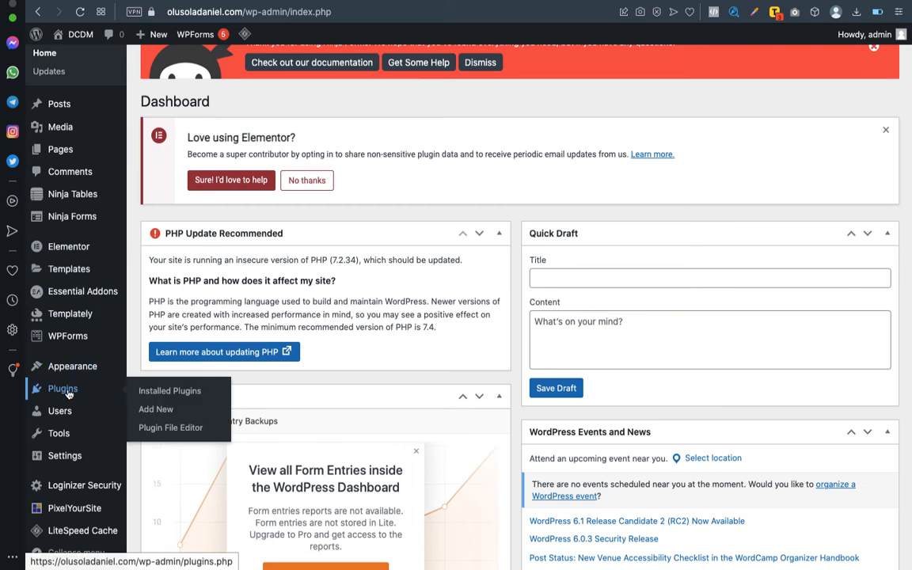
{"action": "left_click", "coordinate": [149, 414]}
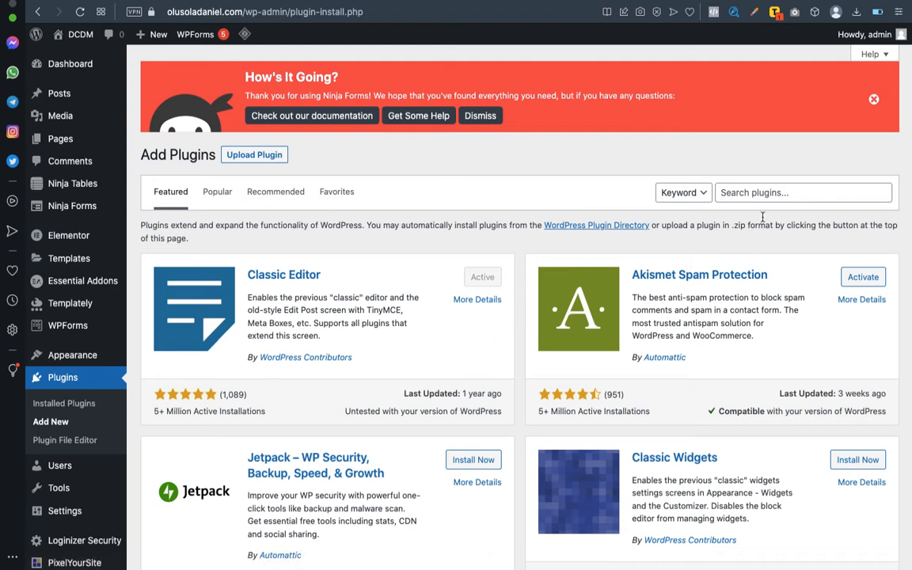
{"action": "left_click", "coordinate": [740, 192]}
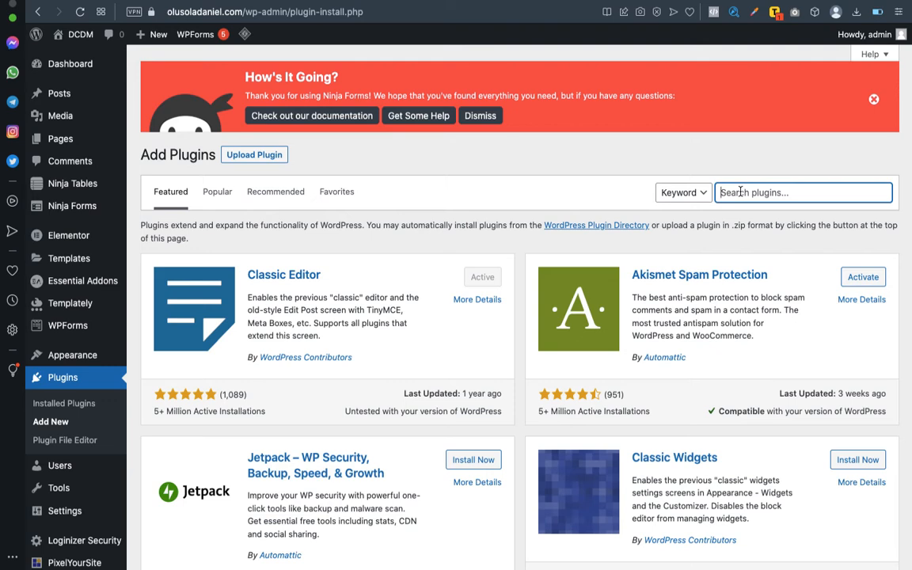
{"action": "type", "text": "N"}
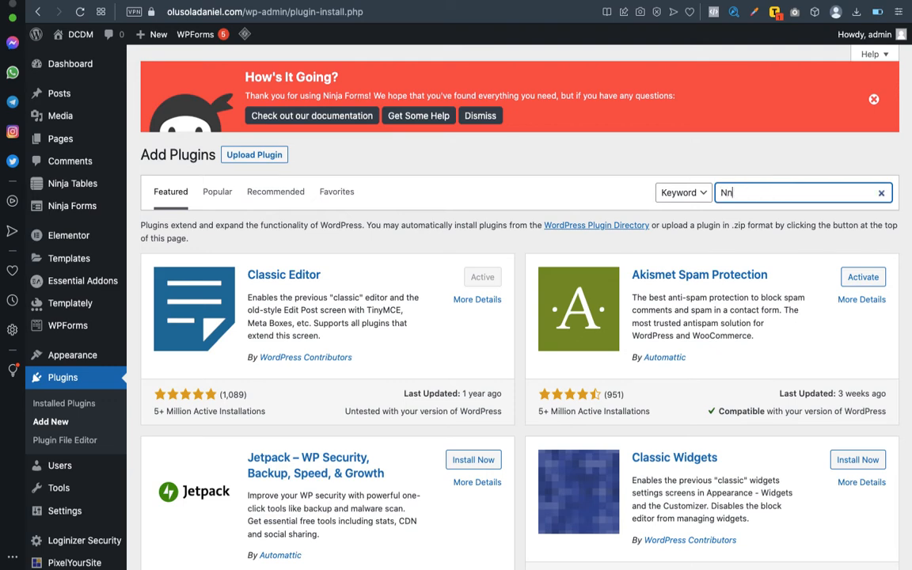
{"action": "type", "text": "inja form"}
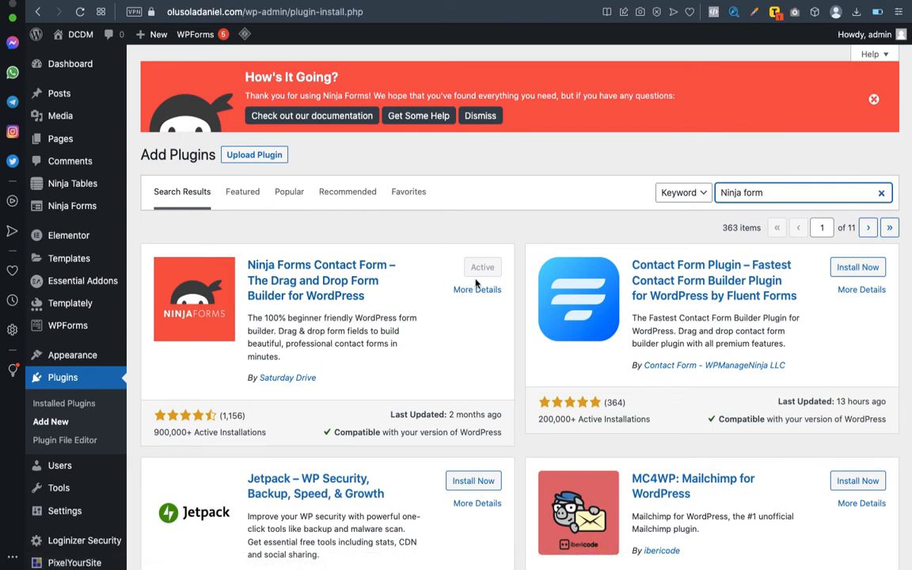
Search 'wp form' to confirm WPForms is active, then go to the Ninja Forms dashboard.
{"action": "double_click", "coordinate": [735, 192]}
{"action": "type", "text": "wp"}
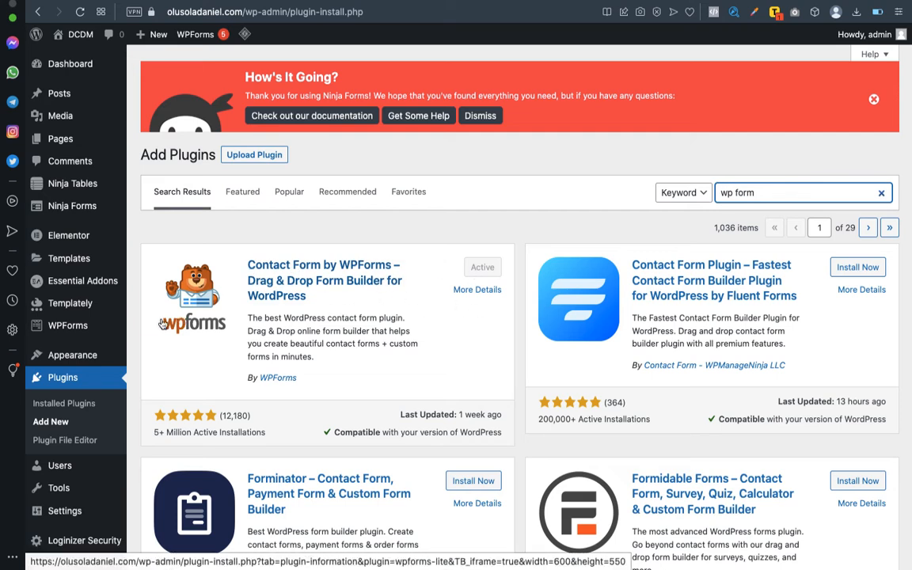
{"action": "mouse_move", "coordinate": [103, 209]}
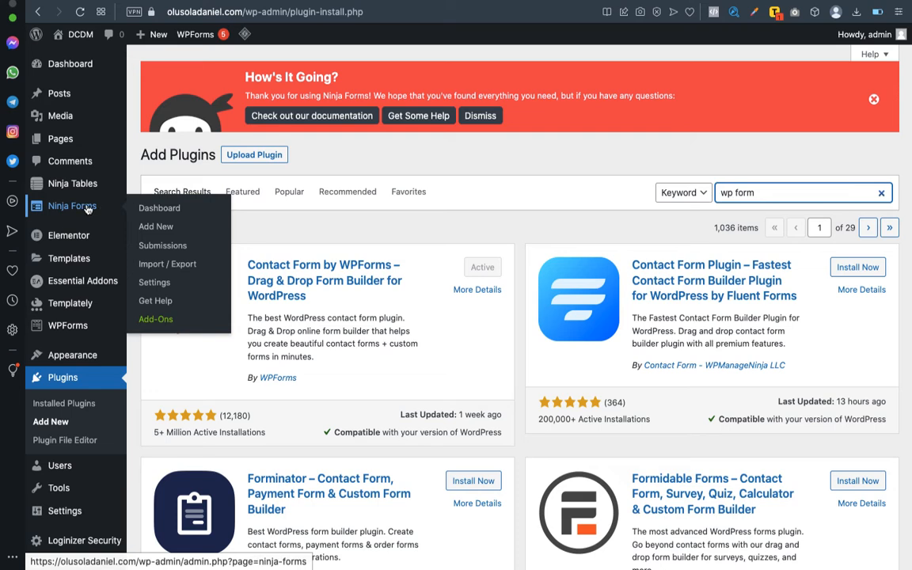
{"action": "left_click", "coordinate": [159, 209]}
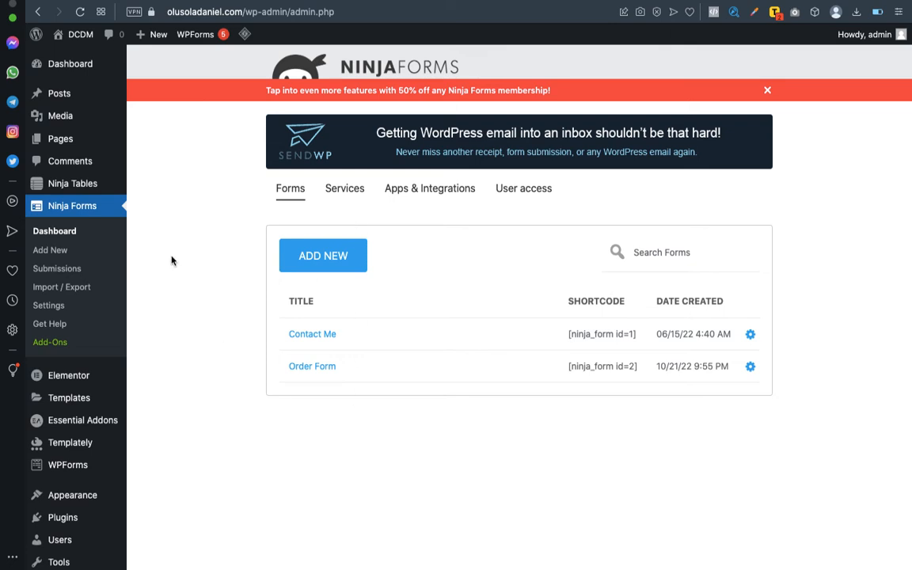
Create a new Ninja Forms form from the Blank Form template.
{"action": "left_click", "coordinate": [315, 259]}
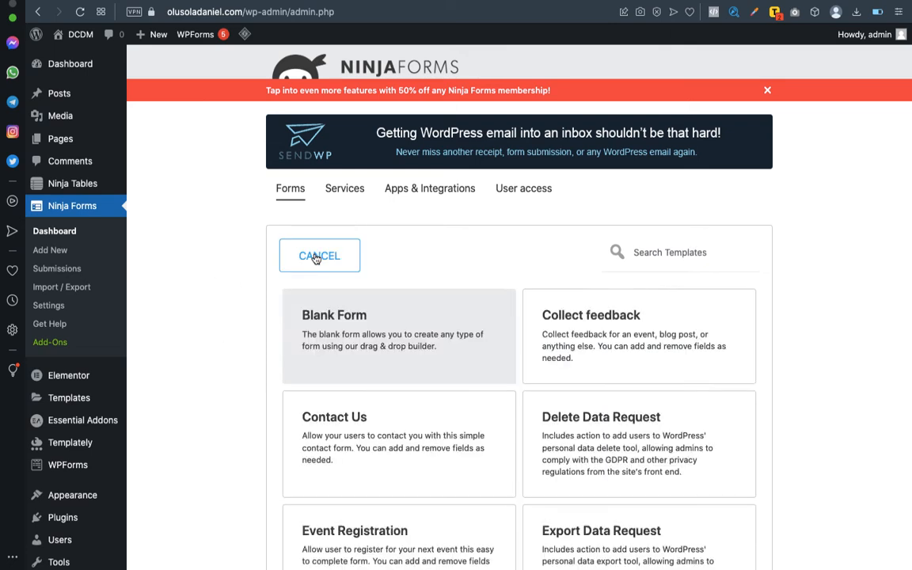
{"action": "left_click", "coordinate": [352, 330]}
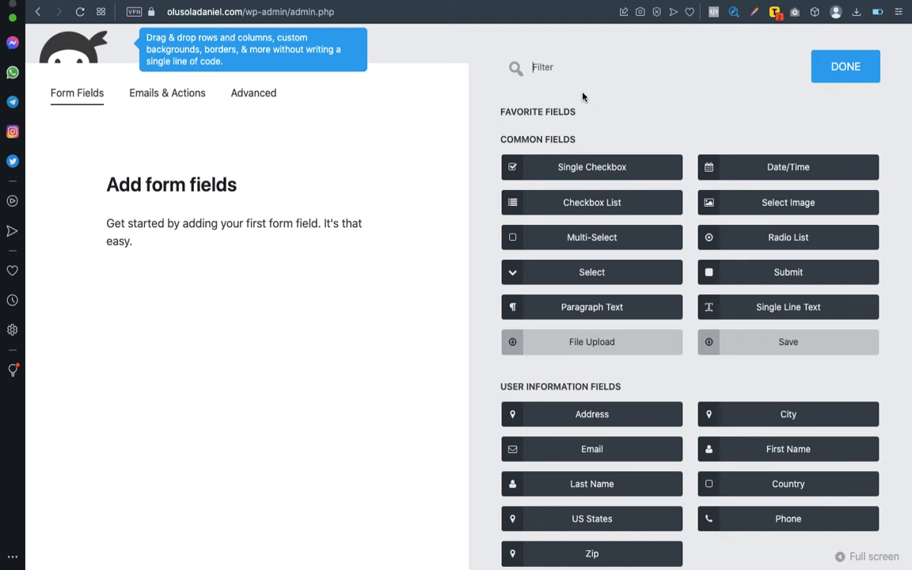
Add a required Single Line Text field labelled 'Full Name' to the blank form.
{"action": "left_click", "coordinate": [769, 315]}
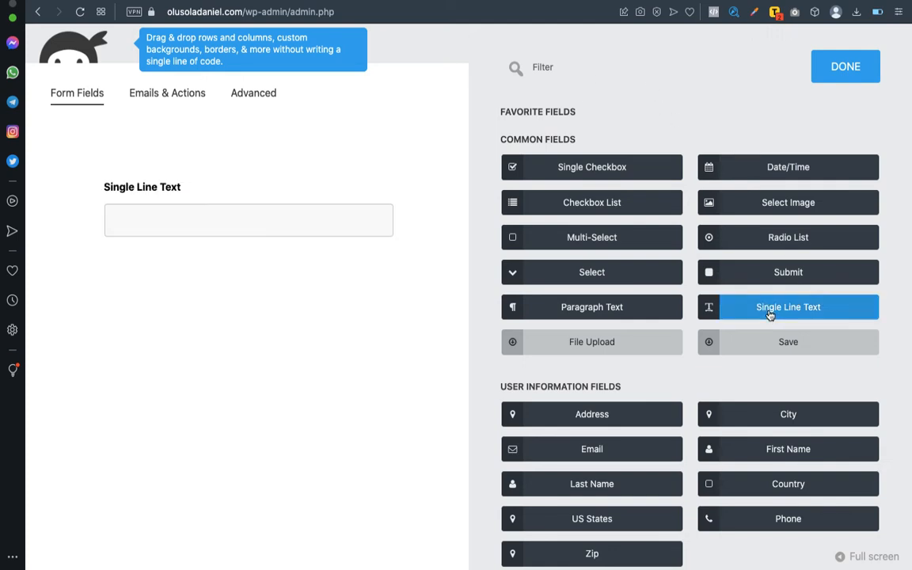
{"action": "left_click", "coordinate": [171, 189]}
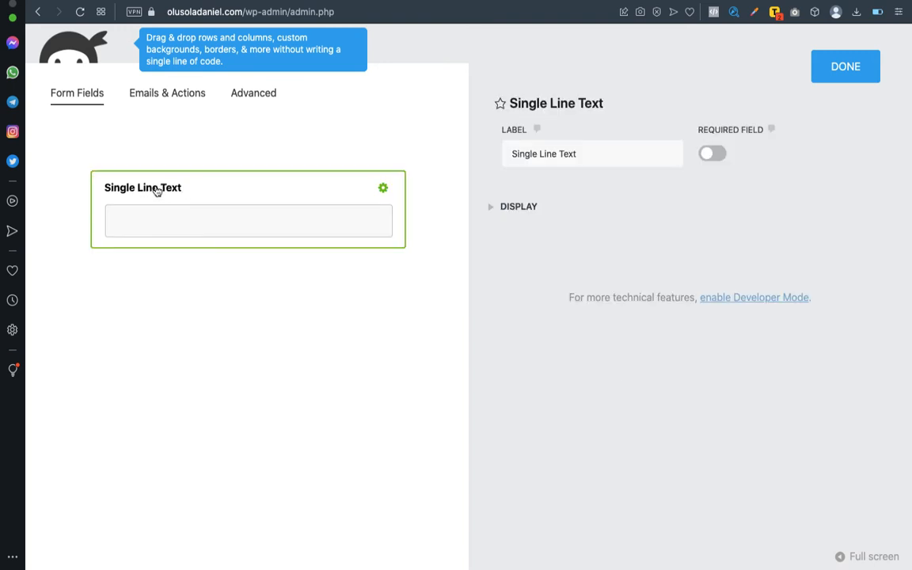
{"action": "double_click", "coordinate": [539, 155]}
{"action": "triple_click", "coordinate": [539, 156]}
{"action": "type", "text": "F"}
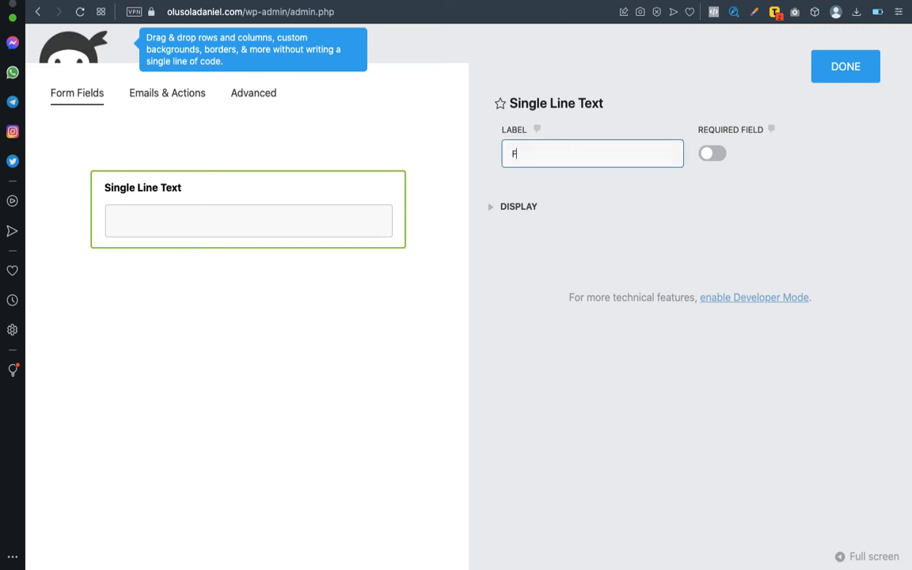
{"action": "type", "text": "ull name"}
{"action": "key", "text": "BackSpace"}
{"action": "key", "text": "BackSpace"}
{"action": "key", "text": "BackSpace"}
{"action": "key", "text": "BackSpace"}
{"action": "type", "text": "Name"}
{"action": "left_click", "coordinate": [713, 155]}
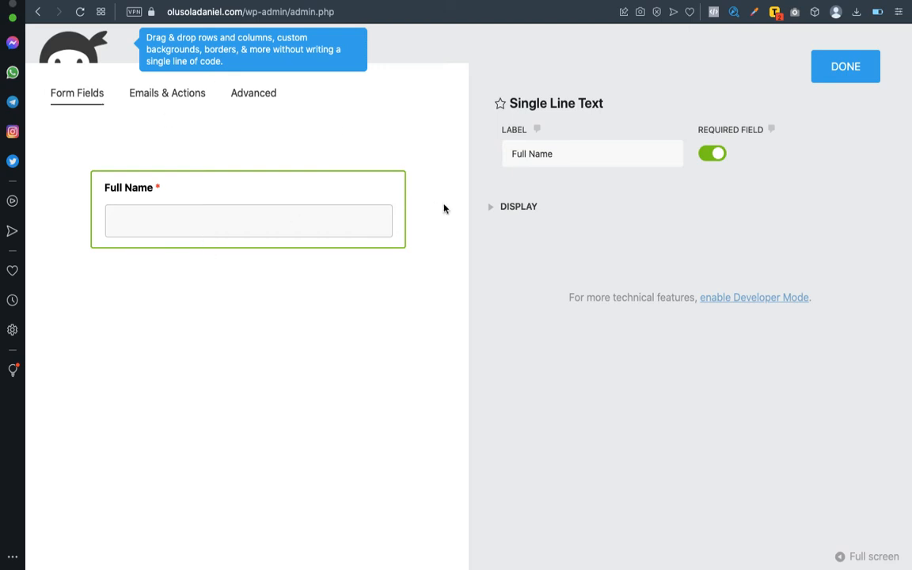
{"action": "left_click", "coordinate": [845, 67]}
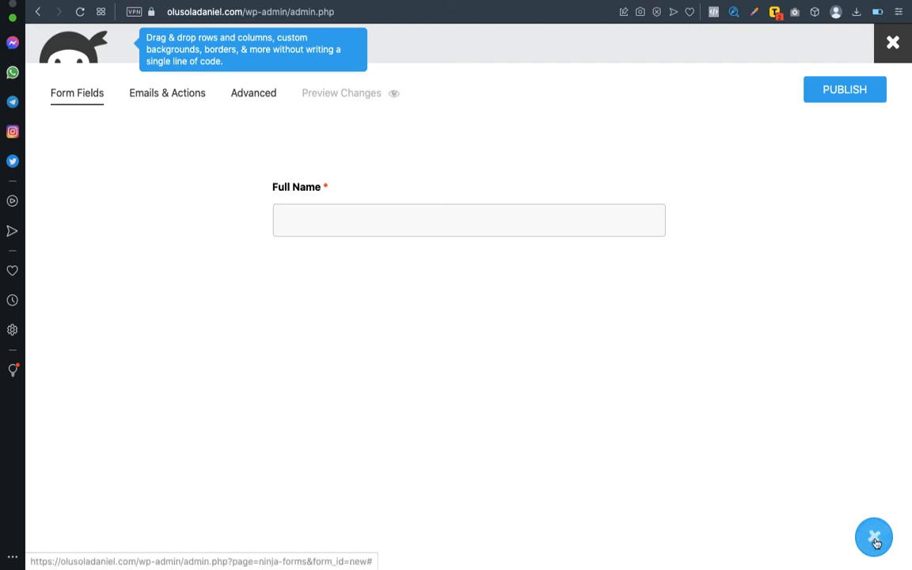
{"action": "left_click", "coordinate": [874, 537]}
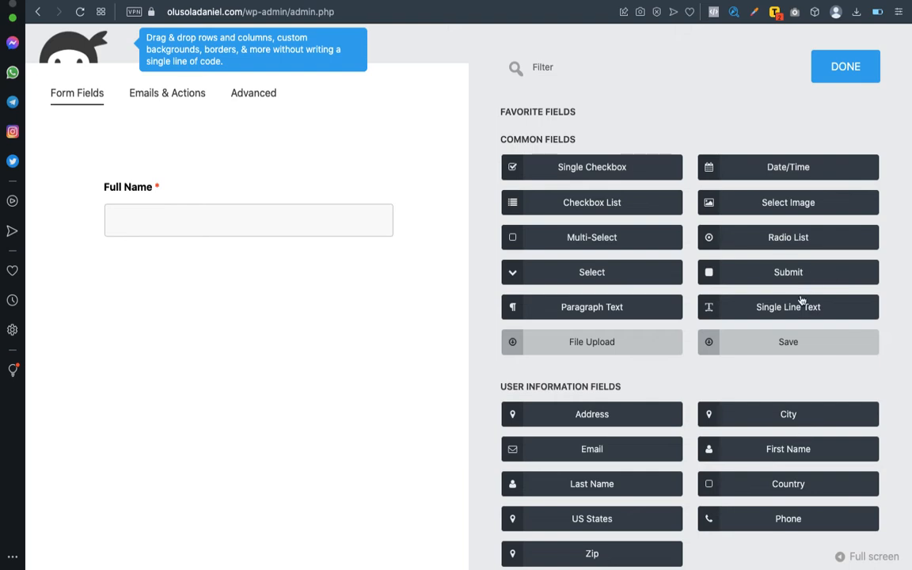
Add a required Phone field labelled 'Phone No.' below Full Name.
{"action": "scroll", "coordinate": [761, 362], "scroll_direction": "down", "scroll_amount": 2}
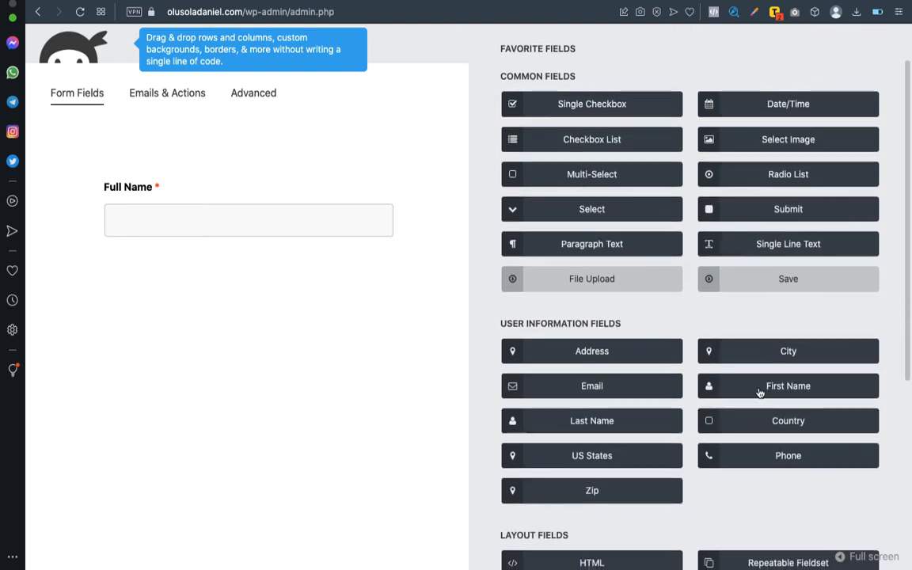
{"action": "left_click", "coordinate": [789, 463]}
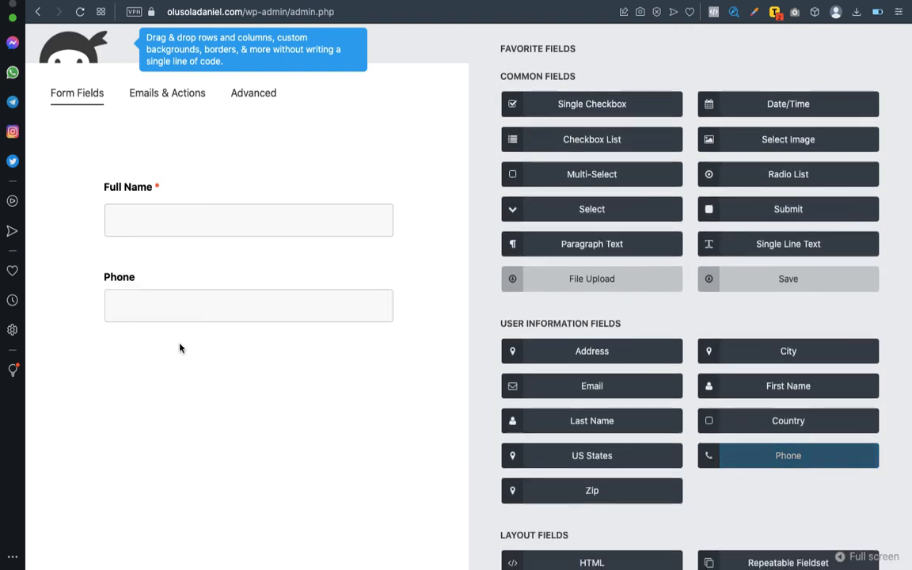
{"action": "left_click", "coordinate": [148, 280]}
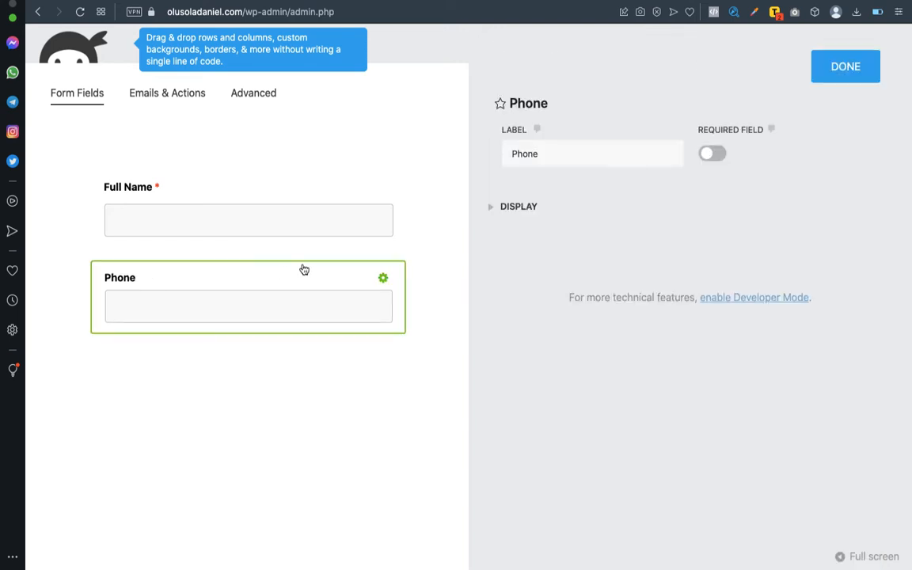
{"action": "left_click", "coordinate": [546, 155]}
{"action": "type", "text": "No."}
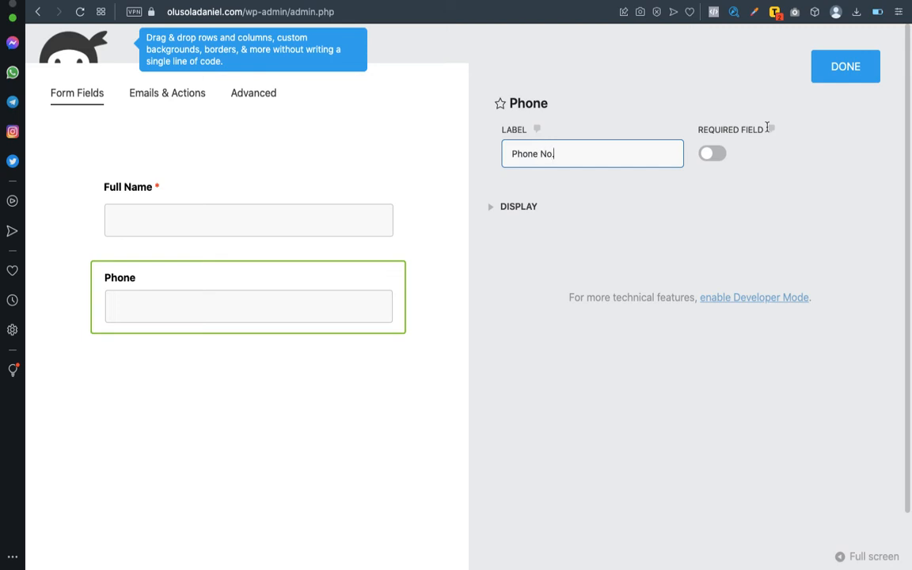
{"action": "left_click", "coordinate": [719, 155]}
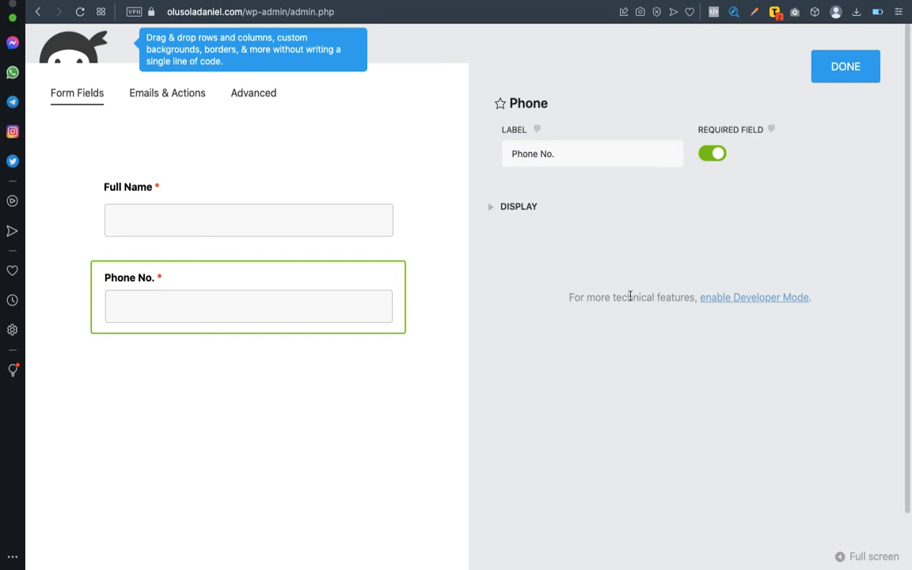
{"action": "left_click", "coordinate": [844, 66]}
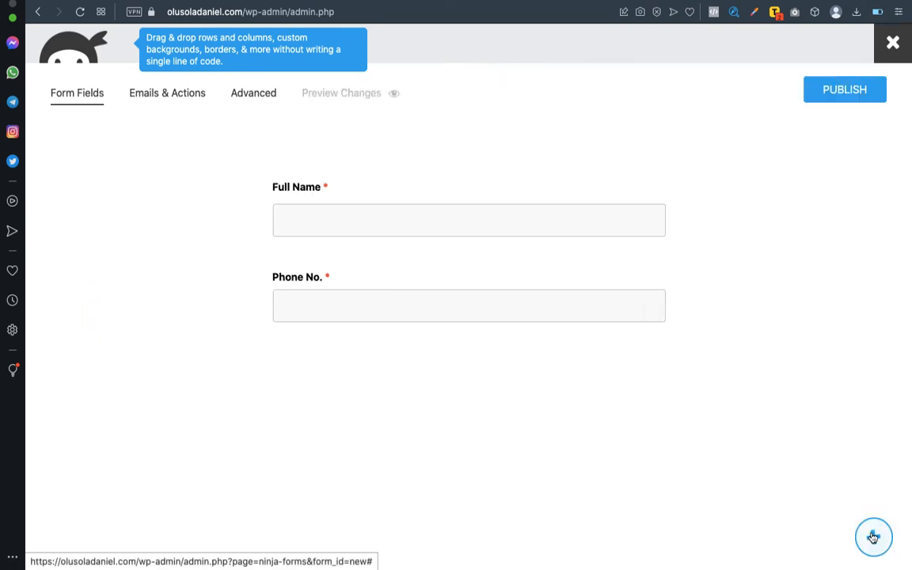
{"action": "left_click", "coordinate": [870, 531]}
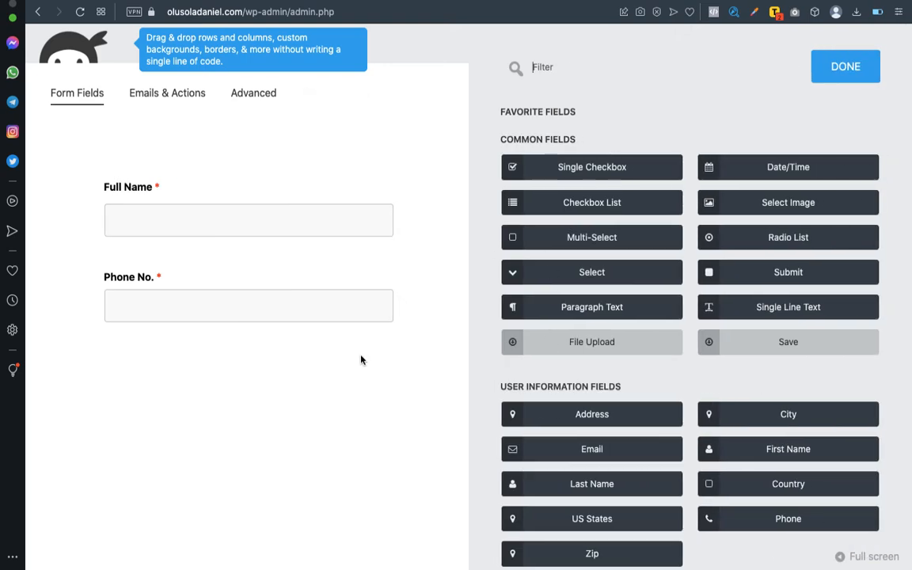
Add a second required phone field labelled 'Alternative Phone No.' below Phone No.
{"action": "left_click", "coordinate": [806, 518]}
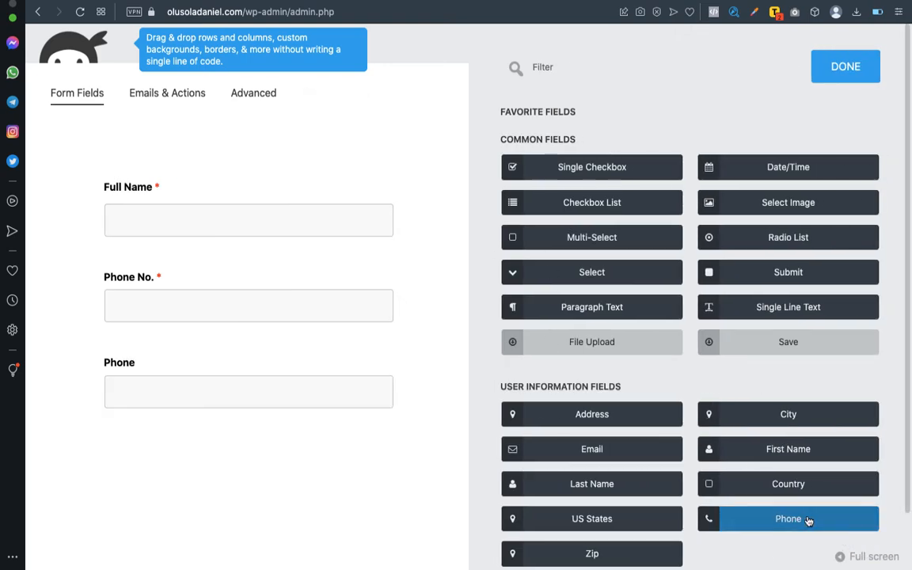
{"action": "left_click", "coordinate": [188, 369]}
{"action": "left_click", "coordinate": [527, 153]}
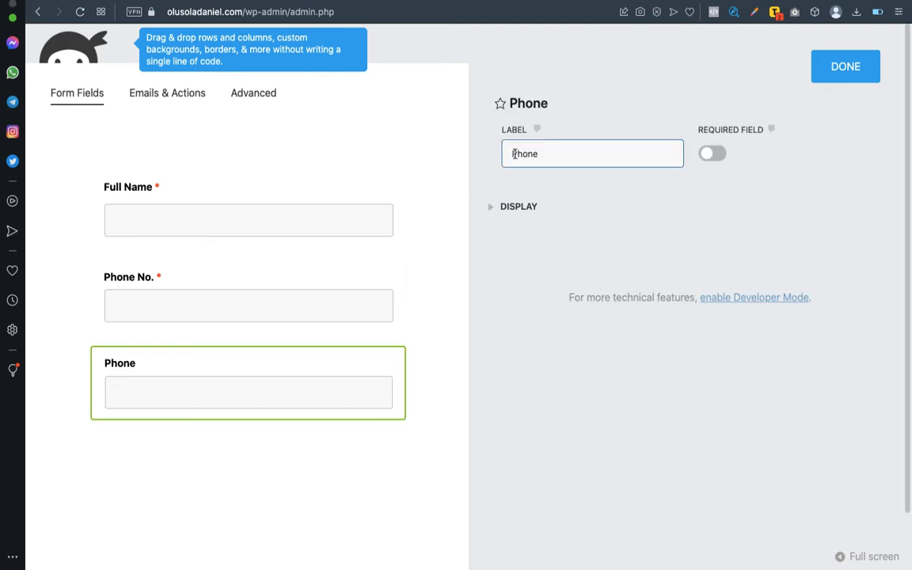
{"action": "left_click", "coordinate": [512, 154]}
{"action": "type", "text": "Alternative Phone No."}
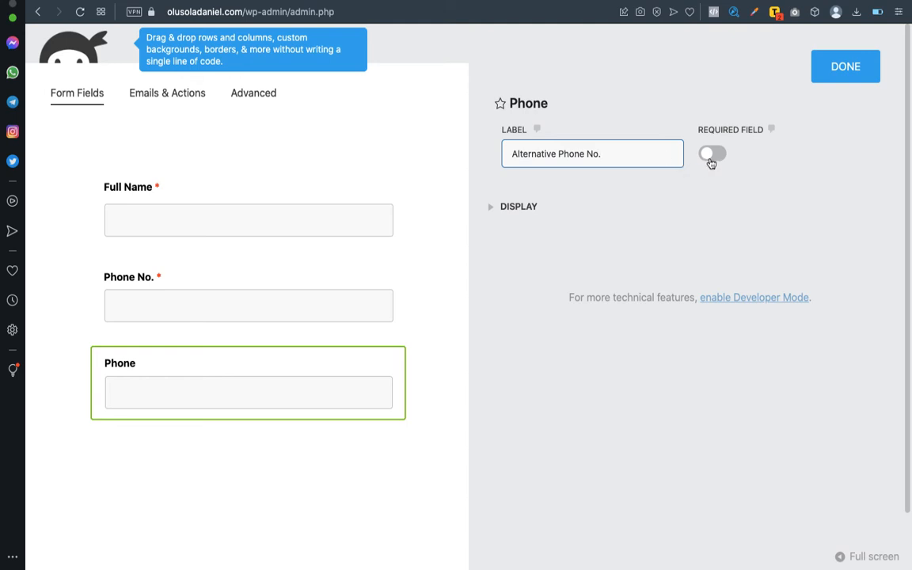
{"action": "left_click", "coordinate": [710, 157]}
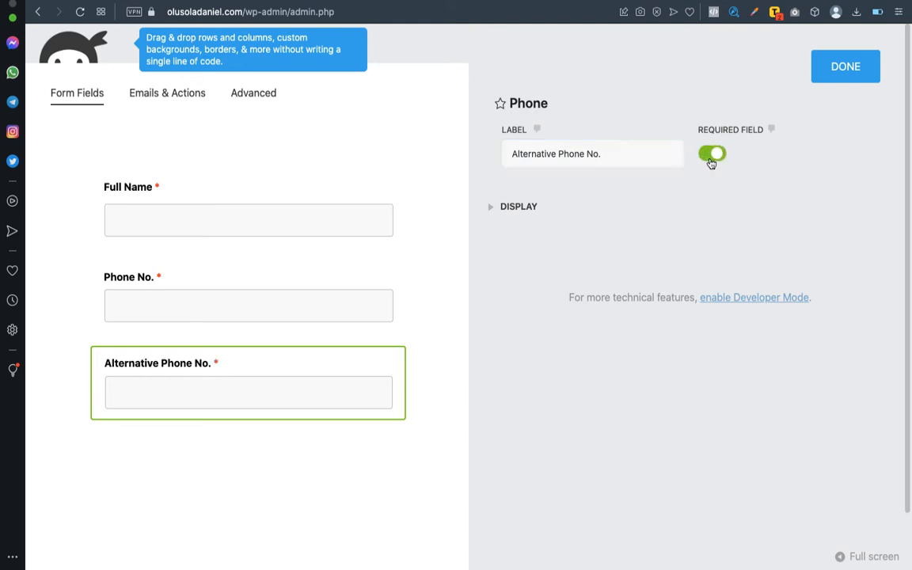
Give that field the italic description 'Preferably WhatsApp' and close its settings.
{"action": "left_click", "coordinate": [492, 209]}
{"action": "left_click", "coordinate": [545, 410]}
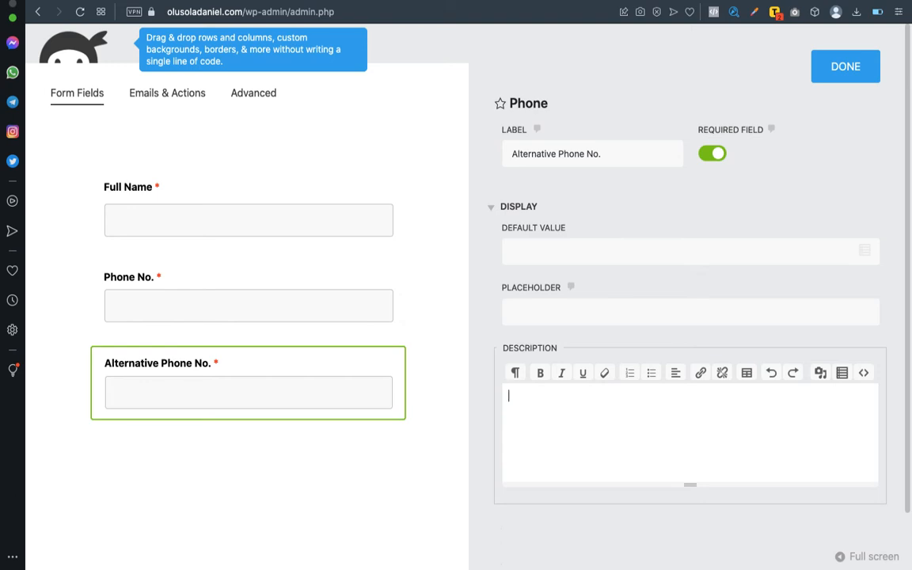
{"action": "type", "text": "Preferably Whats"}
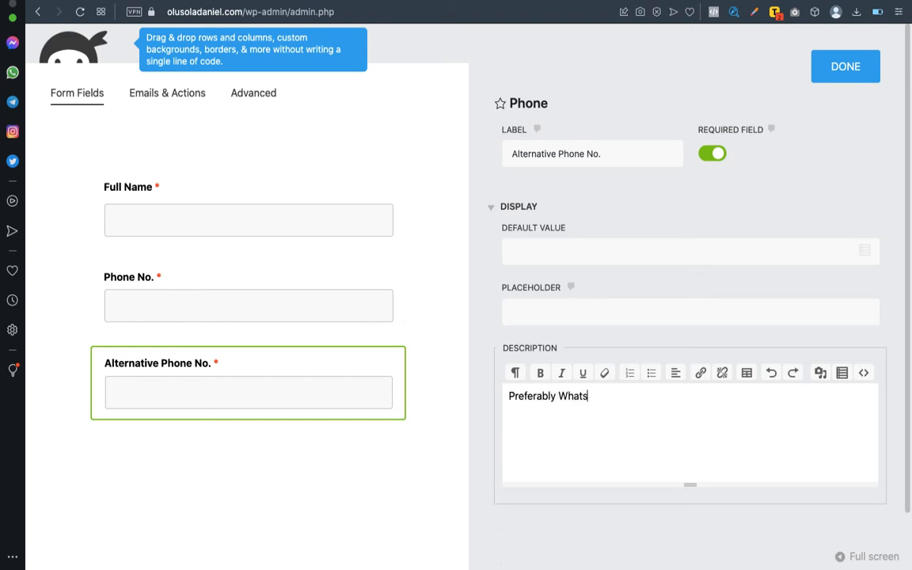
{"action": "type", "text": "App"}
{"action": "left_click", "coordinate": [541, 395]}
{"action": "triple_click", "coordinate": [551, 395]}
{"action": "key", "text": "super+i"}
{"action": "left_click", "coordinate": [556, 427]}
{"action": "left_click", "coordinate": [509, 396]}
{"action": "key", "text": "Return"}
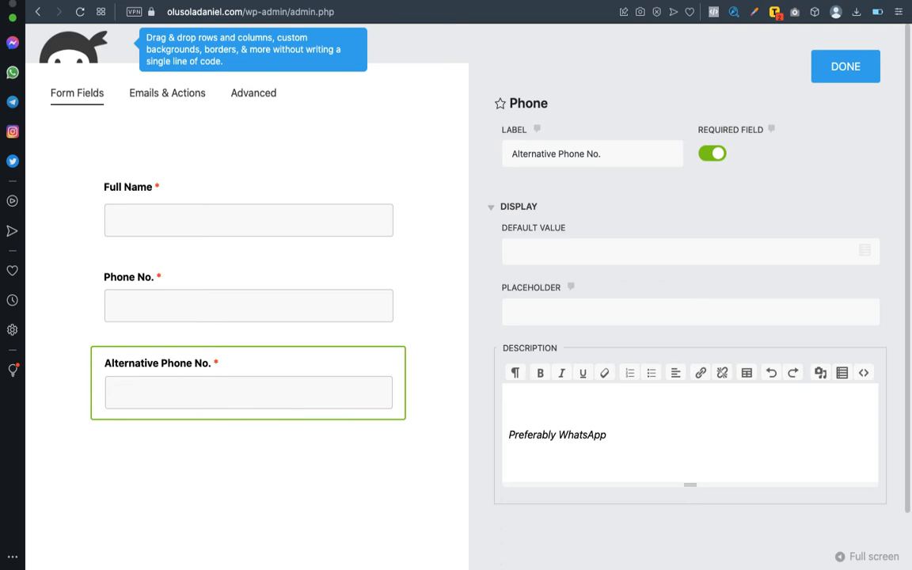
{"action": "key", "text": "BackSpace"}
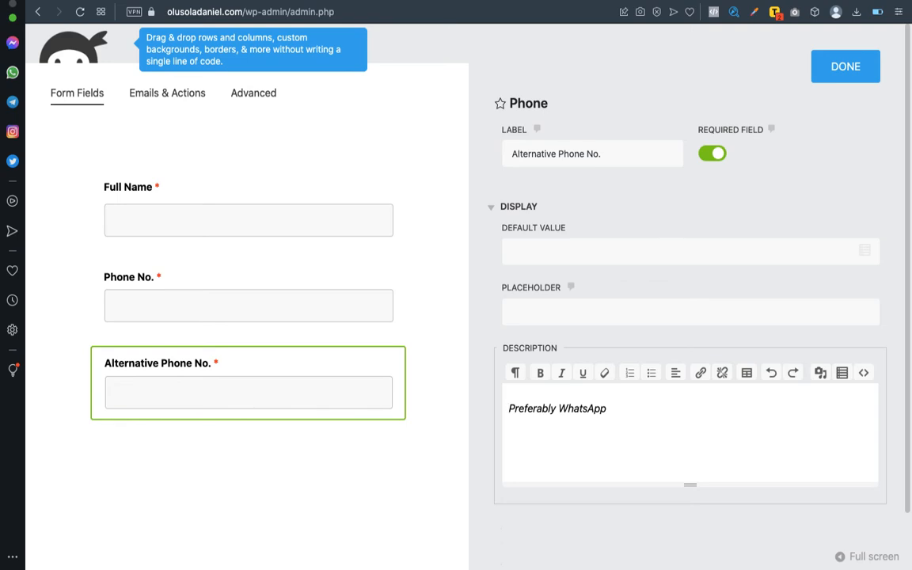
{"action": "key", "text": "Left"}
{"action": "key", "text": "Left"}
{"action": "key", "text": "Left"}
{"action": "key", "text": "Left"}
{"action": "key", "text": "Left"}
{"action": "key", "text": "Left"}
{"action": "key", "text": "Left"}
{"action": "key", "text": "Left"}
{"action": "key", "text": "Left"}
{"action": "key", "text": "Left"}
{"action": "key", "text": "Left"}
{"action": "key", "text": "Left"}
{"action": "key", "text": "Left"}
{"action": "key", "text": "Left"}
{"action": "left_click", "coordinate": [835, 73]}
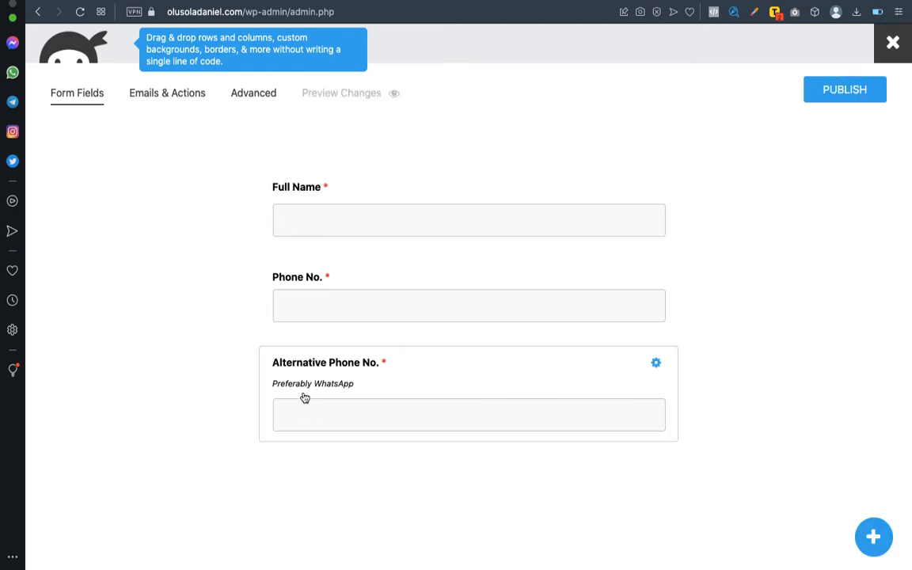
Add a required Email field below Alternative Phone No.
{"action": "left_click", "coordinate": [873, 538]}
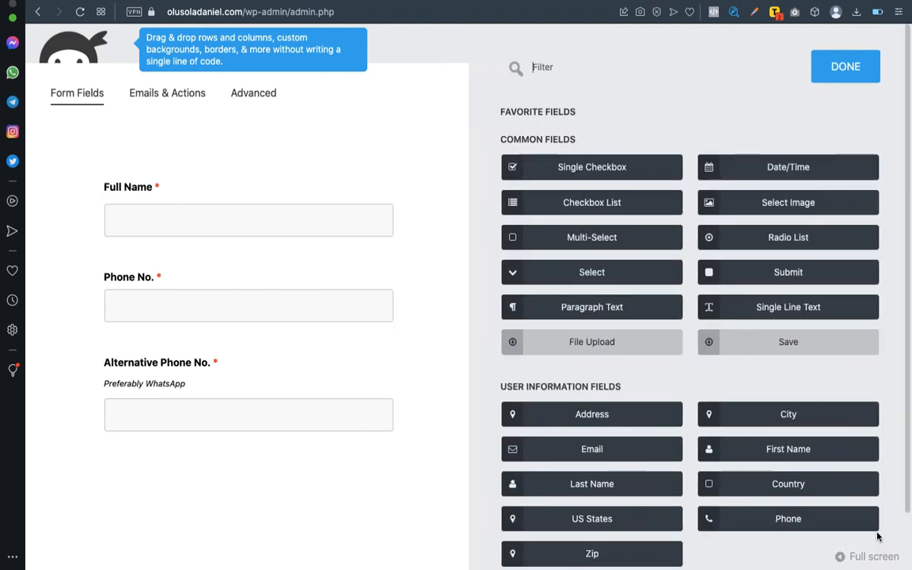
{"action": "left_click", "coordinate": [601, 450]}
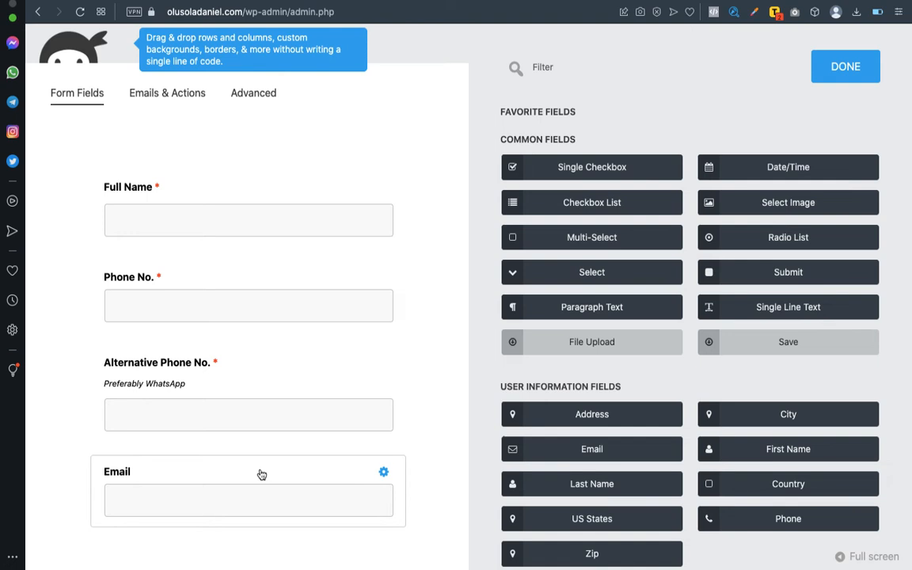
{"action": "left_click", "coordinate": [260, 474]}
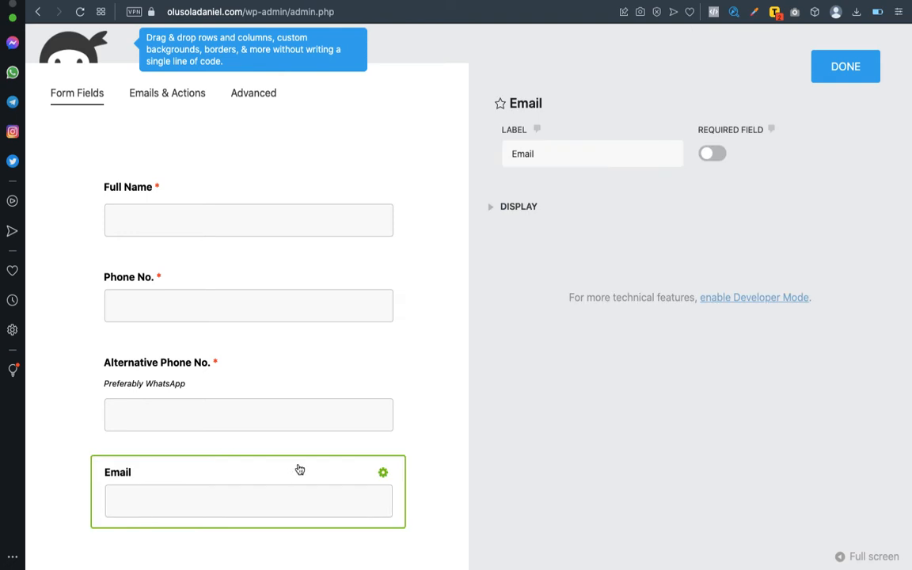
{"action": "left_click", "coordinate": [712, 155]}
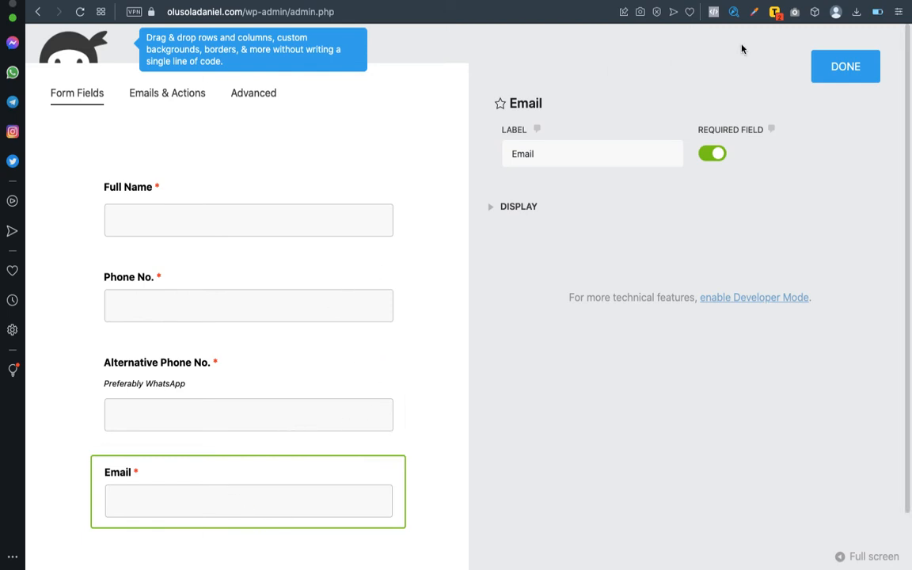
{"action": "left_click", "coordinate": [838, 67]}
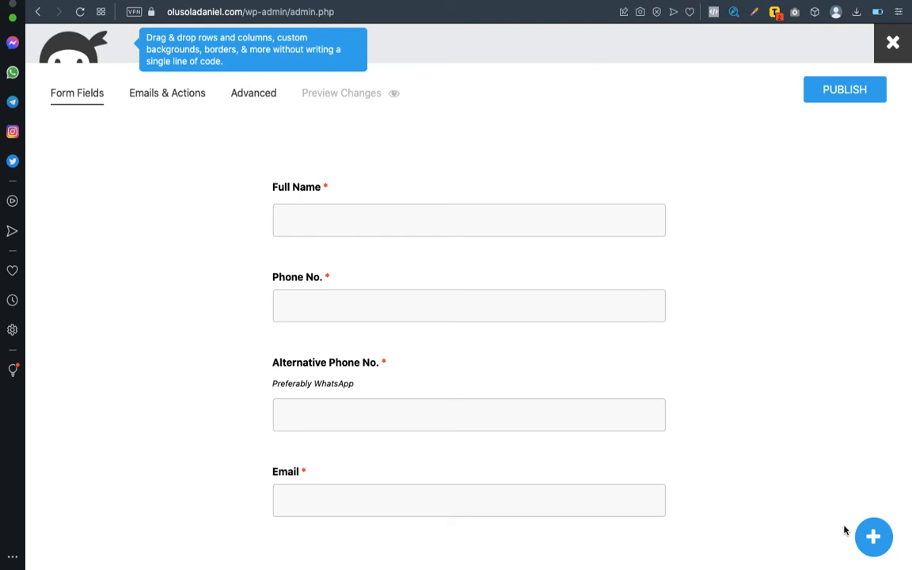
{"action": "left_click", "coordinate": [874, 538]}
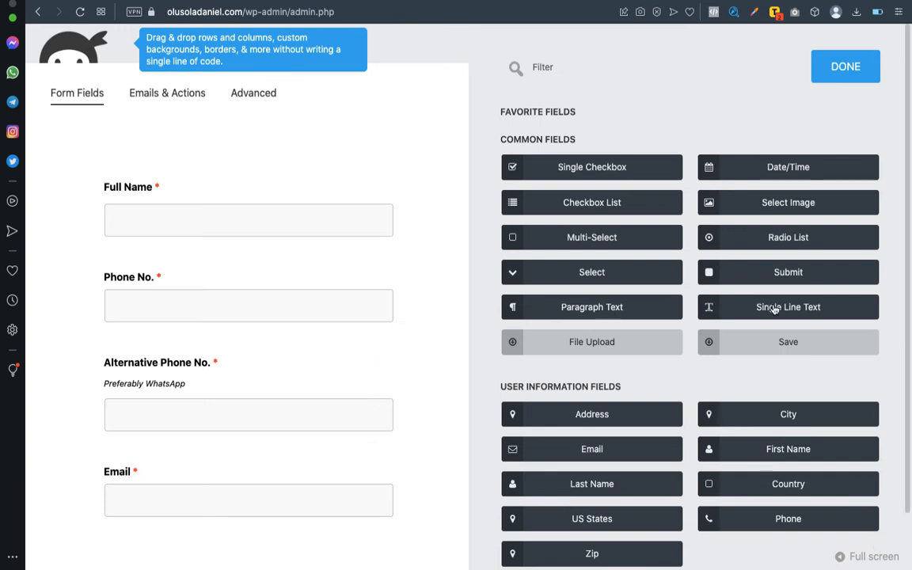
Add a required Paragraph Text field labelled 'Detailed Delivery Address' below Email.
{"action": "left_click", "coordinate": [597, 311]}
{"action": "scroll", "coordinate": [279, 480], "scroll_direction": "down", "scroll_amount": 3}
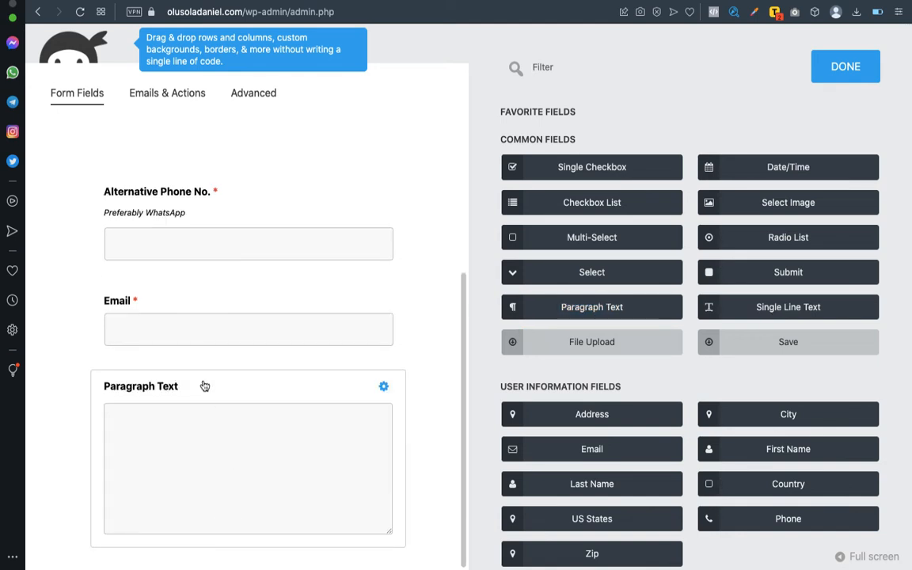
{"action": "left_click", "coordinate": [584, 153]}
{"action": "double_click", "coordinate": [584, 153]}
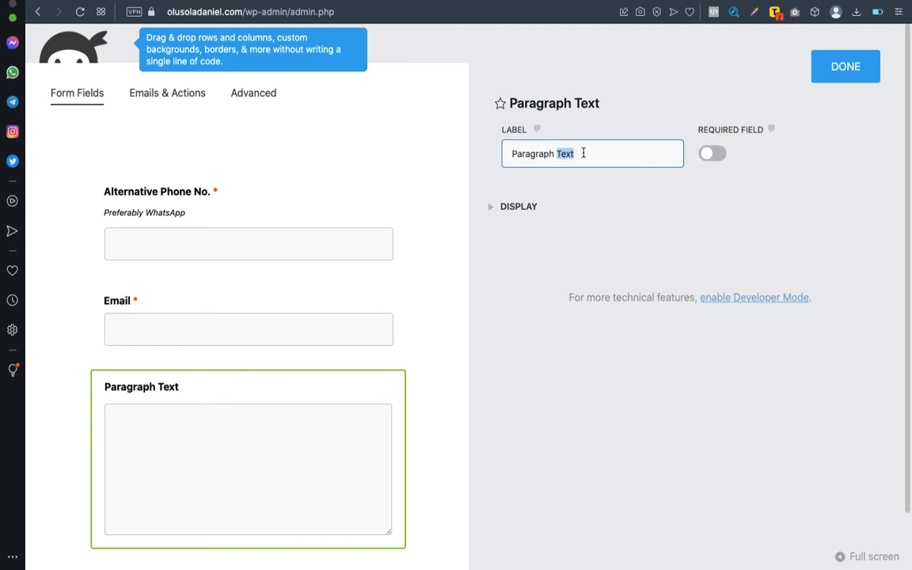
{"action": "triple_click", "coordinate": [583, 153]}
{"action": "type", "text": "De"}
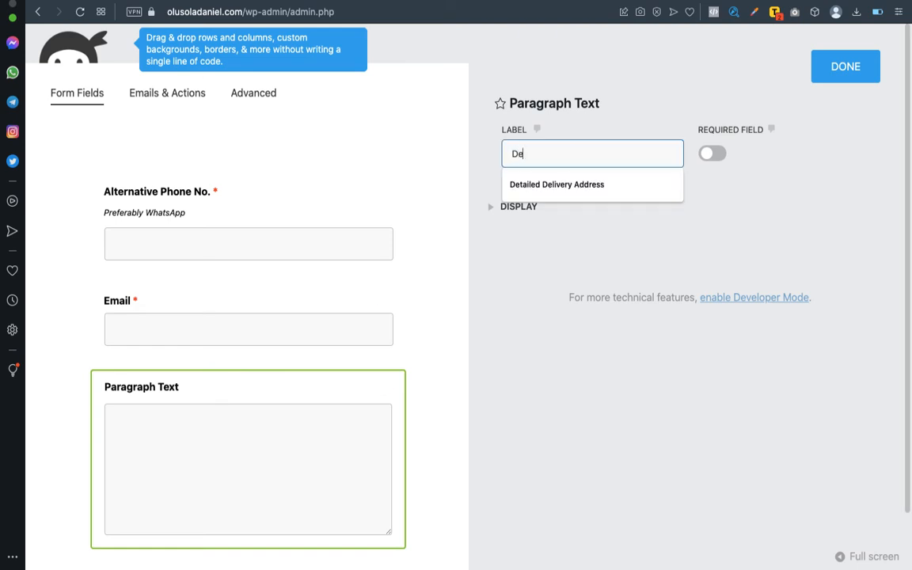
{"action": "type", "text": "tailed Delivery Address"}
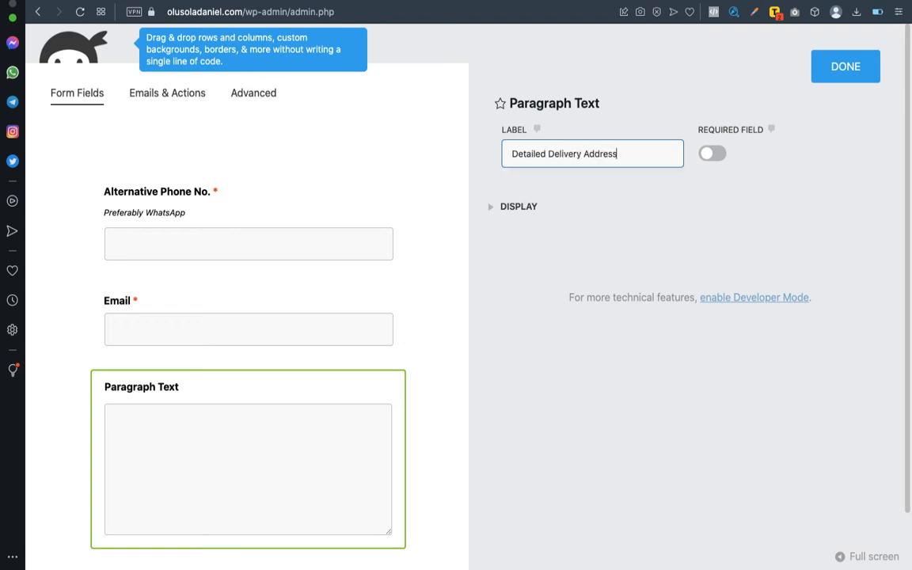
{"action": "left_click", "coordinate": [712, 154]}
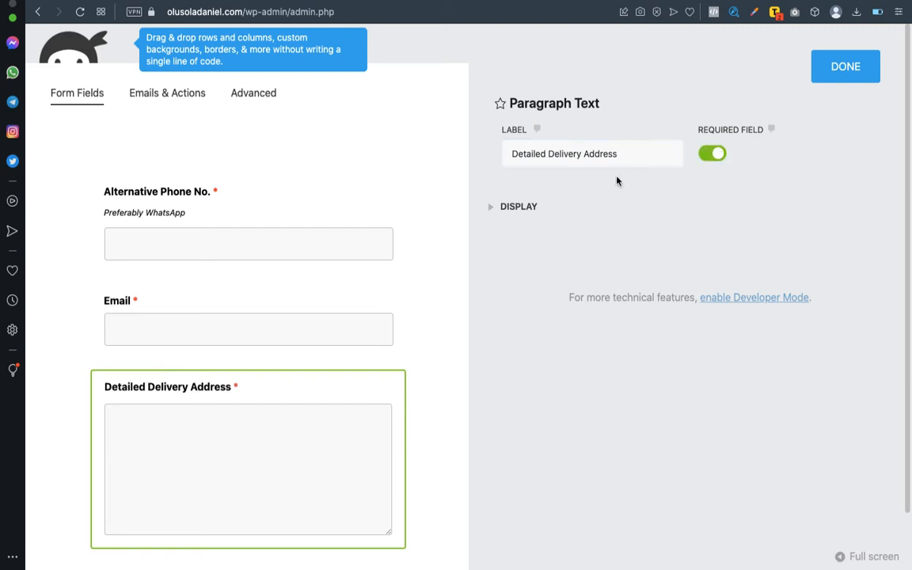
{"action": "left_click", "coordinate": [495, 208]}
Enter 'Kindly include Local Govt. Area and State' as the address field's description and italicise it.
{"action": "scroll", "coordinate": [638, 228], "scroll_direction": "down", "scroll_amount": 5}
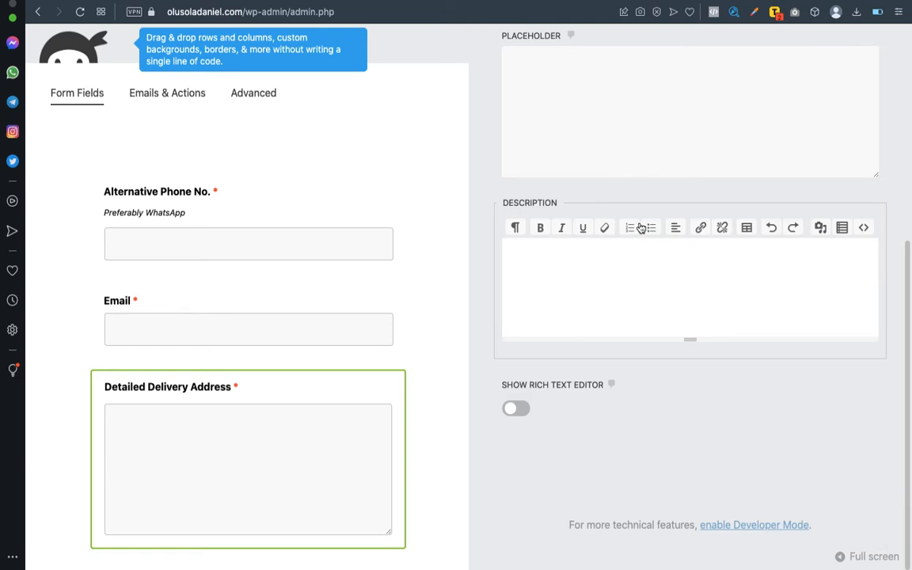
{"action": "left_click", "coordinate": [599, 262]}
{"action": "type", "text": "Kindly"}
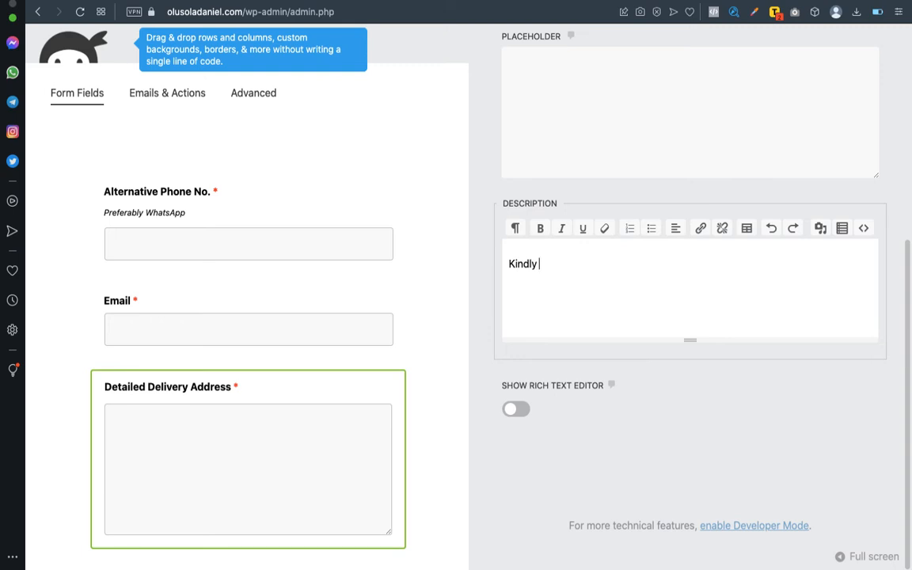
{"action": "type", "text": " include Local Go"}
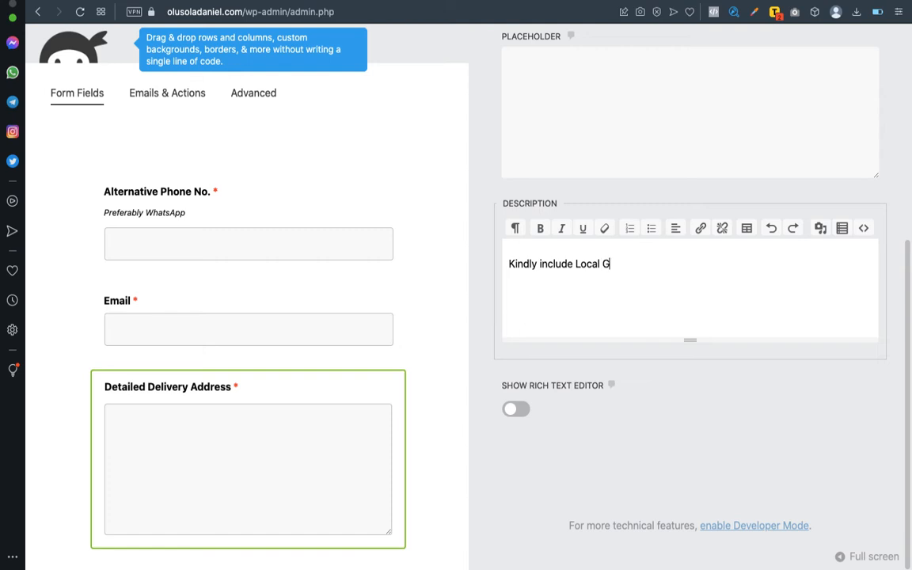
{"action": "type", "text": "vt. Area and State"}
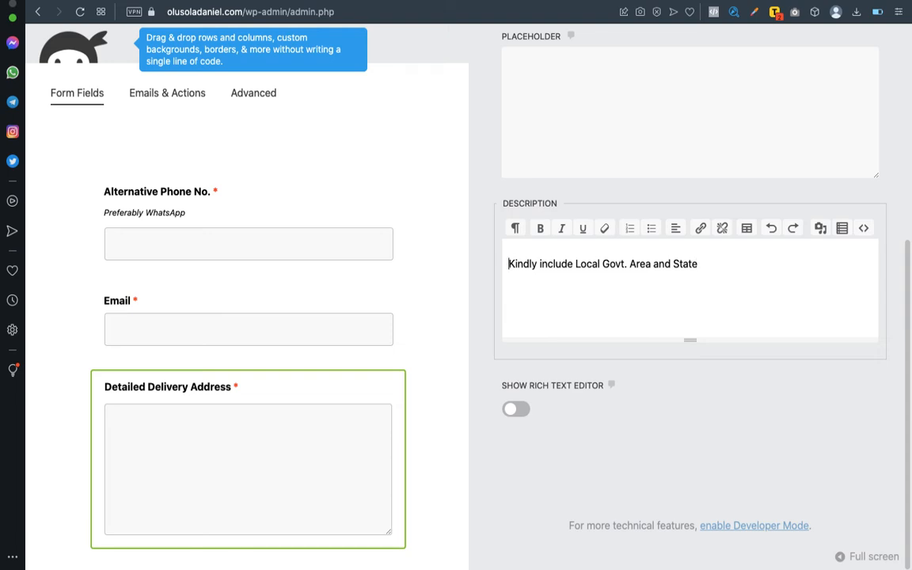
{"action": "triple_click", "coordinate": [517, 264]}
{"action": "key", "text": "super+i"}
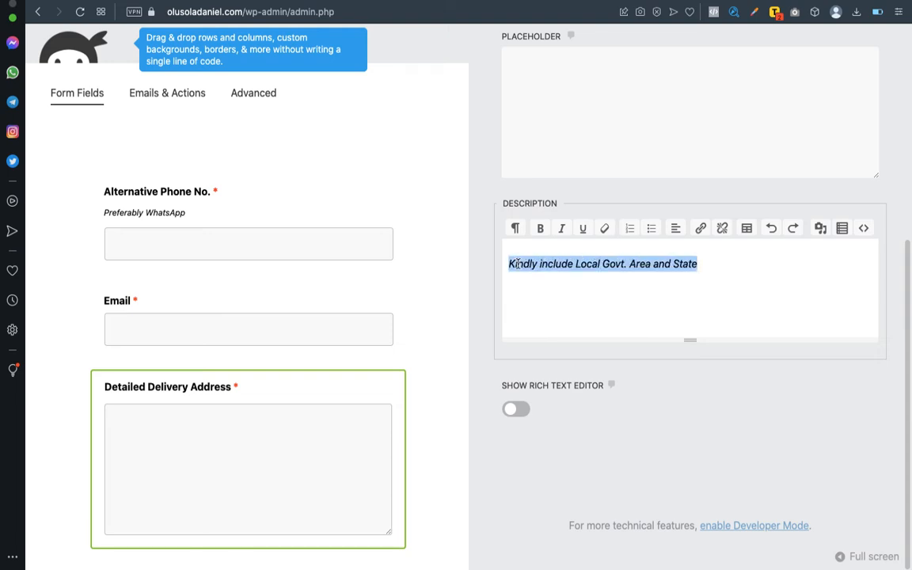
{"action": "left_click", "coordinate": [506, 264]}
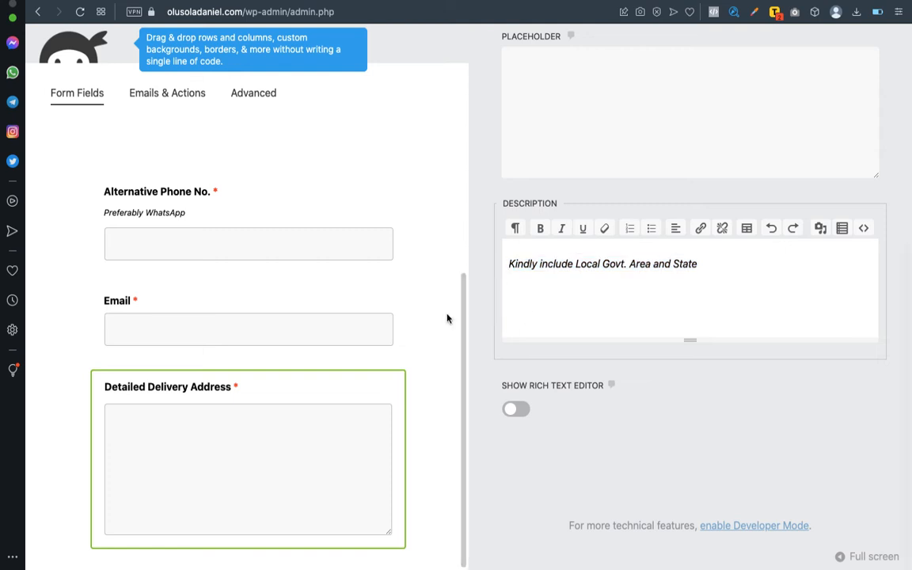
{"action": "scroll", "coordinate": [448, 317], "scroll_direction": "down", "scroll_amount": 1}
{"action": "scroll", "coordinate": [435, 267], "scroll_direction": "up", "scroll_amount": 5}
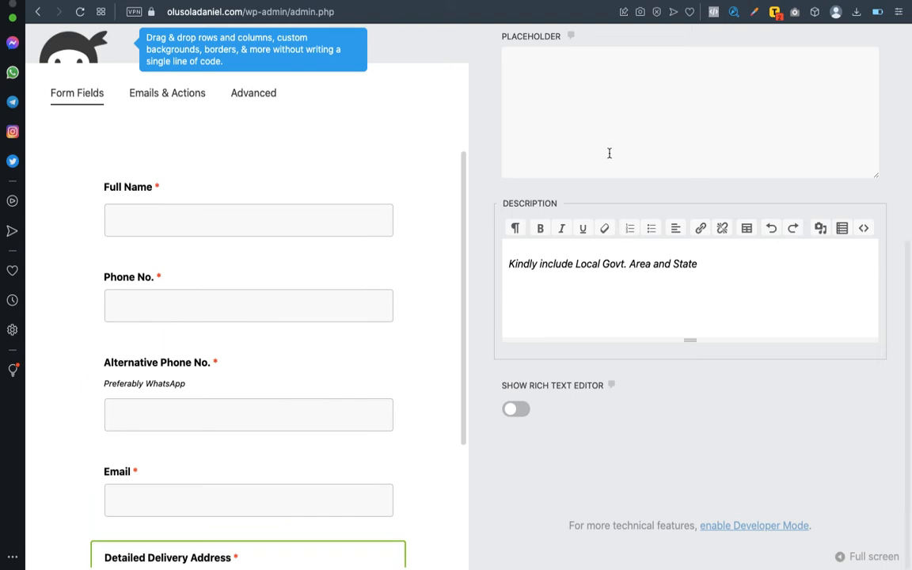
{"action": "scroll", "coordinate": [601, 166], "scroll_direction": "up", "scroll_amount": 8}
Close the address field settings and add a Number field from Miscellaneous Fields at the bottom.
{"action": "left_click", "coordinate": [827, 64]}
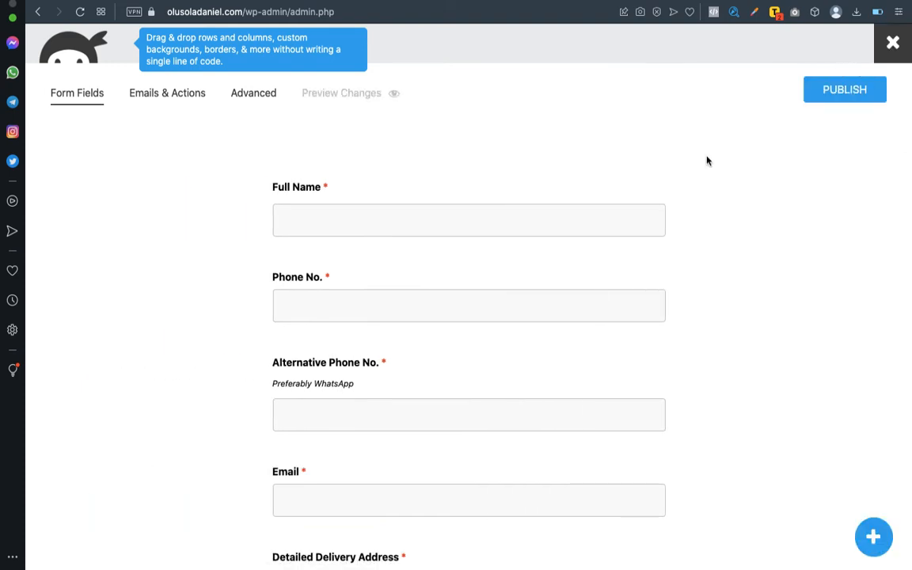
{"action": "scroll", "coordinate": [539, 352], "scroll_direction": "down", "scroll_amount": 3}
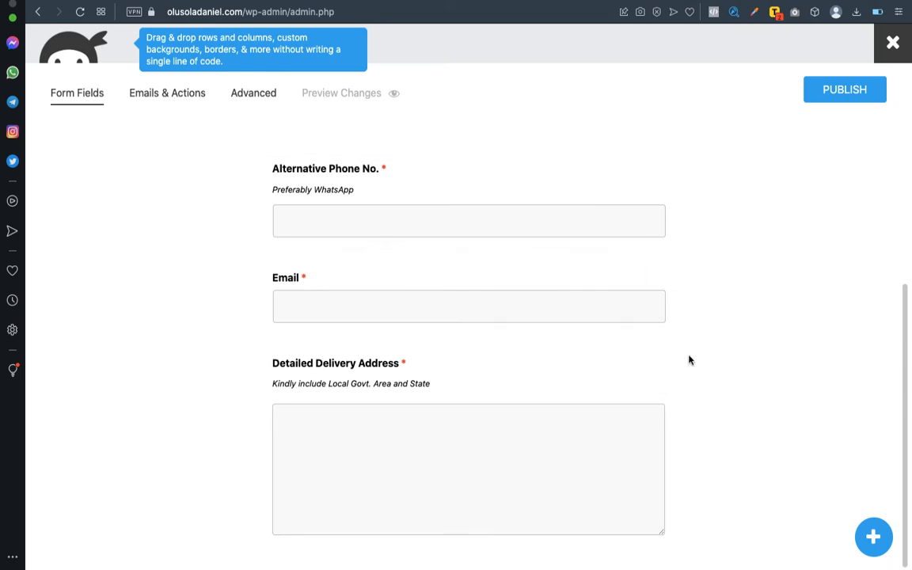
{"action": "left_click", "coordinate": [872, 536]}
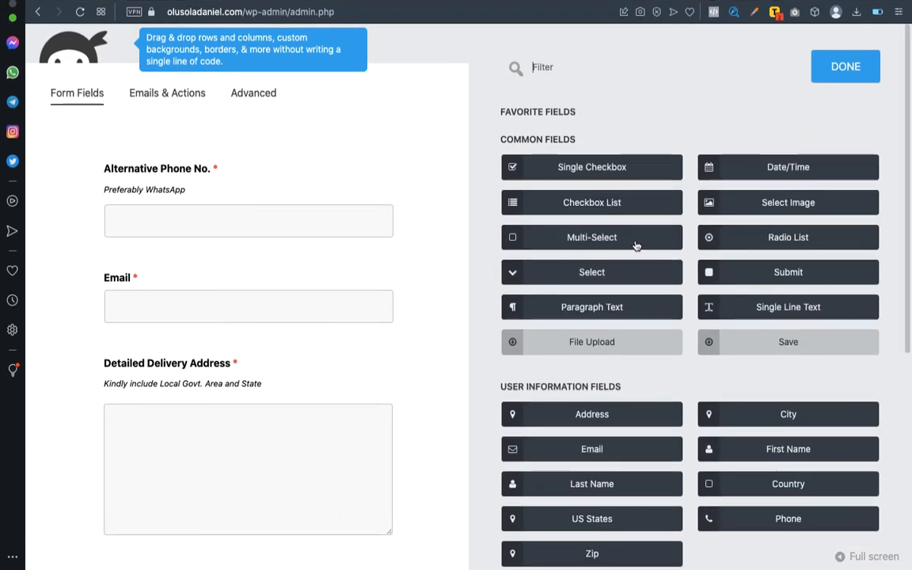
{"action": "scroll", "coordinate": [664, 235], "scroll_direction": "down", "scroll_amount": 3}
{"action": "scroll", "coordinate": [665, 235], "scroll_direction": "down", "scroll_amount": 2}
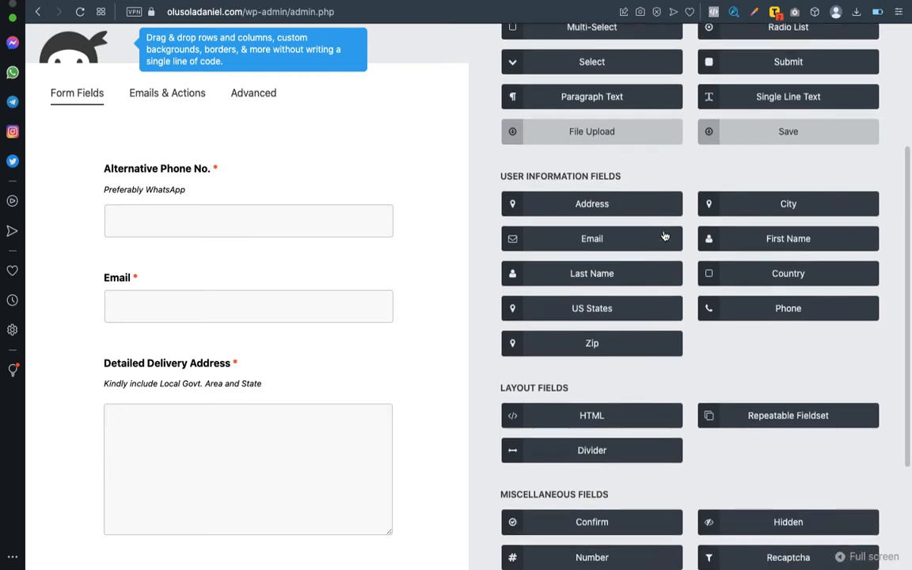
{"action": "scroll", "coordinate": [665, 235], "scroll_direction": "up", "scroll_amount": 3}
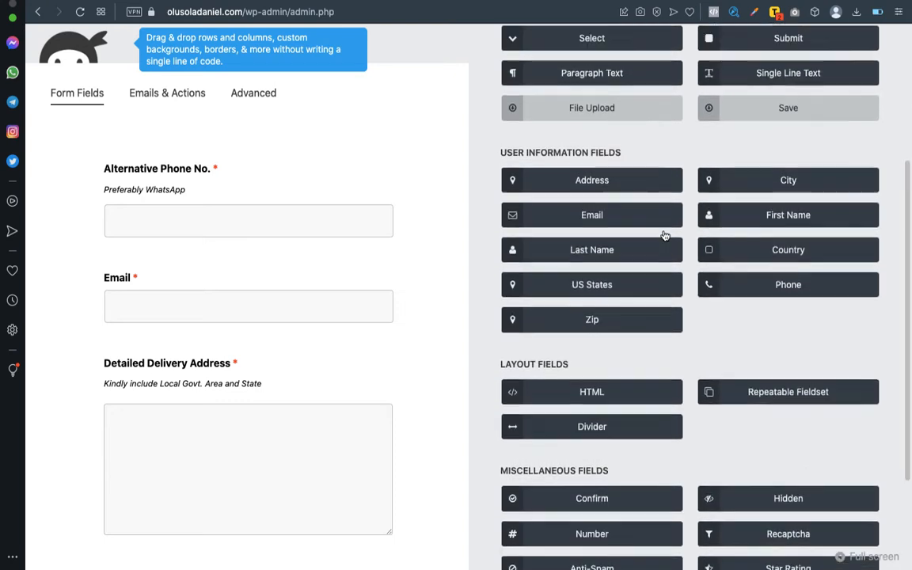
{"action": "scroll", "coordinate": [663, 235], "scroll_direction": "up", "scroll_amount": 1}
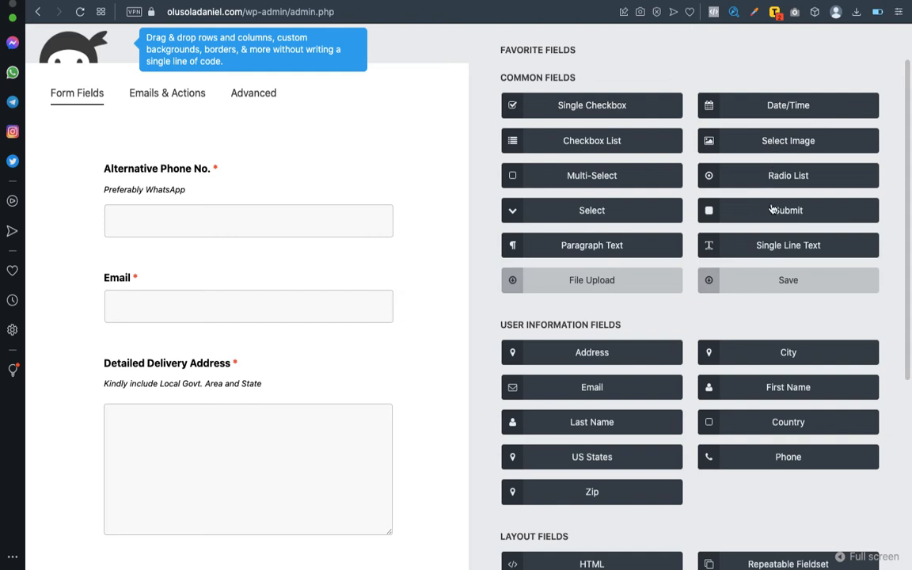
{"action": "scroll", "coordinate": [772, 203], "scroll_direction": "down", "scroll_amount": 1}
{"action": "scroll", "coordinate": [772, 203], "scroll_direction": "down", "scroll_amount": 3}
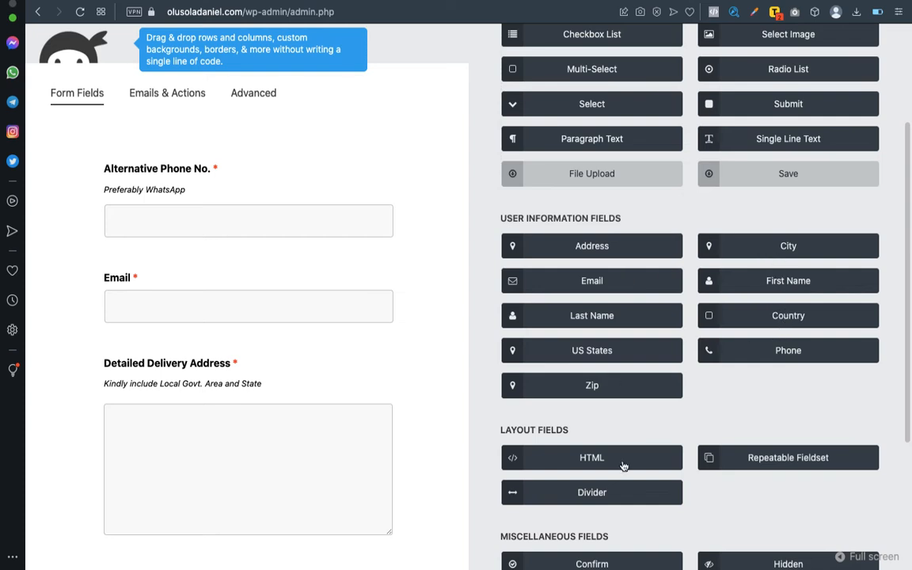
{"action": "scroll", "coordinate": [623, 467], "scroll_direction": "down", "scroll_amount": 6}
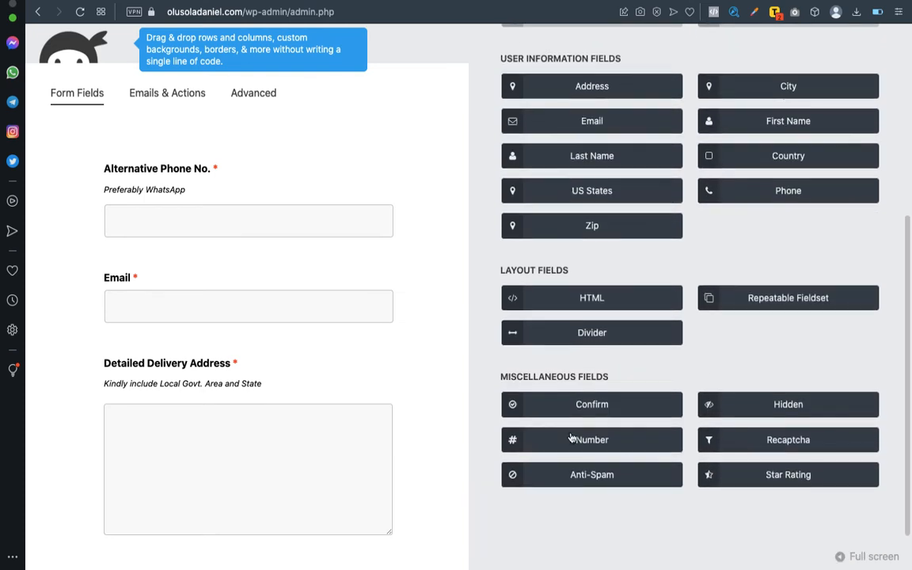
{"action": "left_click", "coordinate": [574, 444]}
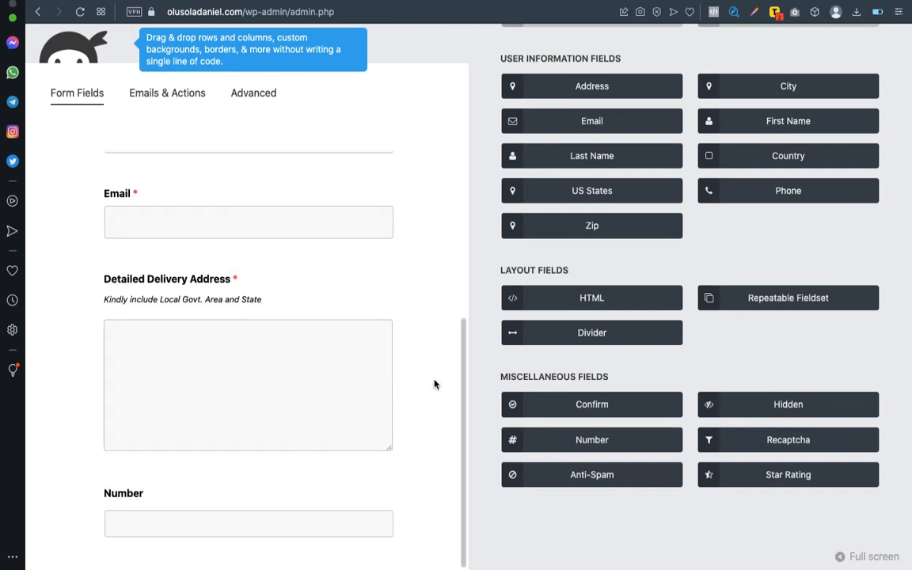
Relabel the Number field 'Quantity', make it required, and set its minimum to 1.
{"action": "left_click", "coordinate": [283, 511]}
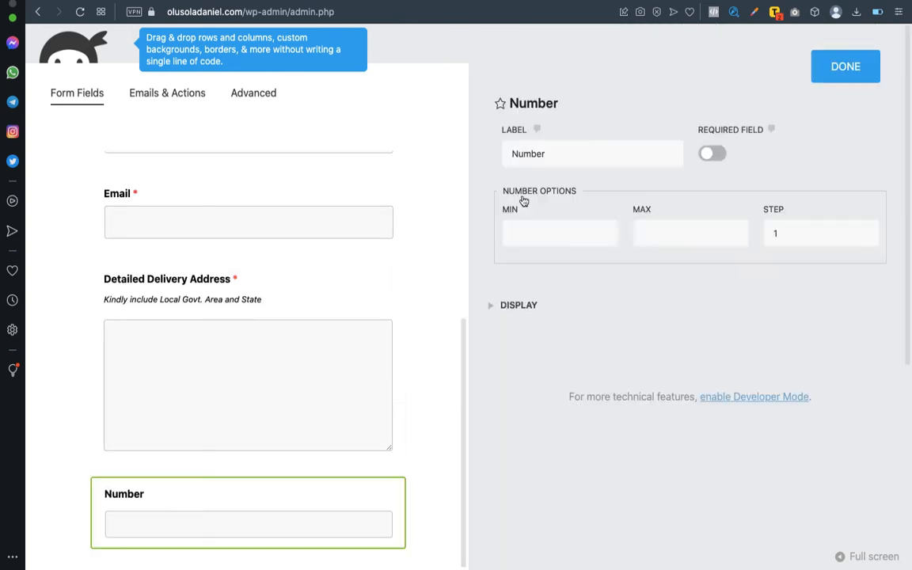
{"action": "double_click", "coordinate": [543, 153]}
{"action": "type", "text": "Quantity"}
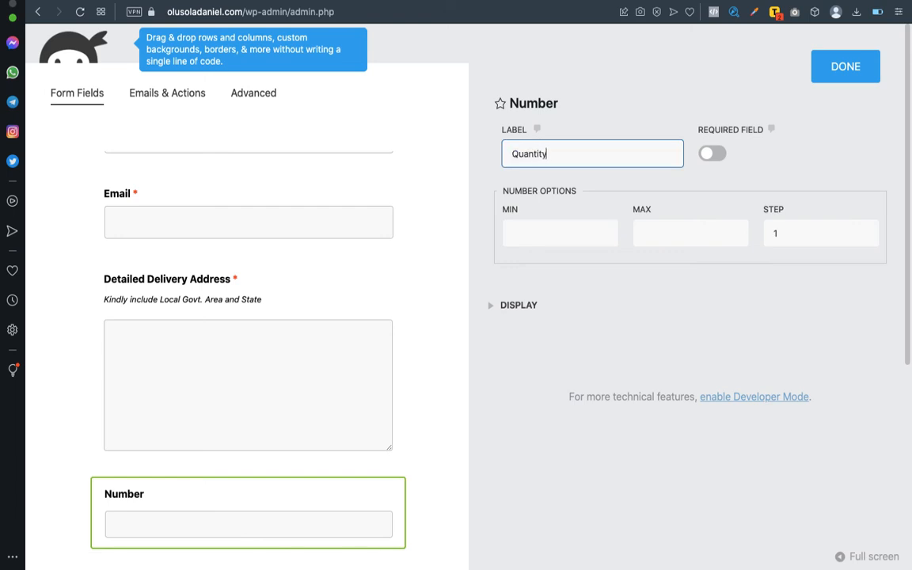
{"action": "left_click", "coordinate": [710, 155]}
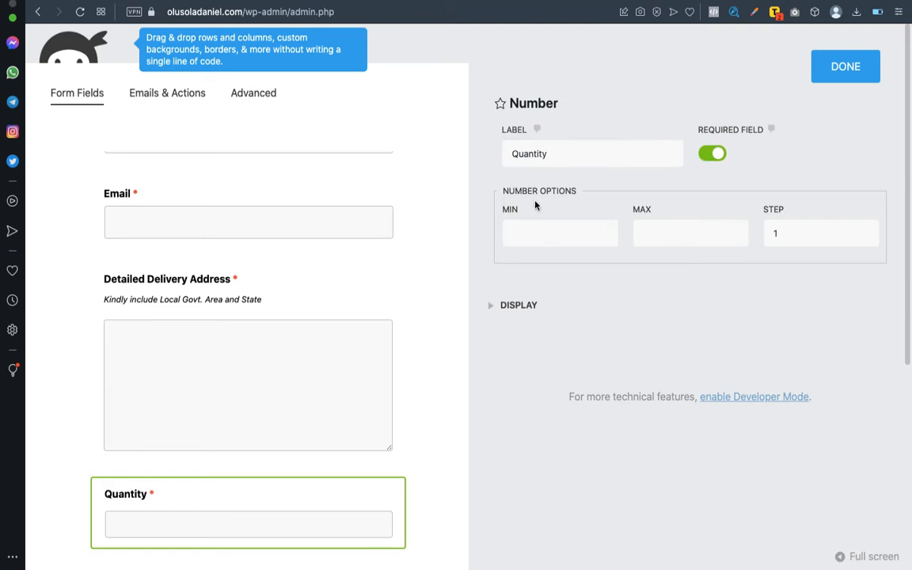
{"action": "left_click", "coordinate": [561, 233]}
{"action": "type", "text": "1"}
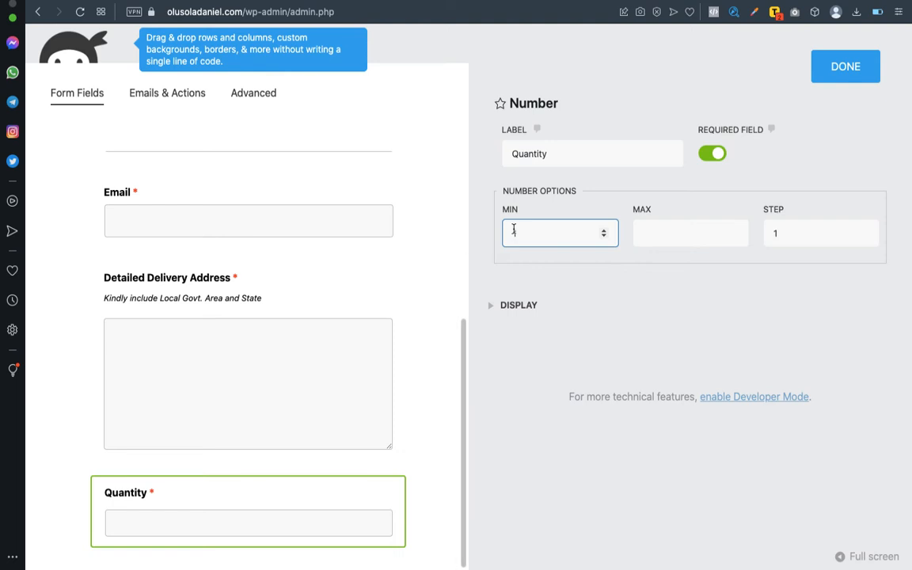
{"action": "left_click", "coordinate": [833, 79]}
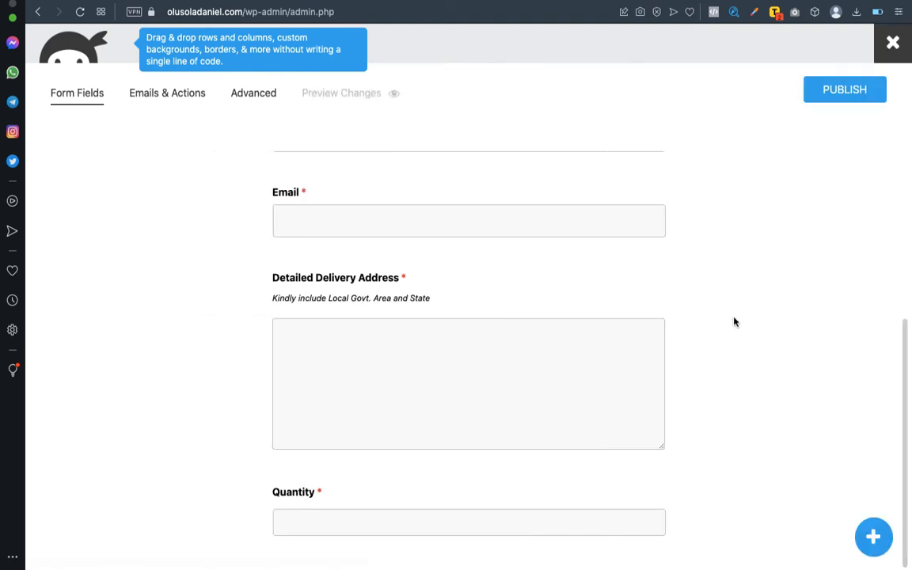
Add a Single Line Text field below Quantity, then delete it again.
{"action": "left_click", "coordinate": [871, 537]}
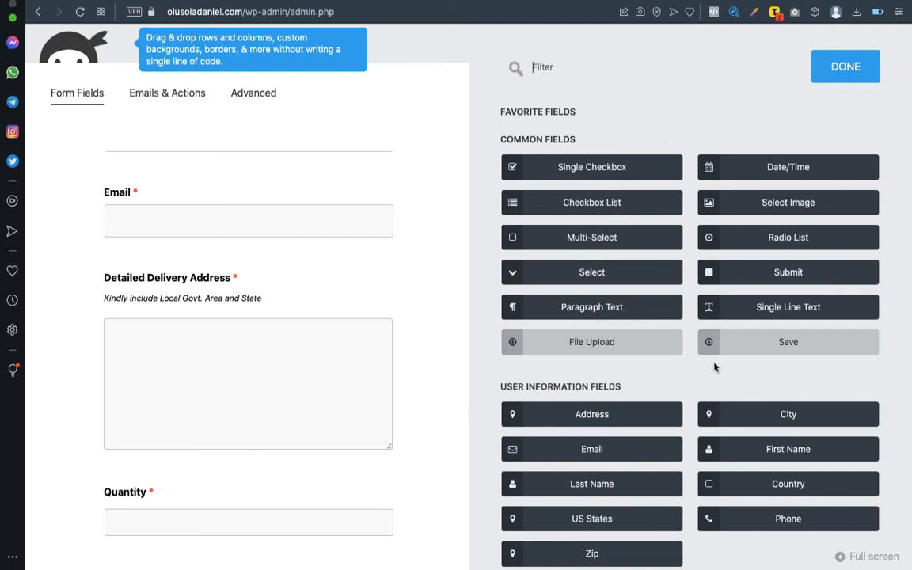
{"action": "left_click", "coordinate": [760, 310]}
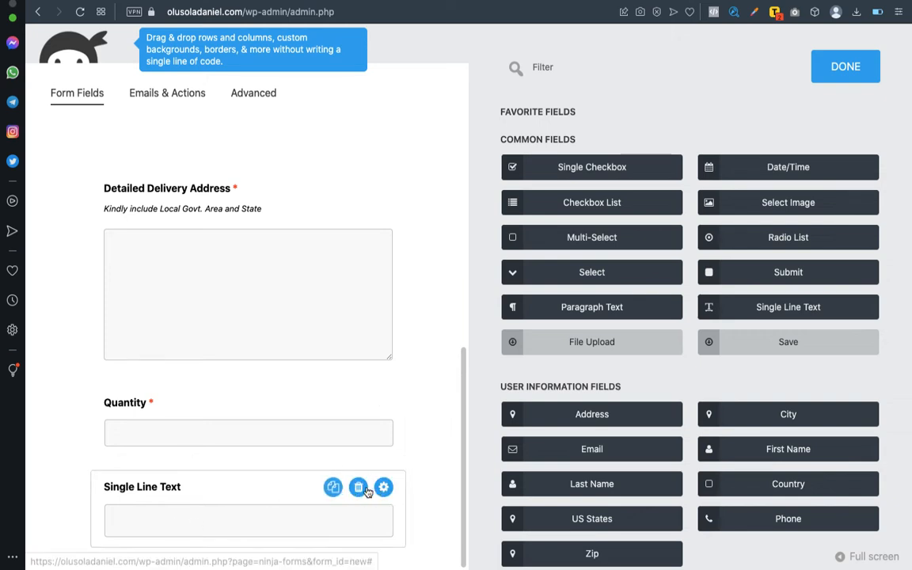
{"action": "left_click", "coordinate": [358, 487]}
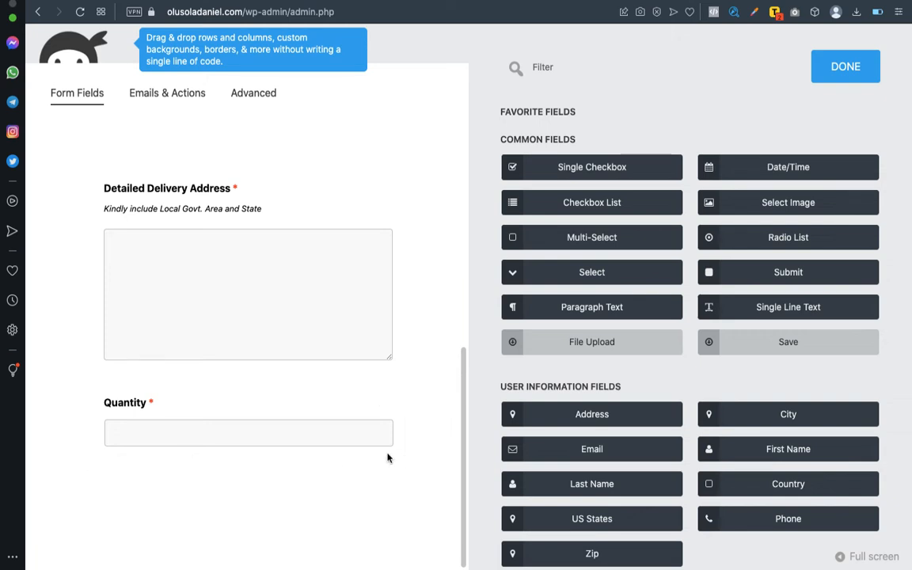
Add a required Single Checkbox labelled 'I agree to the terms of delivery above' below Quantity.
{"action": "left_click", "coordinate": [587, 175]}
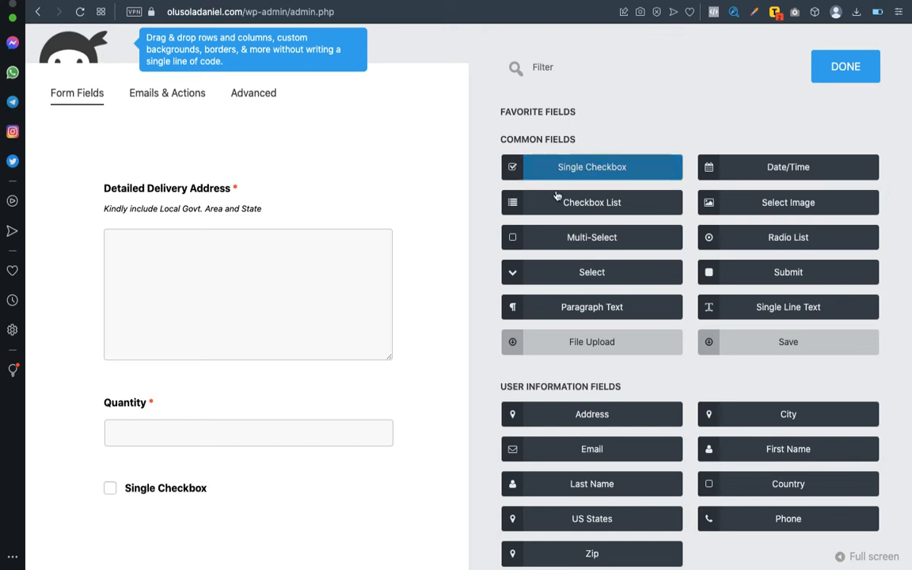
{"action": "left_click", "coordinate": [157, 496]}
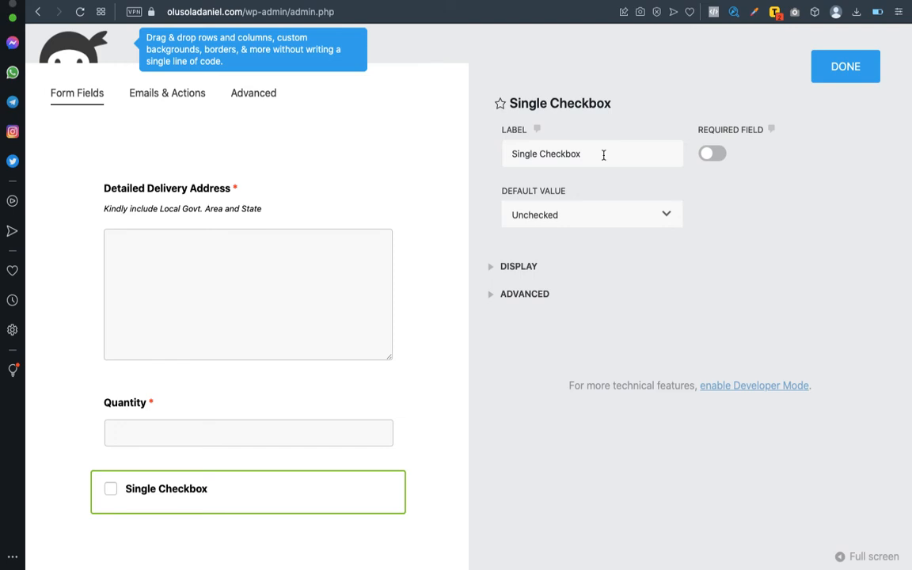
{"action": "triple_click", "coordinate": [603, 155]}
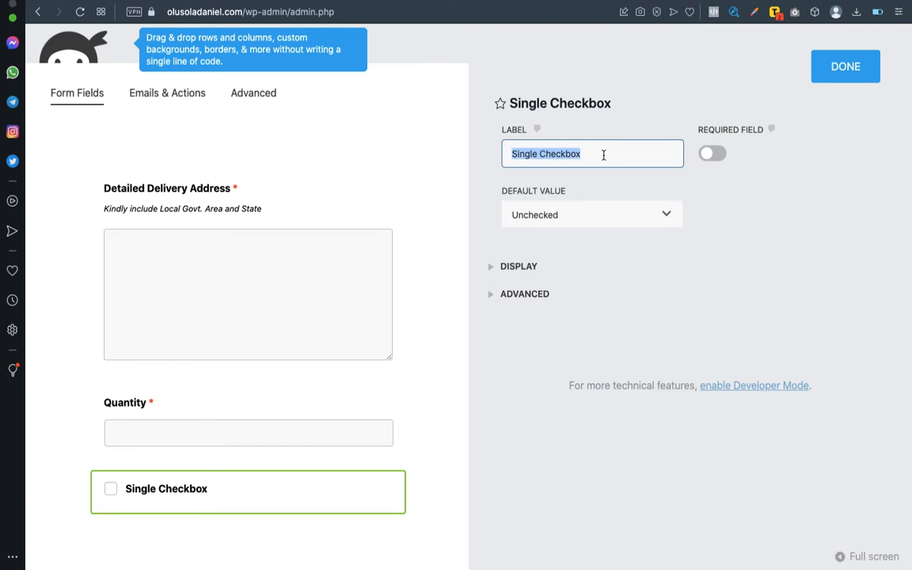
{"action": "type", "text": "I agree to"}
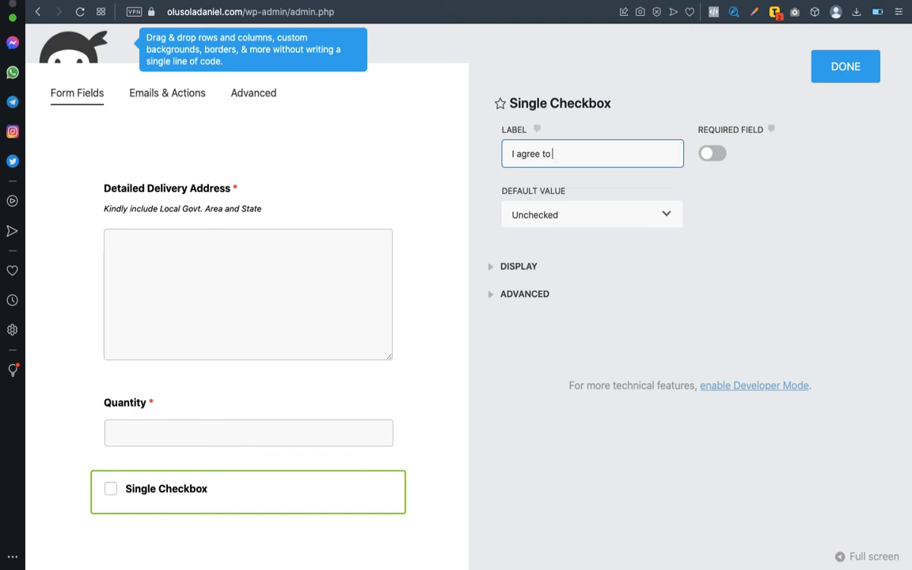
{"action": "type", "text": " the terms of delivery above"}
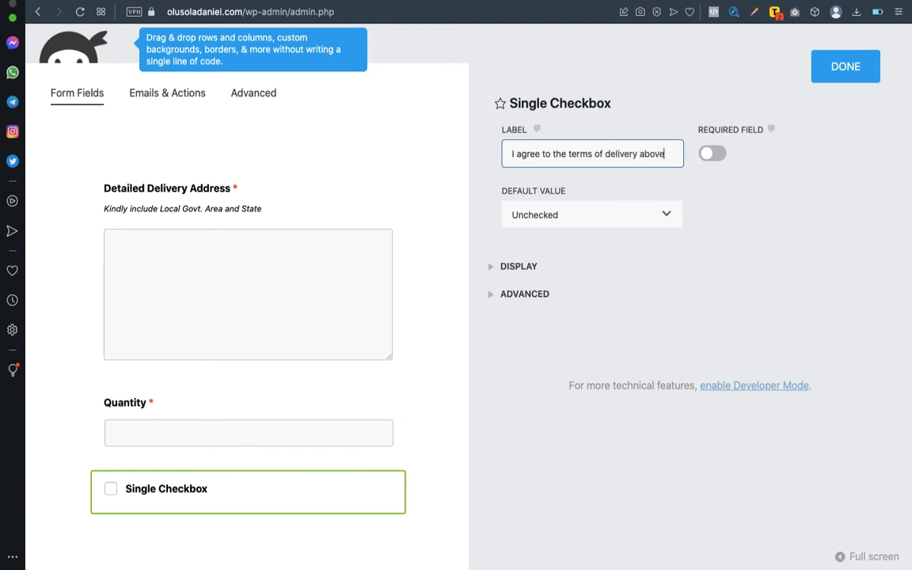
{"action": "left_click", "coordinate": [713, 155]}
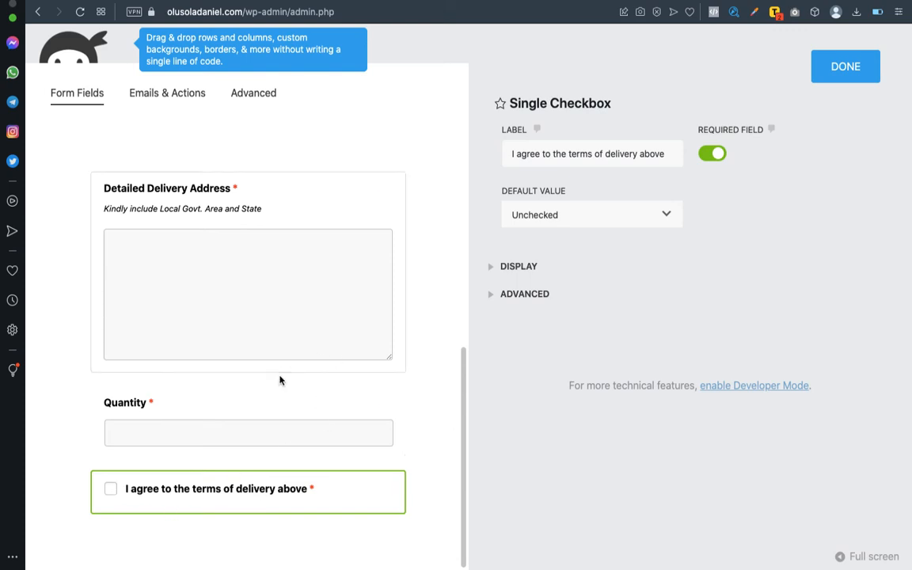
{"action": "left_click", "coordinate": [839, 67]}
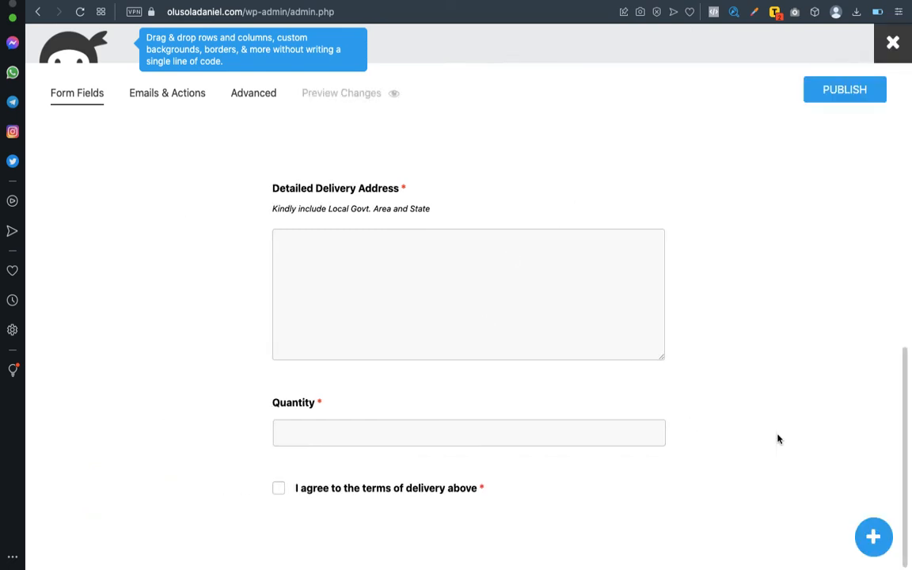
Add a Submit field from Common Fields below the terms checkbox.
{"action": "left_click", "coordinate": [871, 536]}
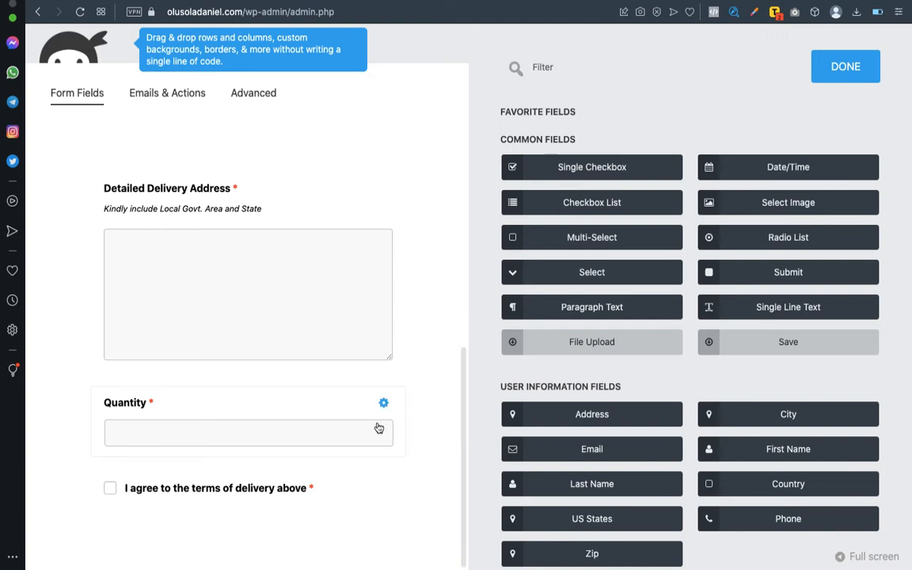
{"action": "scroll", "coordinate": [655, 351], "scroll_direction": "down", "scroll_amount": 3}
{"action": "scroll", "coordinate": [655, 352], "scroll_direction": "down", "scroll_amount": 5}
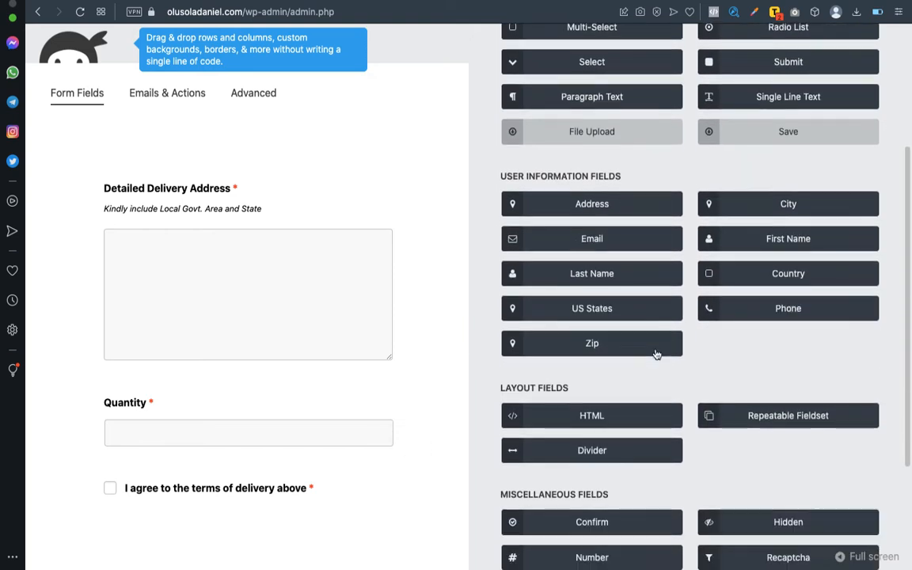
{"action": "scroll", "coordinate": [655, 353], "scroll_direction": "up", "scroll_amount": 5}
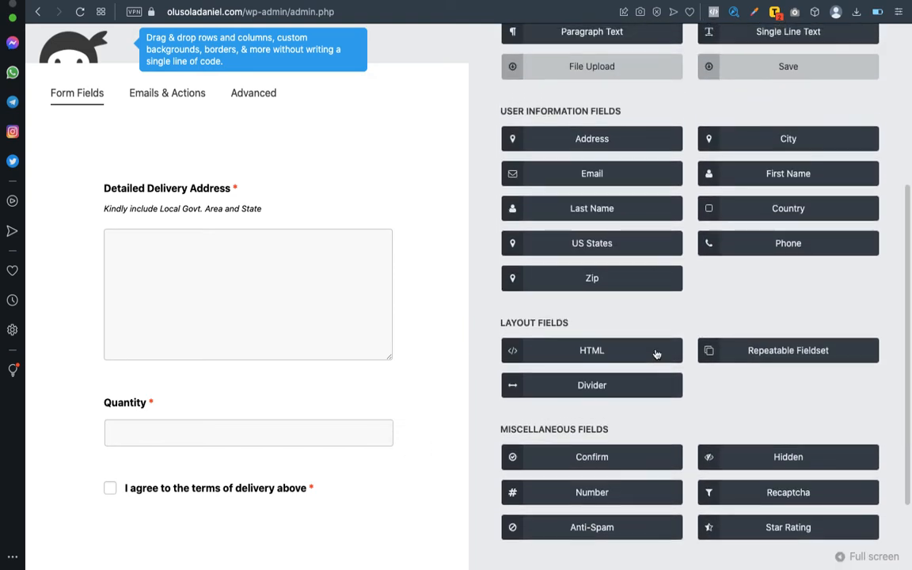
{"action": "scroll", "coordinate": [656, 353], "scroll_direction": "up", "scroll_amount": 1}
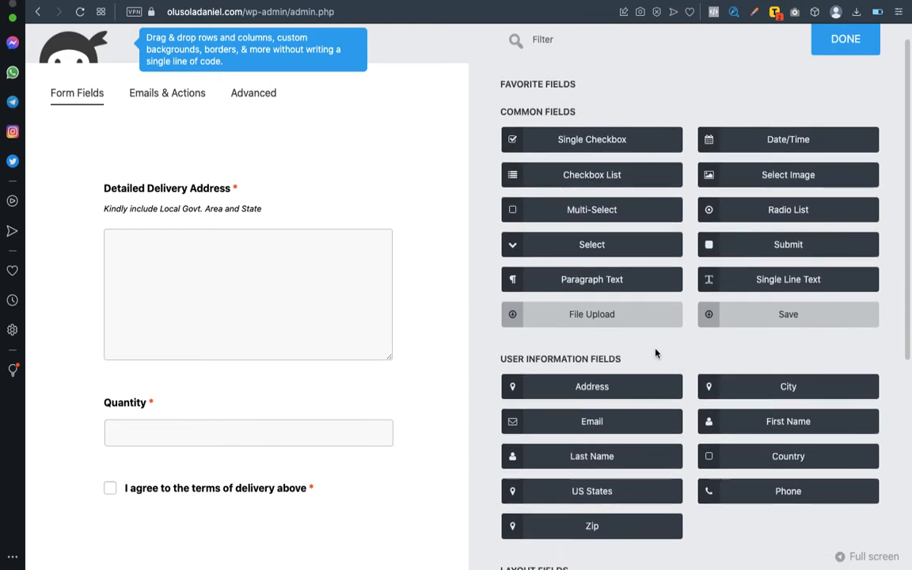
{"action": "scroll", "coordinate": [656, 353], "scroll_direction": "up", "scroll_amount": 1}
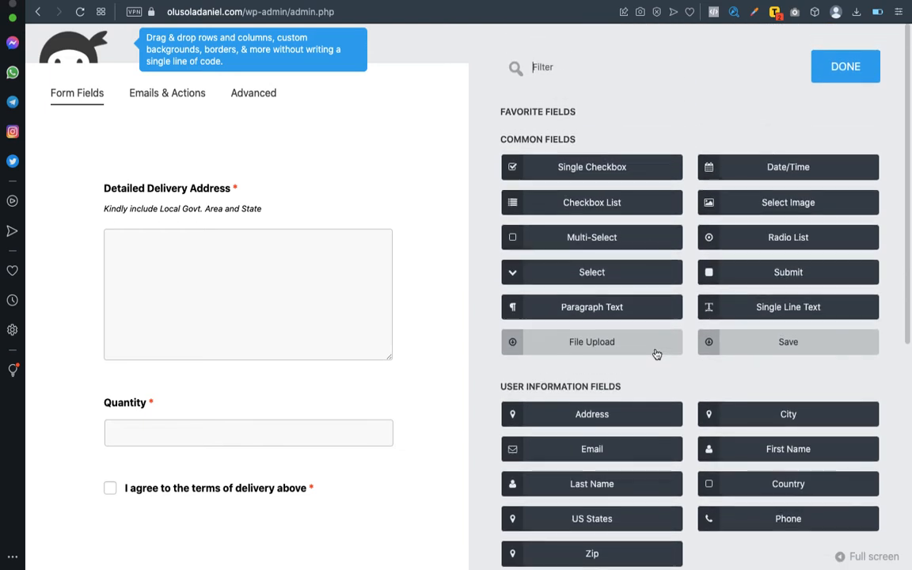
{"action": "left_click", "coordinate": [777, 273]}
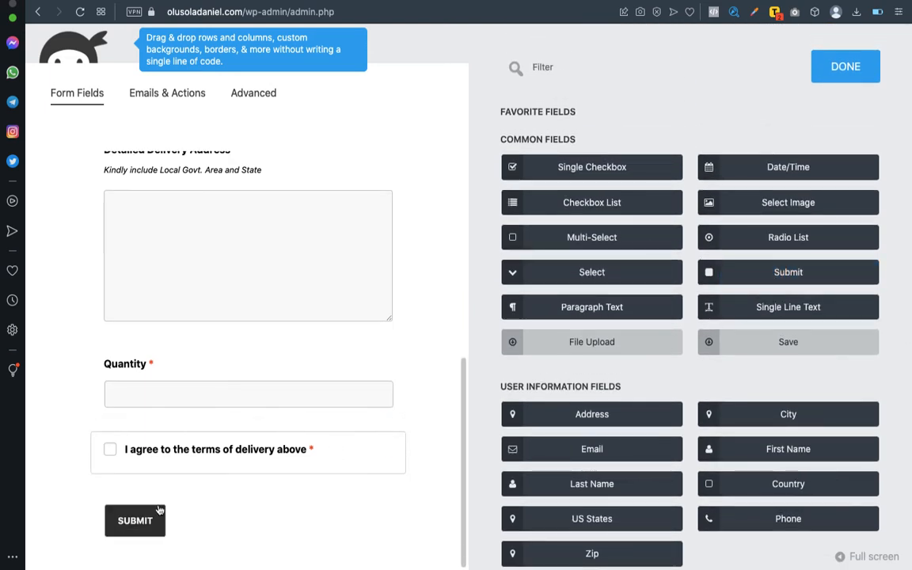
Review the Submit field's settings, keeping label 'Submit' and processing label 'Processing'.
{"action": "left_click", "coordinate": [189, 514]}
{"action": "double_click", "coordinate": [529, 156]}
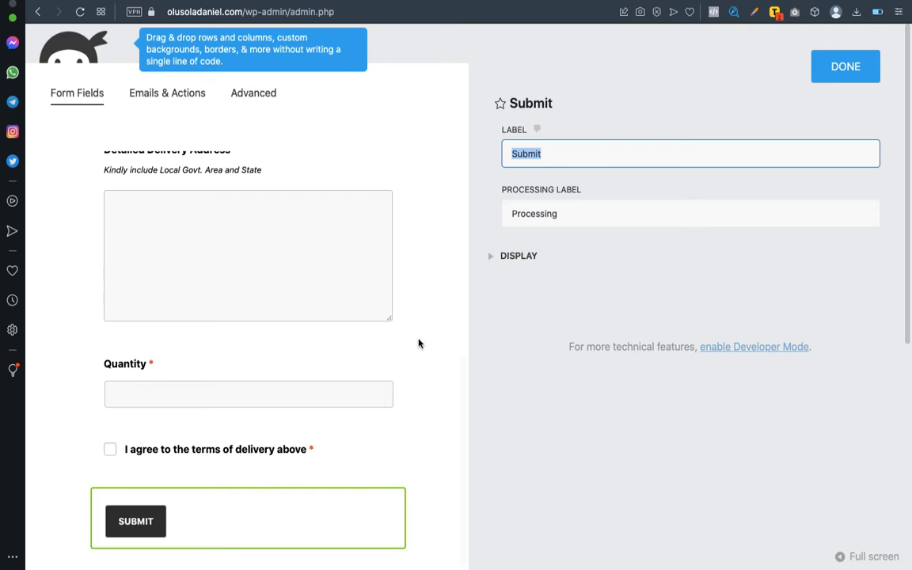
{"action": "left_click", "coordinate": [417, 375]}
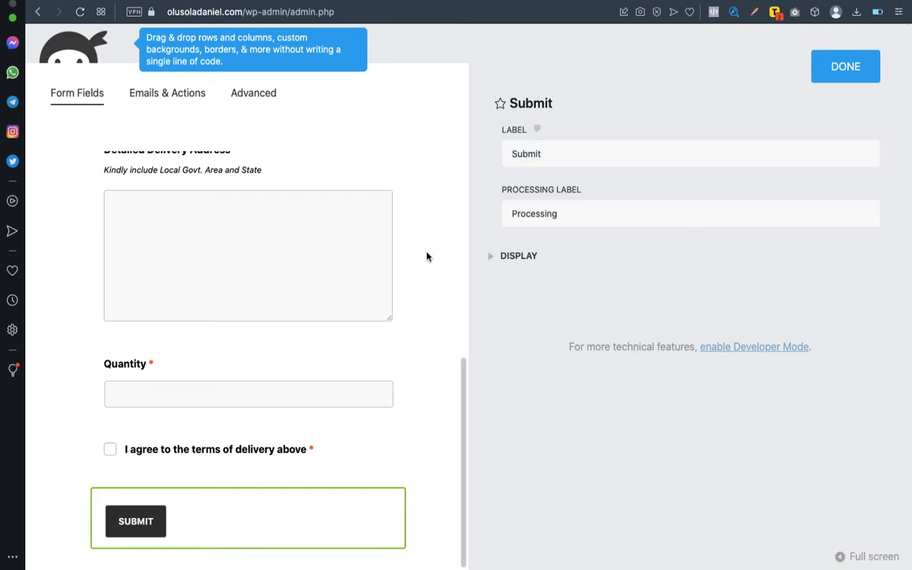
{"action": "scroll", "coordinate": [427, 257], "scroll_direction": "up", "scroll_amount": 5}
{"action": "scroll", "coordinate": [427, 256], "scroll_direction": "down", "scroll_amount": 2}
{"action": "scroll", "coordinate": [425, 256], "scroll_direction": "down", "scroll_amount": 3}
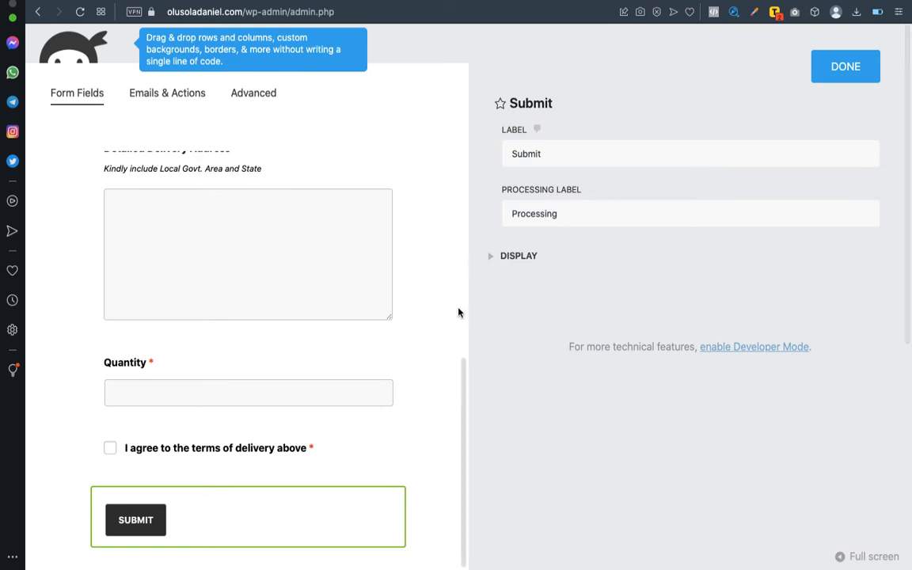
{"action": "scroll", "coordinate": [457, 311], "scroll_direction": "up", "scroll_amount": 5}
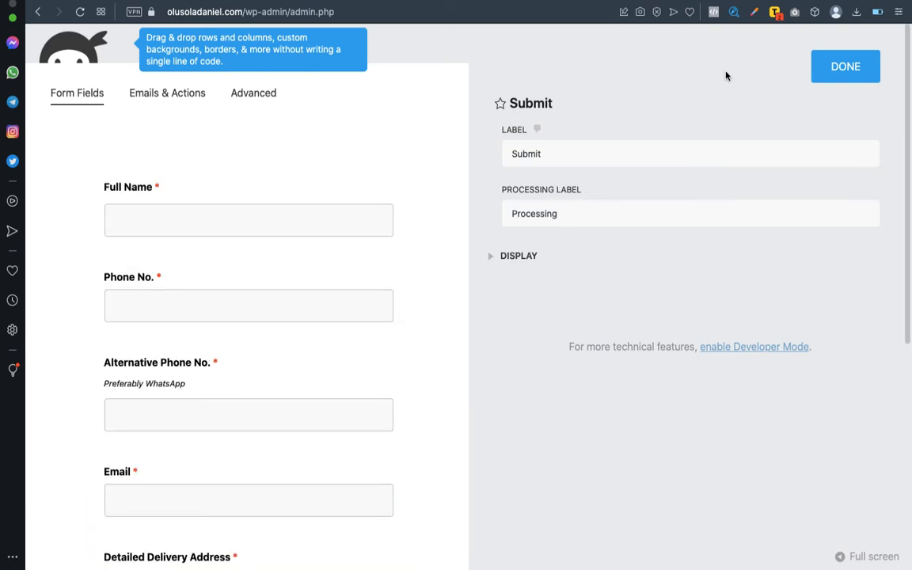
{"action": "scroll", "coordinate": [437, 260], "scroll_direction": "down", "scroll_amount": 8}
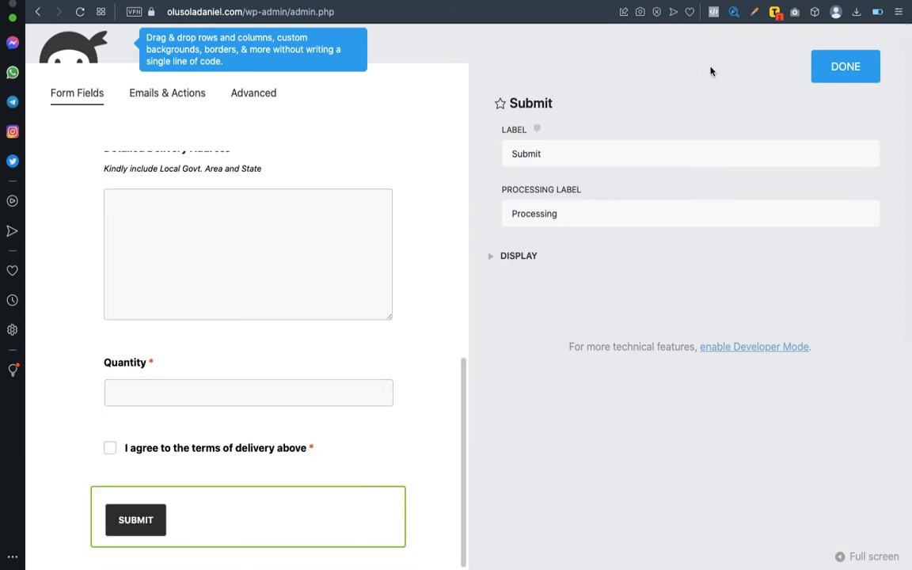
{"action": "left_click", "coordinate": [842, 70]}
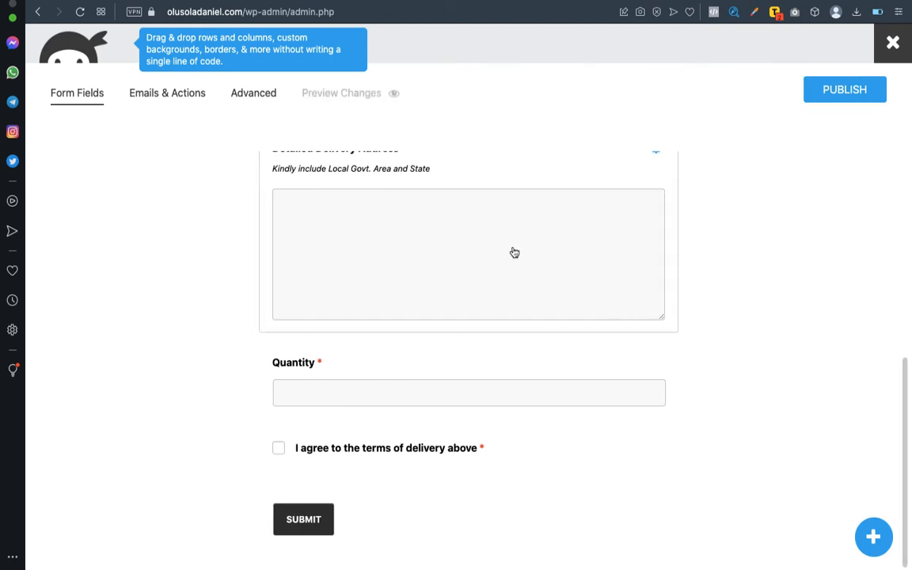
Set the Admin Email action's recipient to the owner's e-mail address and subject to 'Antitheft Bag Order'.
{"action": "scroll", "coordinate": [514, 252], "scroll_direction": "up", "scroll_amount": 8}
{"action": "left_click", "coordinate": [171, 94]}
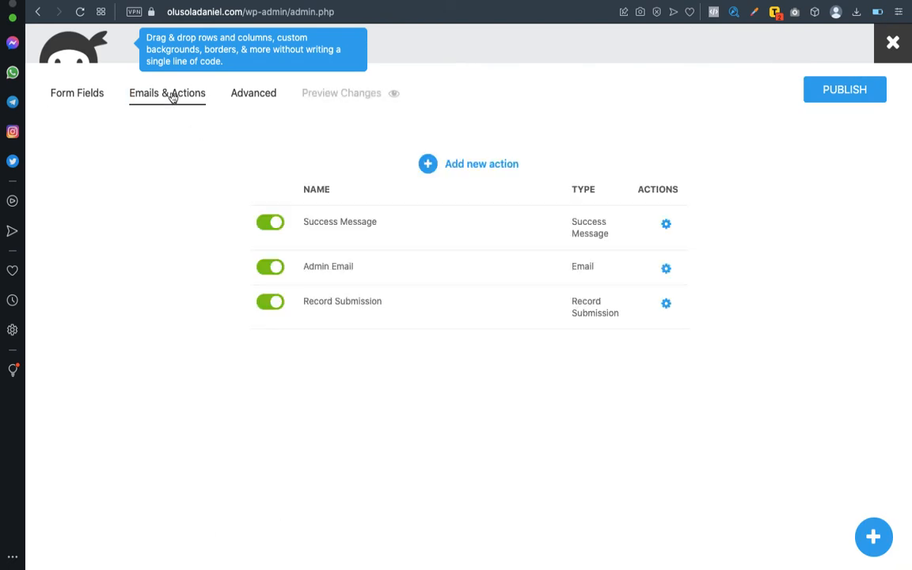
{"action": "left_click", "coordinate": [342, 229]}
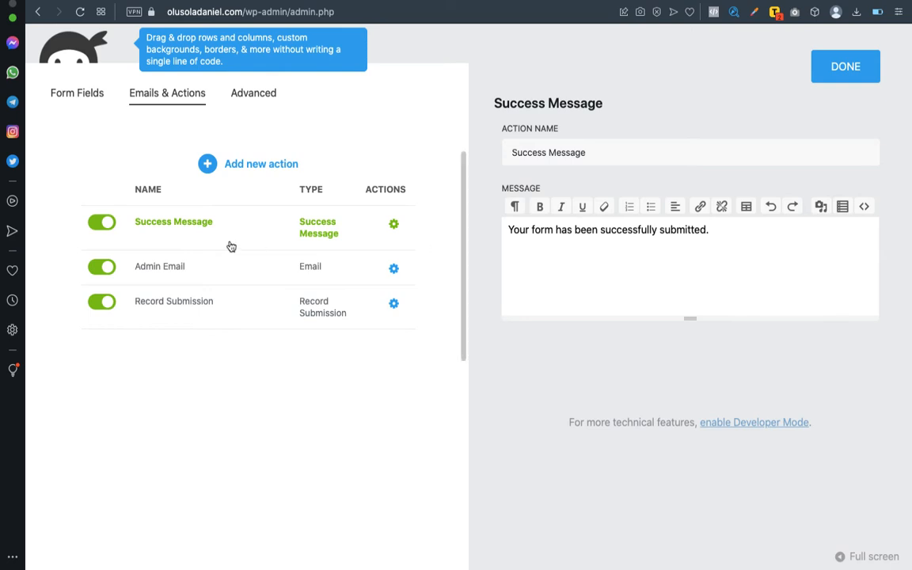
{"action": "left_click", "coordinate": [209, 268]}
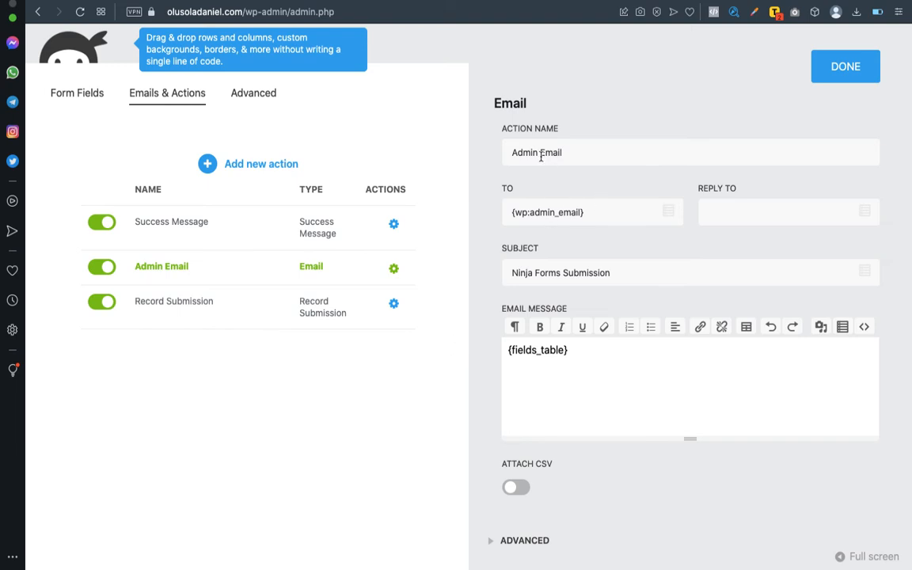
{"action": "triple_click", "coordinate": [535, 213]}
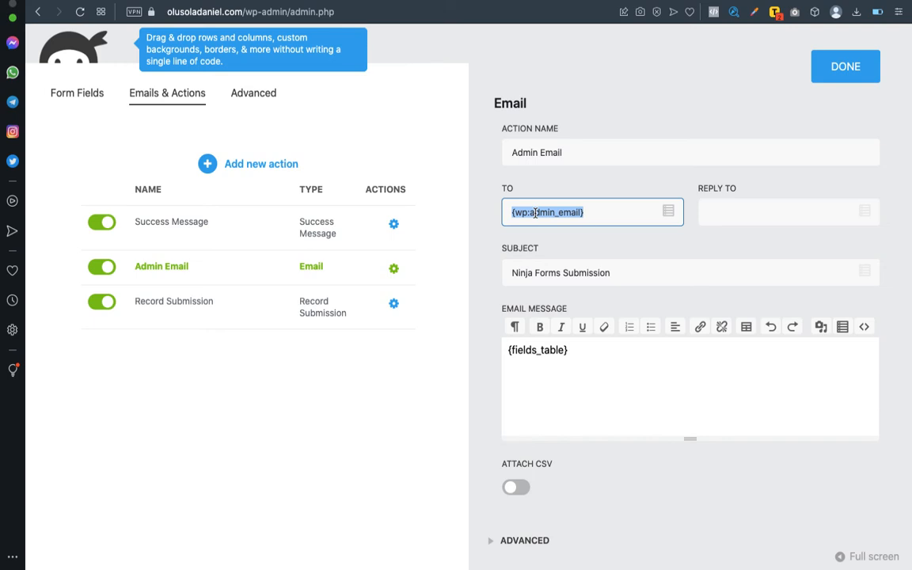
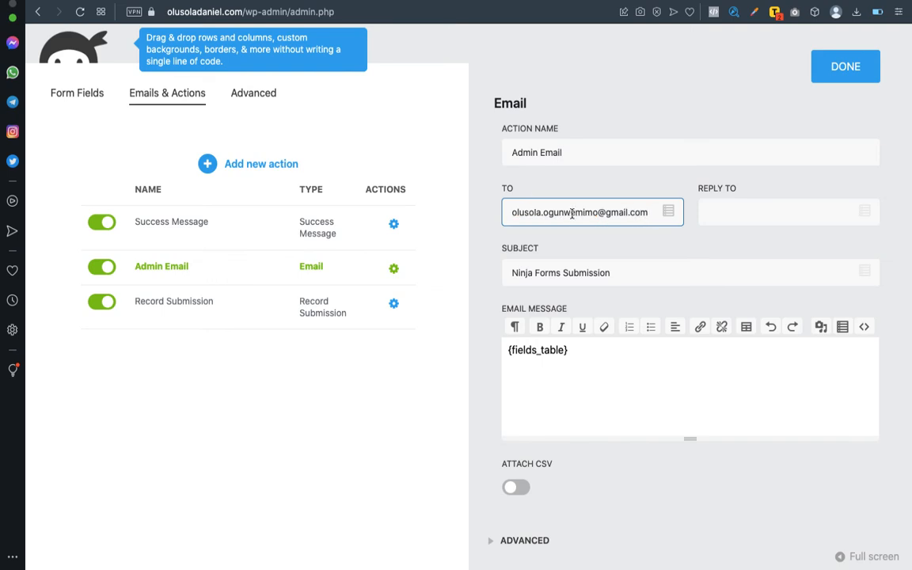
{"action": "triple_click", "coordinate": [527, 265]}
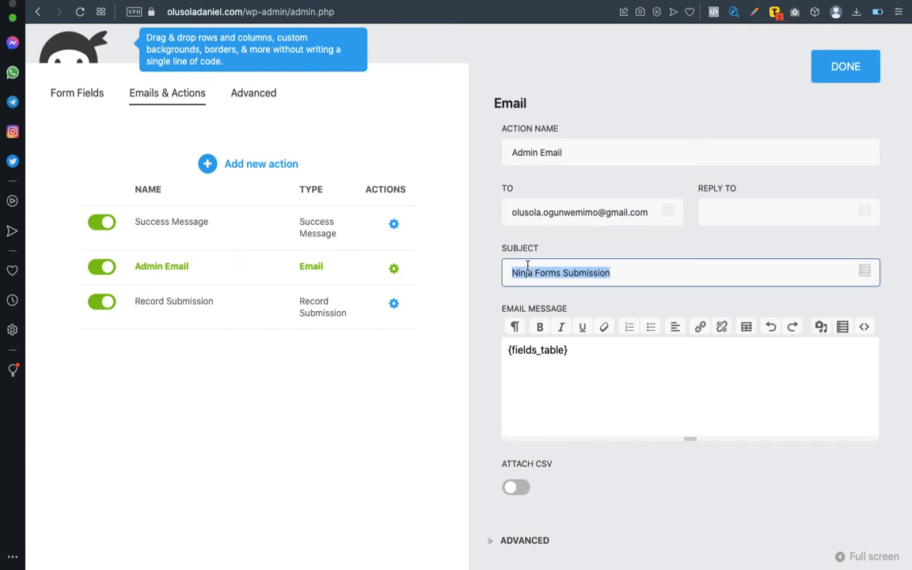
{"action": "type", "text": "Antitheft Bag Order"}
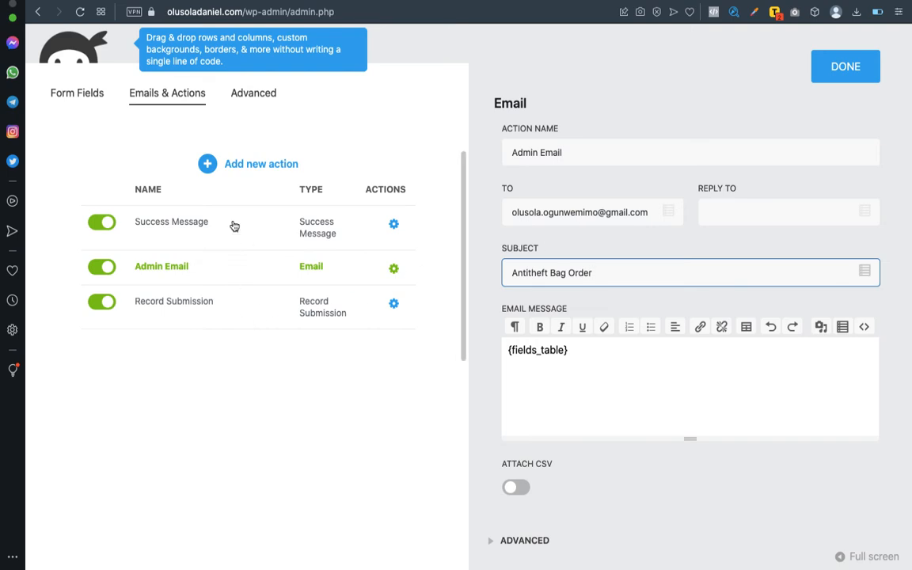
Review the Success Message, Admin Email and Record Submission actions, then close the action settings.
{"action": "left_click", "coordinate": [213, 234]}
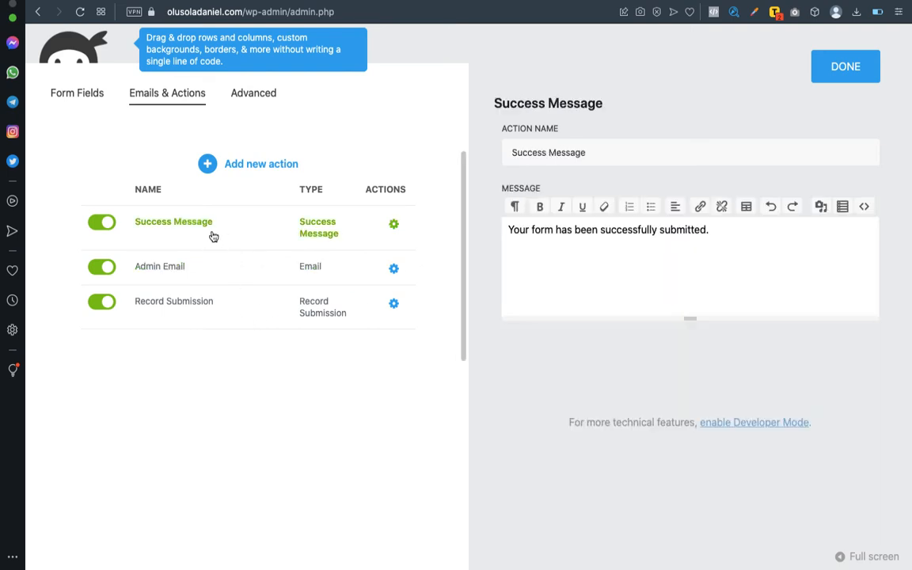
{"action": "left_click", "coordinate": [203, 287]}
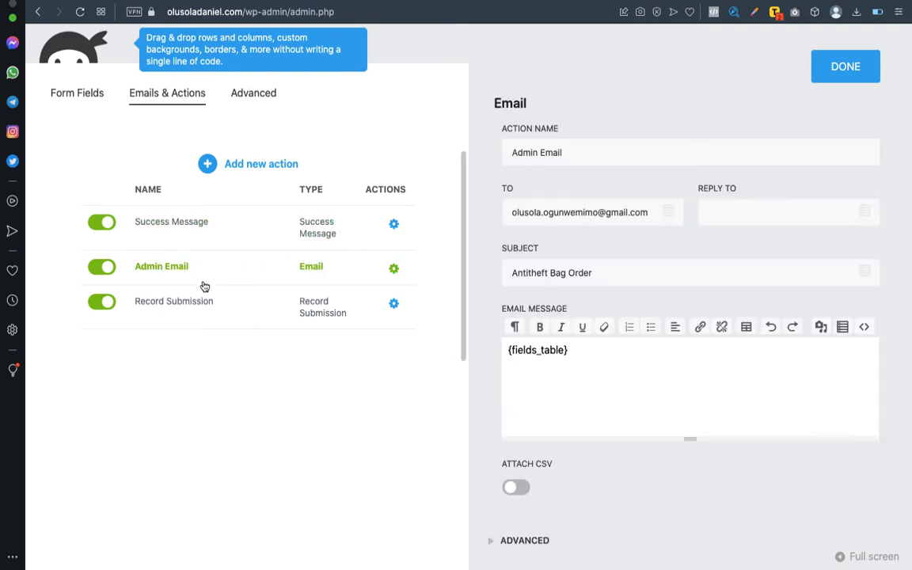
{"action": "left_click", "coordinate": [198, 305]}
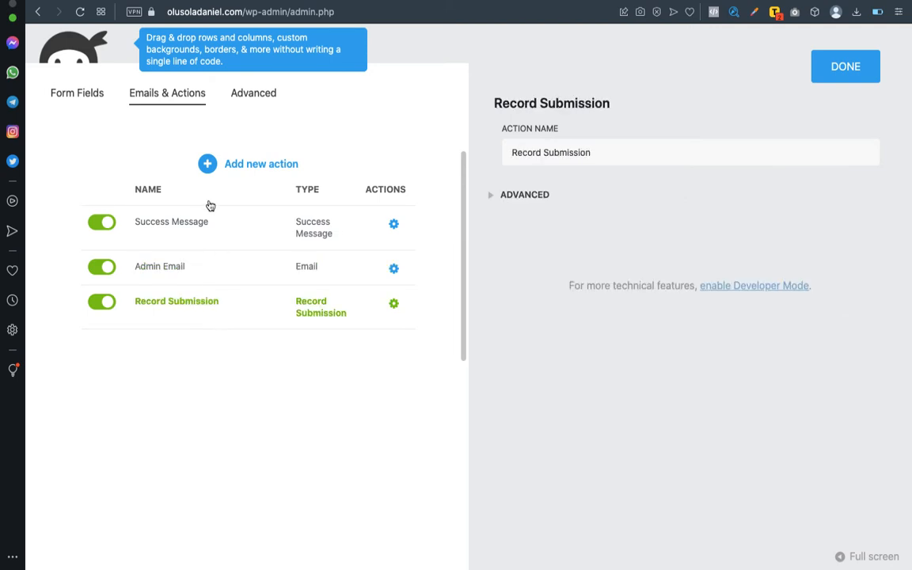
{"action": "left_click", "coordinate": [857, 65]}
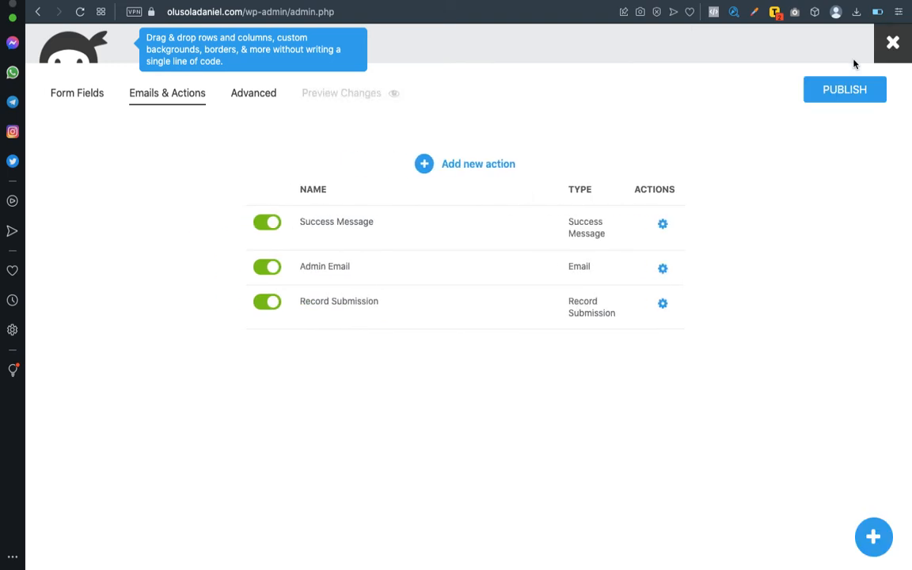
Set the Form Title in Advanced Display Settings to 'ANTITHEFT BAG ORDER FORM'.
{"action": "left_click", "coordinate": [246, 95]}
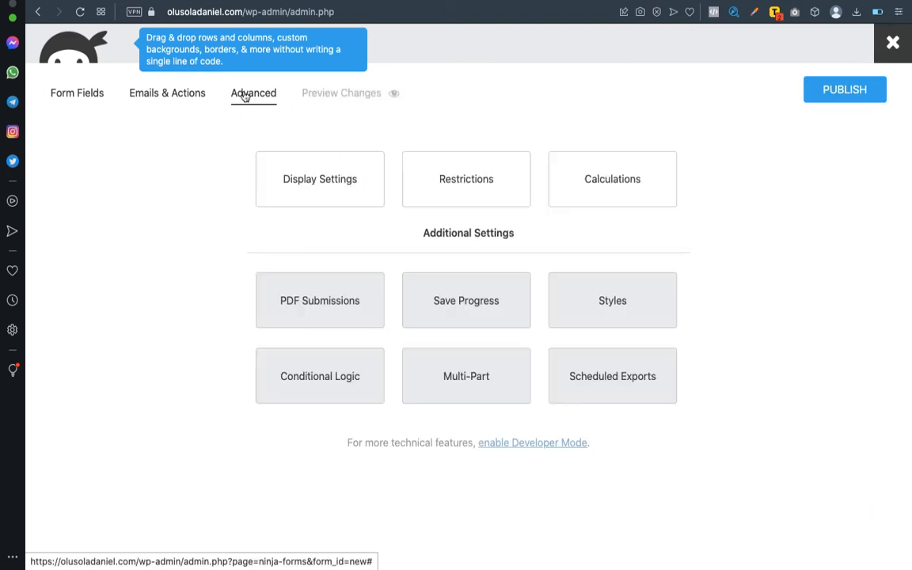
{"action": "left_click", "coordinate": [294, 179]}
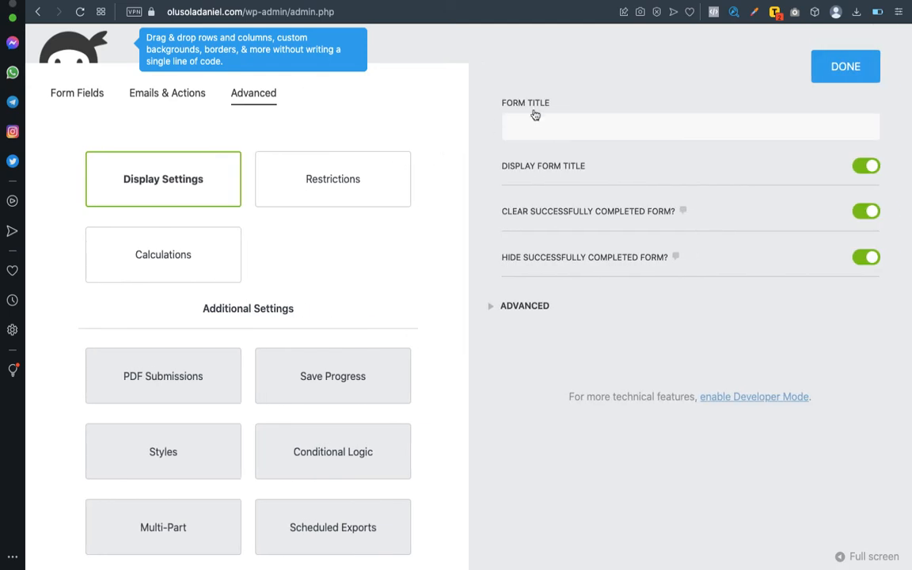
{"action": "left_click", "coordinate": [536, 120]}
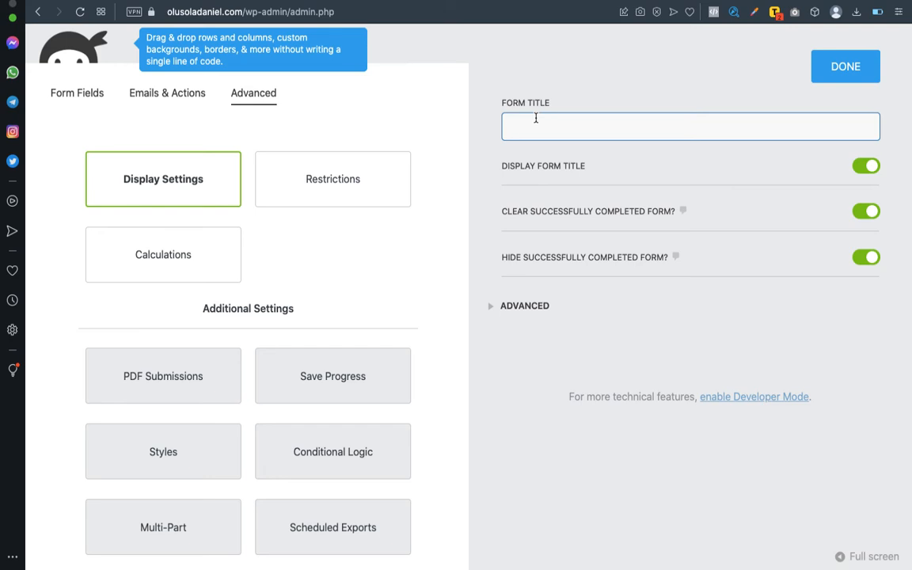
{"action": "type", "text": "ANTITHEFT BAG ORDER FORM"}
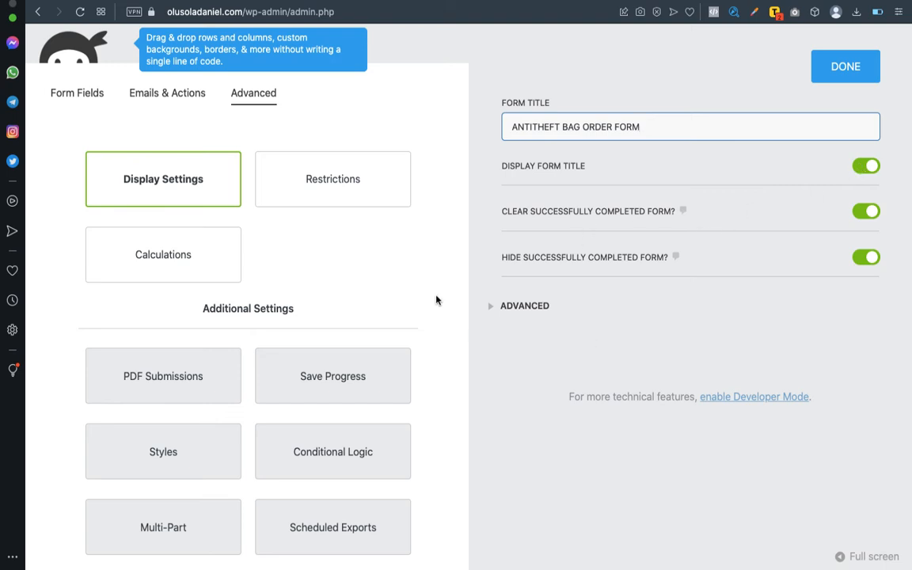
Glance at the Restrictions and Calculations settings, then return to the form fields.
{"action": "left_click", "coordinate": [328, 195]}
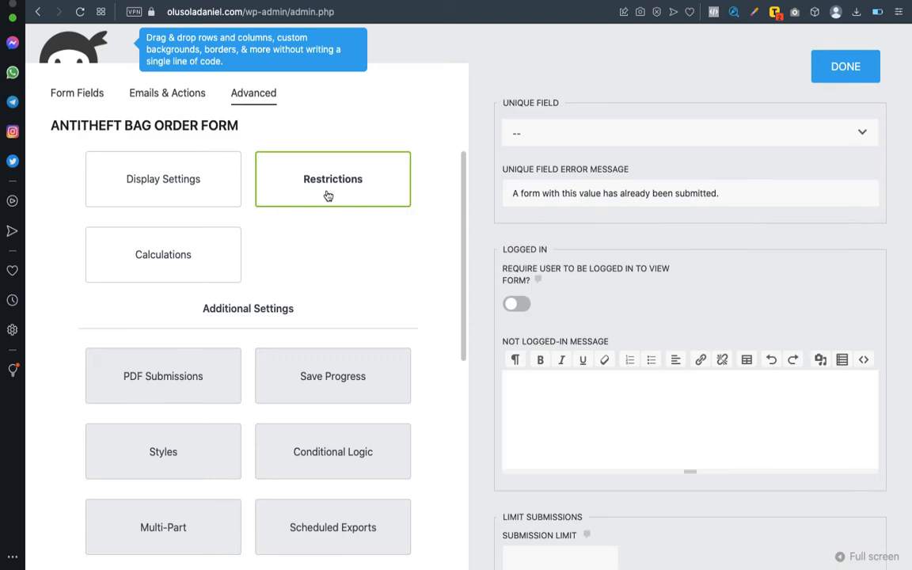
{"action": "left_click", "coordinate": [184, 255]}
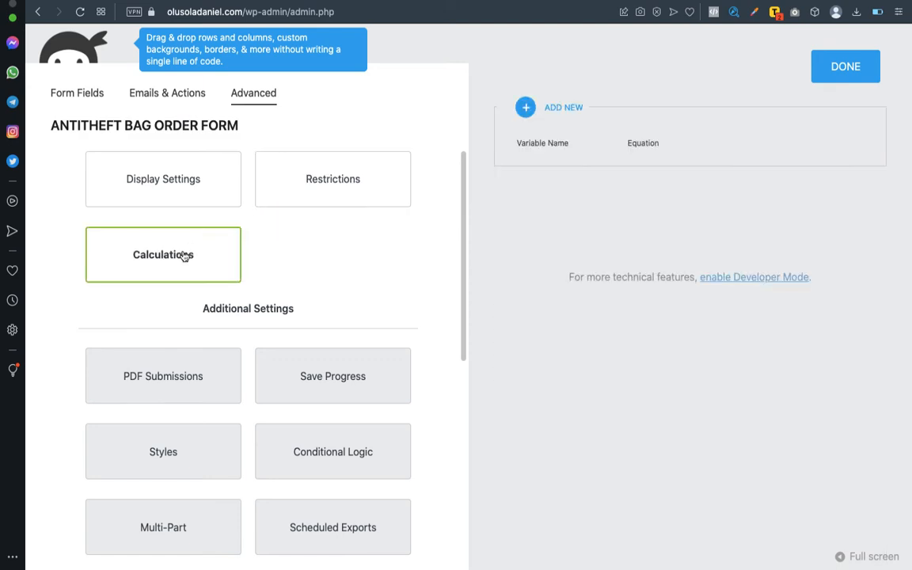
{"action": "left_click", "coordinate": [192, 190]}
{"action": "left_click", "coordinate": [834, 75]}
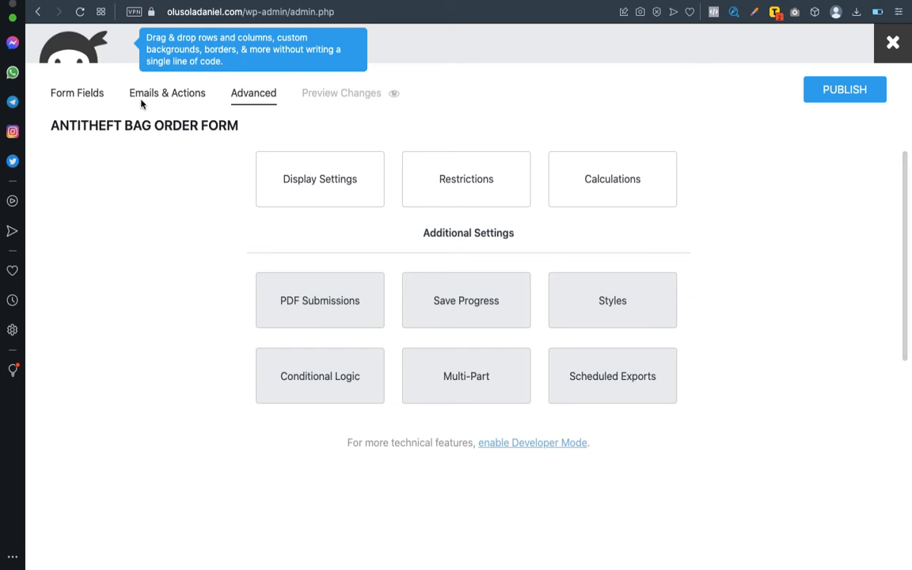
{"action": "left_click", "coordinate": [69, 94]}
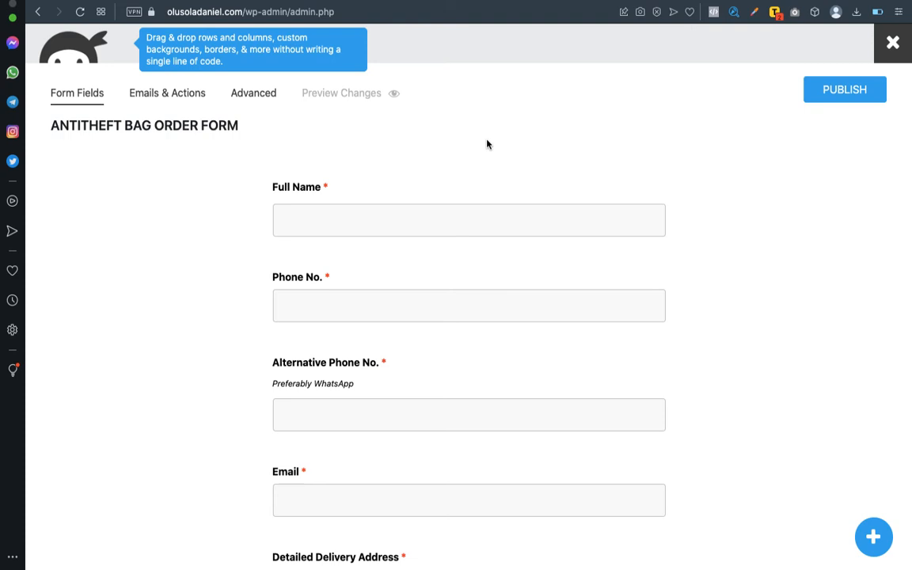
Scroll through the order form's fields from Full Name down to the terms checkbox and Submit.
{"action": "scroll", "coordinate": [657, 306], "scroll_direction": "down", "scroll_amount": 5}
{"action": "scroll", "coordinate": [658, 307], "scroll_direction": "up", "scroll_amount": 1}
{"action": "scroll", "coordinate": [658, 306], "scroll_direction": "up", "scroll_amount": 5}
{"action": "scroll", "coordinate": [659, 300], "scroll_direction": "down", "scroll_amount": 1}
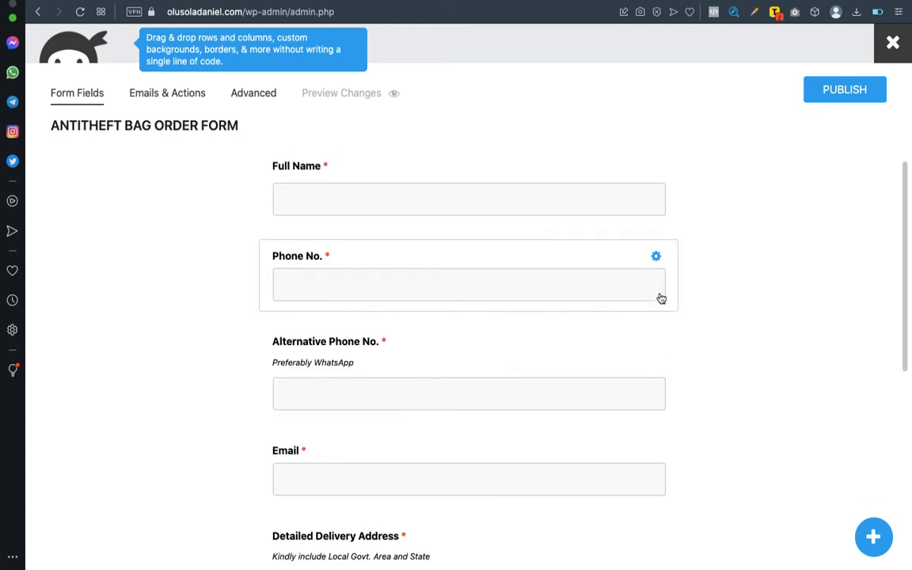
{"action": "scroll", "coordinate": [659, 298], "scroll_direction": "down", "scroll_amount": 3}
{"action": "scroll", "coordinate": [661, 299], "scroll_direction": "up", "scroll_amount": 1}
{"action": "scroll", "coordinate": [661, 298], "scroll_direction": "down", "scroll_amount": 4}
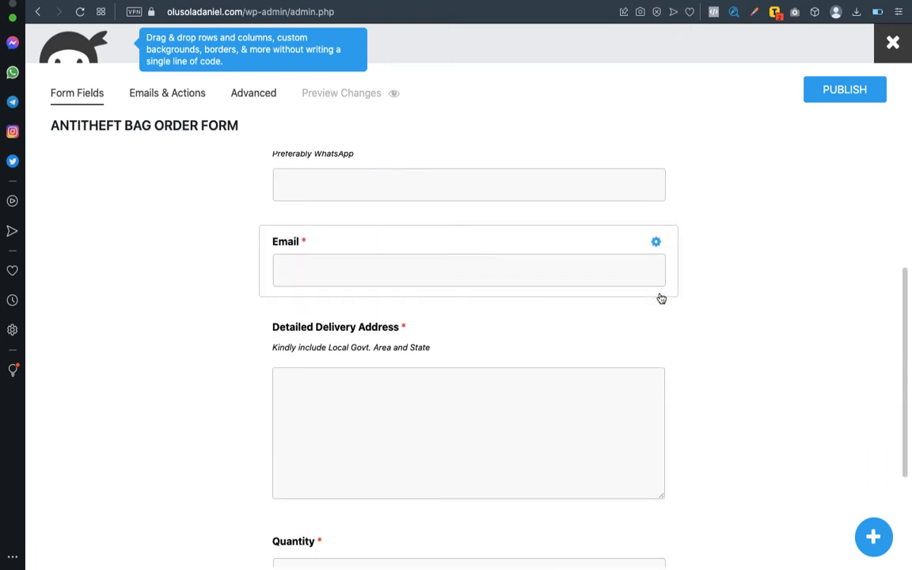
{"action": "scroll", "coordinate": [661, 298], "scroll_direction": "down", "scroll_amount": 2}
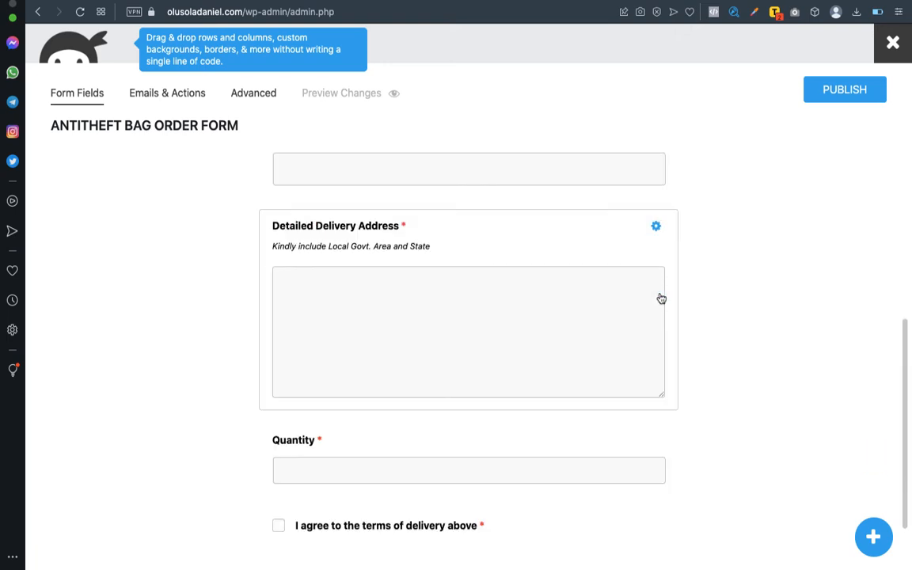
{"action": "scroll", "coordinate": [661, 298], "scroll_direction": "down", "scroll_amount": 2}
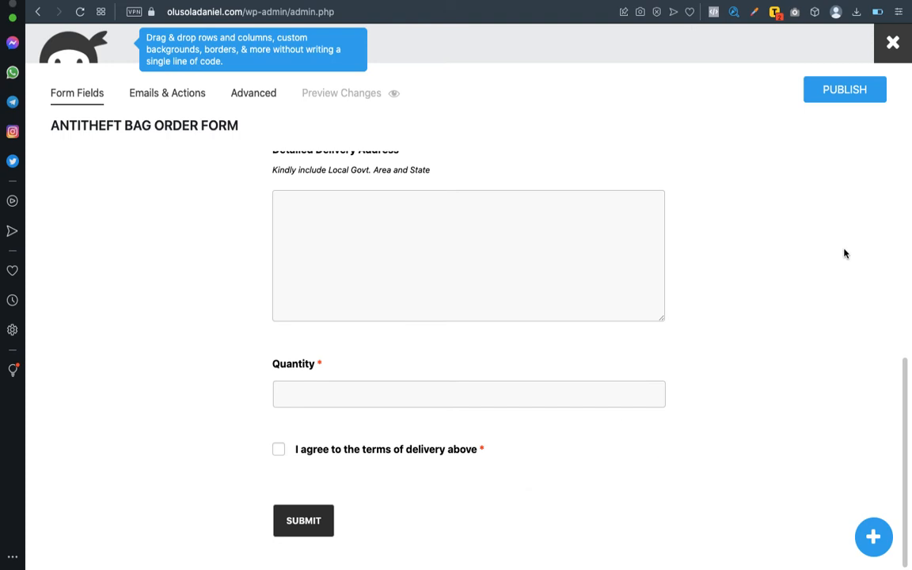
{"action": "scroll", "coordinate": [844, 253], "scroll_direction": "up", "scroll_amount": 1}
{"action": "scroll", "coordinate": [844, 253], "scroll_direction": "up", "scroll_amount": 10}
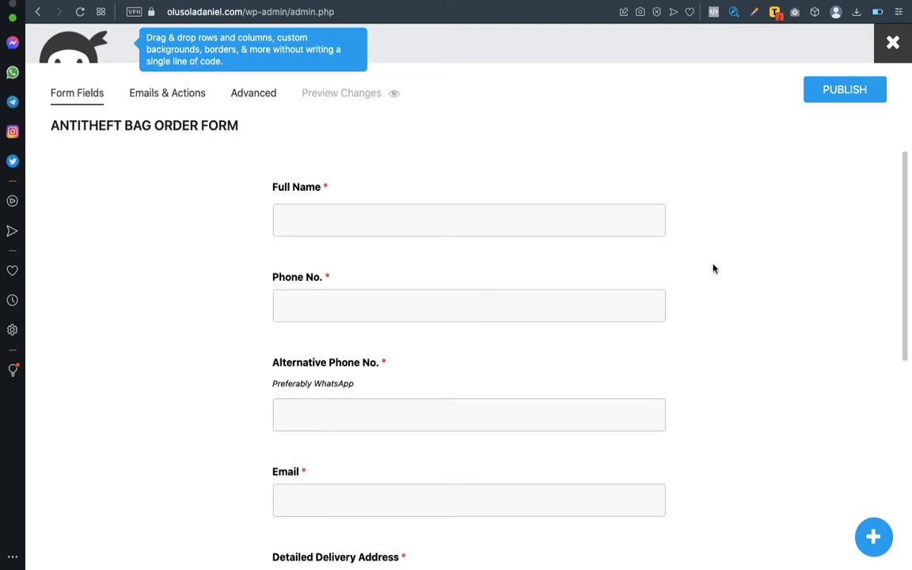
{"action": "scroll", "coordinate": [713, 267], "scroll_direction": "down", "scroll_amount": 3}
{"action": "scroll", "coordinate": [712, 268], "scroll_direction": "down", "scroll_amount": 8}
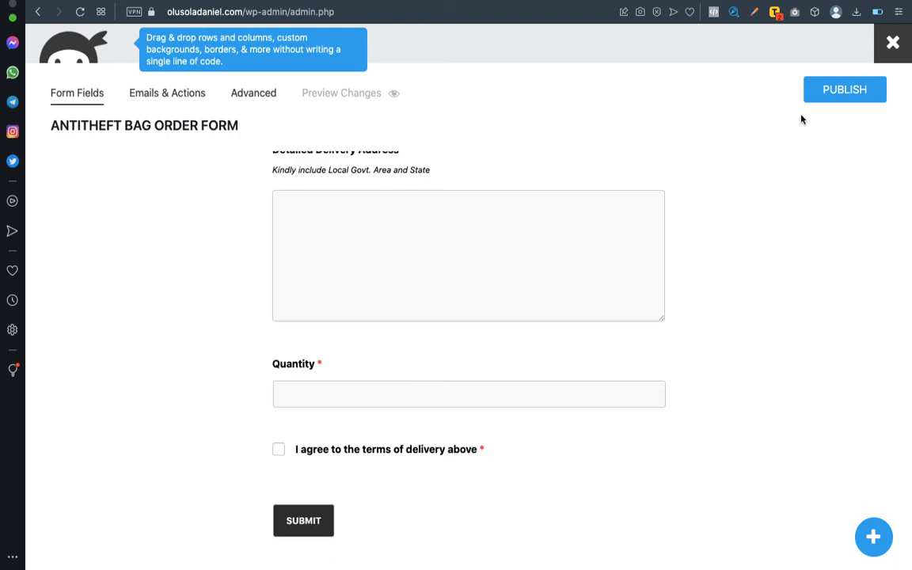
Publish the ANTITHEFT BAG ORDER FORM, confirming in the Almost there panel.
{"action": "left_click", "coordinate": [827, 95]}
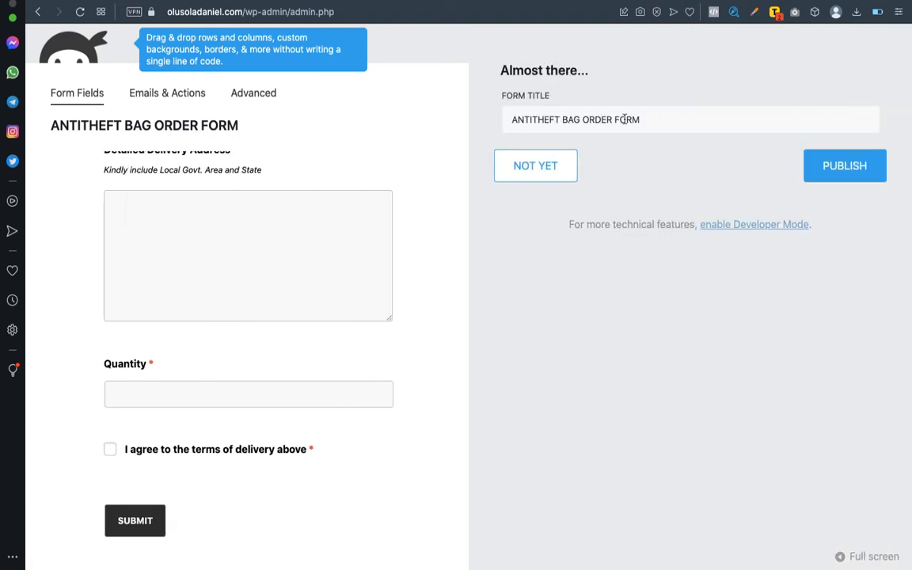
{"action": "left_click", "coordinate": [864, 175]}
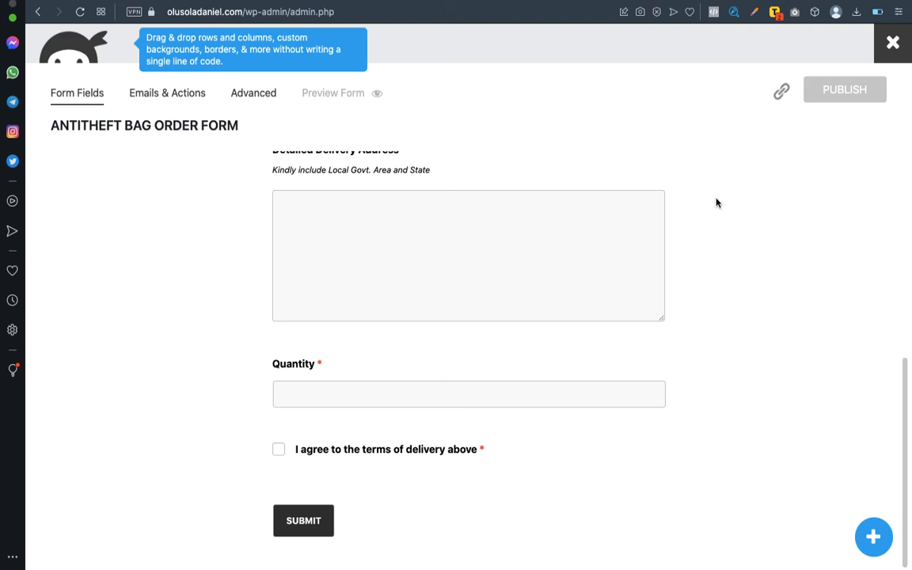
{"action": "scroll", "coordinate": [716, 201], "scroll_direction": "up", "scroll_amount": 5}
Close the form builder and copy the shortcode [ninja_form id=3] from the forms list.
{"action": "left_click", "coordinate": [891, 57]}
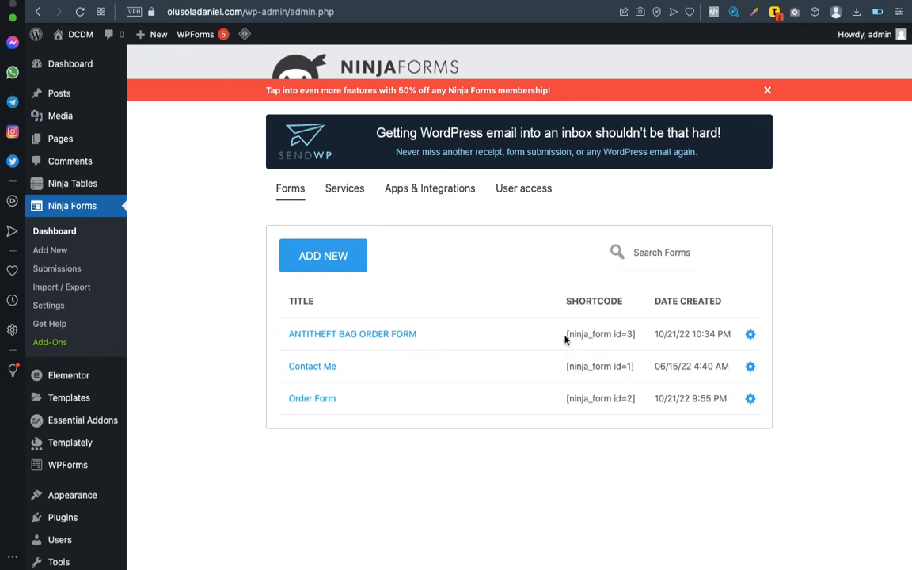
{"action": "left_click_drag", "start_coordinate": [565, 339], "coordinate": [637, 336]}
{"action": "key", "text": "super+c"}
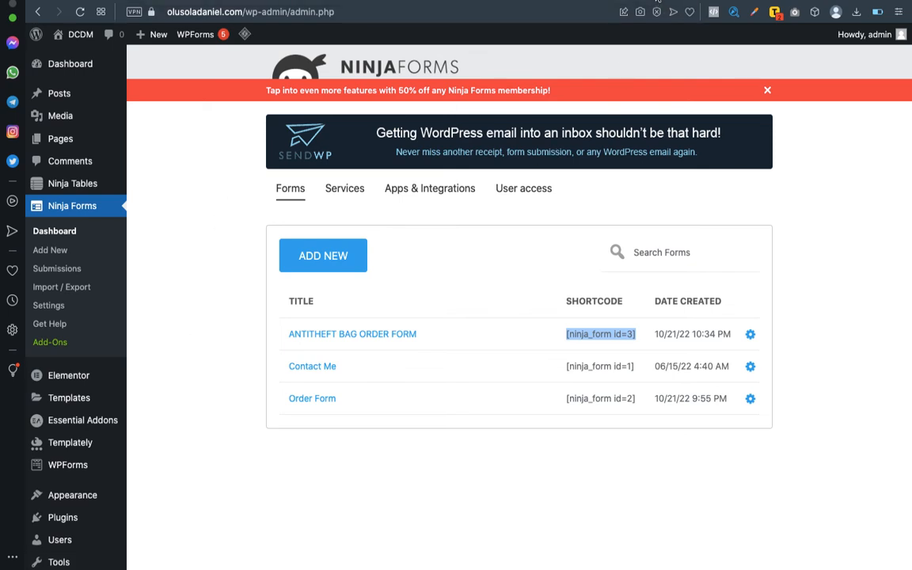
Switch to the Elementor editor and preview the Antiheft Bag page without the editing panel.
{"action": "left_click", "coordinate": [657, 1]}
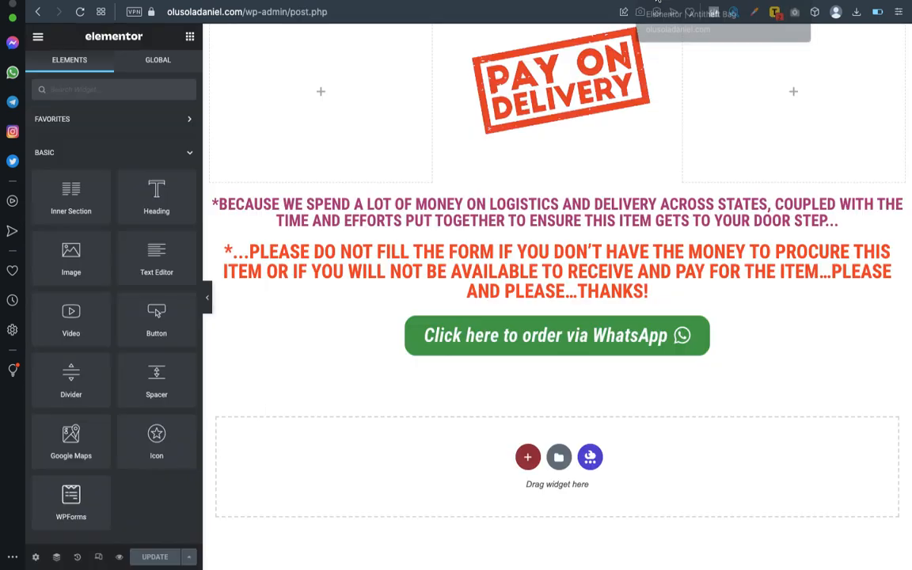
{"action": "scroll", "coordinate": [568, 275], "scroll_direction": "up", "scroll_amount": 1}
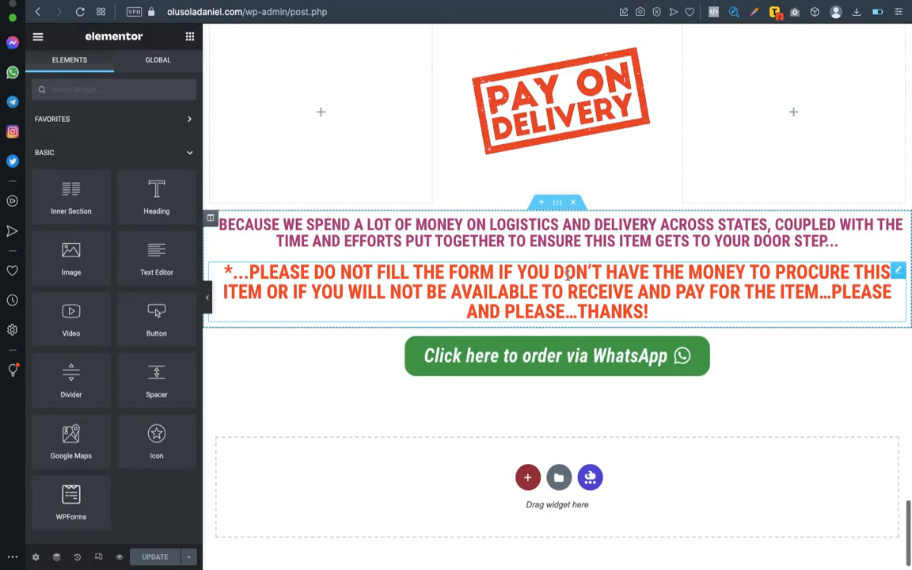
{"action": "left_click", "coordinate": [211, 306]}
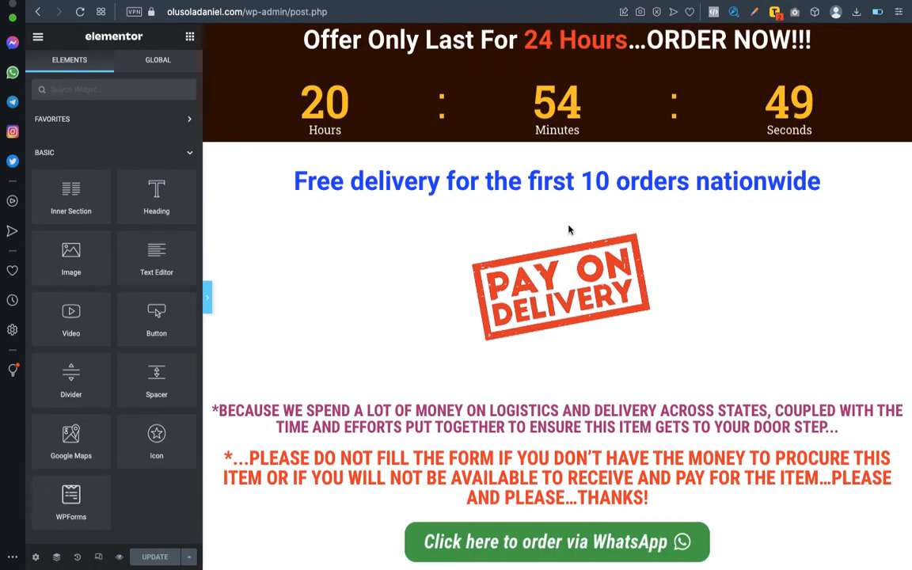
{"action": "scroll", "coordinate": [590, 200], "scroll_direction": "up", "scroll_amount": 10}
{"action": "scroll", "coordinate": [589, 200], "scroll_direction": "up", "scroll_amount": 15}
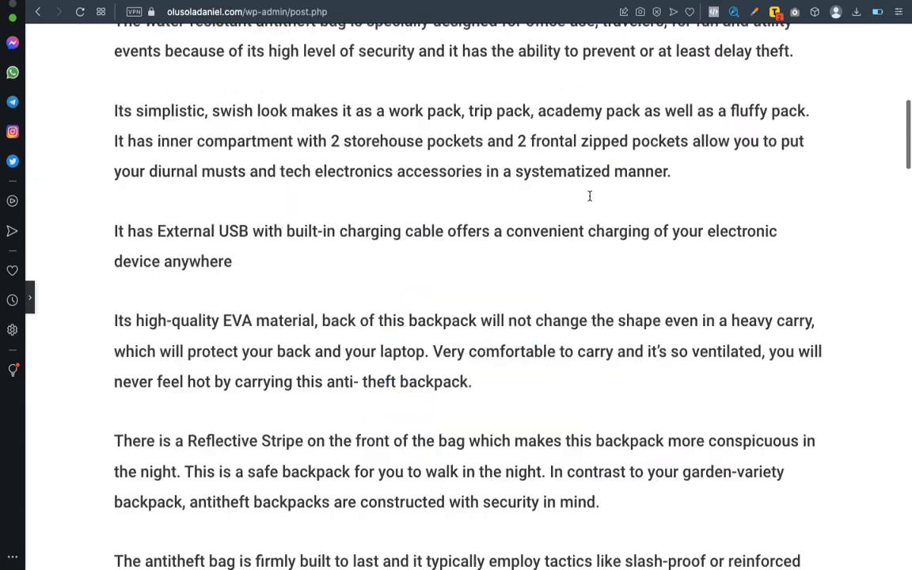
{"action": "scroll", "coordinate": [589, 200], "scroll_direction": "down", "scroll_amount": 3}
{"action": "scroll", "coordinate": [589, 200], "scroll_direction": "down", "scroll_amount": 20}
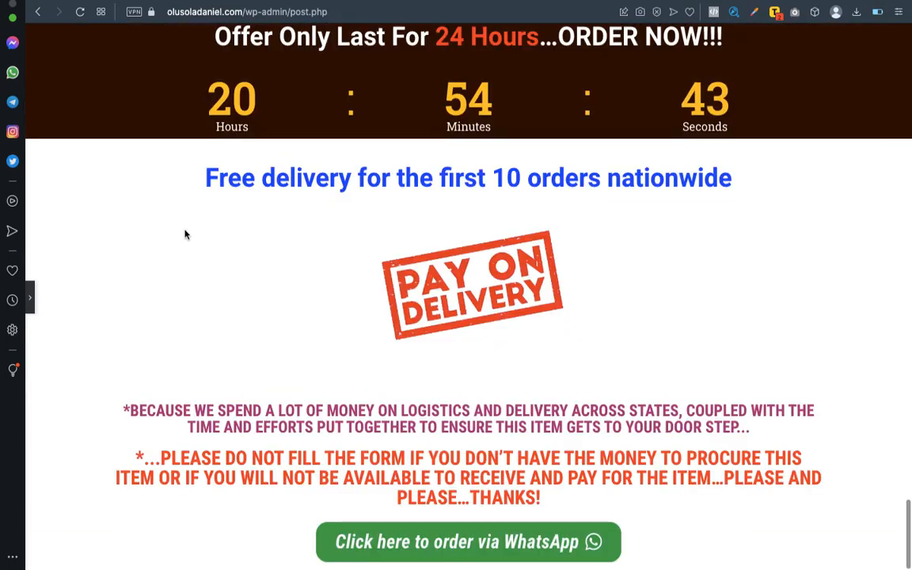
{"action": "left_click", "coordinate": [29, 296]}
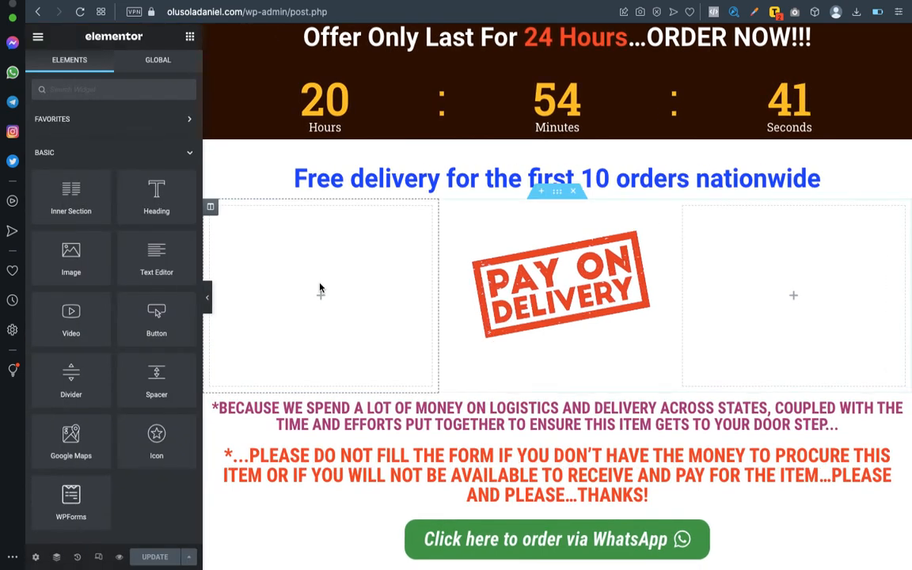
Add a new section in the empty area below the WhatsApp order button.
{"action": "scroll", "coordinate": [331, 285], "scroll_direction": "down", "scroll_amount": 2}
{"action": "scroll", "coordinate": [331, 285], "scroll_direction": "down", "scroll_amount": 4}
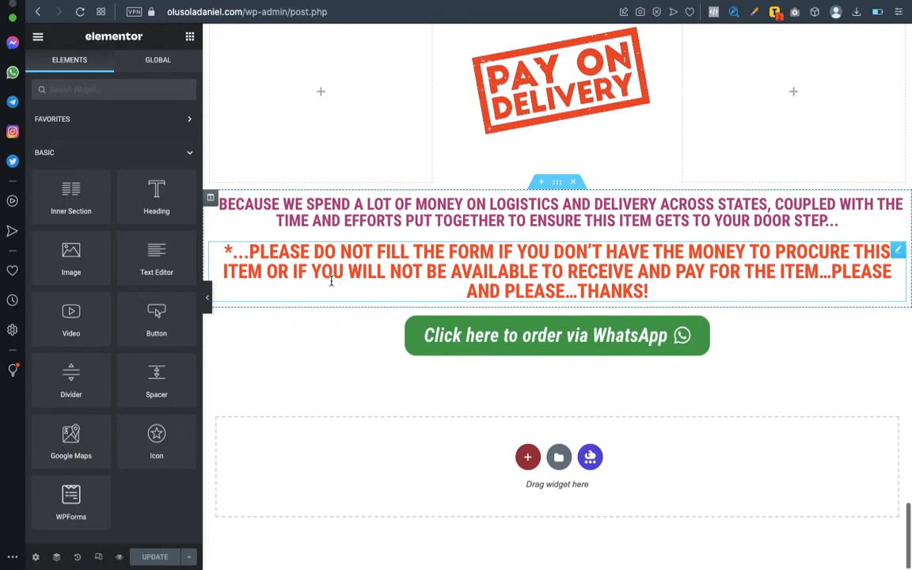
{"action": "left_click", "coordinate": [527, 459]}
{"action": "scroll", "coordinate": [515, 343], "scroll_direction": "down", "scroll_amount": 2}
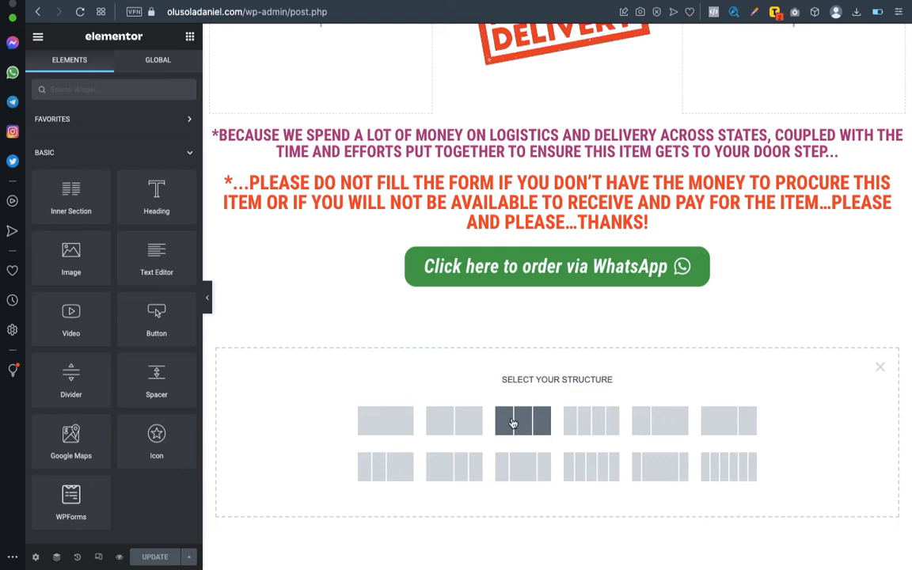
Create a three-column section with a wide middle column and drop a Shortcode widget into it.
{"action": "left_click", "coordinate": [517, 469]}
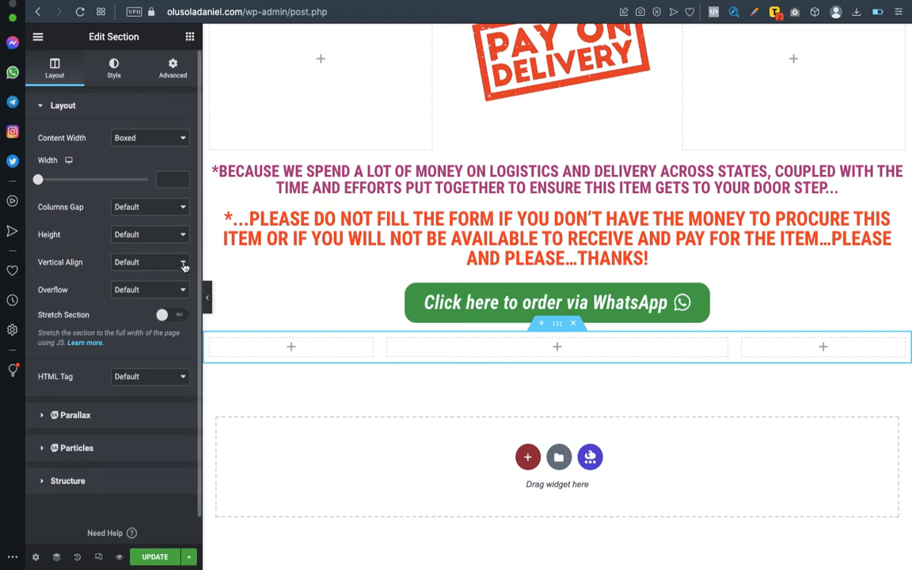
{"action": "left_click", "coordinate": [120, 79]}
{"action": "left_click", "coordinate": [55, 72]}
{"action": "left_click", "coordinate": [190, 37]}
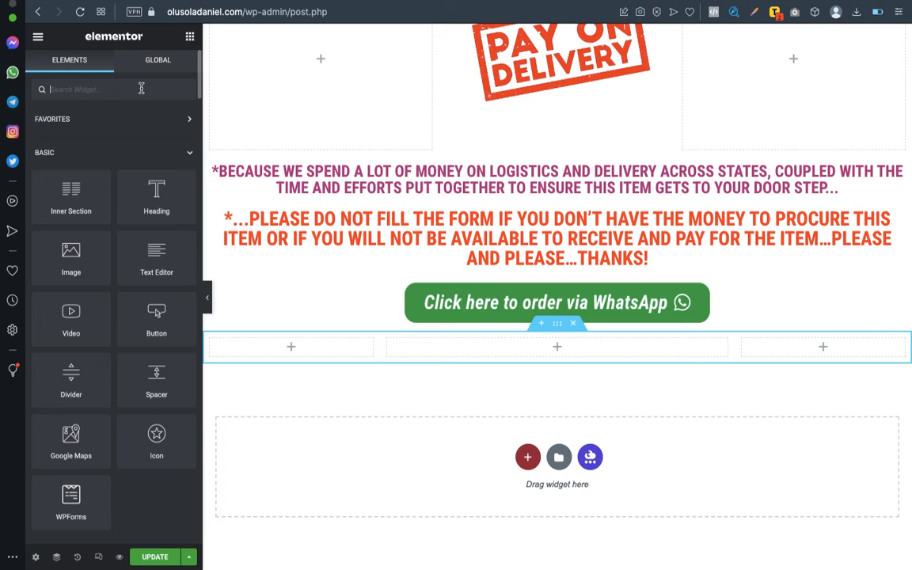
{"action": "type", "text": "sho"}
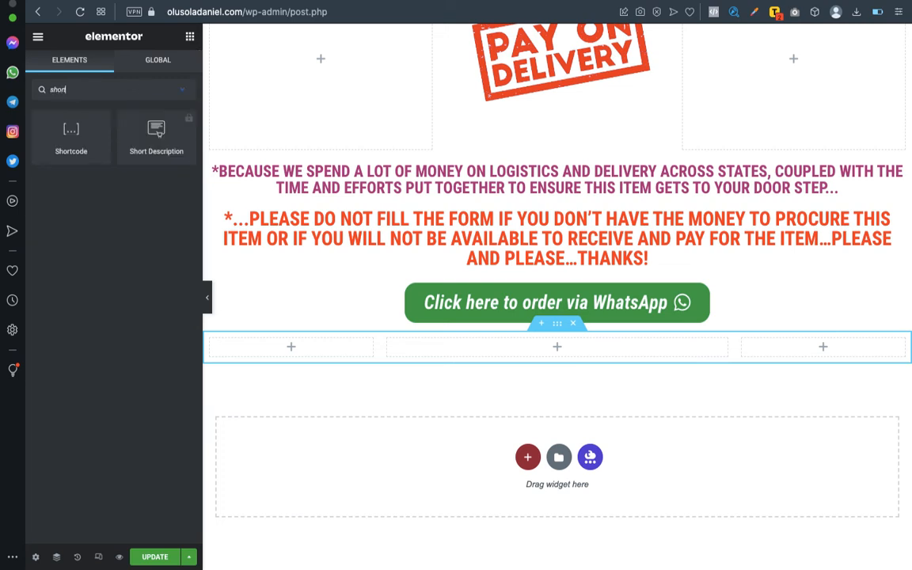
{"action": "type", "text": "rt"}
{"action": "key", "text": "BackSpace"}
{"action": "left_click_drag", "start_coordinate": [73, 136], "coordinate": [564, 352]}
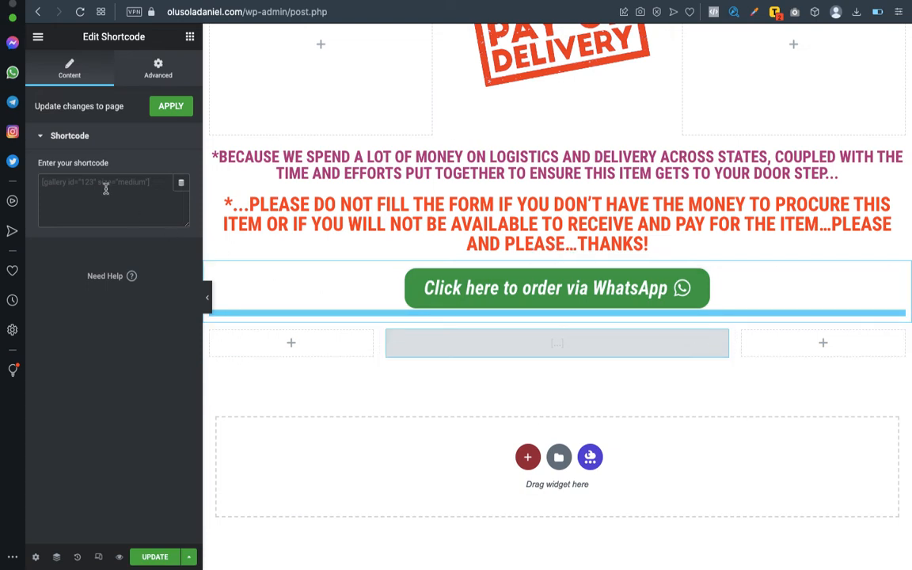
Paste the [ninja_form id=3] shortcode into the Shortcode widget and apply it.
{"action": "left_click", "coordinate": [608, 3]}
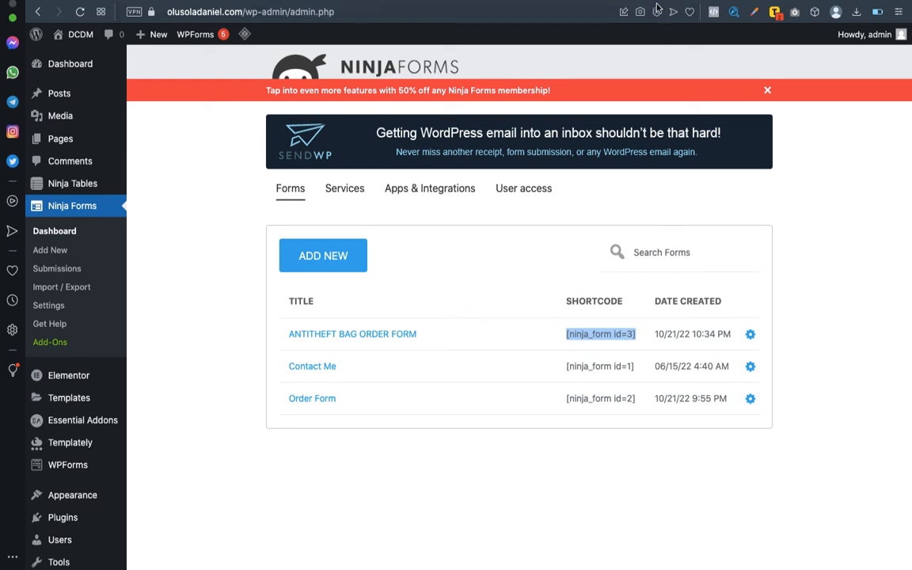
{"action": "key", "text": "ctrl+Tab"}
{"action": "left_click", "coordinate": [124, 185]}
{"action": "type", "text": "[ninja_form id=3]"}
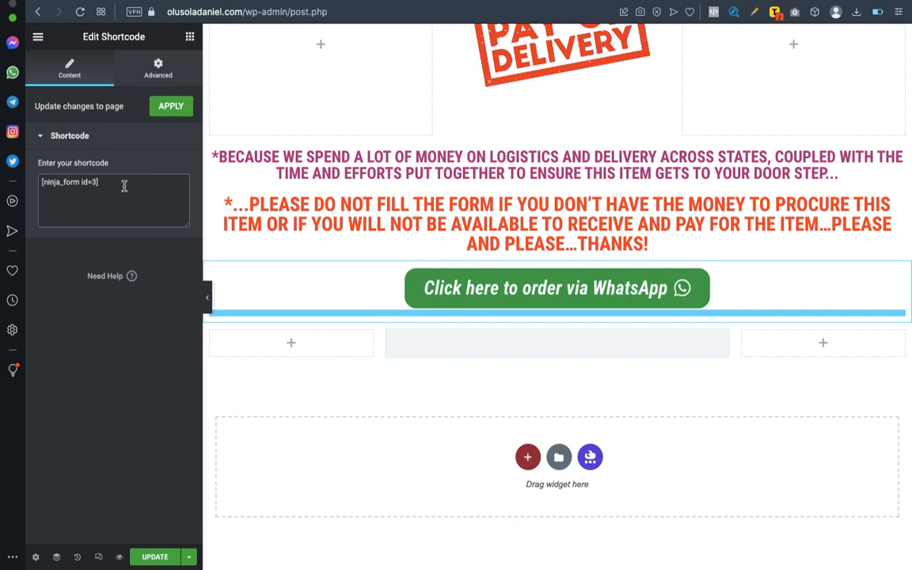
{"action": "left_click", "coordinate": [171, 106]}
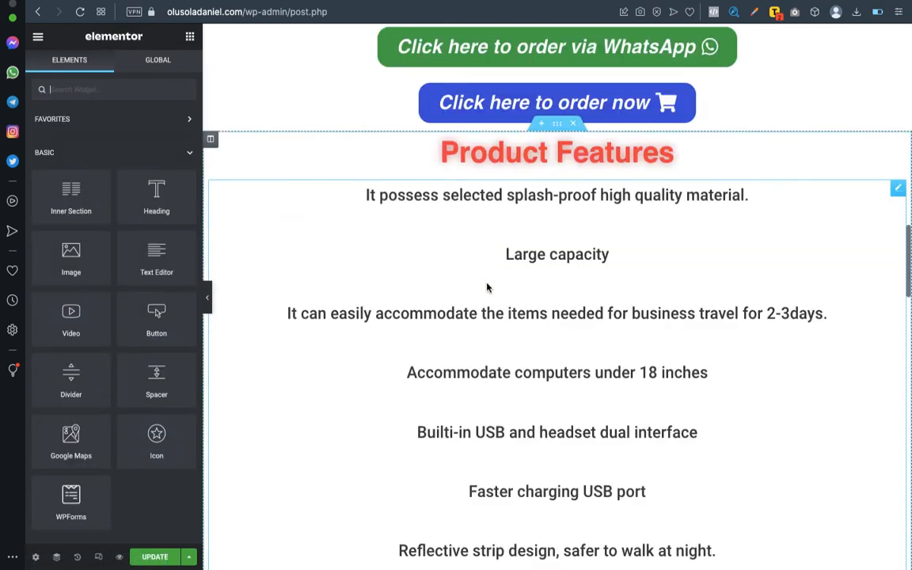
Save the page with the embedded order form using UPDATE.
{"action": "scroll", "coordinate": [487, 288], "scroll_direction": "up", "scroll_amount": 15}
{"action": "scroll", "coordinate": [510, 228], "scroll_direction": "down", "scroll_amount": 20}
{"action": "scroll", "coordinate": [510, 227], "scroll_direction": "down", "scroll_amount": 10}
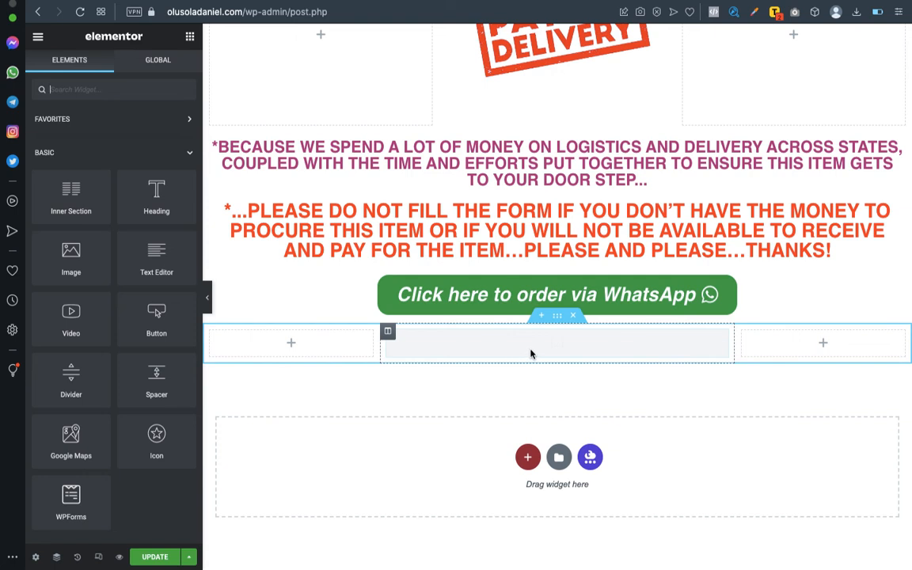
{"action": "left_click", "coordinate": [156, 556]}
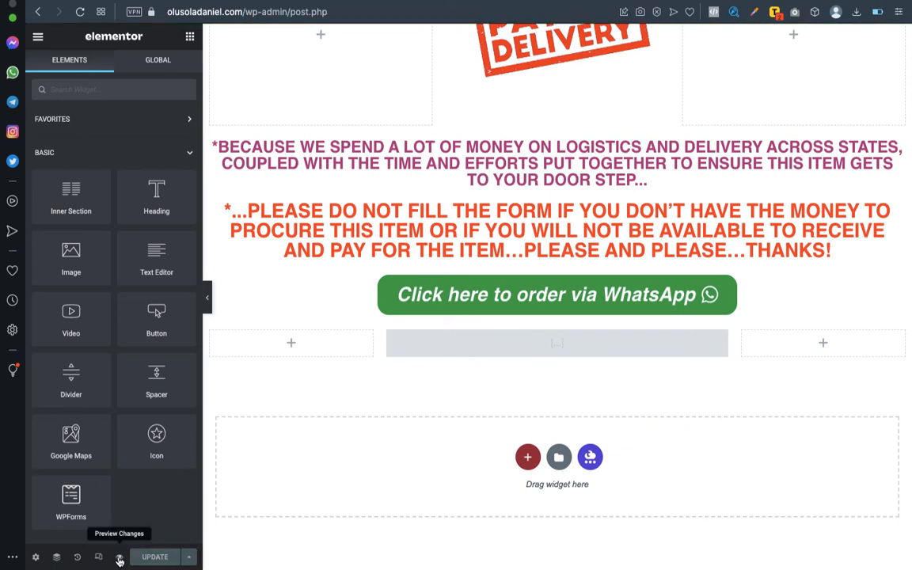
Preview the live antitheft-bag page, check the order form under the WhatsApp button, then return.
{"action": "left_click", "coordinate": [120, 559]}
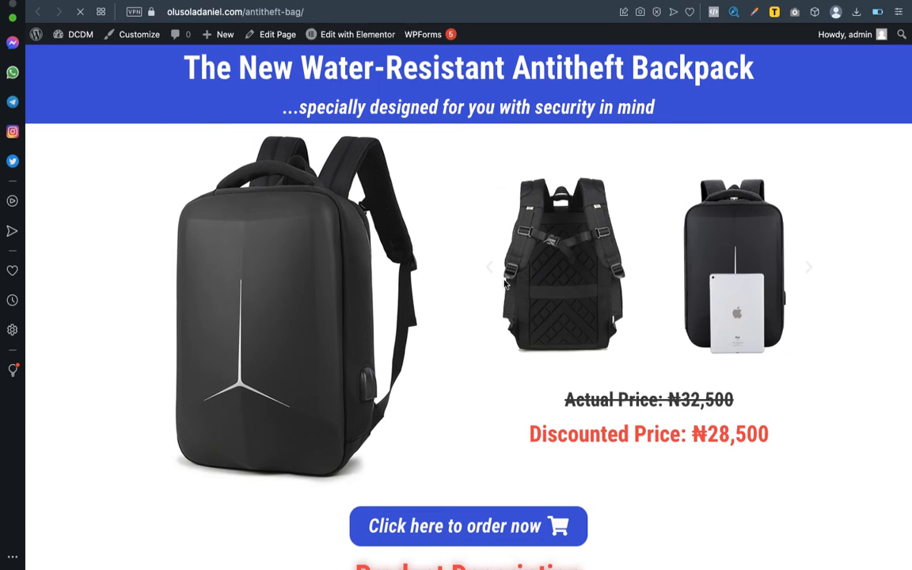
{"action": "scroll", "coordinate": [504, 282], "scroll_direction": "down", "scroll_amount": 2}
{"action": "scroll", "coordinate": [504, 282], "scroll_direction": "down", "scroll_amount": 10}
{"action": "scroll", "coordinate": [503, 279], "scroll_direction": "down", "scroll_amount": 20}
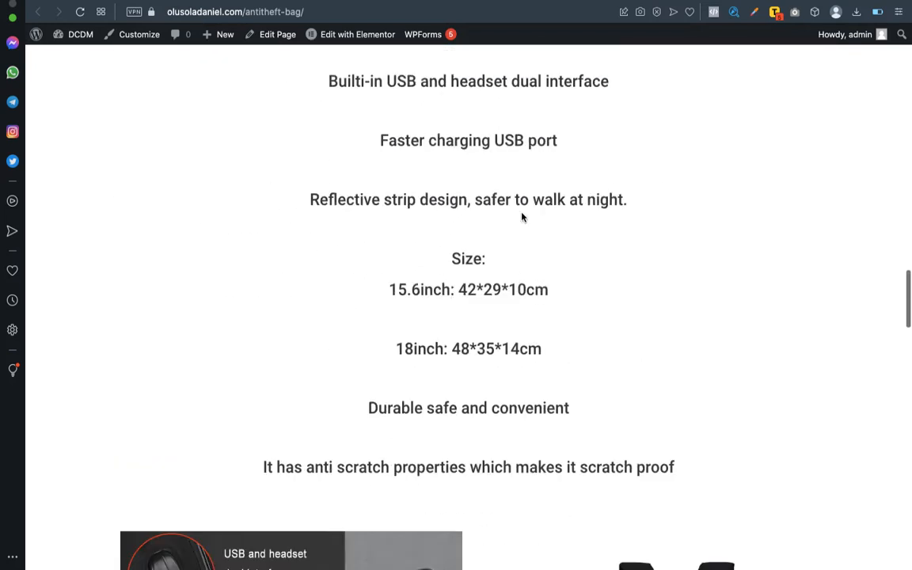
{"action": "scroll", "coordinate": [522, 216], "scroll_direction": "down", "scroll_amount": 20}
{"action": "scroll", "coordinate": [521, 212], "scroll_direction": "down", "scroll_amount": 5}
{"action": "scroll", "coordinate": [520, 212], "scroll_direction": "up", "scroll_amount": 2}
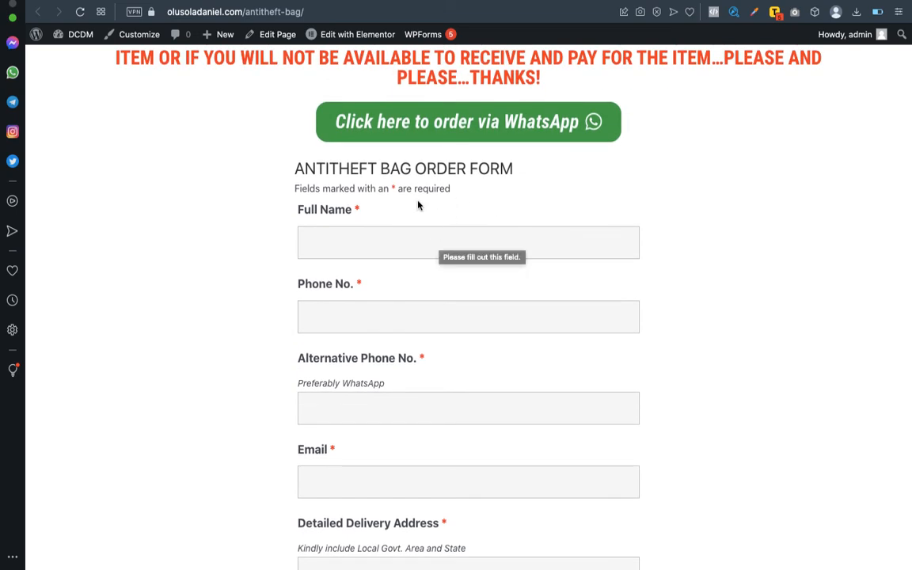
{"action": "scroll", "coordinate": [421, 304], "scroll_direction": "down", "scroll_amount": 2}
{"action": "scroll", "coordinate": [423, 307], "scroll_direction": "down", "scroll_amount": 3}
{"action": "scroll", "coordinate": [423, 307], "scroll_direction": "up", "scroll_amount": 7}
{"action": "scroll", "coordinate": [422, 311], "scroll_direction": "down", "scroll_amount": 3}
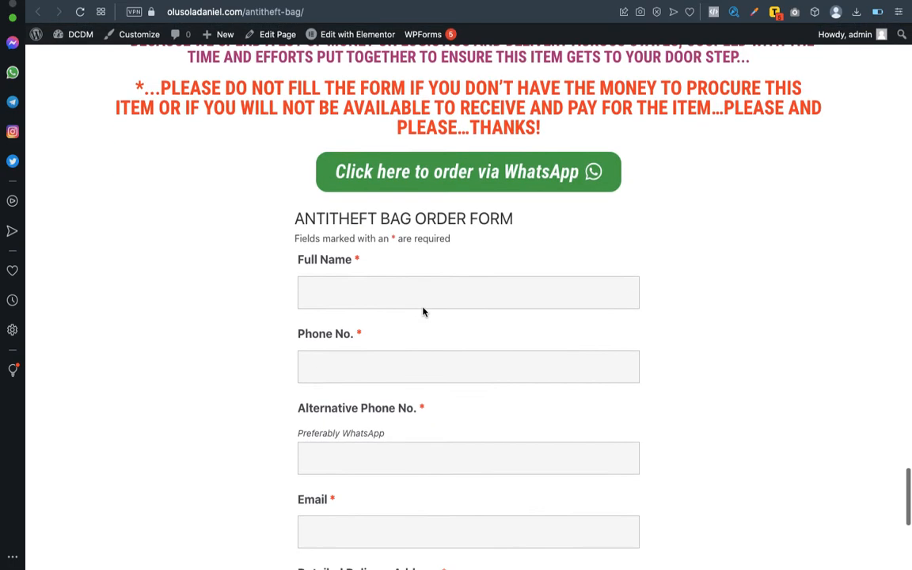
{"action": "scroll", "coordinate": [422, 311], "scroll_direction": "up", "scroll_amount": 3}
{"action": "scroll", "coordinate": [422, 311], "scroll_direction": "down", "scroll_amount": 1}
{"action": "scroll", "coordinate": [422, 311], "scroll_direction": "down", "scroll_amount": 1}
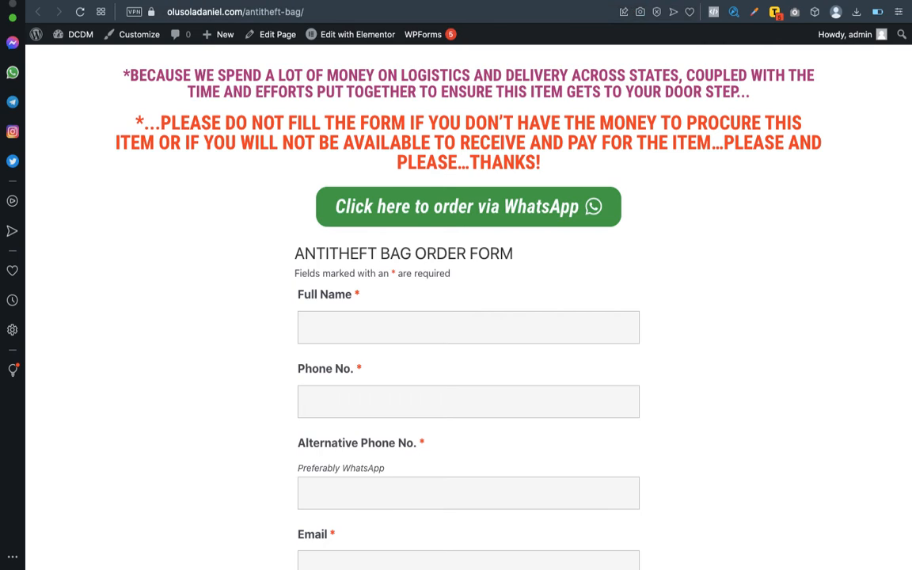
{"action": "left_click", "coordinate": [714, 81]}
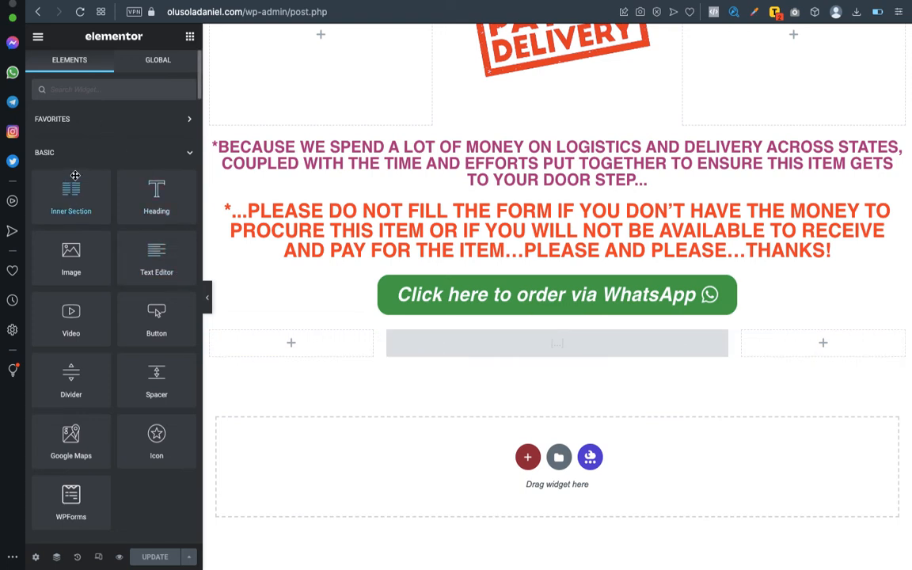
Add a centre-aligned Heading reading 'Fill Order Form' to the middle column above the order form.
{"action": "left_click_drag", "start_coordinate": [150, 196], "coordinate": [509, 333]}
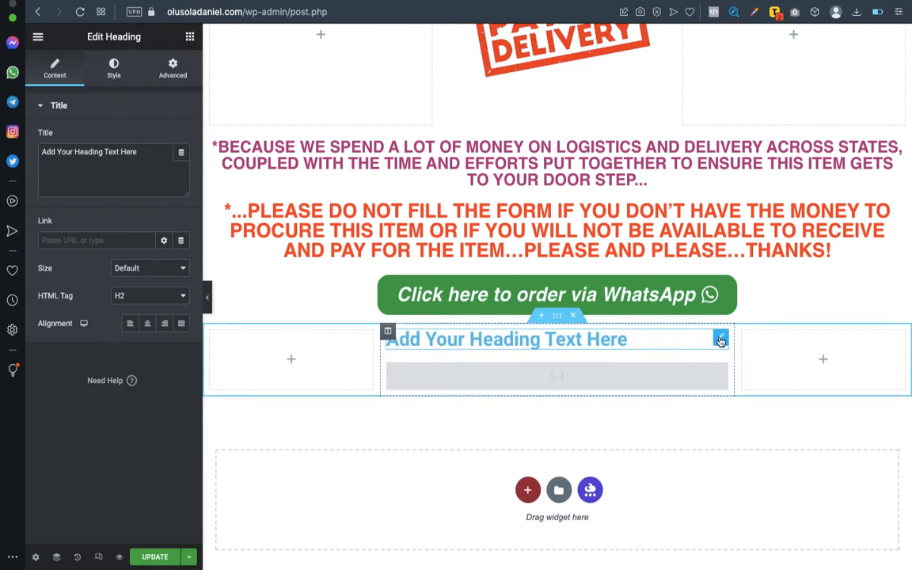
{"action": "triple_click", "coordinate": [121, 154]}
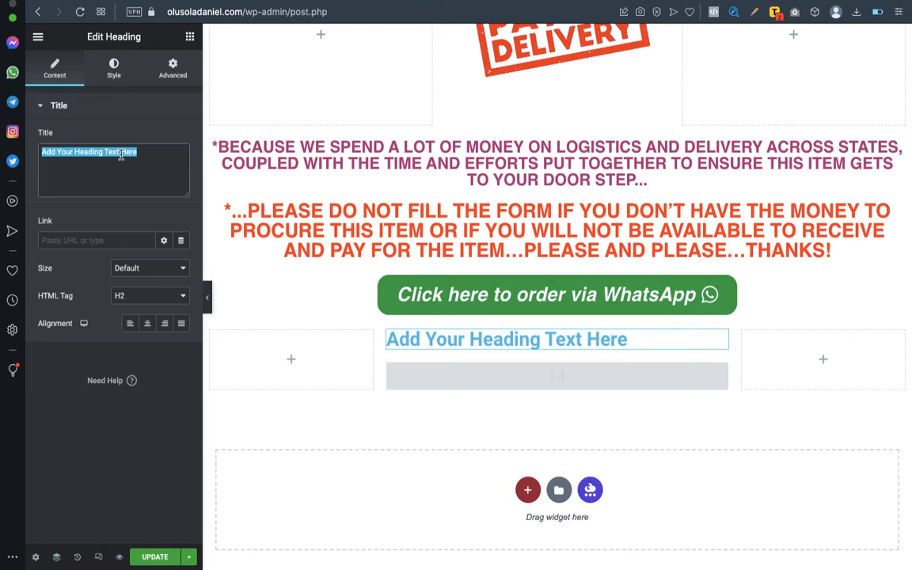
{"action": "type", "text": "FILL OR"}
{"action": "key", "text": "BackSpace"}
{"action": "key", "text": "BackSpace"}
{"action": "key", "text": "BackSpace"}
{"action": "key", "text": "BackSpace"}
{"action": "key", "text": "BackSpace"}
{"action": "key", "text": "BackSpace"}
{"action": "type", "text": "ill Or"}
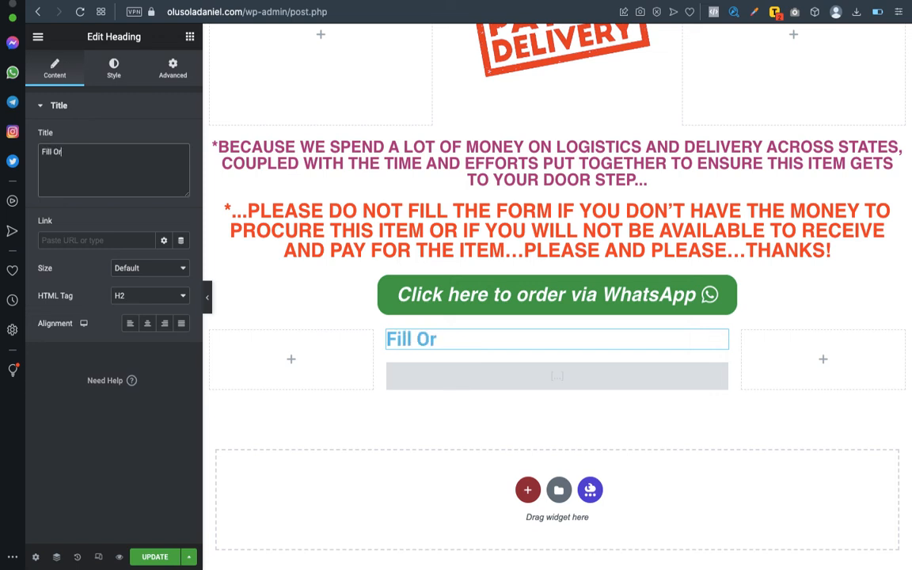
{"action": "type", "text": "der Form"}
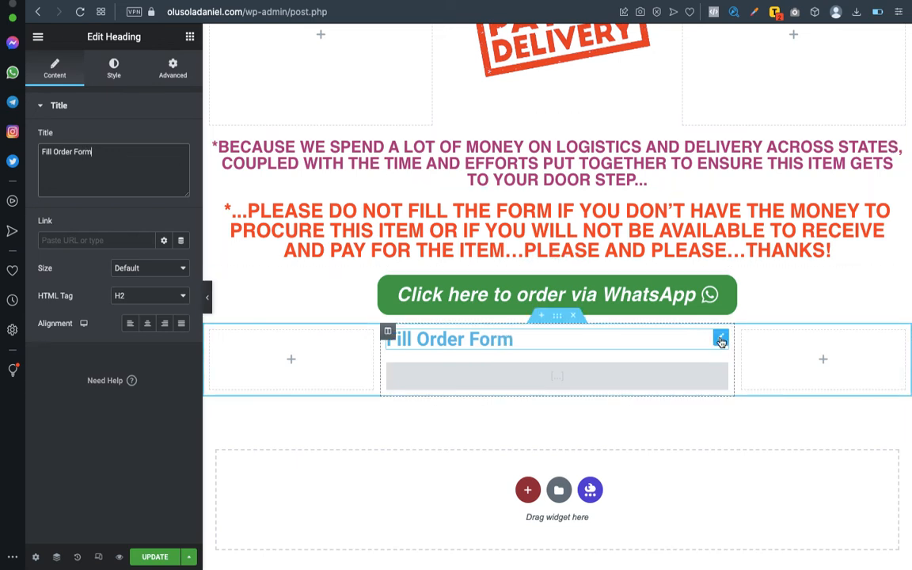
{"action": "left_click", "coordinate": [146, 323]}
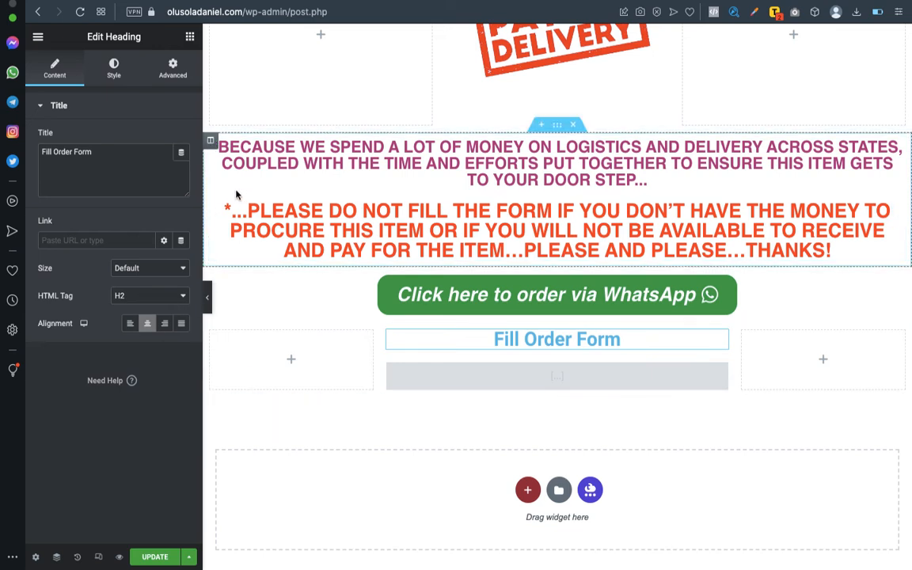
Set the Fill Order Form heading's typography to Roboto Condensed at size 40.
{"action": "left_click", "coordinate": [120, 68]}
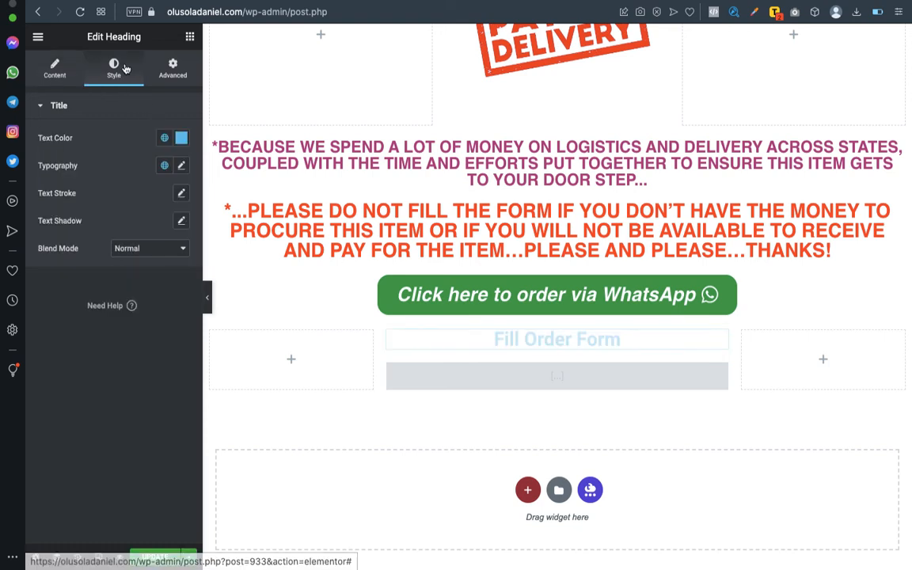
{"action": "left_click", "coordinate": [181, 166]}
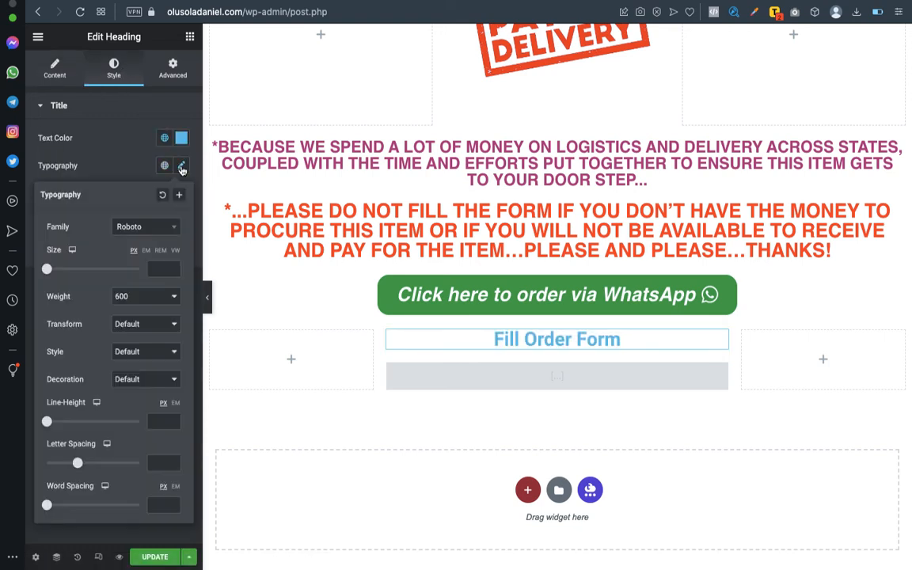
{"action": "left_click", "coordinate": [157, 230]}
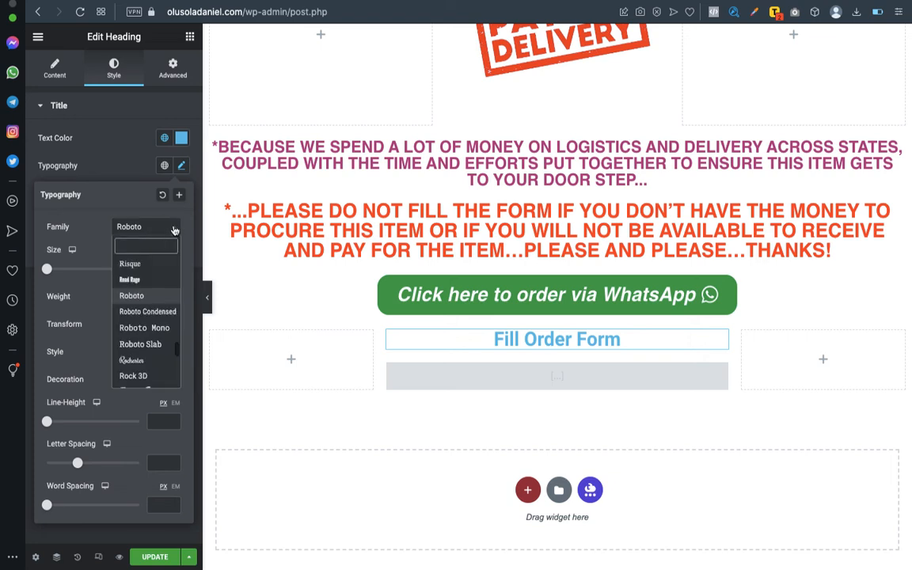
{"action": "left_click", "coordinate": [147, 312]}
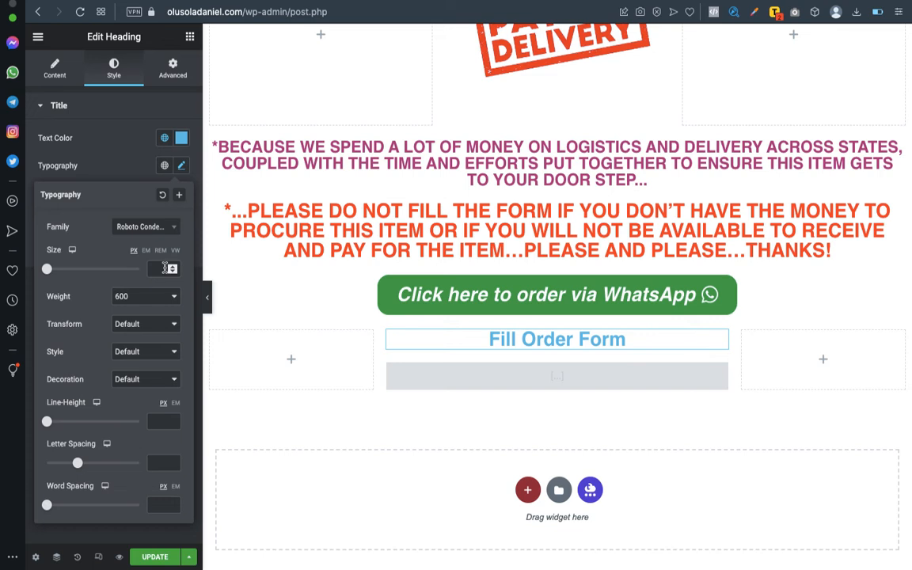
{"action": "type", "text": "30"}
{"action": "key", "text": "BackSpace"}
{"action": "key", "text": "BackSpace"}
{"action": "type", "text": "40"}
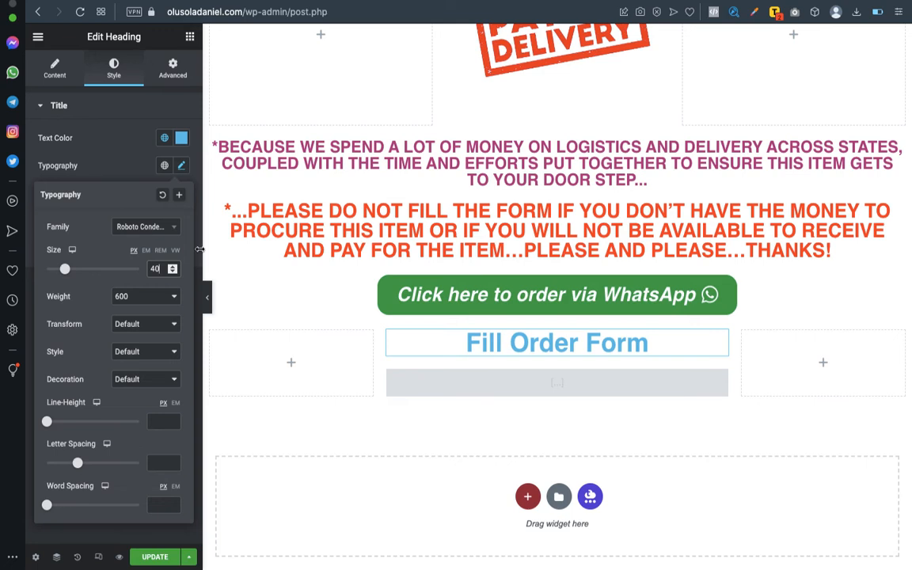
After briefly trying plain Roboto, keep Roboto Condensed with font weight 600.
{"action": "left_click", "coordinate": [168, 232]}
{"action": "left_click", "coordinate": [169, 229]}
{"action": "left_click", "coordinate": [156, 227]}
{"action": "left_click", "coordinate": [156, 227]}
{"action": "left_click", "coordinate": [173, 228]}
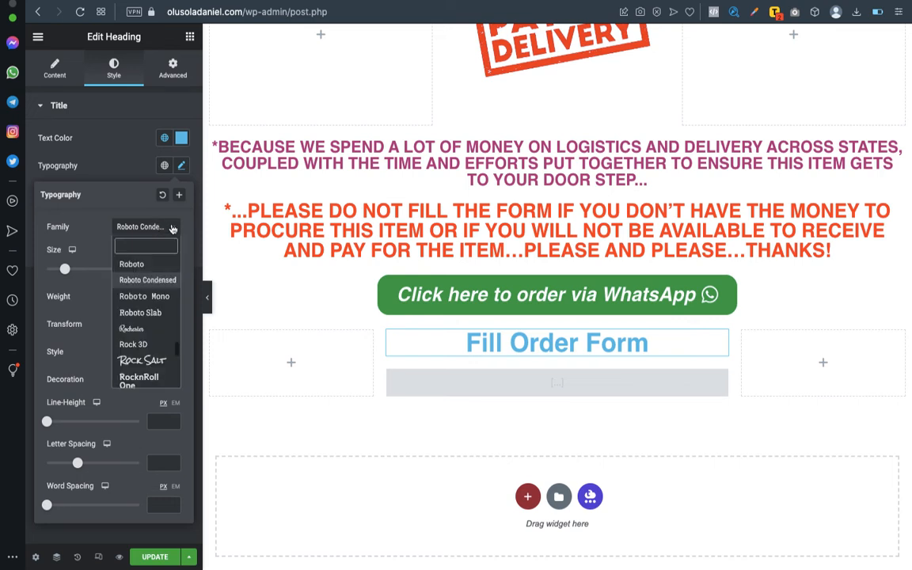
{"action": "left_click", "coordinate": [143, 264]}
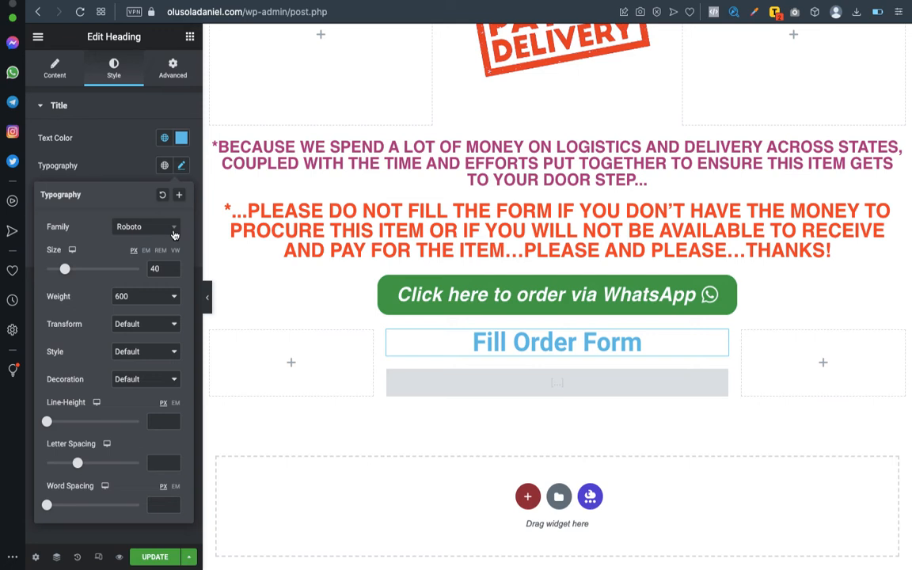
{"action": "left_click", "coordinate": [173, 229]}
{"action": "left_click", "coordinate": [144, 294]}
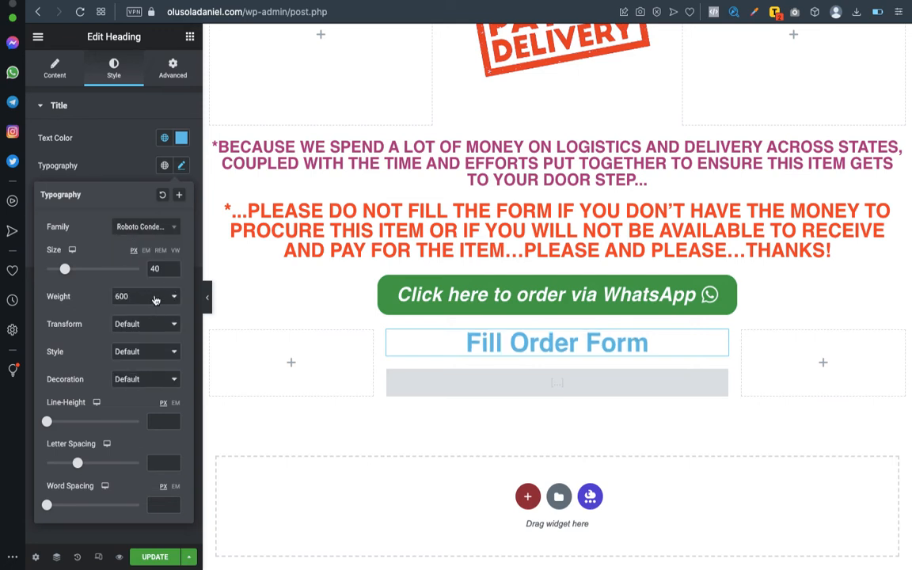
{"action": "left_click", "coordinate": [154, 297]}
{"action": "left_click", "coordinate": [150, 297]}
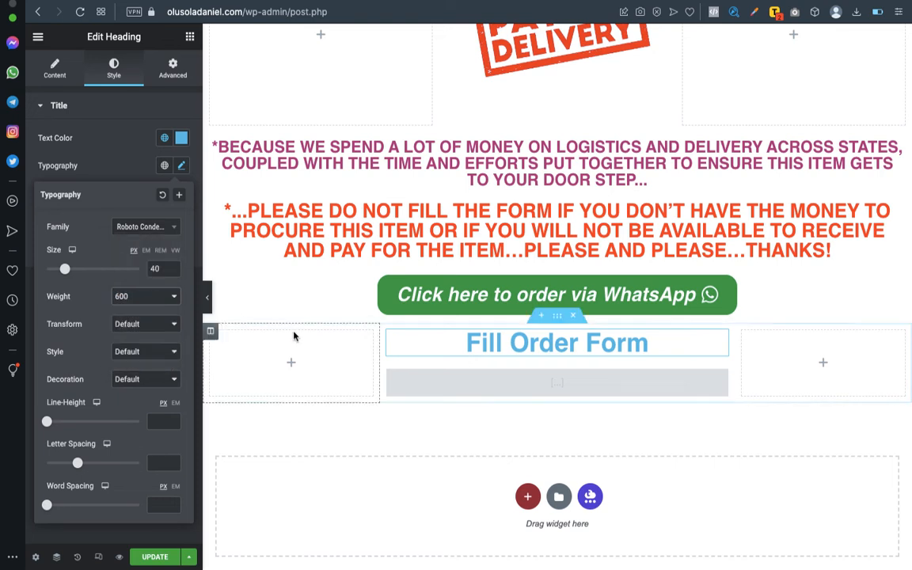
Colour the heading dark grey (#333333) and update the page.
{"action": "left_click", "coordinate": [182, 140]}
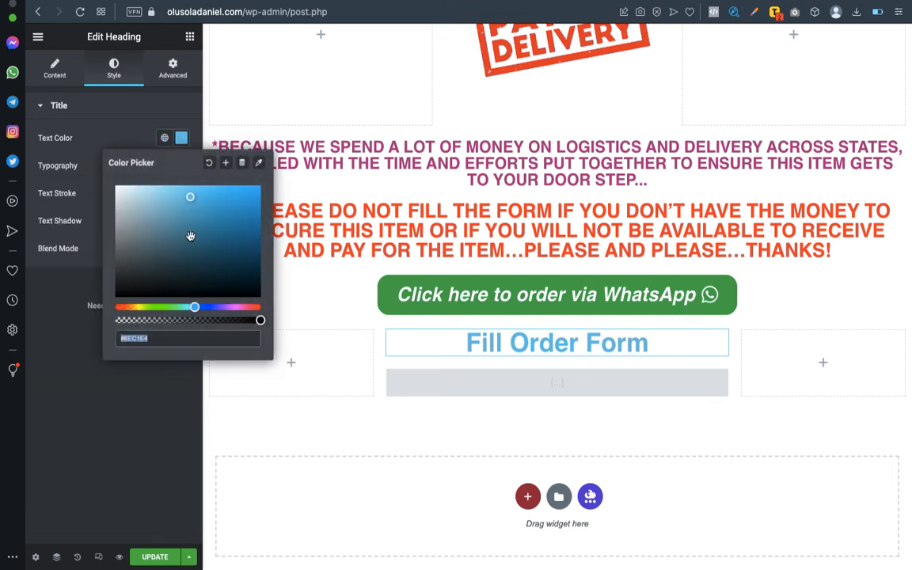
{"action": "type", "text": "#2A2A2A"}
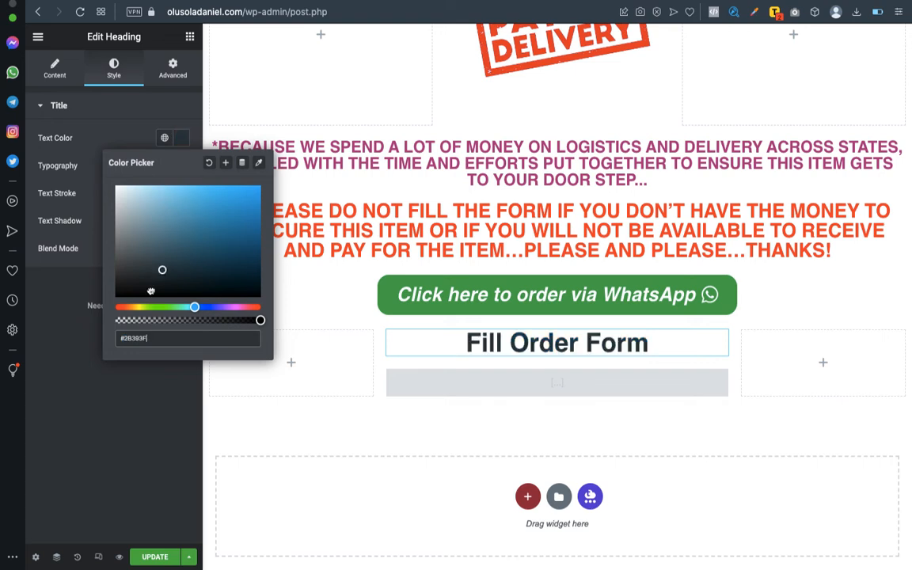
{"action": "left_click_drag", "start_coordinate": [94, 270], "coordinate": [98, 277]}
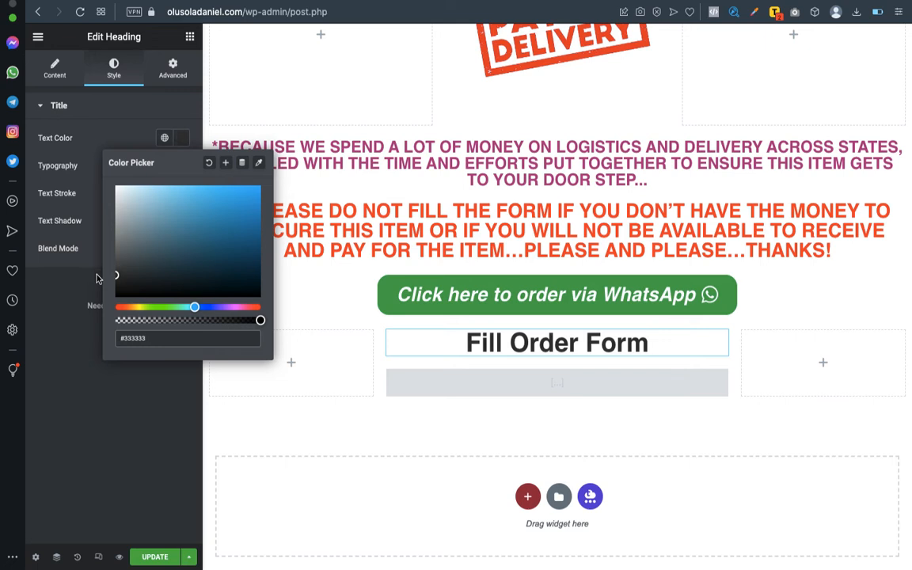
{"action": "left_click", "coordinate": [160, 558]}
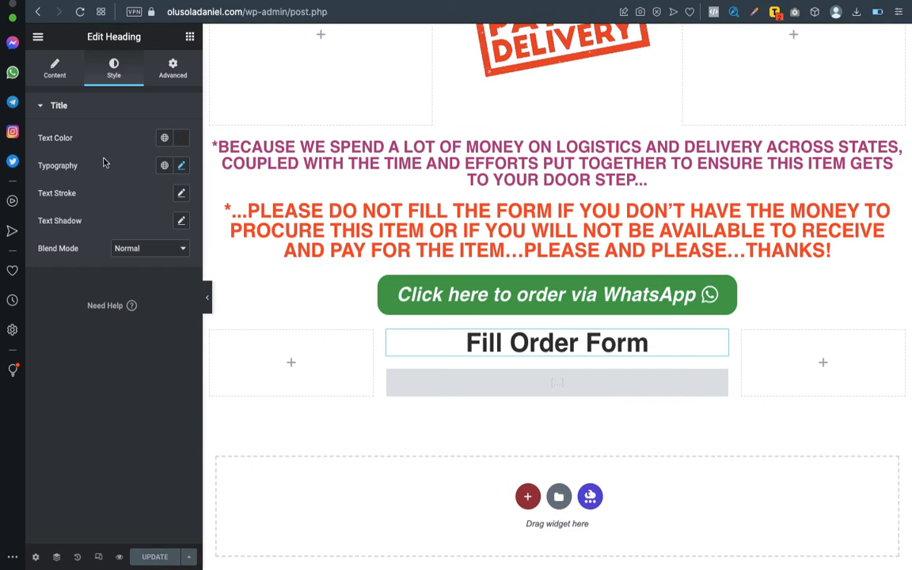
Insert an empty single-column section above the WhatsApp button and drop a Heading widget into it.
{"action": "left_click", "coordinate": [527, 496]}
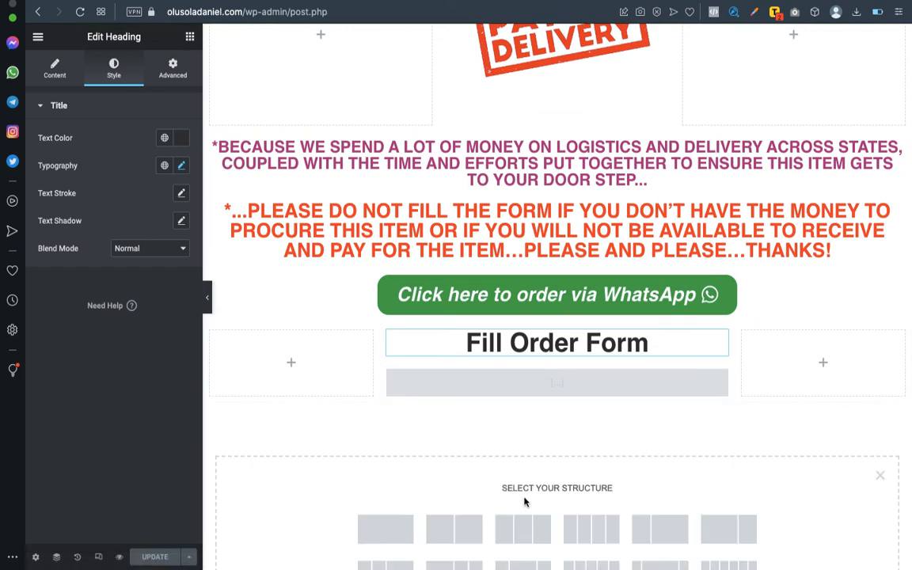
{"action": "left_click", "coordinate": [378, 530]}
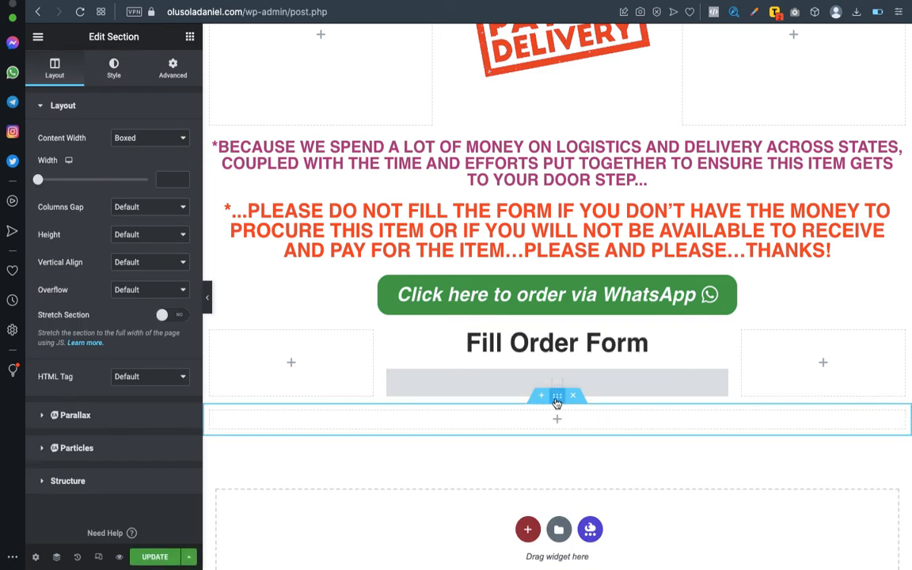
{"action": "left_click_drag", "start_coordinate": [557, 401], "coordinate": [535, 272]}
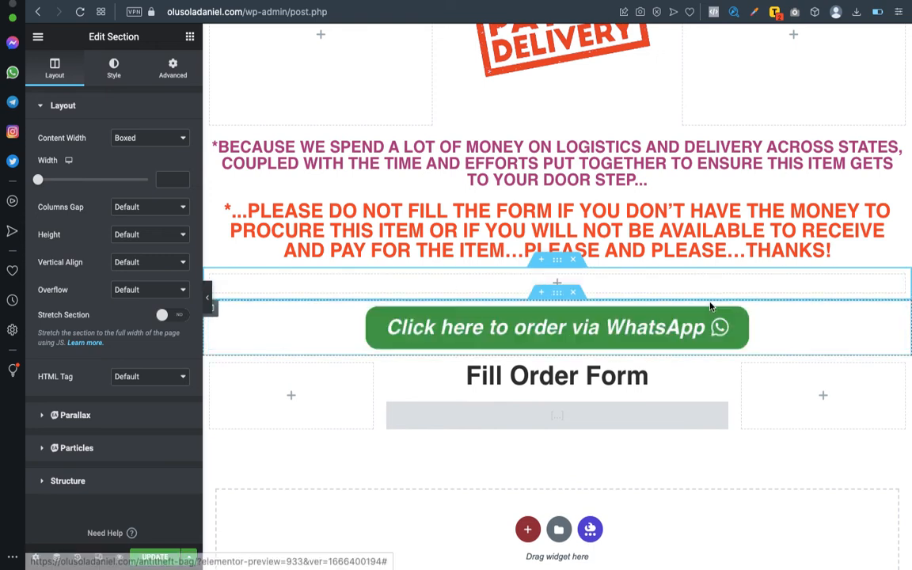
{"action": "left_click", "coordinate": [722, 285]}
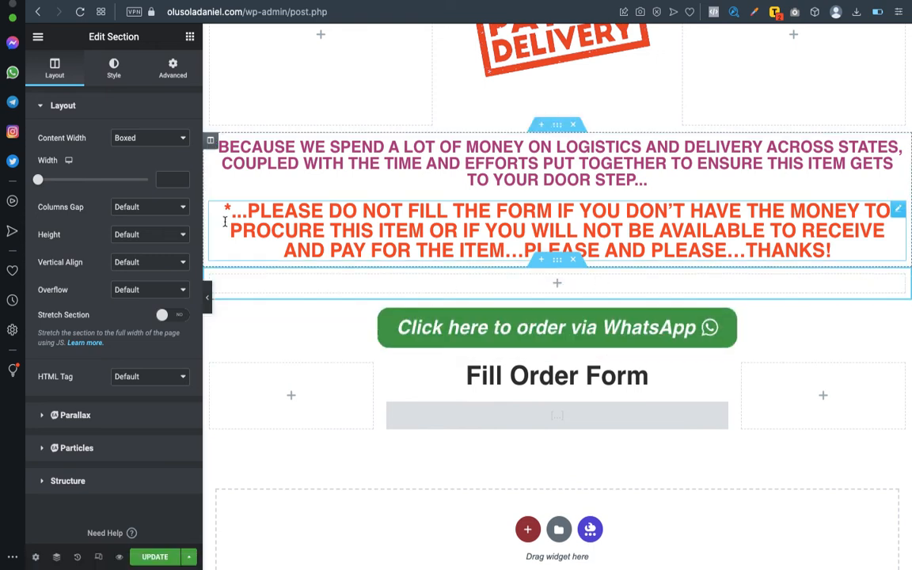
{"action": "left_click", "coordinate": [190, 38]}
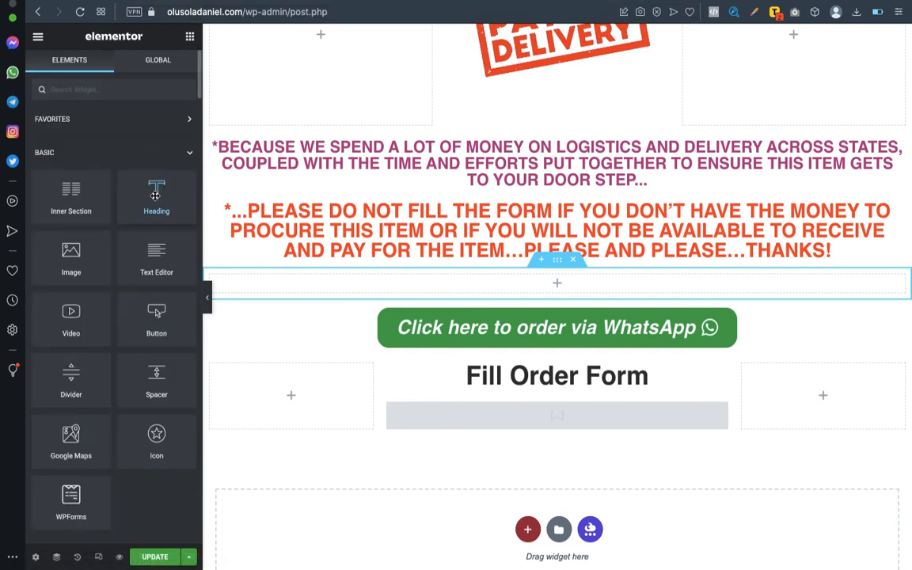
{"action": "left_click_drag", "start_coordinate": [155, 199], "coordinate": [575, 279]}
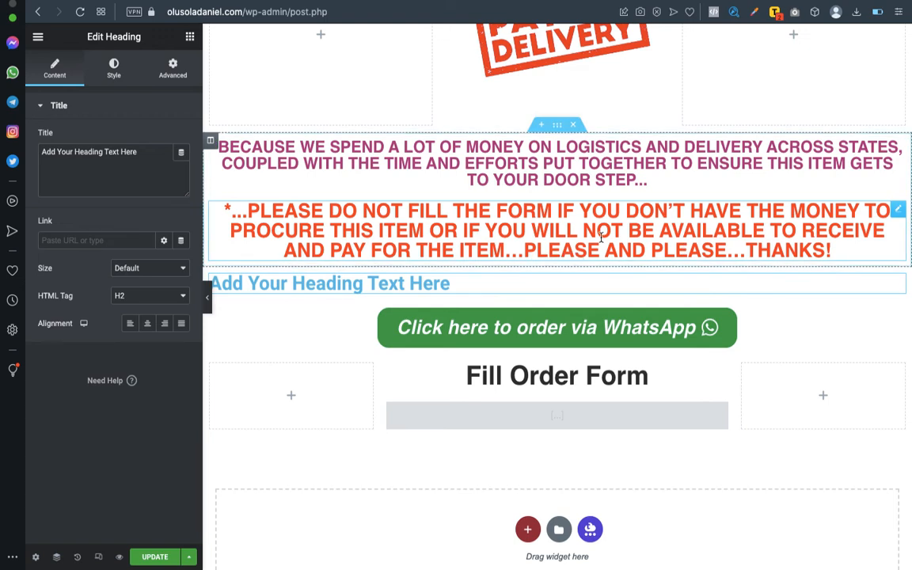
Copy the 'KINDLY FILL THE FORM BELOW TO PLACE YOUR ORDER' line from the document into the centred heading.
{"action": "key", "text": "ctrl+Right"}
{"action": "left_click", "coordinate": [207, 411]}
{"action": "left_click_drag", "start_coordinate": [205, 411], "coordinate": [557, 412]}
{"action": "key", "text": "super+c"}
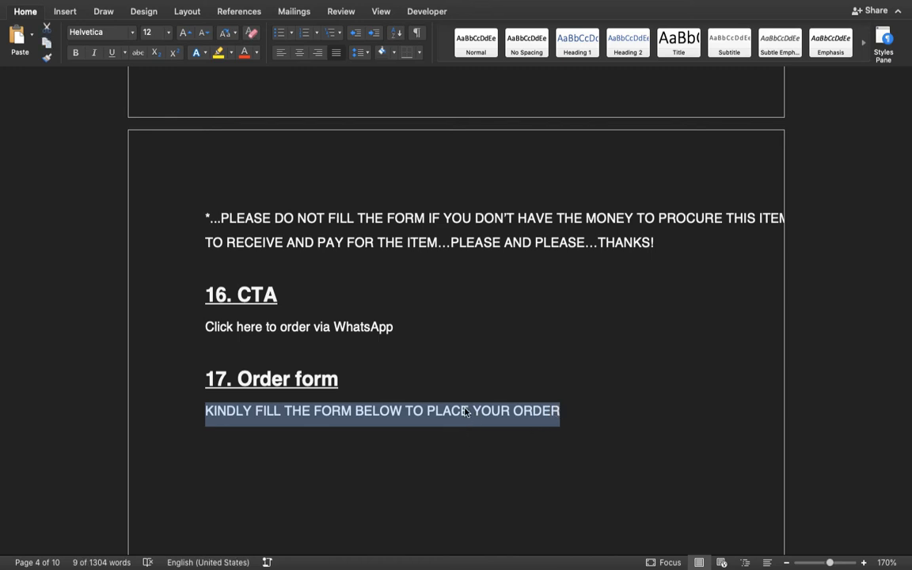
{"action": "key", "text": "ctrl+Left"}
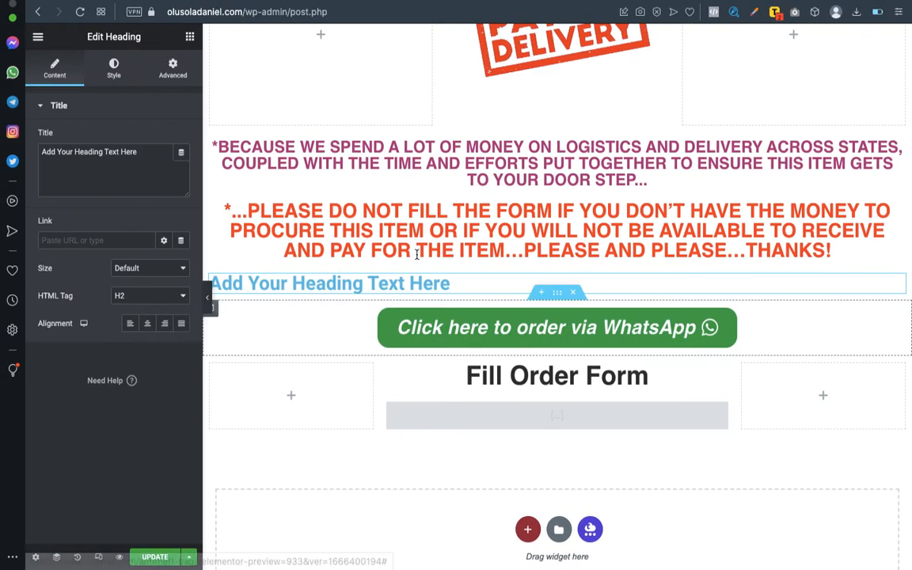
{"action": "left_click", "coordinate": [147, 323]}
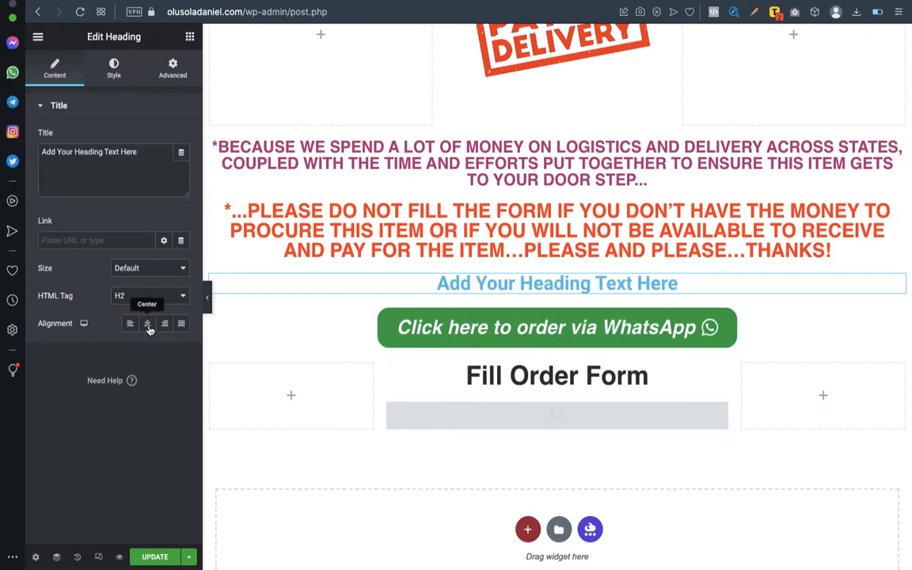
{"action": "triple_click", "coordinate": [122, 151]}
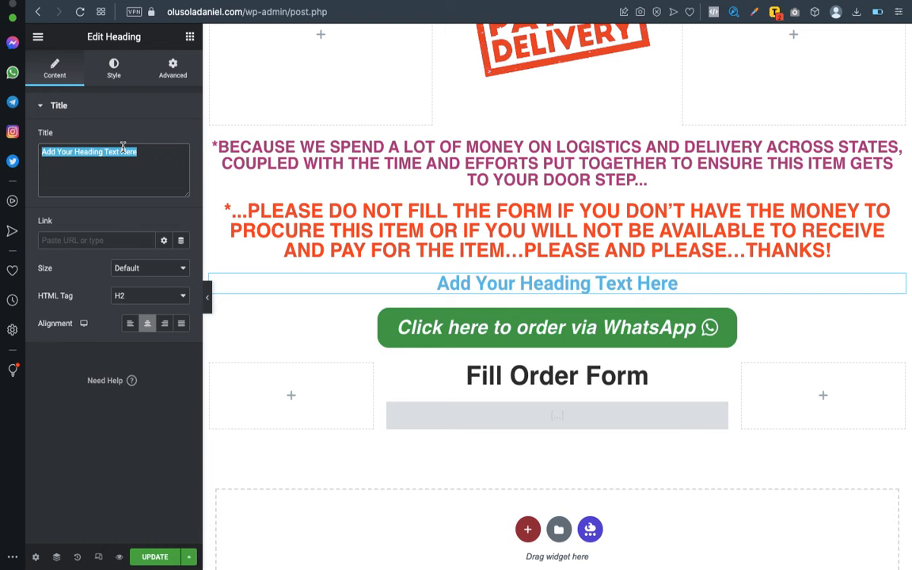
{"action": "key", "text": "super+v"}
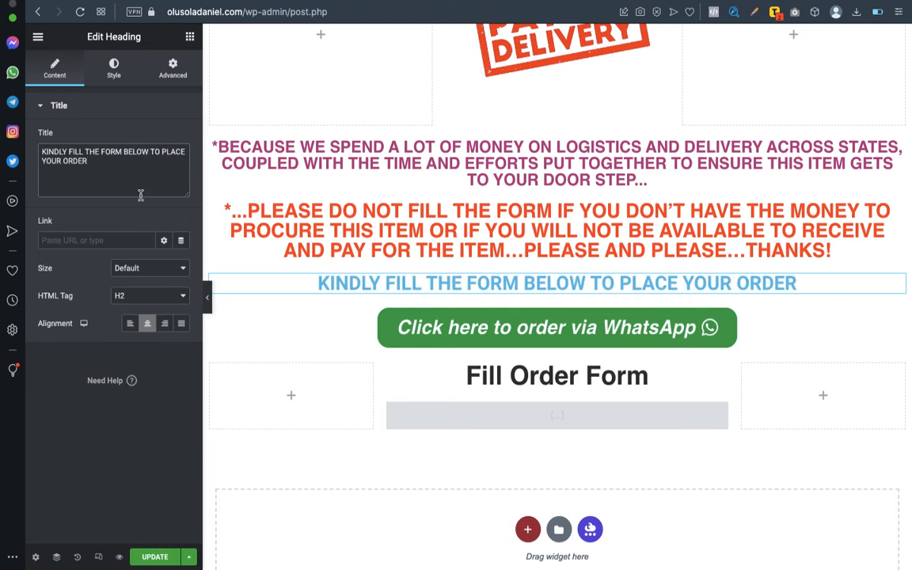
Change the heading's text colour to black (#000000).
{"action": "left_click", "coordinate": [114, 70]}
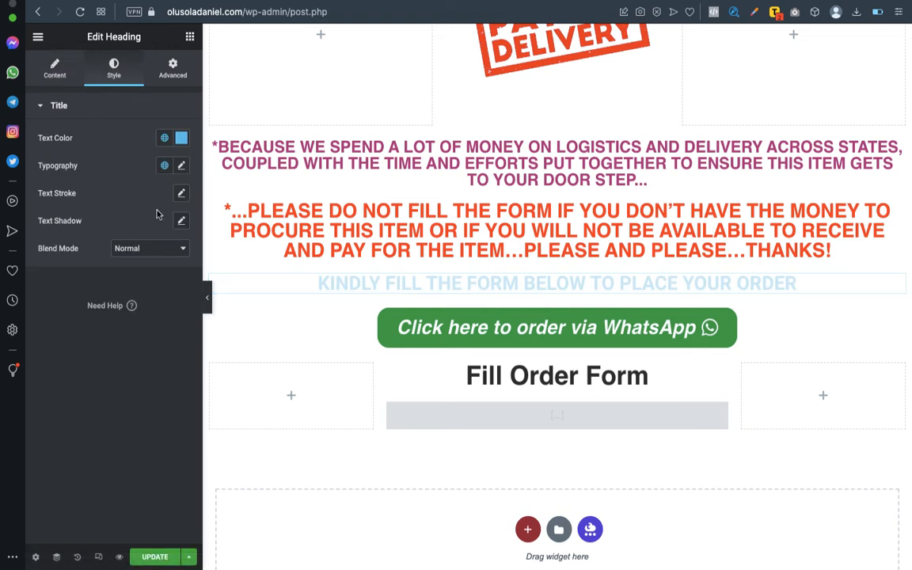
{"action": "left_click", "coordinate": [181, 138]}
{"action": "mouse_move", "coordinate": [144, 263]}
{"action": "left_mouse_down"}
{"action": "mouse_move", "coordinate": [110, 319]}
{"action": "mouse_move", "coordinate": [109, 271]}
{"action": "mouse_move", "coordinate": [112, 285]}
{"action": "left_mouse_up"}
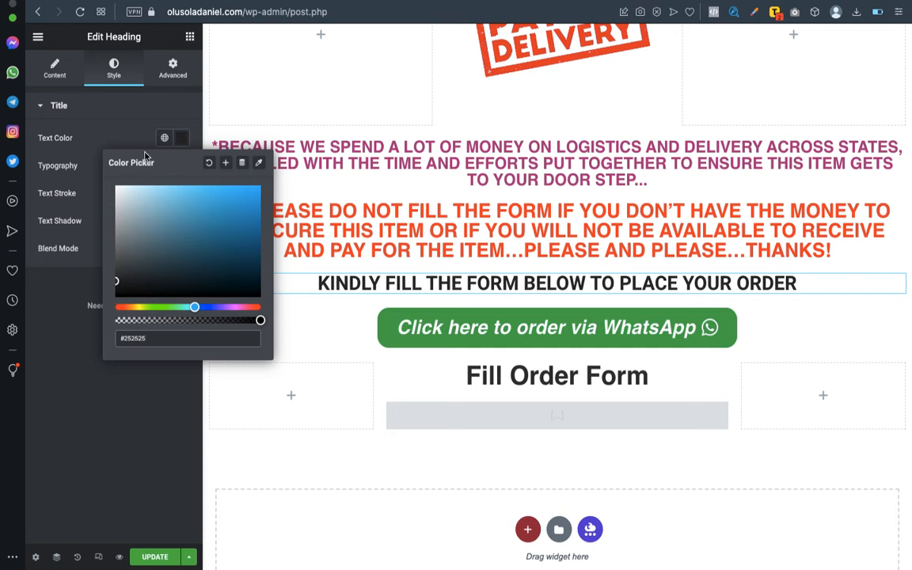
{"action": "left_click", "coordinate": [129, 108]}
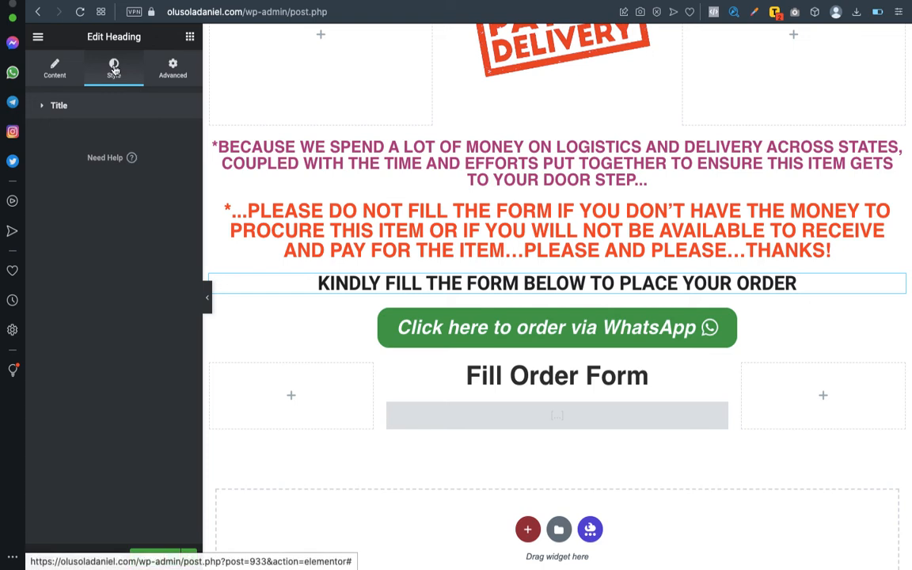
Give the KINDLY FILL THE FORM heading Roboto Condensed at size 40, then update the page.
{"action": "left_click", "coordinate": [101, 104]}
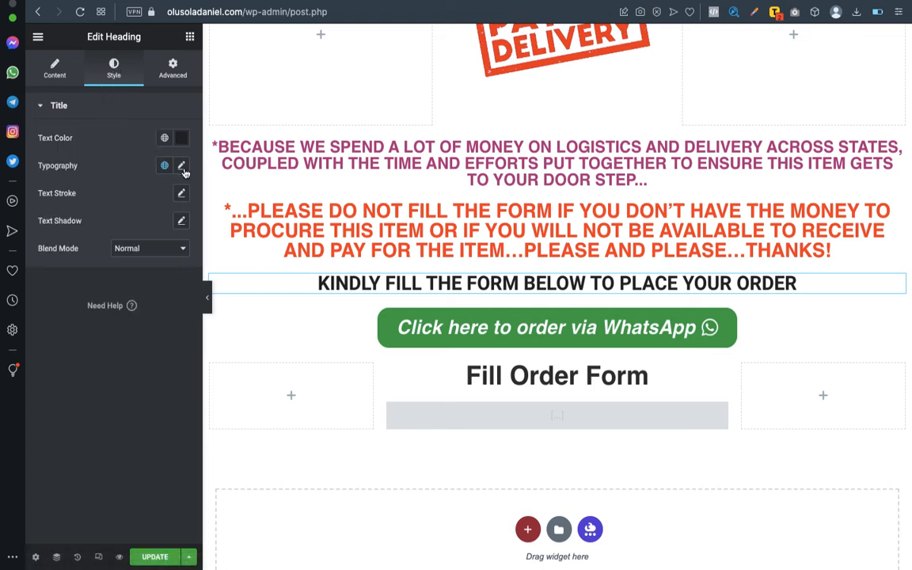
{"action": "left_click", "coordinate": [182, 167]}
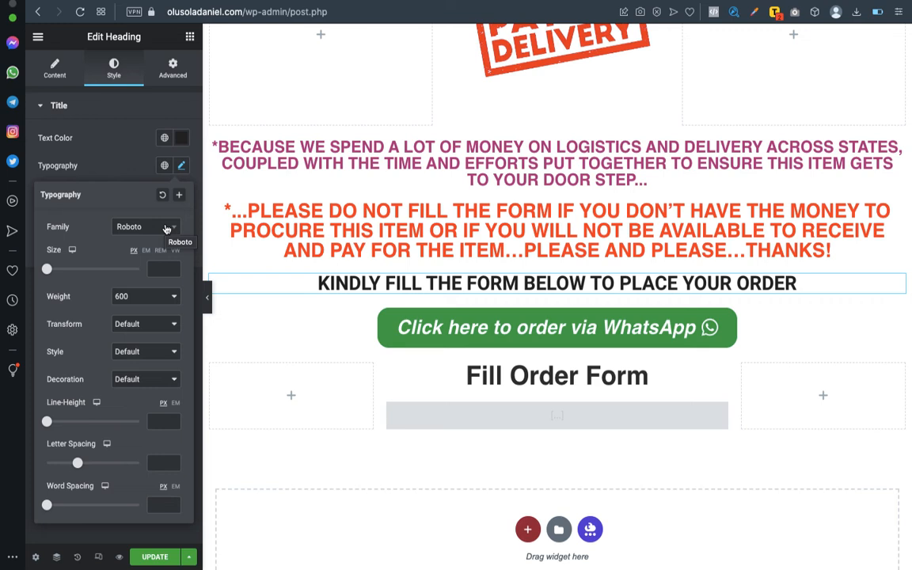
{"action": "left_click", "coordinate": [166, 229]}
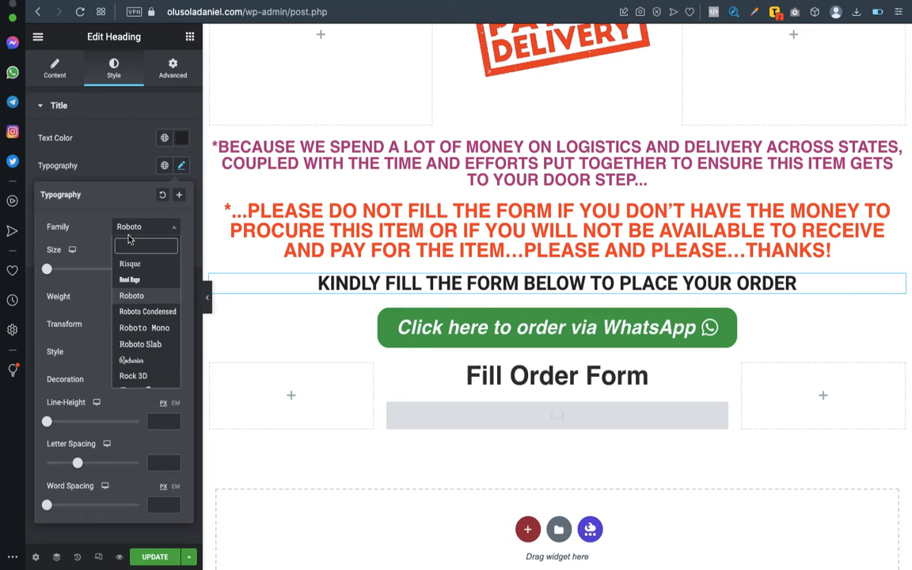
{"action": "left_click", "coordinate": [158, 311]}
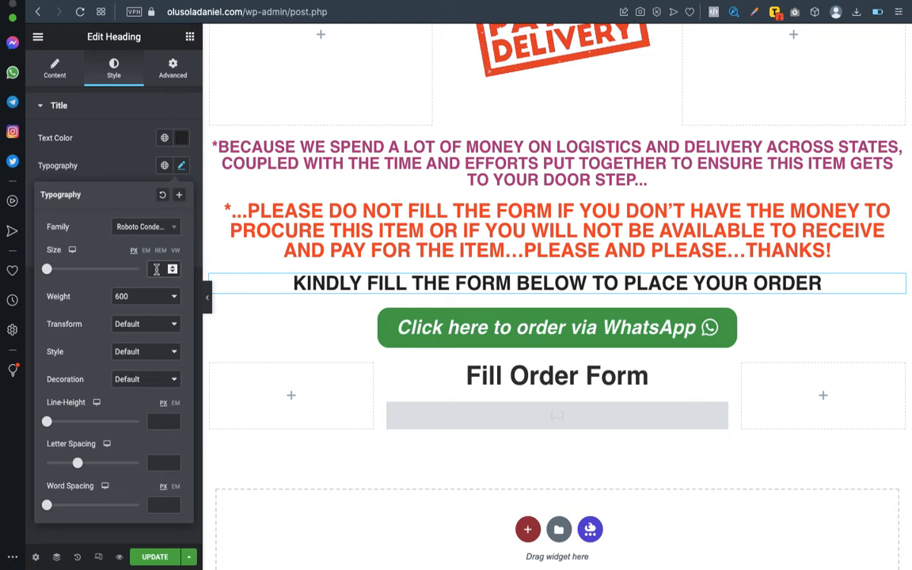
{"action": "left_click", "coordinate": [155, 269]}
{"action": "type", "text": "40"}
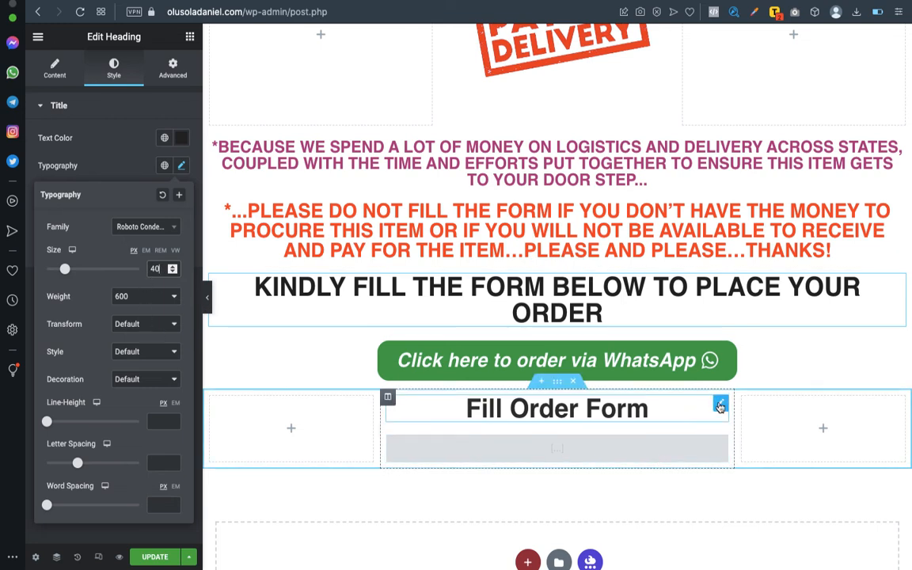
{"action": "left_click", "coordinate": [721, 406]}
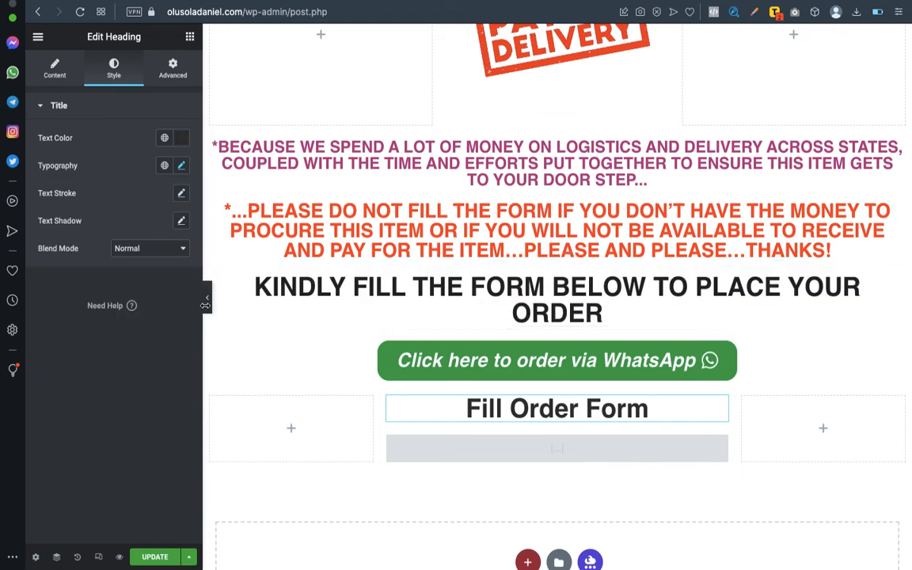
{"action": "left_click", "coordinate": [153, 558]}
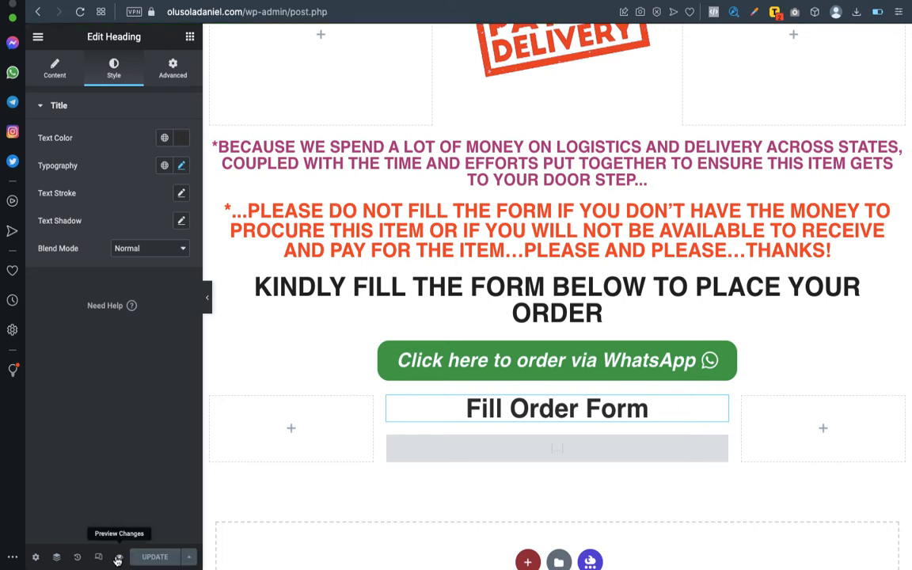
{"action": "left_click", "coordinate": [117, 558]}
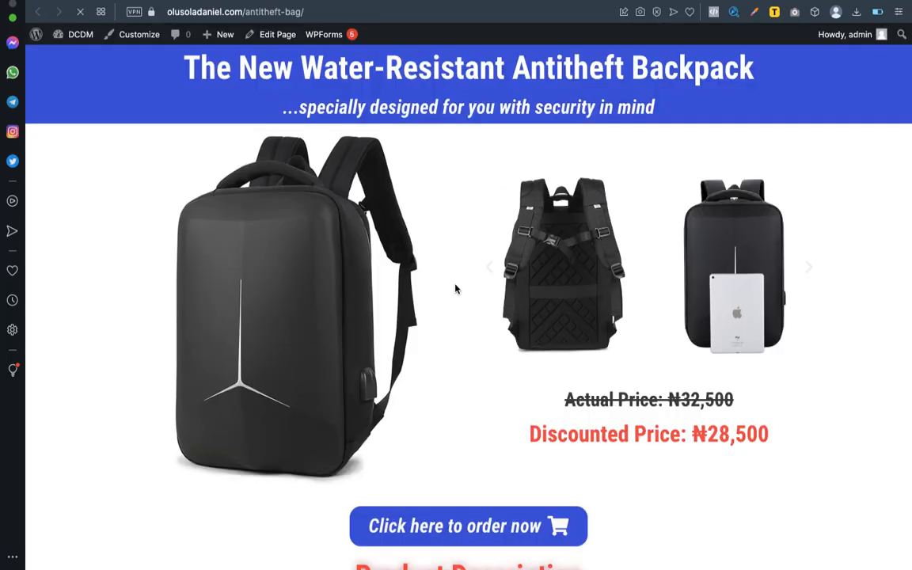
{"action": "scroll", "coordinate": [488, 345], "scroll_direction": "down", "scroll_amount": 10}
{"action": "scroll", "coordinate": [488, 347], "scroll_direction": "down", "scroll_amount": 12}
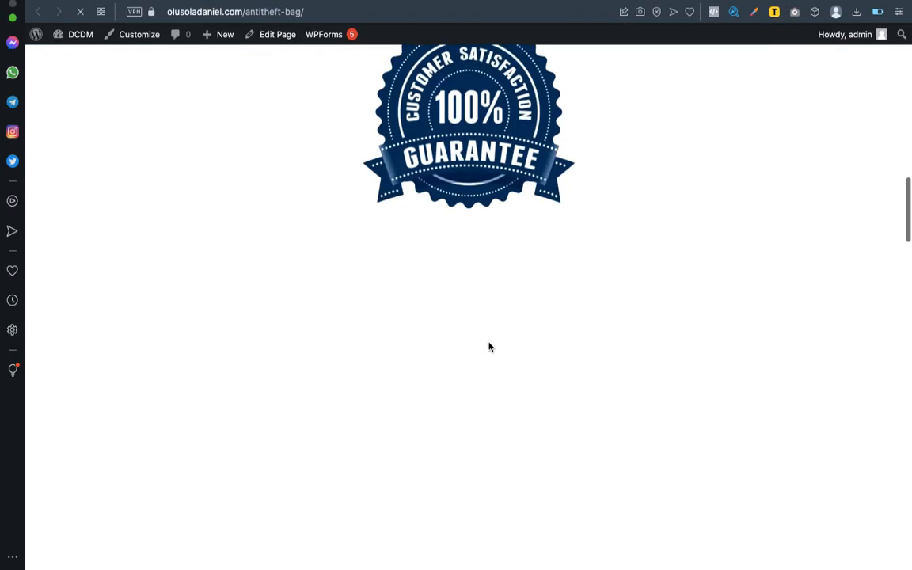
{"action": "scroll", "coordinate": [488, 347], "scroll_direction": "up", "scroll_amount": 2}
{"action": "scroll", "coordinate": [488, 347], "scroll_direction": "down", "scroll_amount": 4}
{"action": "scroll", "coordinate": [489, 346], "scroll_direction": "down", "scroll_amount": 20}
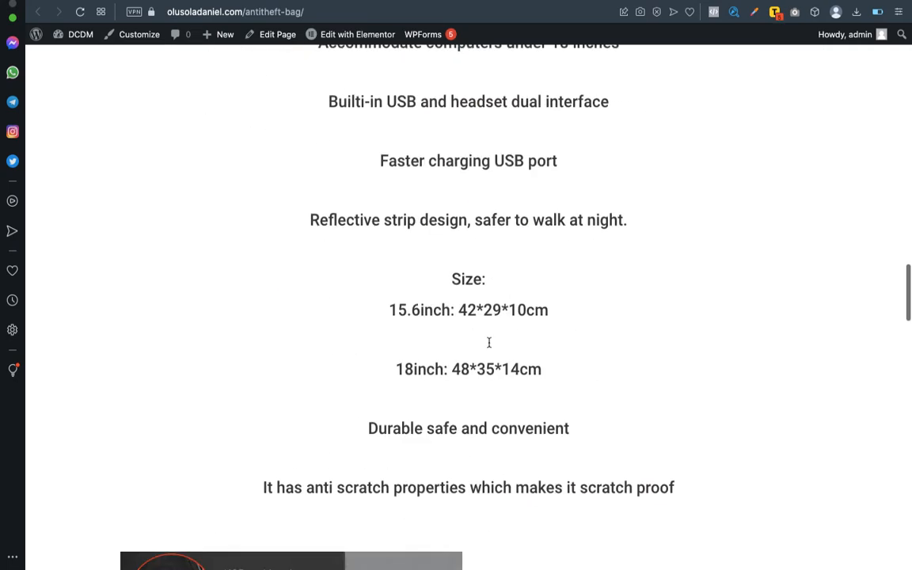
{"action": "scroll", "coordinate": [488, 346], "scroll_direction": "down", "scroll_amount": 10}
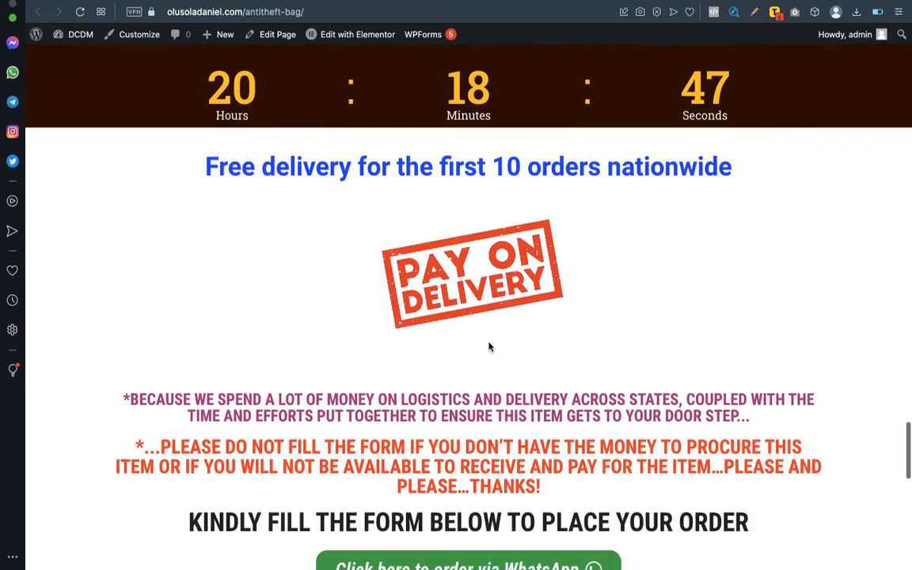
{"action": "scroll", "coordinate": [488, 346], "scroll_direction": "down", "scroll_amount": 3}
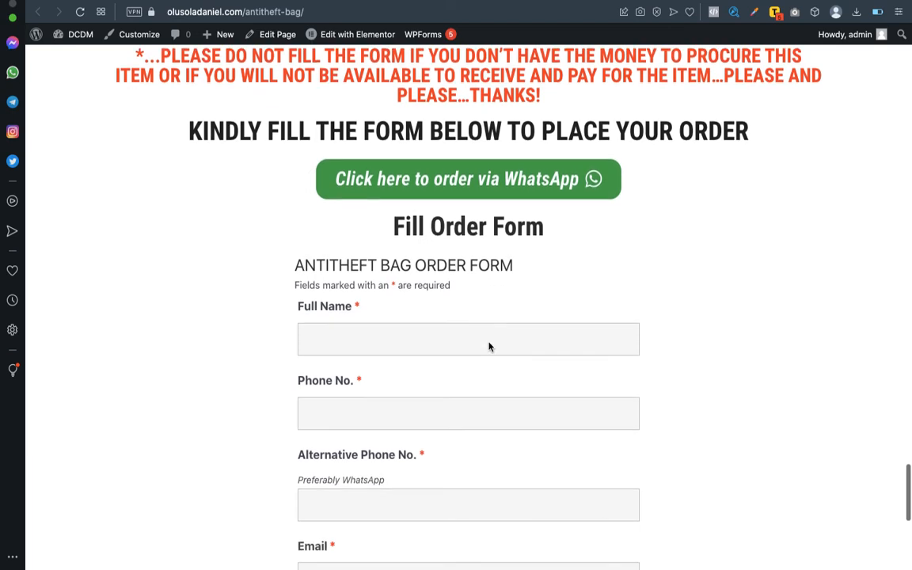
{"action": "scroll", "coordinate": [489, 346], "scroll_direction": "up", "scroll_amount": 2}
{"action": "scroll", "coordinate": [488, 346], "scroll_direction": "down", "scroll_amount": 10}
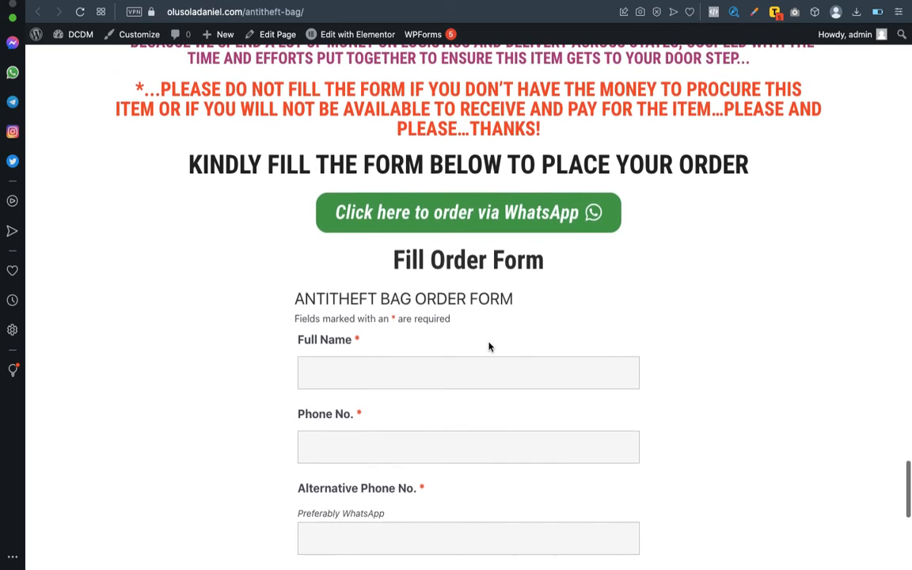
{"action": "scroll", "coordinate": [489, 341], "scroll_direction": "down", "scroll_amount": 2}
{"action": "scroll", "coordinate": [488, 342], "scroll_direction": "up", "scroll_amount": 6}
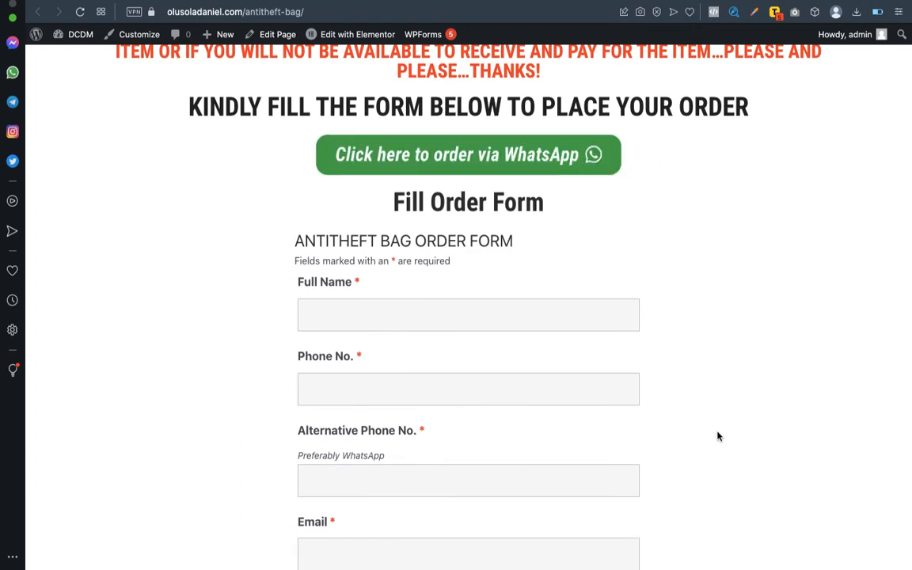
{"action": "scroll", "coordinate": [699, 253], "scroll_direction": "down", "scroll_amount": 5}
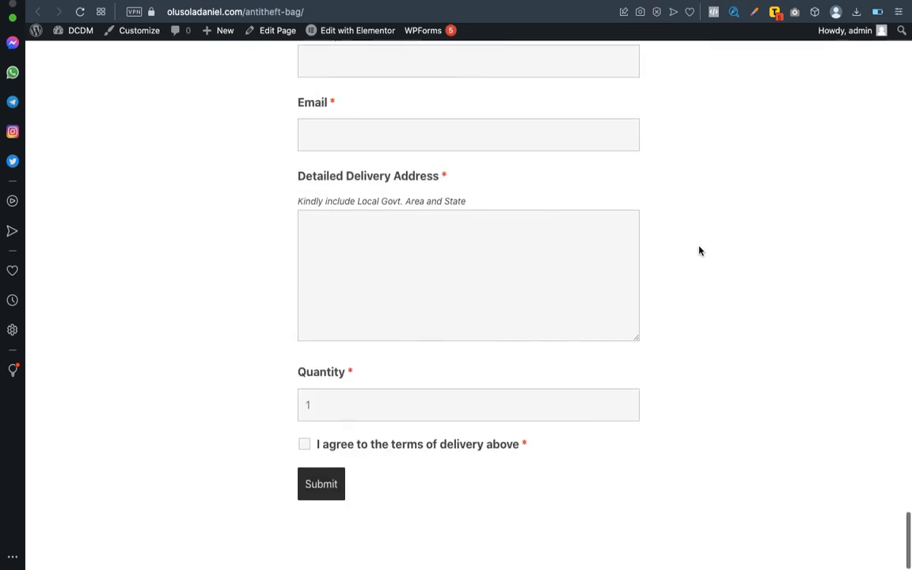
{"action": "scroll", "coordinate": [700, 250], "scroll_direction": "up", "scroll_amount": 2}
{"action": "scroll", "coordinate": [535, 423], "scroll_direction": "up", "scroll_amount": 10}
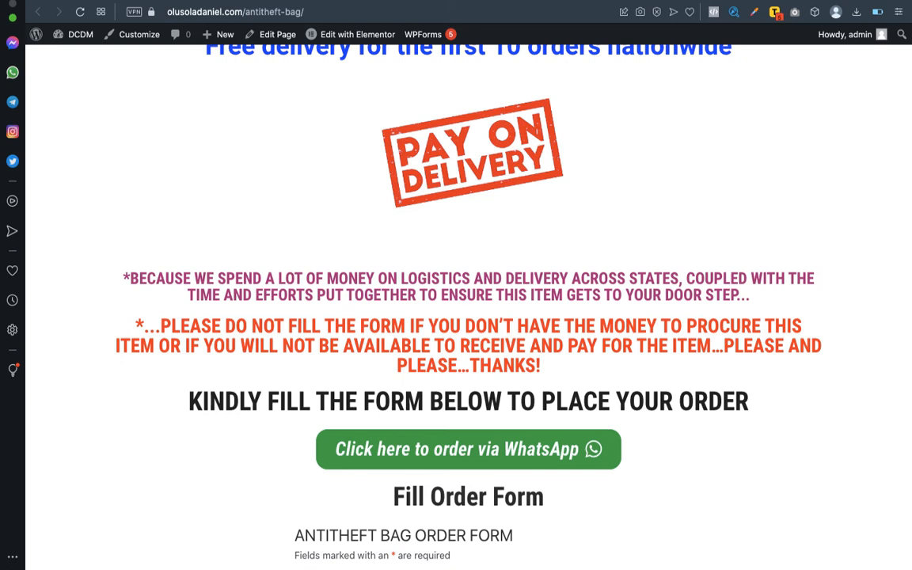
Back in the editor, select the Fill Order Form section and view its spacing settings.
{"action": "mouse_move", "coordinate": [633, 1]}
{"action": "left_click", "coordinate": [637, 1]}
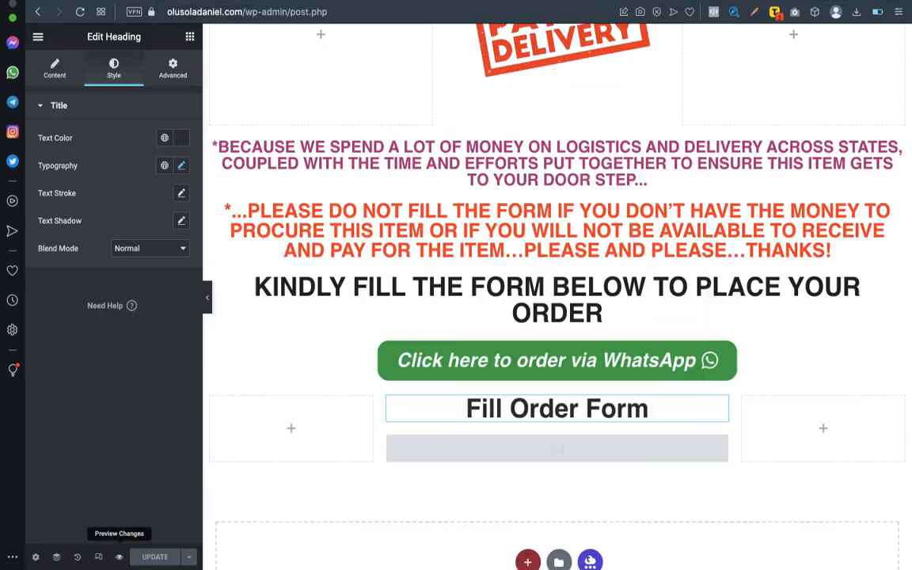
{"action": "scroll", "coordinate": [556, 230], "scroll_direction": "down", "scroll_amount": 3}
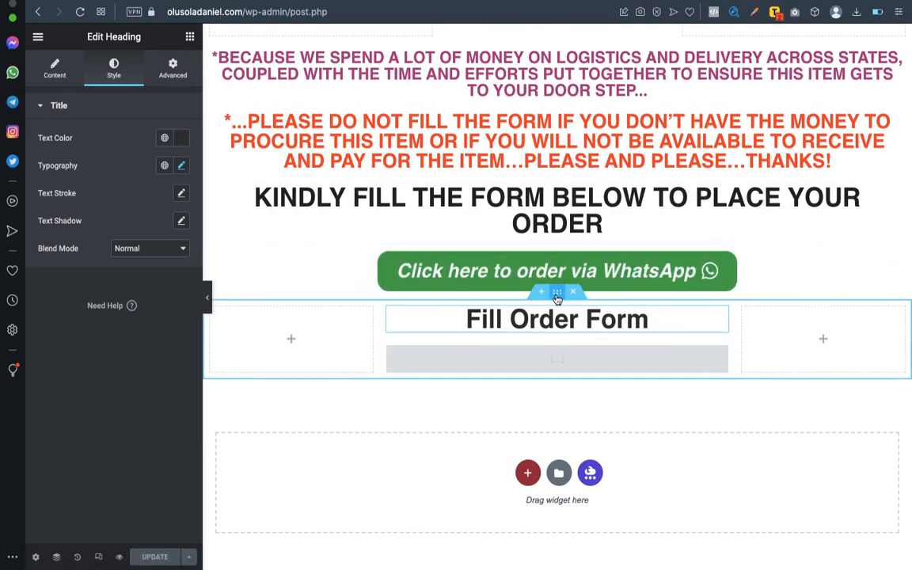
{"action": "left_click", "coordinate": [558, 296]}
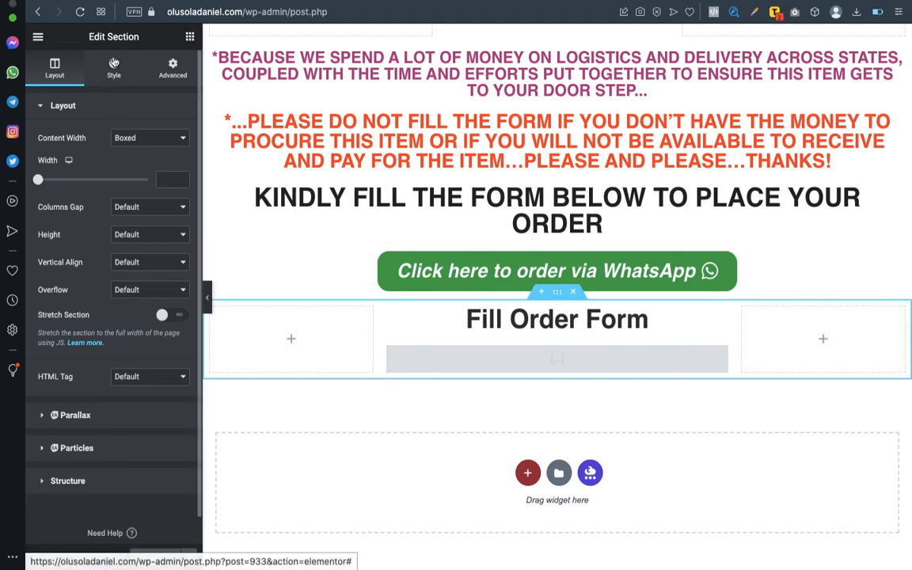
{"action": "left_click", "coordinate": [174, 67]}
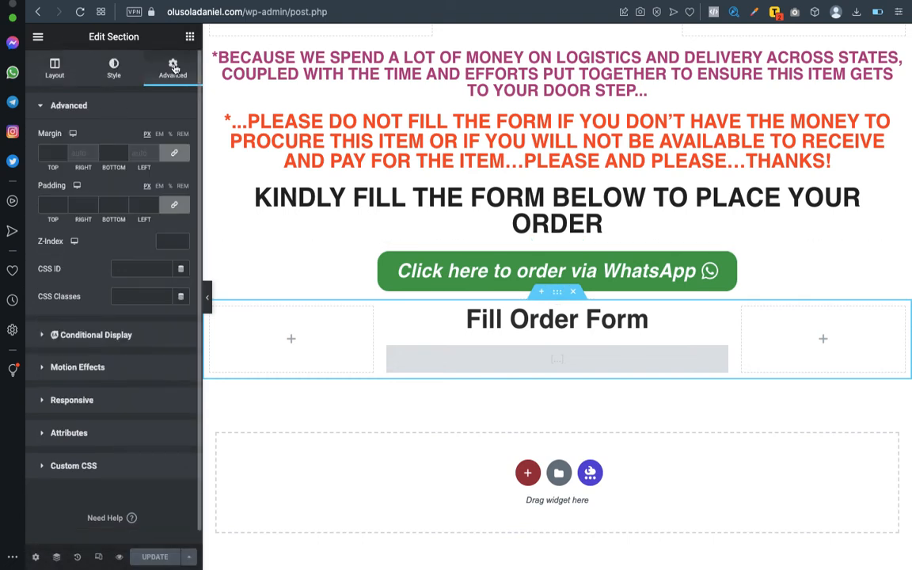
{"action": "scroll", "coordinate": [102, 325], "scroll_direction": "down", "scroll_amount": 1}
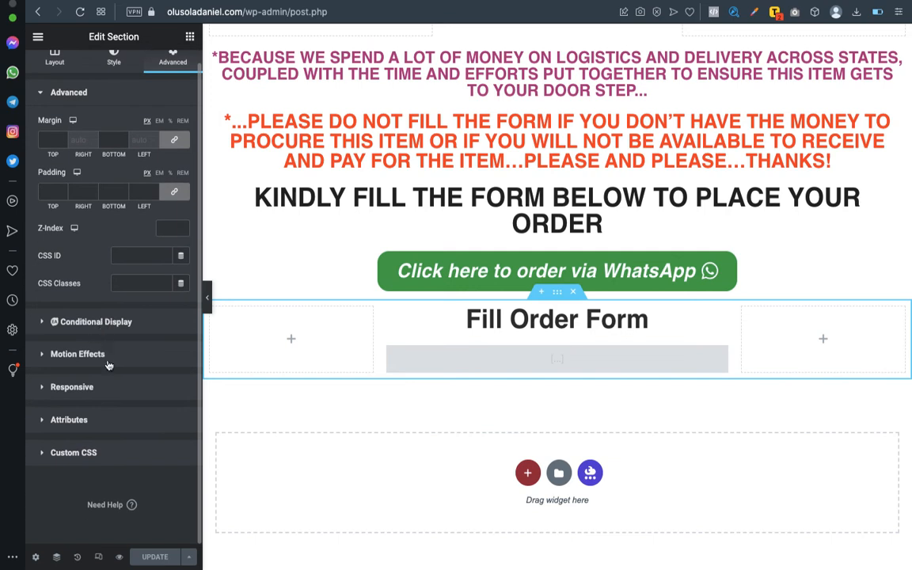
Try a solid section border, revert Border Type to None, and select the order-form column.
{"action": "left_click", "coordinate": [111, 64]}
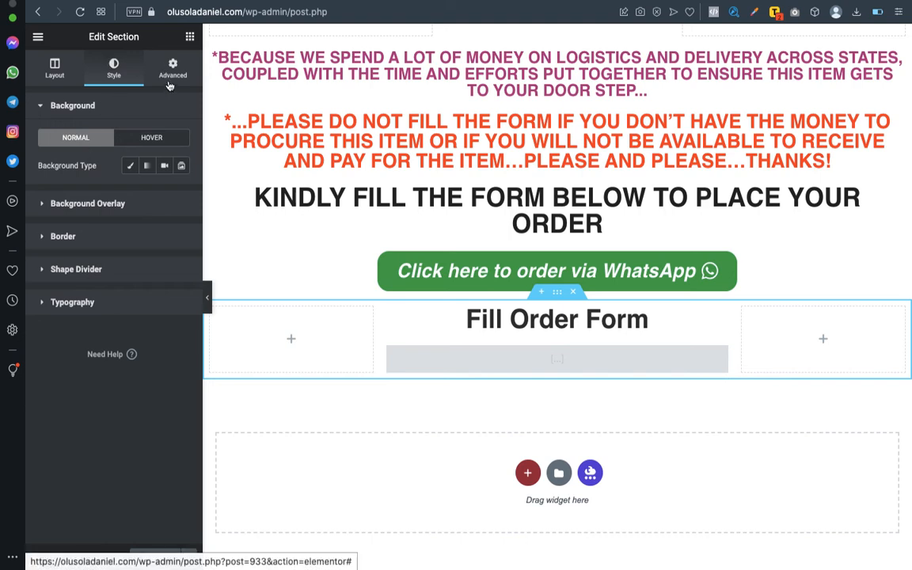
{"action": "left_click", "coordinate": [62, 236]}
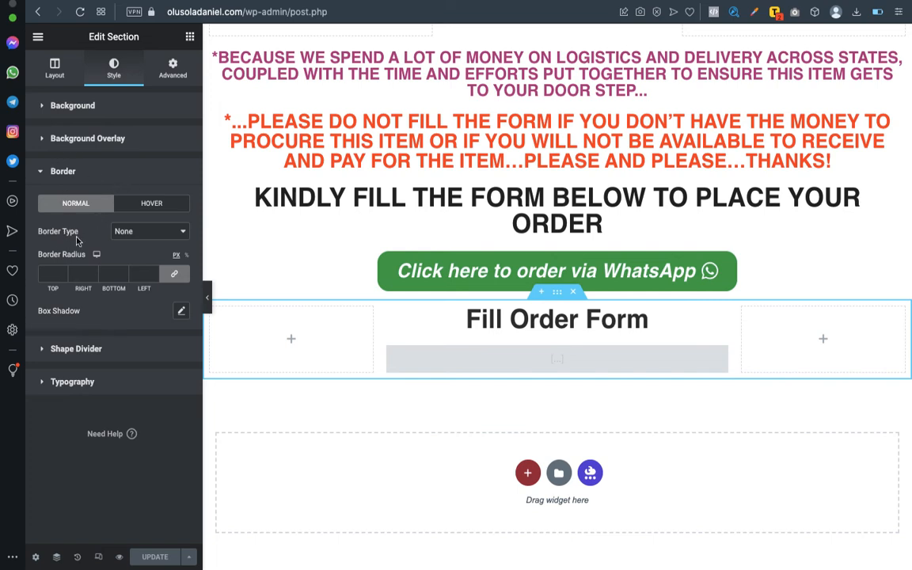
{"action": "left_click", "coordinate": [121, 234]}
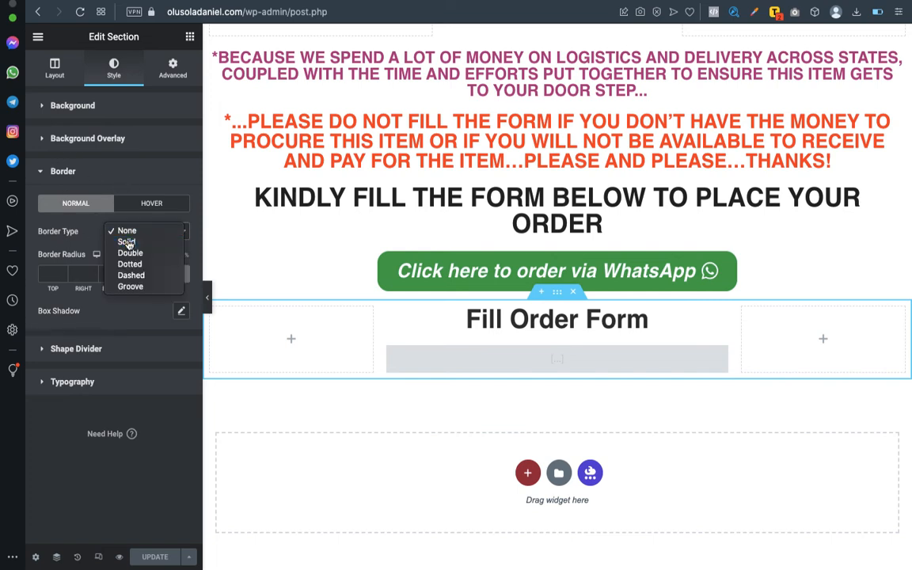
{"action": "left_click", "coordinate": [124, 241]}
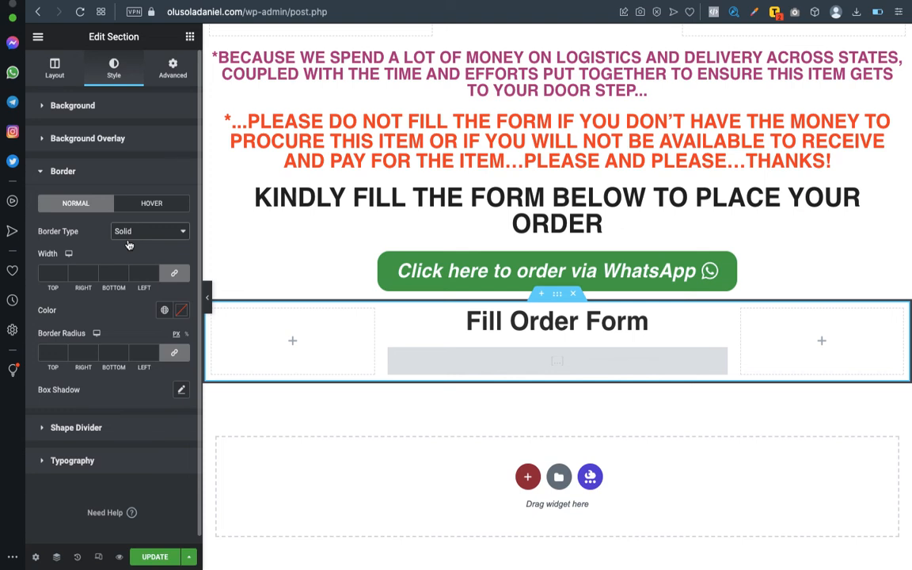
{"action": "left_click", "coordinate": [149, 239]}
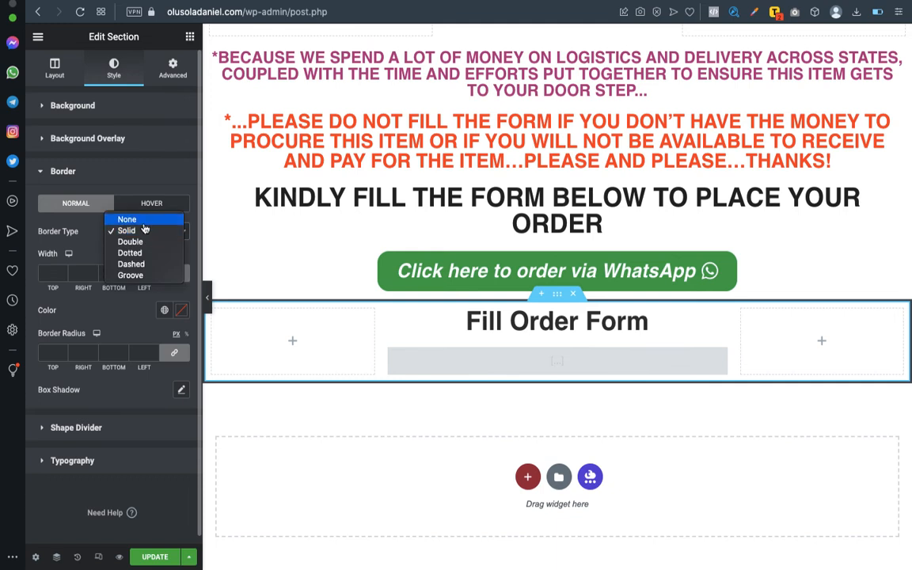
{"action": "left_click", "coordinate": [139, 220]}
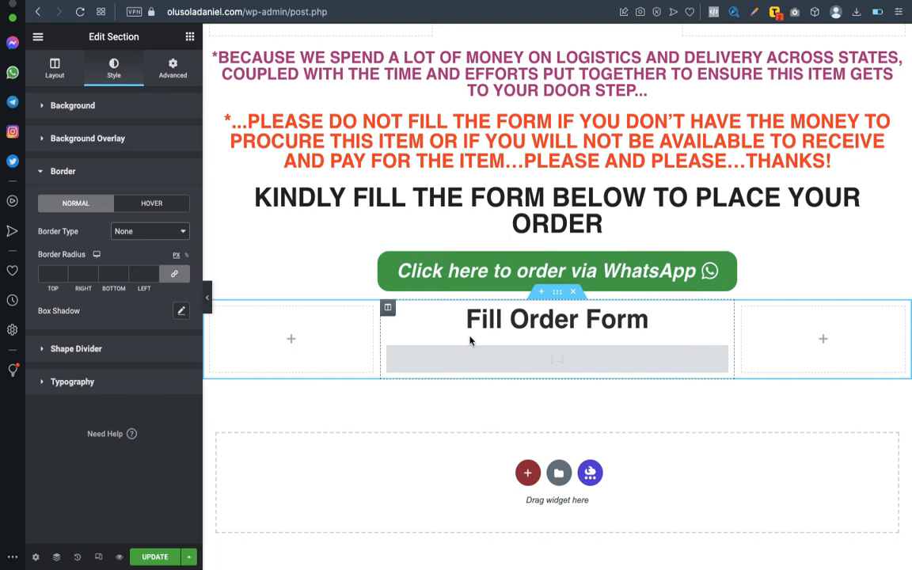
{"action": "left_click", "coordinate": [388, 309]}
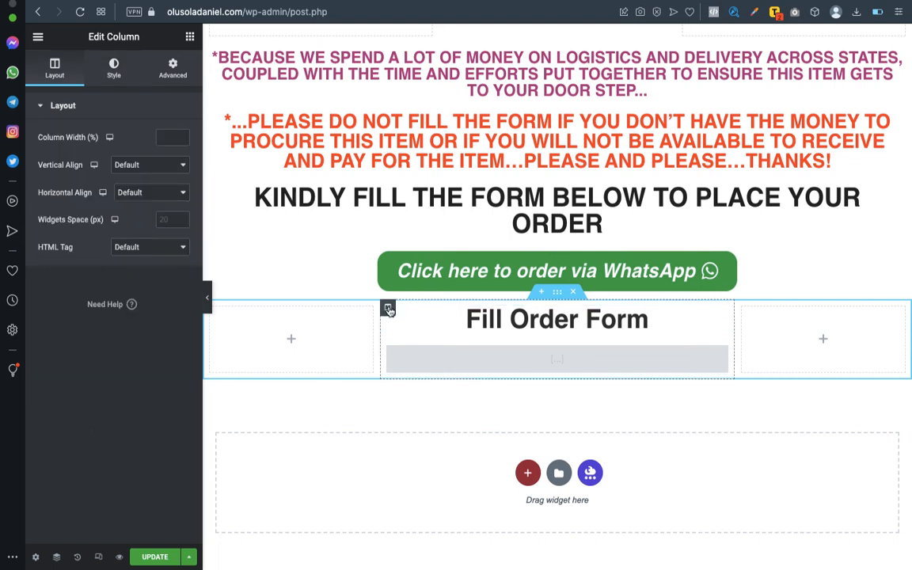
Select the order-form column and set its Border Type to Solid.
{"action": "left_click", "coordinate": [555, 295]}
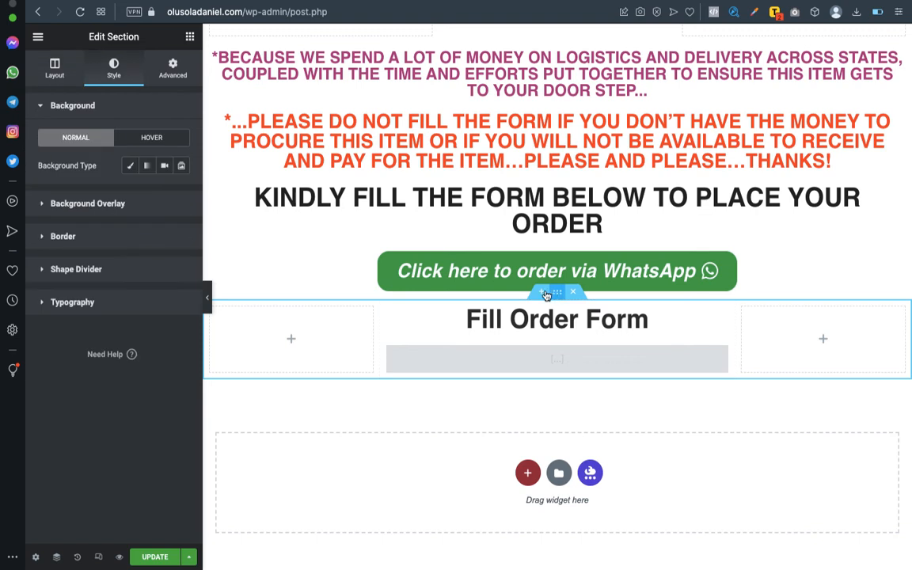
{"action": "left_click", "coordinate": [388, 309]}
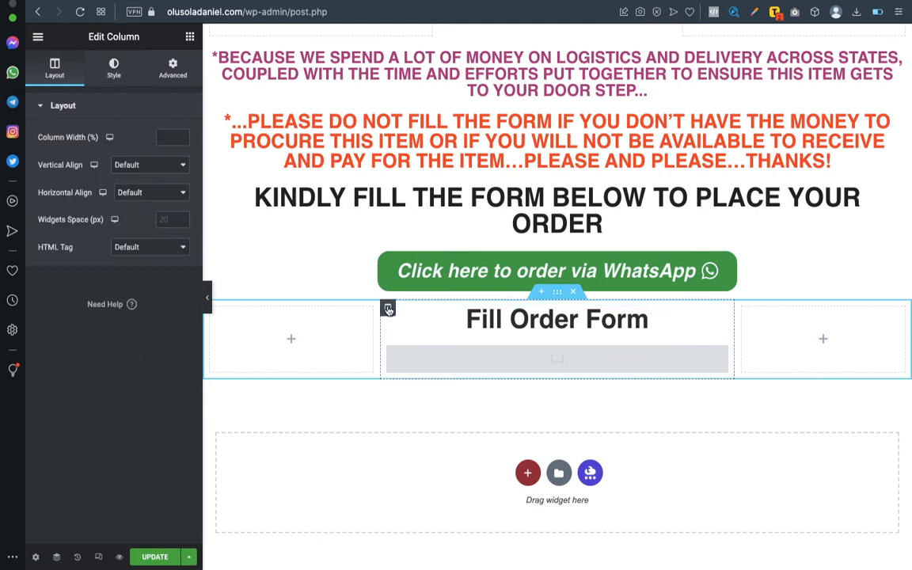
{"action": "left_click", "coordinate": [119, 69]}
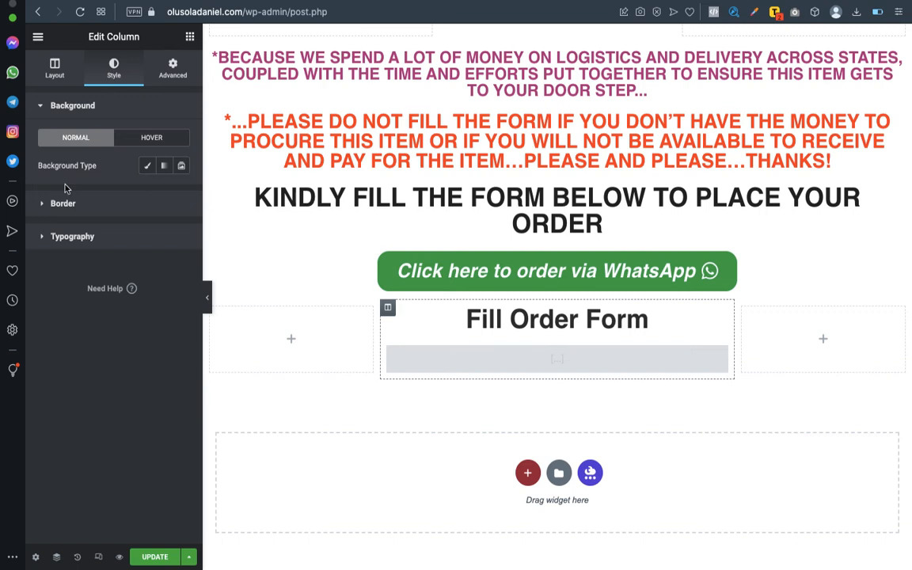
{"action": "left_click", "coordinate": [61, 208]}
{"action": "left_click", "coordinate": [131, 198]}
{"action": "left_click", "coordinate": [144, 210]}
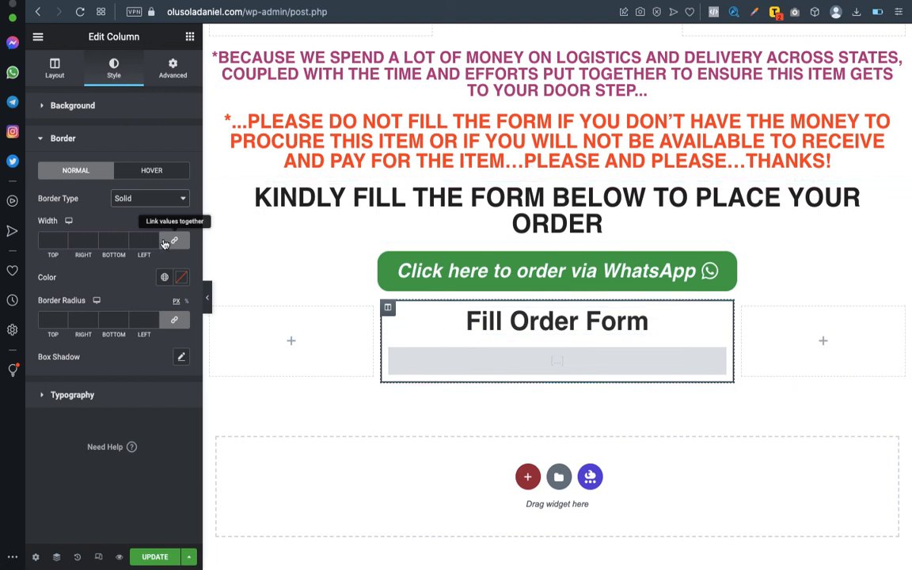
Set the column border width to 2 on all sides and its colour to black.
{"action": "left_click", "coordinate": [168, 245]}
{"action": "left_click", "coordinate": [169, 245]}
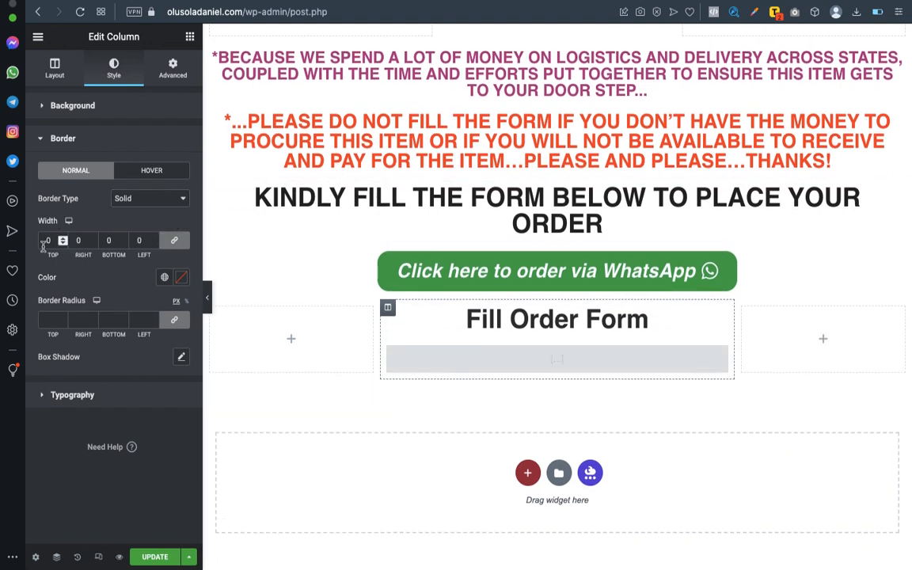
{"action": "left_click", "coordinate": [49, 244]}
{"action": "type", "text": "2"}
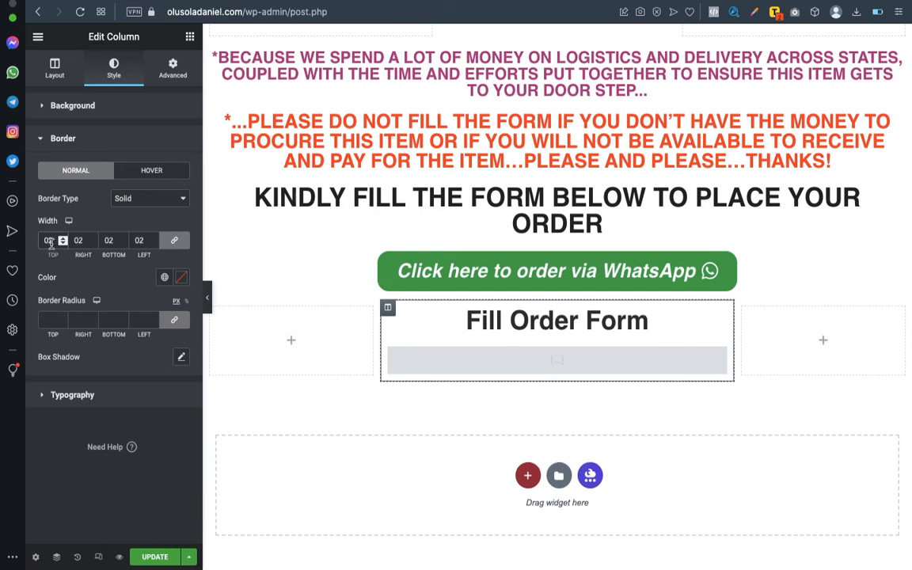
{"action": "type", "text": "3"}
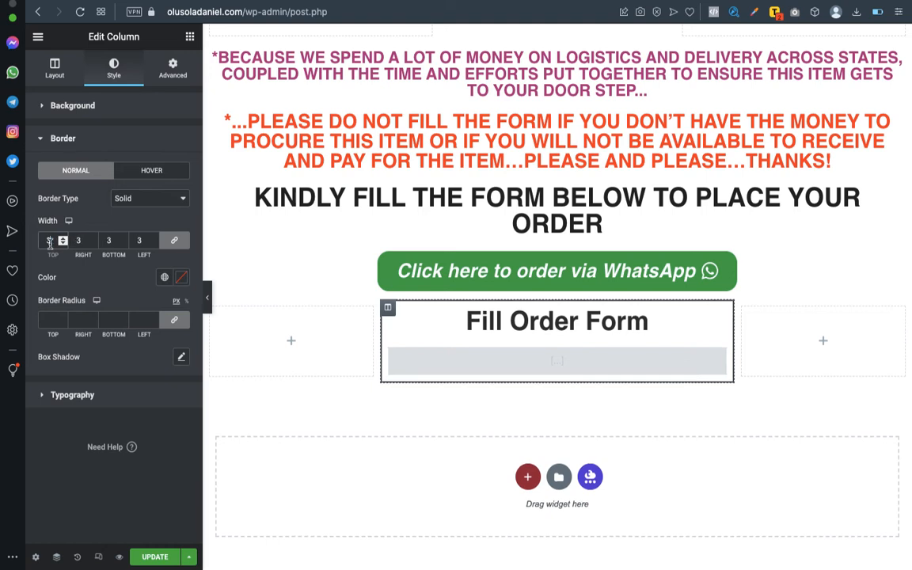
{"action": "type", "text": "2"}
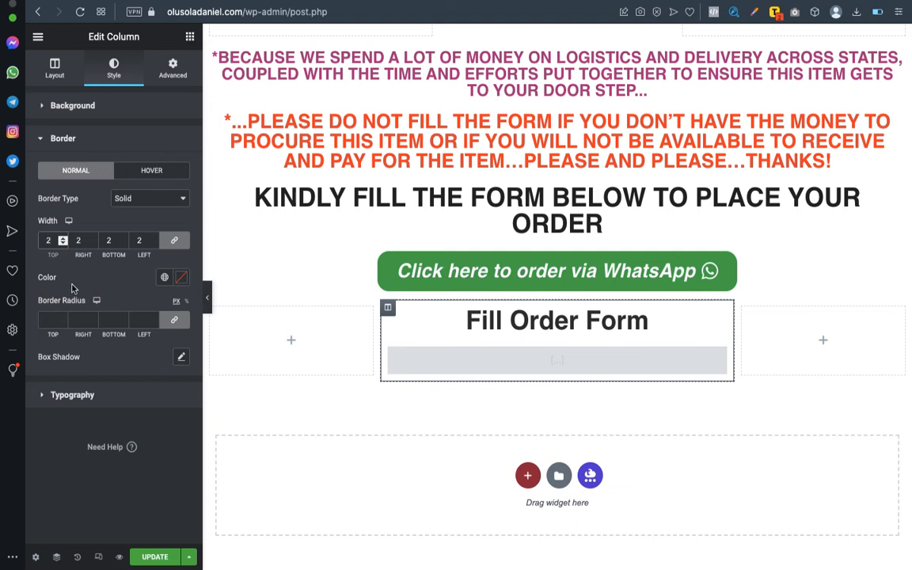
{"action": "left_click", "coordinate": [181, 277]}
{"action": "left_click_drag", "start_coordinate": [146, 362], "coordinate": [121, 422]}
{"action": "left_click_drag", "start_coordinate": [226, 326], "coordinate": [115, 435]}
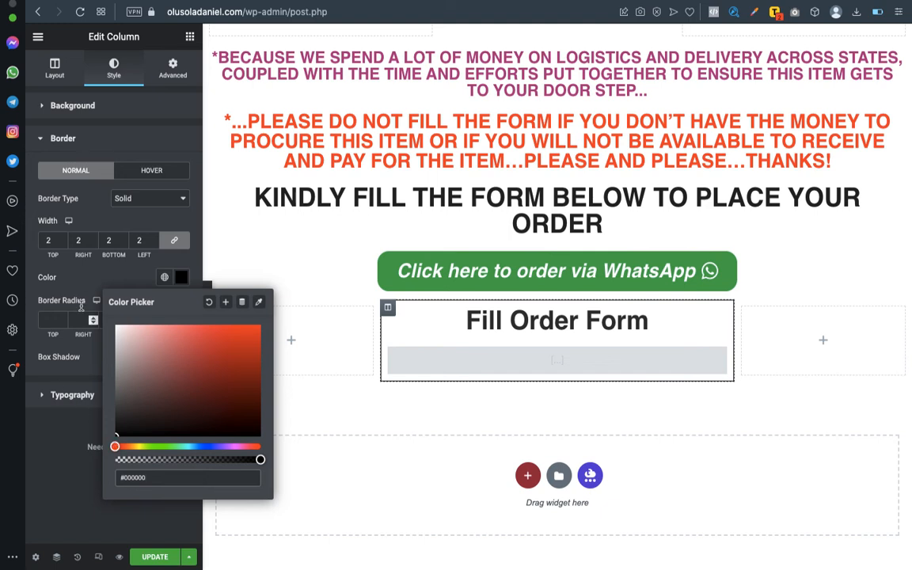
Set the column's linked Border Radius fields to 10 and update the page.
{"action": "left_click", "coordinate": [71, 269]}
{"action": "left_click", "coordinate": [168, 321]}
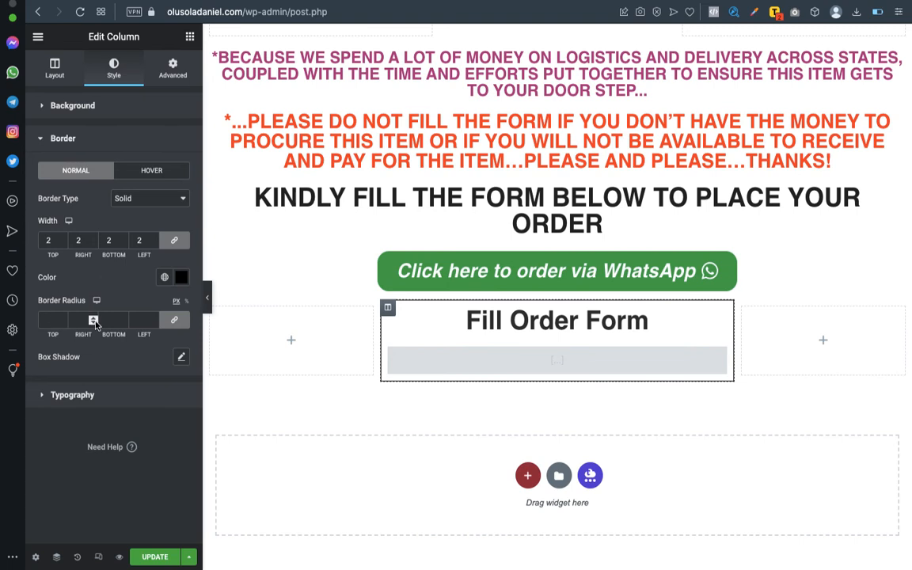
{"action": "left_click", "coordinate": [175, 326]}
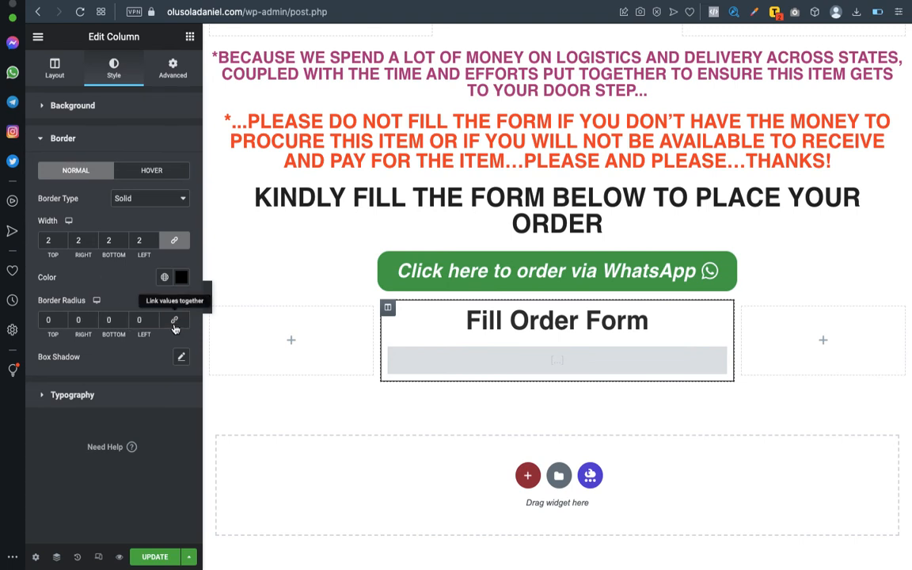
{"action": "left_click", "coordinate": [48, 320]}
{"action": "type", "text": "5"}
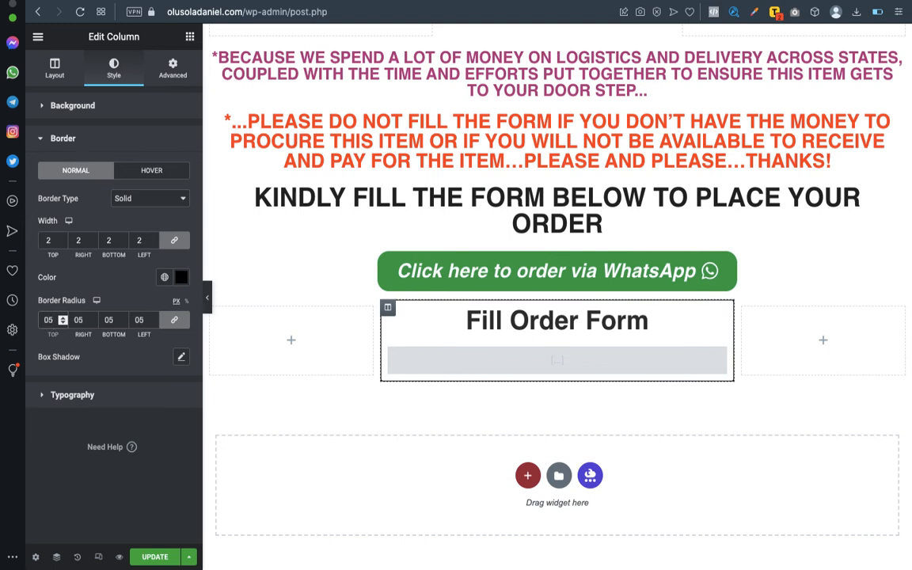
{"action": "key", "text": "BackSpace"}
{"action": "key", "text": "BackSpace"}
{"action": "type", "text": "10"}
{"action": "left_click", "coordinate": [150, 558]}
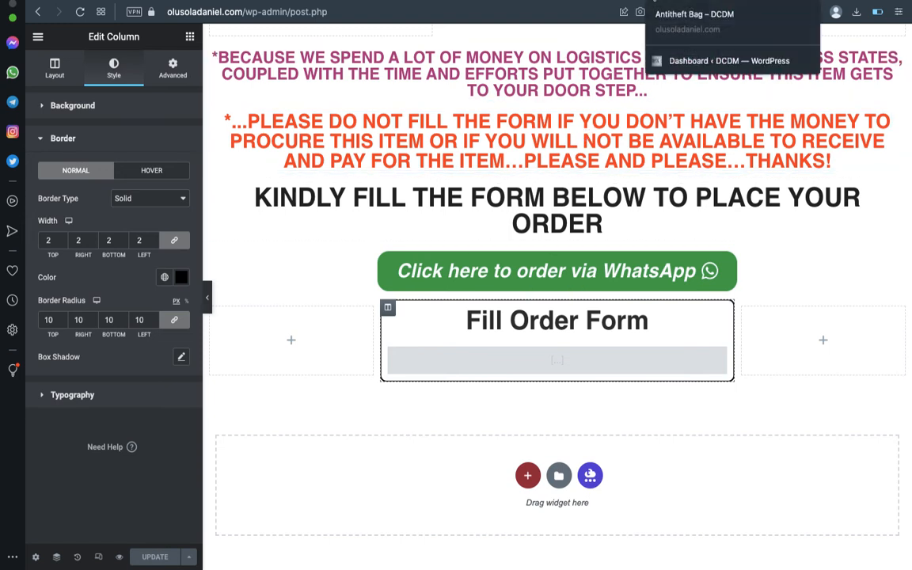
Close the extra browser tab and open a fresh preview of the page.
{"action": "right_click", "coordinate": [671, 6]}
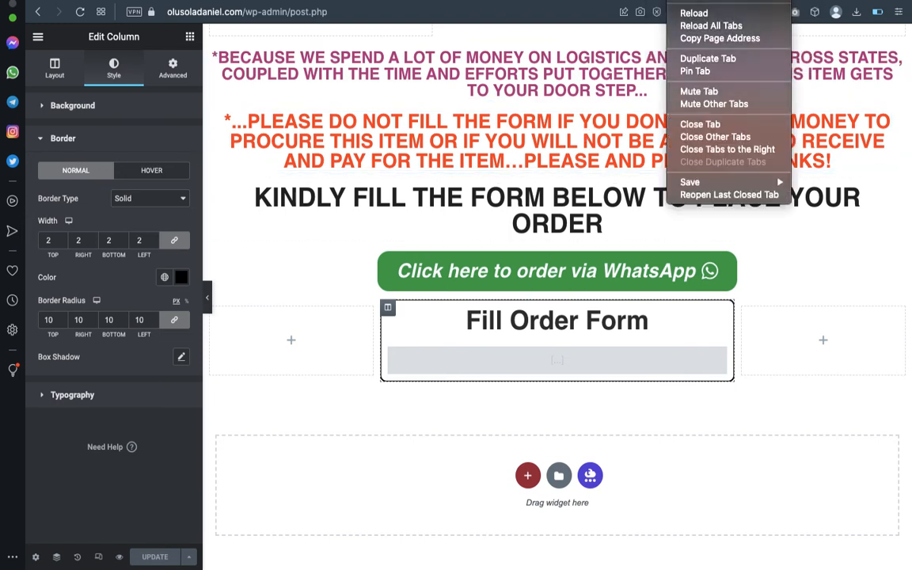
{"action": "left_click", "coordinate": [693, 125]}
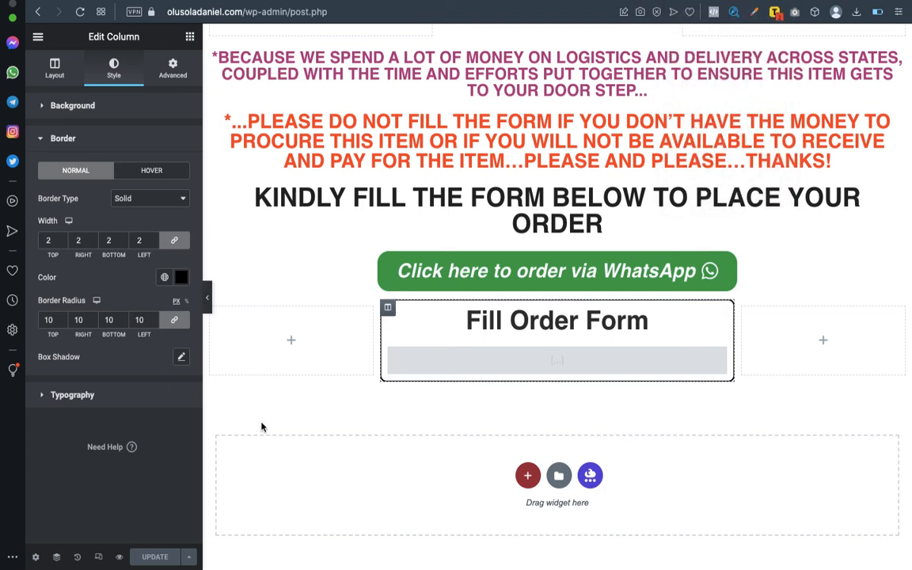
{"action": "left_click", "coordinate": [119, 556]}
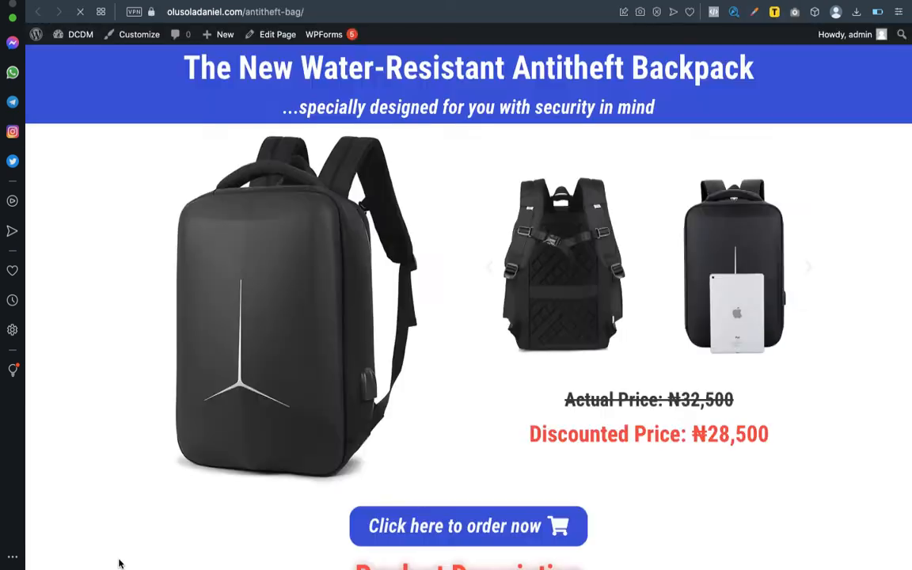
Scroll the live page to inspect the order form inside its rounded black border.
{"action": "scroll", "coordinate": [330, 504], "scroll_direction": "down", "scroll_amount": 20}
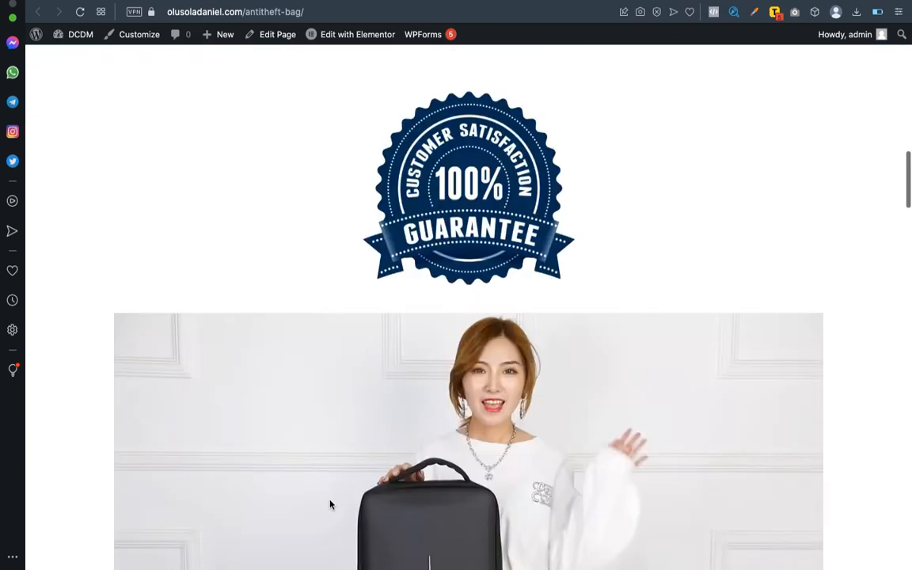
{"action": "scroll", "coordinate": [330, 504], "scroll_direction": "down", "scroll_amount": 20}
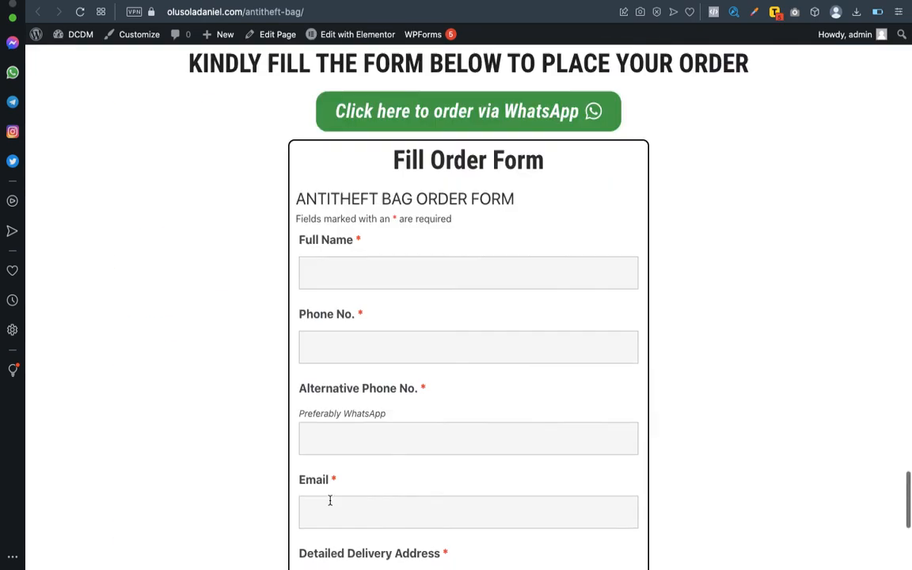
{"action": "scroll", "coordinate": [330, 504], "scroll_direction": "up", "scroll_amount": 5}
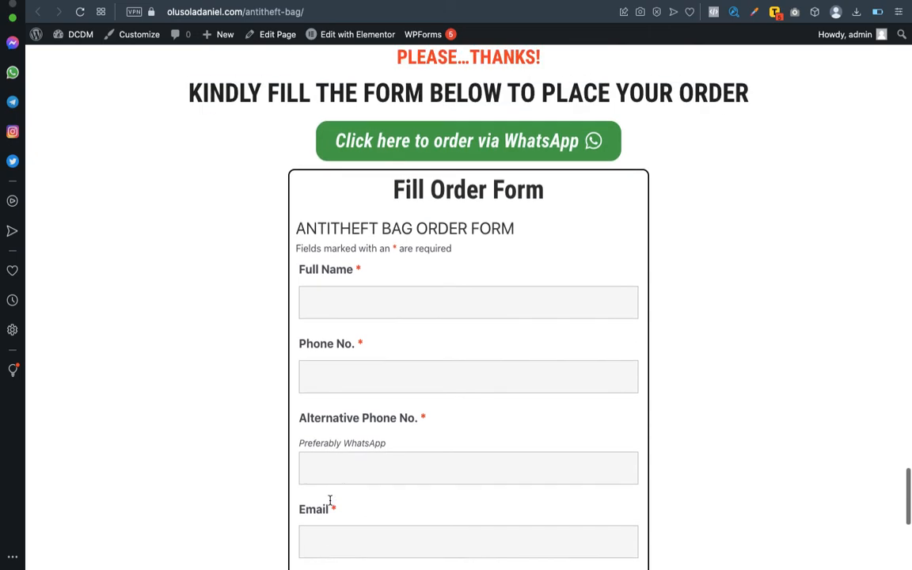
{"action": "scroll", "coordinate": [330, 500], "scroll_direction": "down", "scroll_amount": 3}
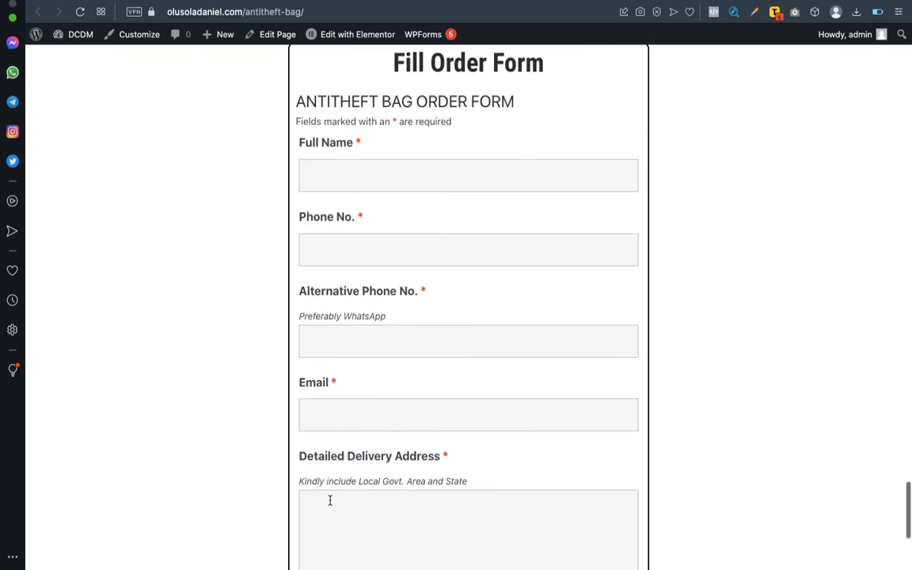
{"action": "scroll", "coordinate": [330, 500], "scroll_direction": "up", "scroll_amount": 5}
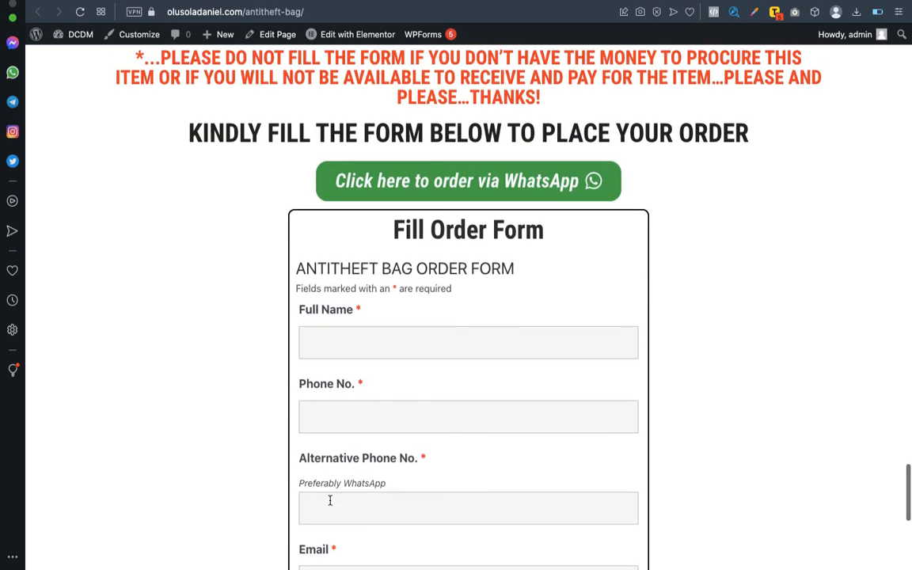
{"action": "key", "text": "ctrl+Left"}
{"action": "key", "text": "ctrl+Right"}
{"action": "scroll", "coordinate": [430, 368], "scroll_direction": "down", "scroll_amount": 10}
{"action": "scroll", "coordinate": [432, 337], "scroll_direction": "up", "scroll_amount": 8}
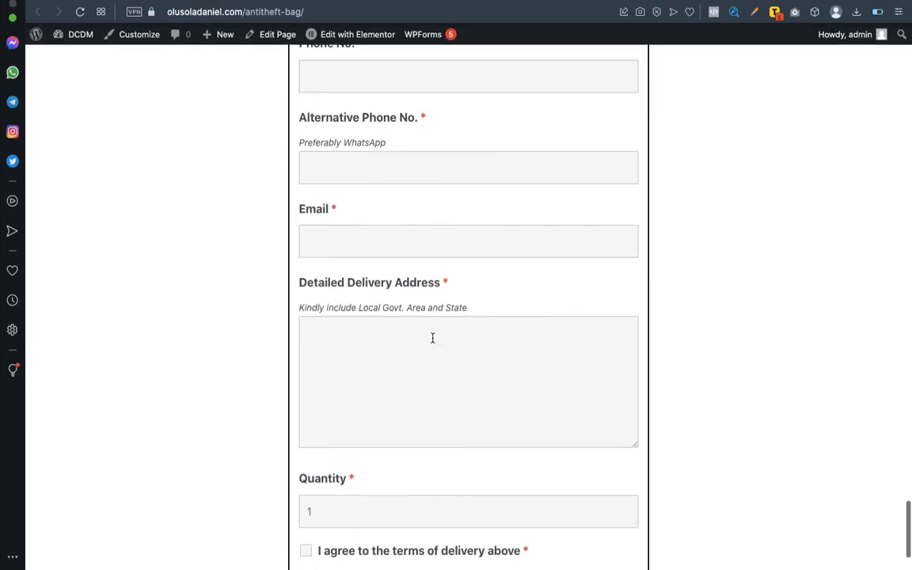
{"action": "scroll", "coordinate": [432, 341], "scroll_direction": "up", "scroll_amount": 1}
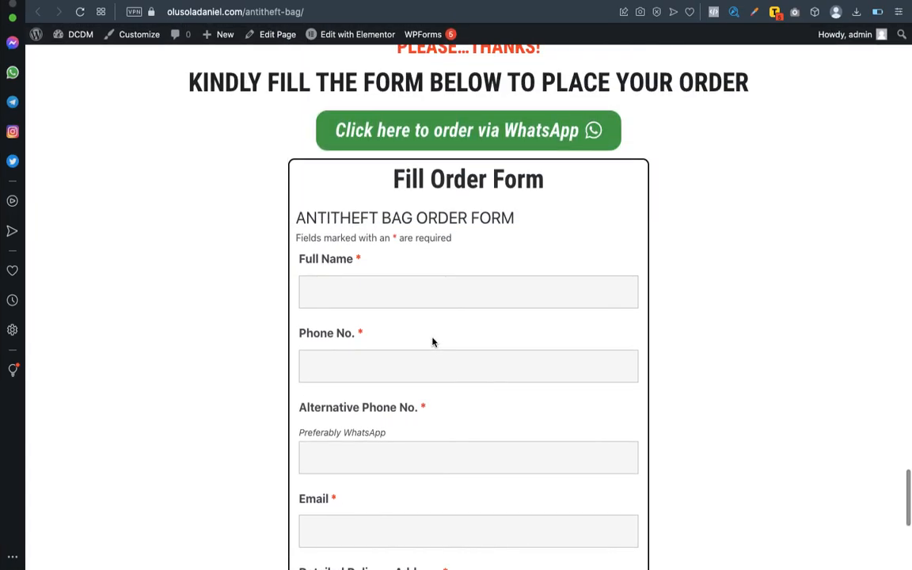
{"action": "scroll", "coordinate": [432, 342], "scroll_direction": "down", "scroll_amount": 5}
{"action": "scroll", "coordinate": [432, 340], "scroll_direction": "up", "scroll_amount": 6}
{"action": "scroll", "coordinate": [432, 338], "scroll_direction": "up", "scroll_amount": 2}
{"action": "scroll", "coordinate": [431, 338], "scroll_direction": "down", "scroll_amount": 4}
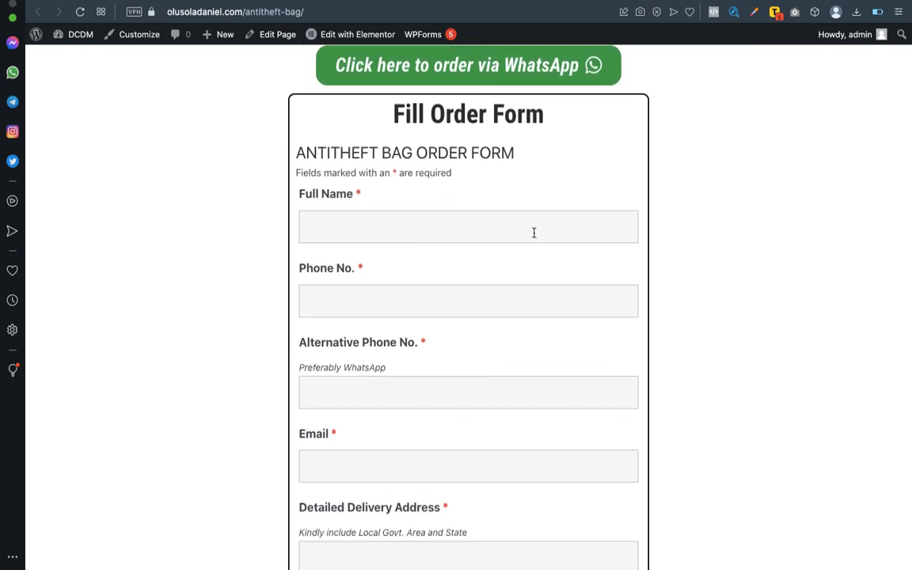
{"action": "scroll", "coordinate": [531, 236], "scroll_direction": "down", "scroll_amount": 7}
{"action": "scroll", "coordinate": [509, 139], "scroll_direction": "up", "scroll_amount": 6}
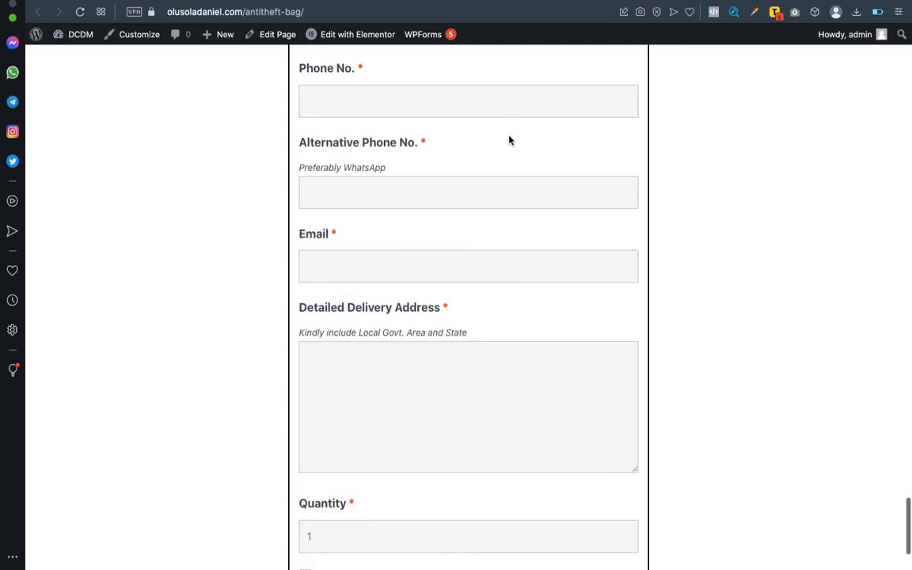
{"action": "scroll", "coordinate": [441, 216], "scroll_direction": "down", "scroll_amount": 7}
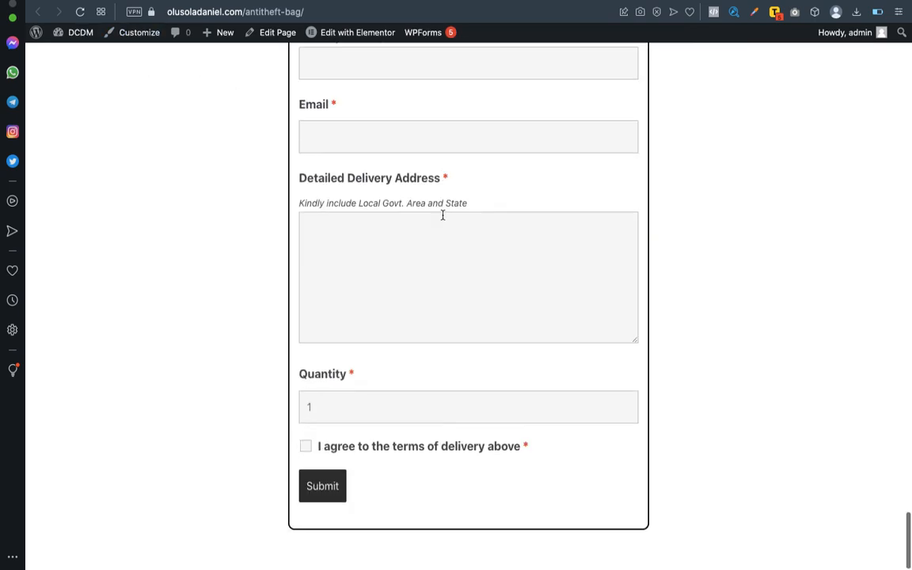
{"action": "scroll", "coordinate": [443, 216], "scroll_direction": "up", "scroll_amount": 8}
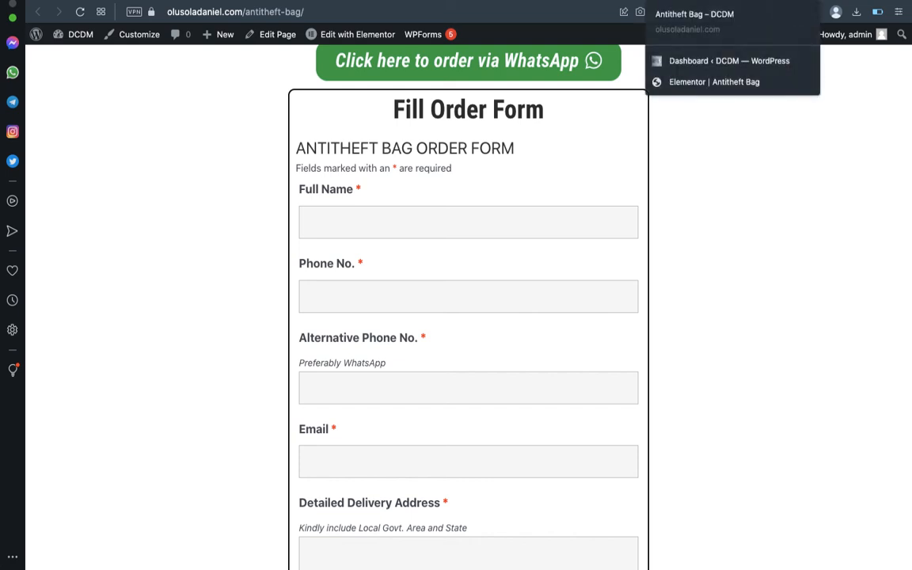
Add a three-column section with a wide centre and move the Fill Order Form heading and form into it.
{"action": "left_click", "coordinate": [726, 81]}
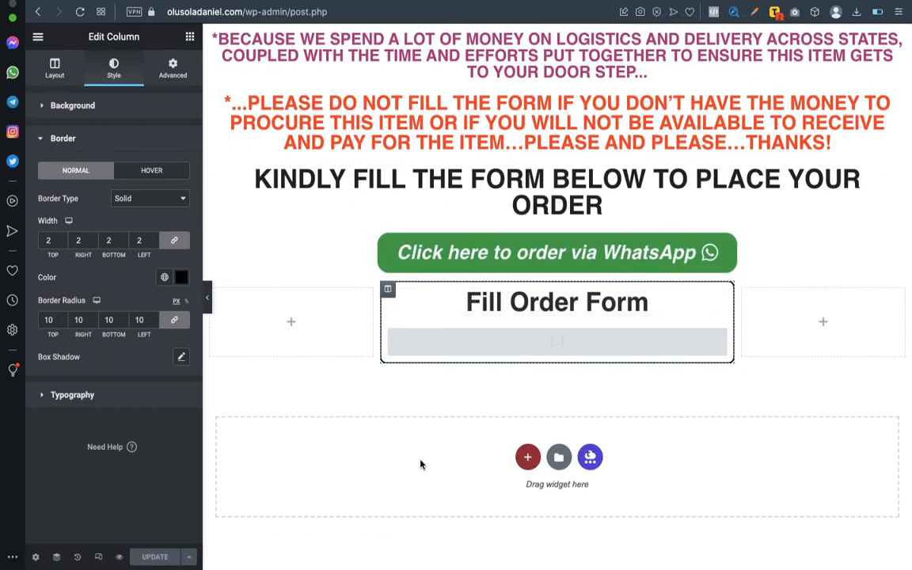
{"action": "left_click", "coordinate": [528, 457]}
{"action": "scroll", "coordinate": [607, 448], "scroll_direction": "down", "scroll_amount": 2}
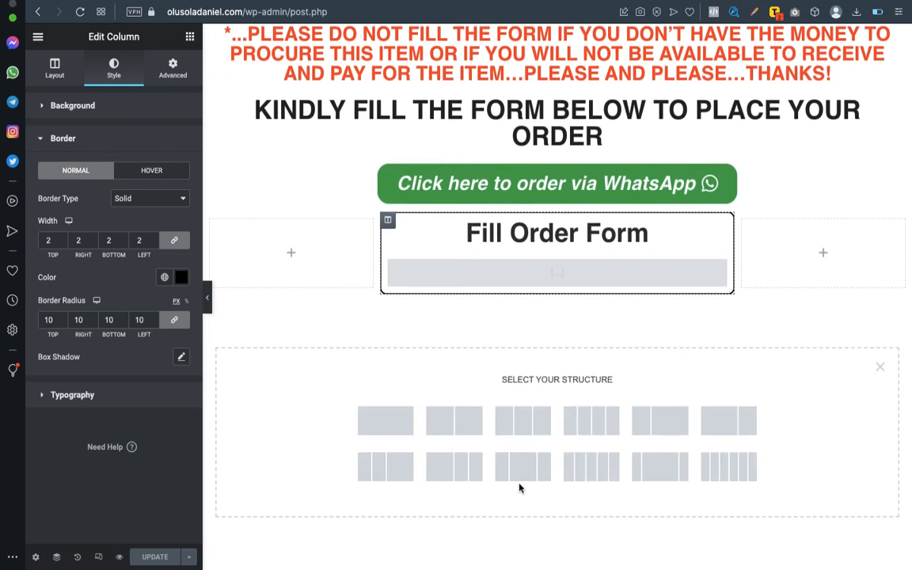
{"action": "left_click", "coordinate": [665, 470]}
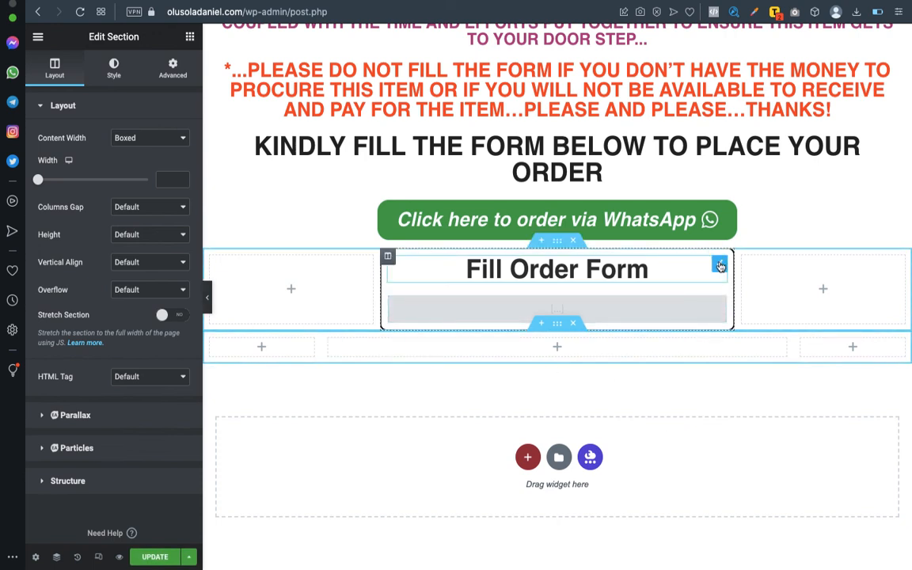
{"action": "left_click_drag", "start_coordinate": [719, 265], "coordinate": [598, 346]}
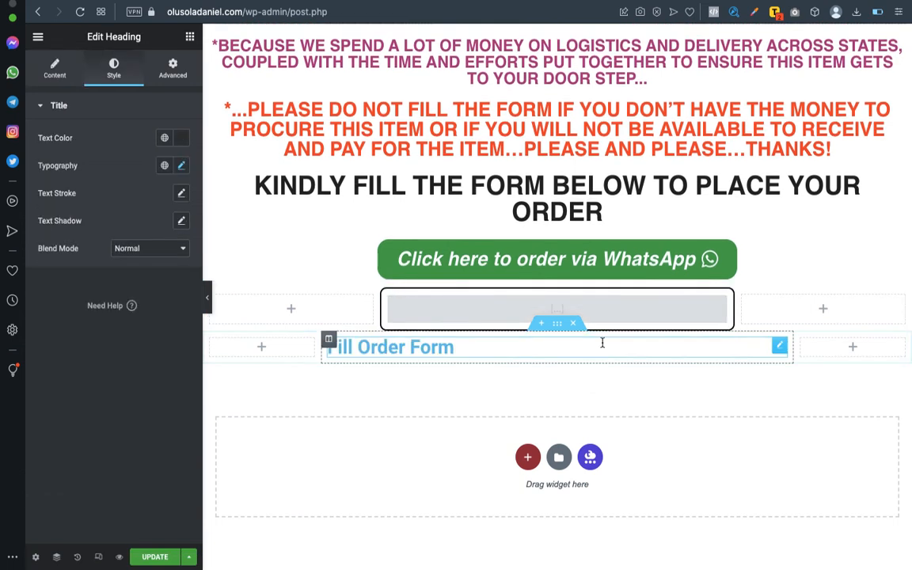
{"action": "left_click_drag", "start_coordinate": [719, 300], "coordinate": [663, 353]}
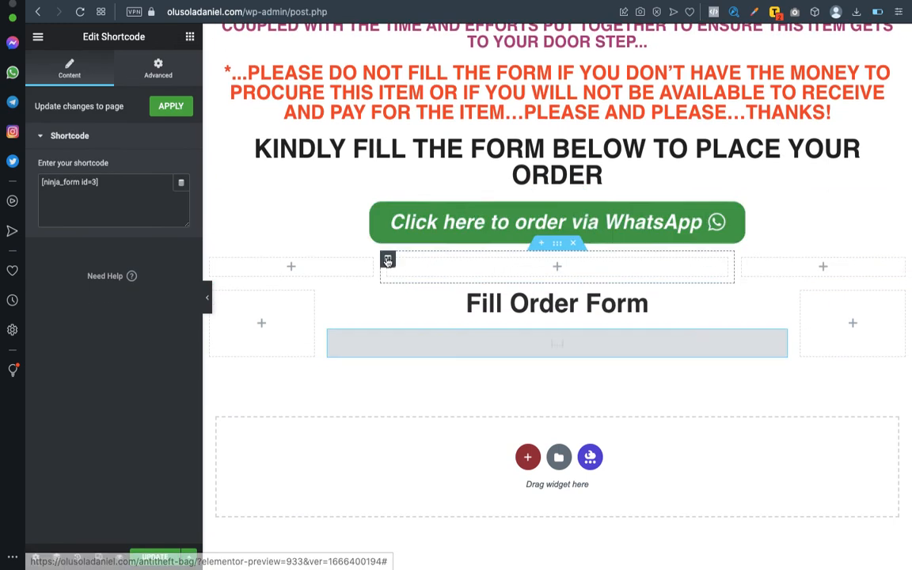
Paste the old column's bordered style onto the new middle column, delete the old section, and preview.
{"action": "left_click", "coordinate": [388, 261]}
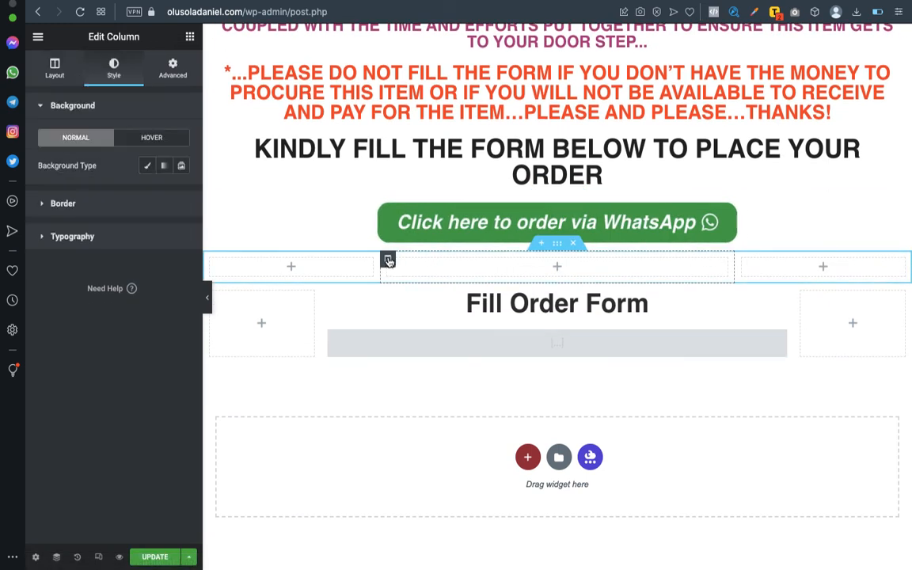
{"action": "right_click", "coordinate": [387, 260]}
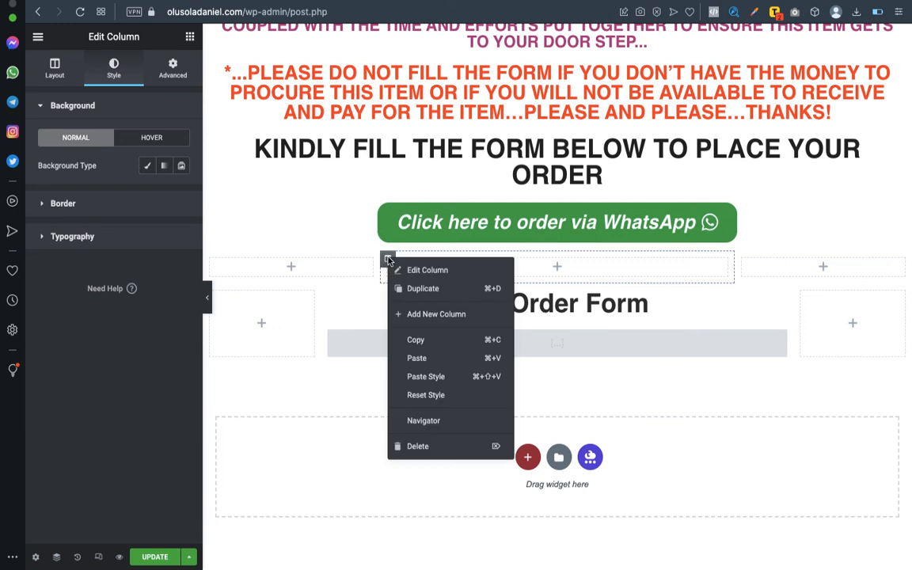
{"action": "left_click", "coordinate": [413, 340]}
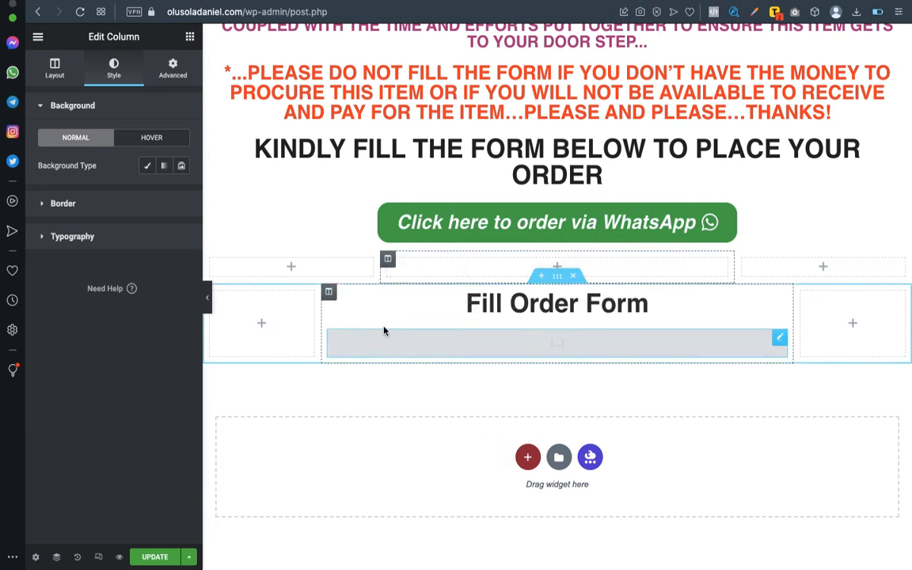
{"action": "left_click", "coordinate": [330, 294]}
{"action": "right_click", "coordinate": [329, 292]}
{"action": "left_click", "coordinate": [354, 407]}
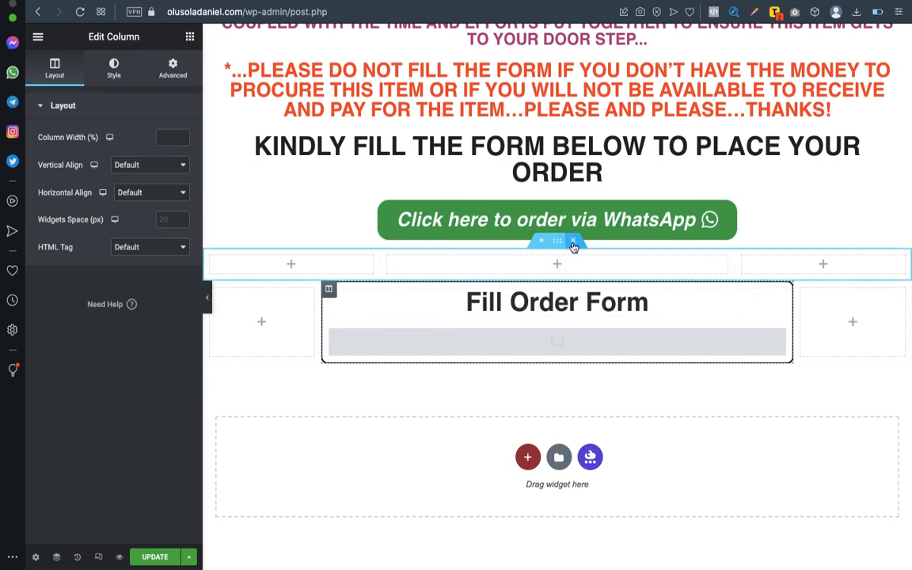
{"action": "left_click", "coordinate": [573, 241]}
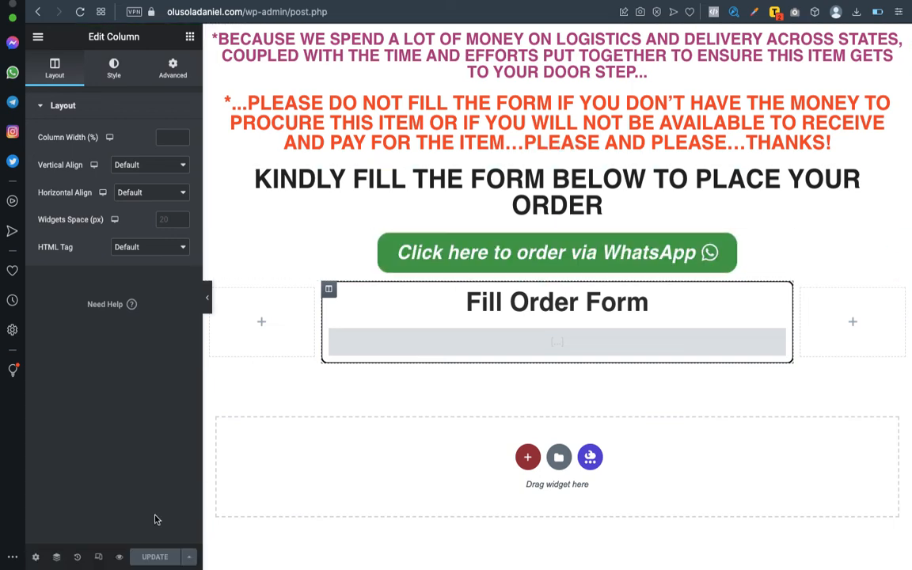
{"action": "left_click", "coordinate": [119, 557]}
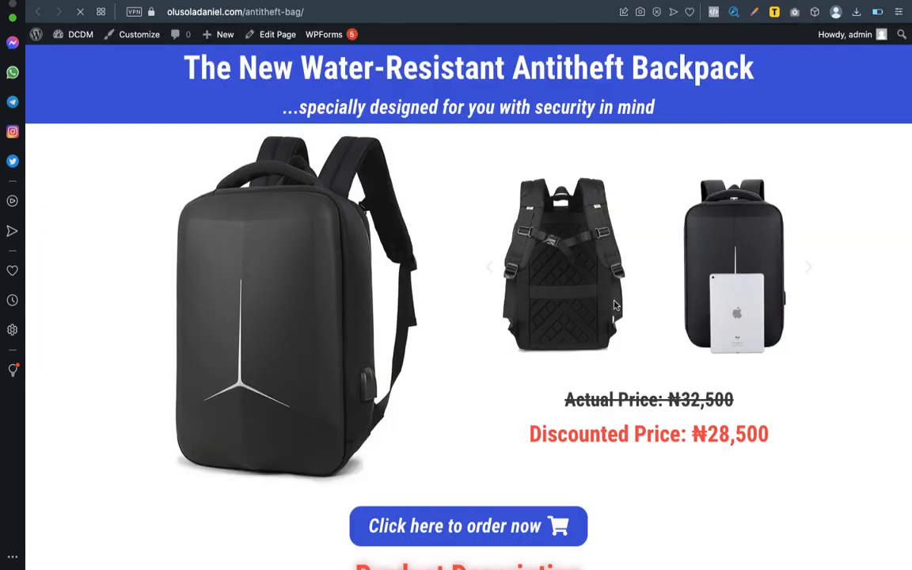
Scroll the live antitheft-bag page to inspect the wider bordered order form, then return to Elementor.
{"action": "scroll", "coordinate": [614, 305], "scroll_direction": "down", "scroll_amount": 20}
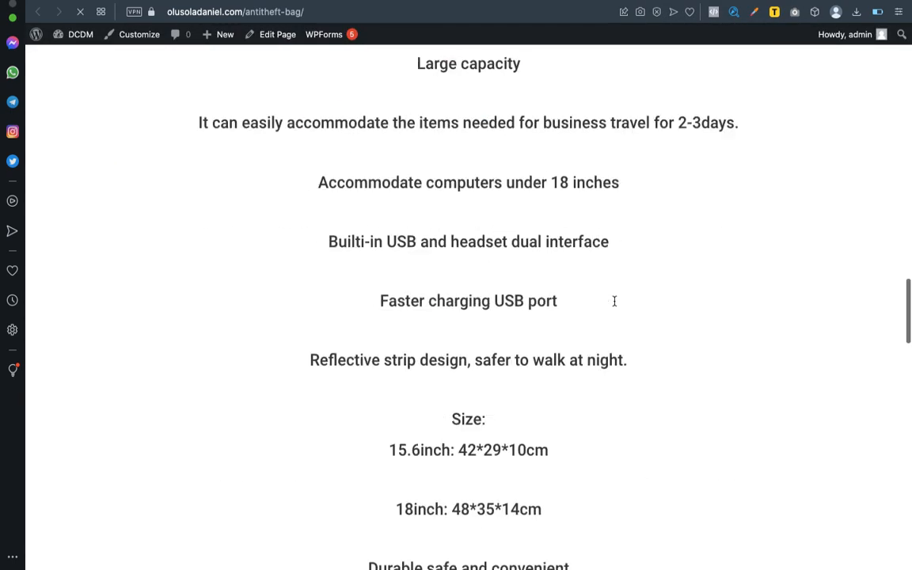
{"action": "scroll", "coordinate": [614, 300], "scroll_direction": "down", "scroll_amount": 20}
{"action": "scroll", "coordinate": [614, 305], "scroll_direction": "down", "scroll_amount": 5}
{"action": "scroll", "coordinate": [614, 305], "scroll_direction": "up", "scroll_amount": 2}
{"action": "scroll", "coordinate": [614, 304], "scroll_direction": "down", "scroll_amount": 4}
{"action": "scroll", "coordinate": [614, 304], "scroll_direction": "down", "scroll_amount": 5}
{"action": "scroll", "coordinate": [614, 303], "scroll_direction": "up", "scroll_amount": 1}
{"action": "scroll", "coordinate": [614, 302], "scroll_direction": "up", "scroll_amount": 5}
{"action": "scroll", "coordinate": [614, 304], "scroll_direction": "up", "scroll_amount": 5}
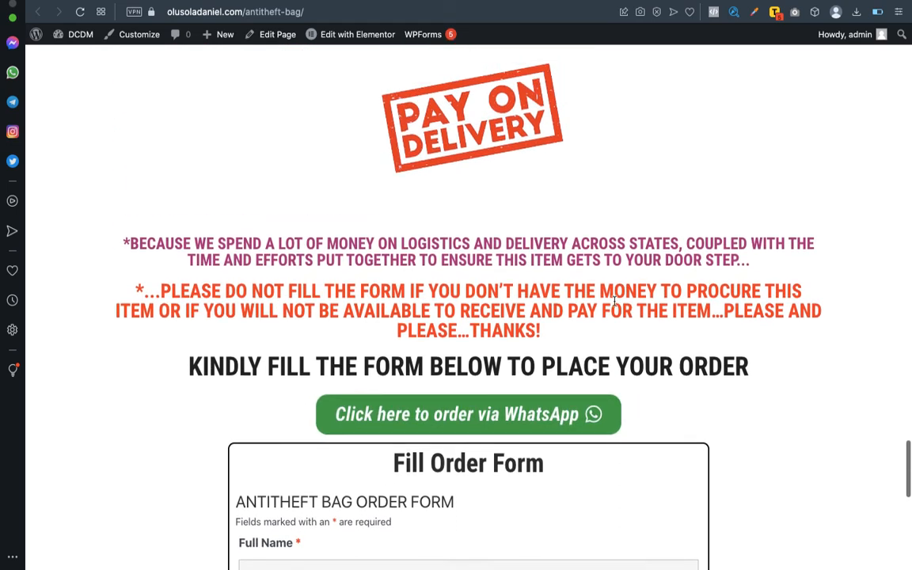
{"action": "scroll", "coordinate": [614, 302], "scroll_direction": "up", "scroll_amount": 1}
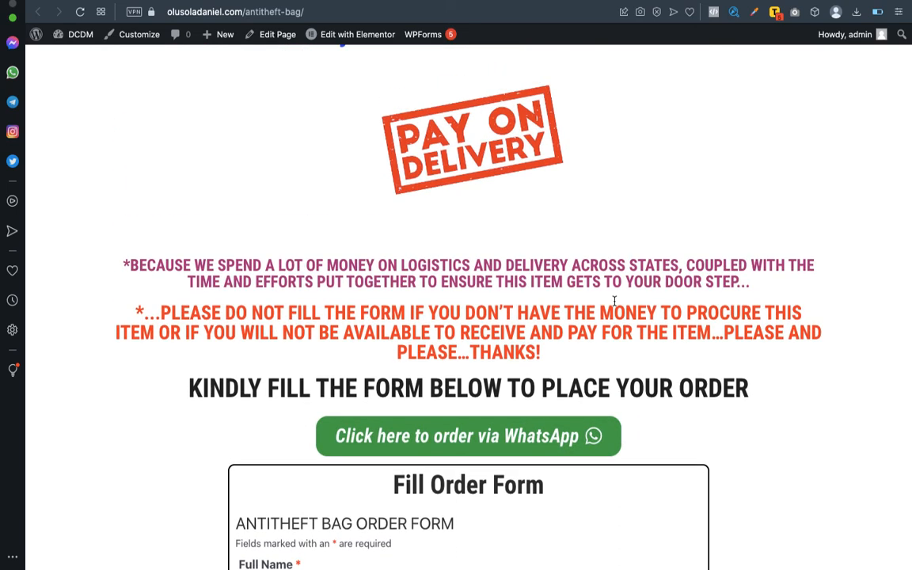
{"action": "scroll", "coordinate": [614, 301], "scroll_direction": "up", "scroll_amount": 15}
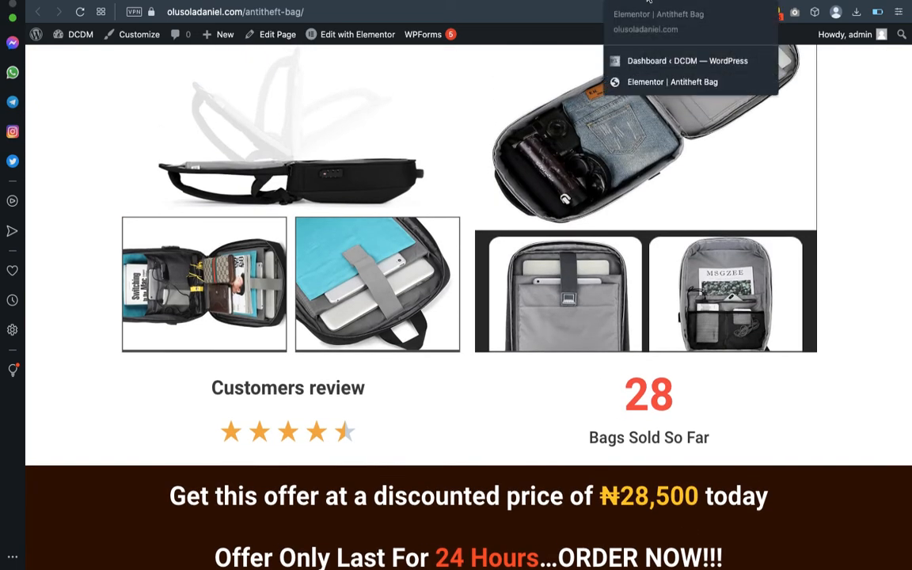
{"action": "left_click", "coordinate": [659, 1]}
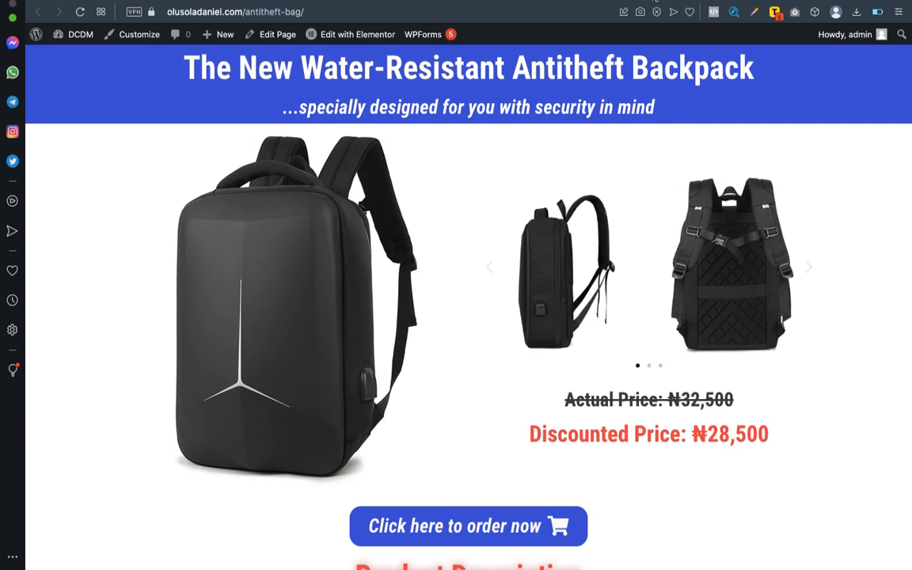
{"action": "left_click", "coordinate": [629, 1]}
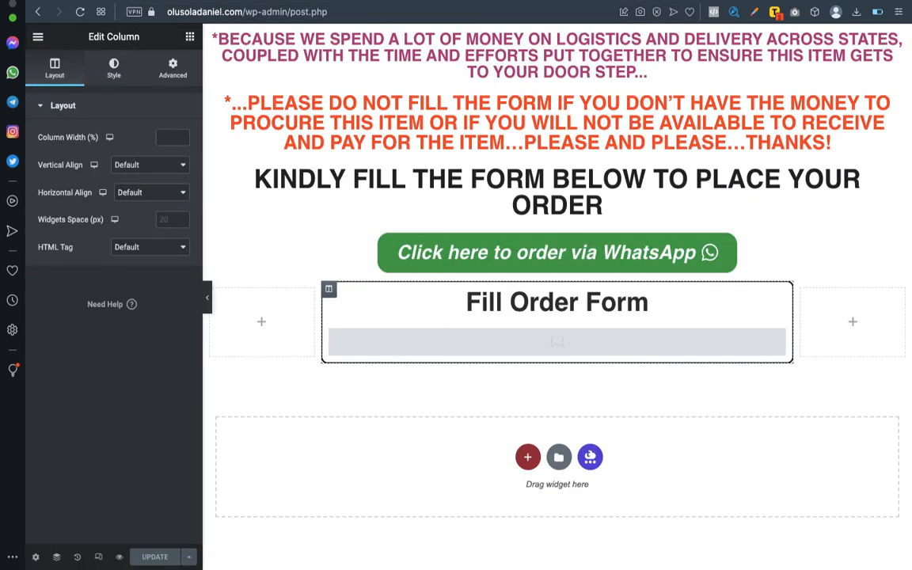
Add a new single-column section directly above the product video.
{"action": "scroll", "coordinate": [557, 321], "scroll_direction": "up", "scroll_amount": 15}
{"action": "scroll", "coordinate": [558, 214], "scroll_direction": "down", "scroll_amount": 20}
{"action": "scroll", "coordinate": [559, 182], "scroll_direction": "up", "scroll_amount": 3}
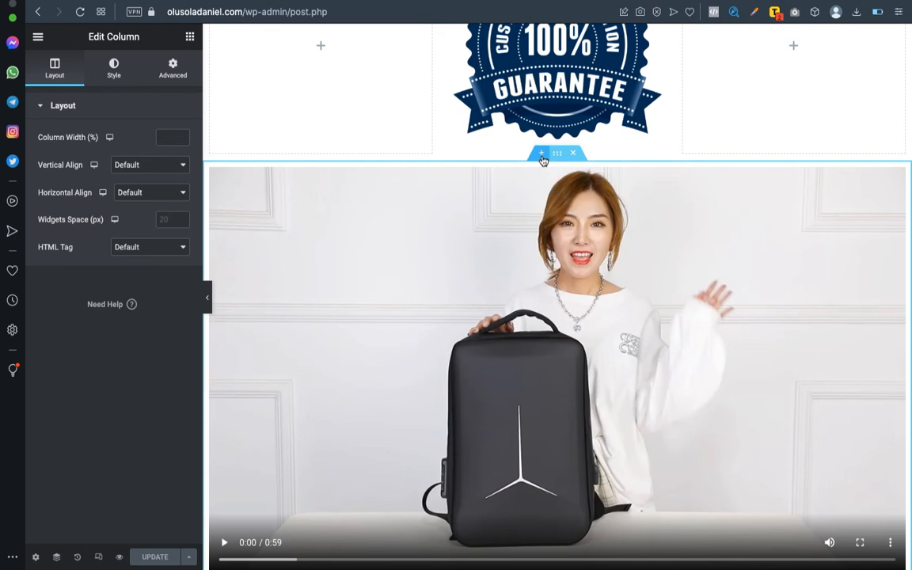
{"action": "left_click", "coordinate": [542, 157]}
{"action": "left_click", "coordinate": [528, 221]}
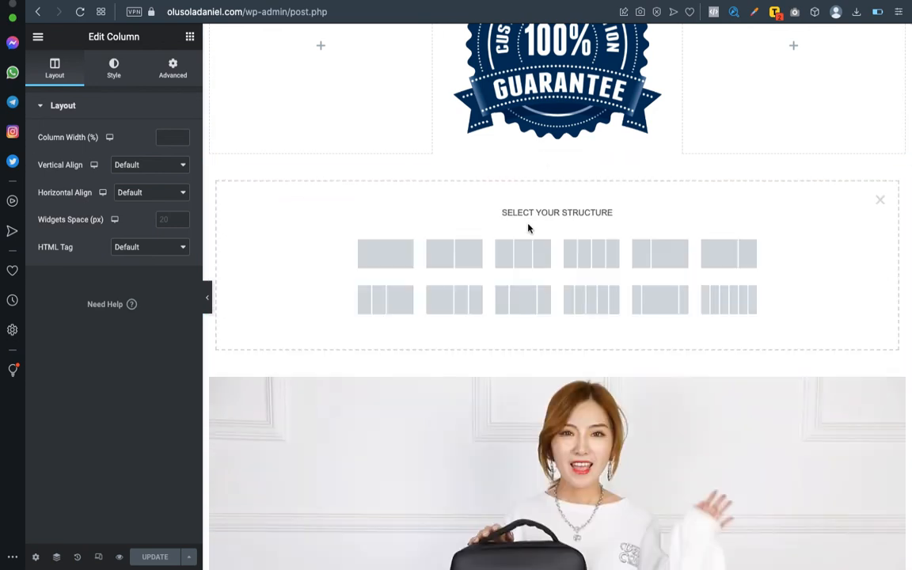
{"action": "left_click", "coordinate": [391, 247]}
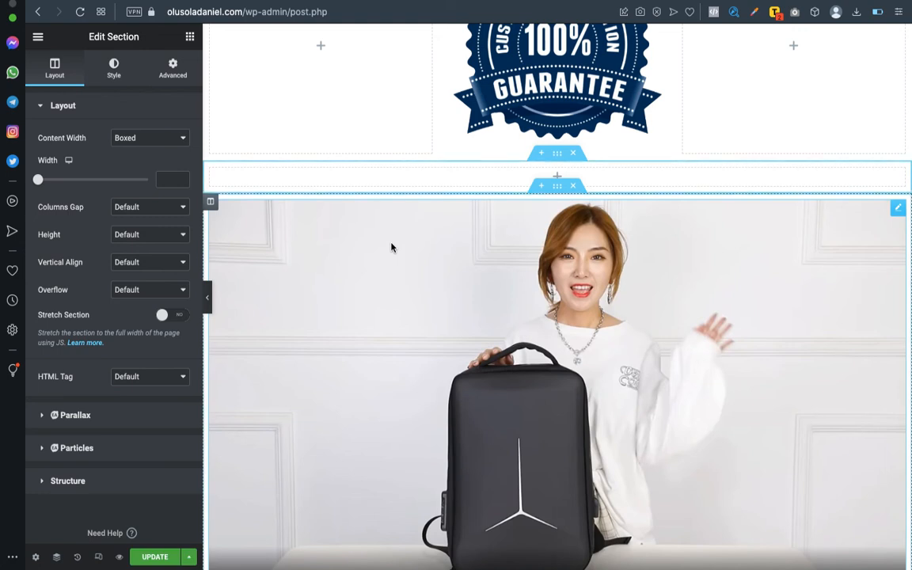
Place a Heading widget in the new section and set its alignment to Center.
{"action": "left_click", "coordinate": [189, 38]}
{"action": "left_click_drag", "start_coordinate": [158, 203], "coordinate": [532, 181]}
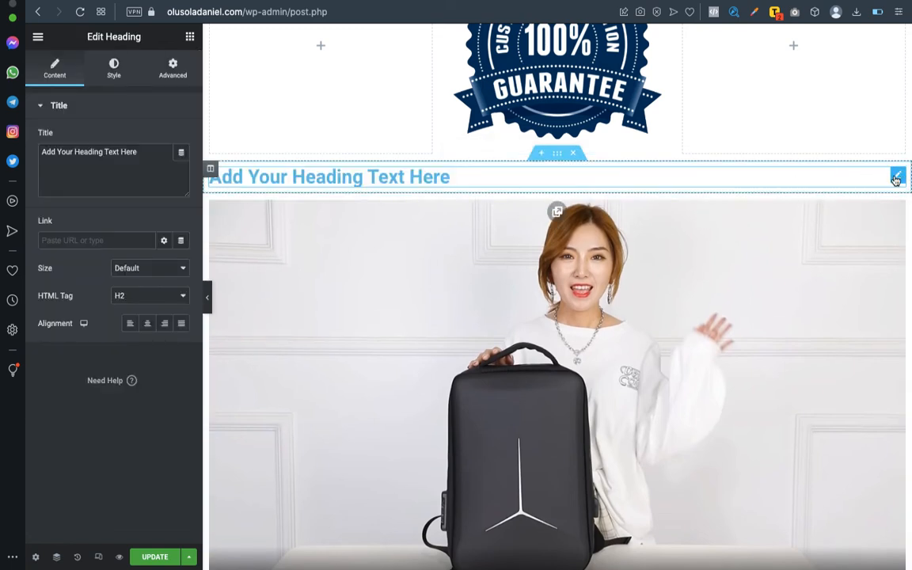
{"action": "left_click", "coordinate": [147, 325]}
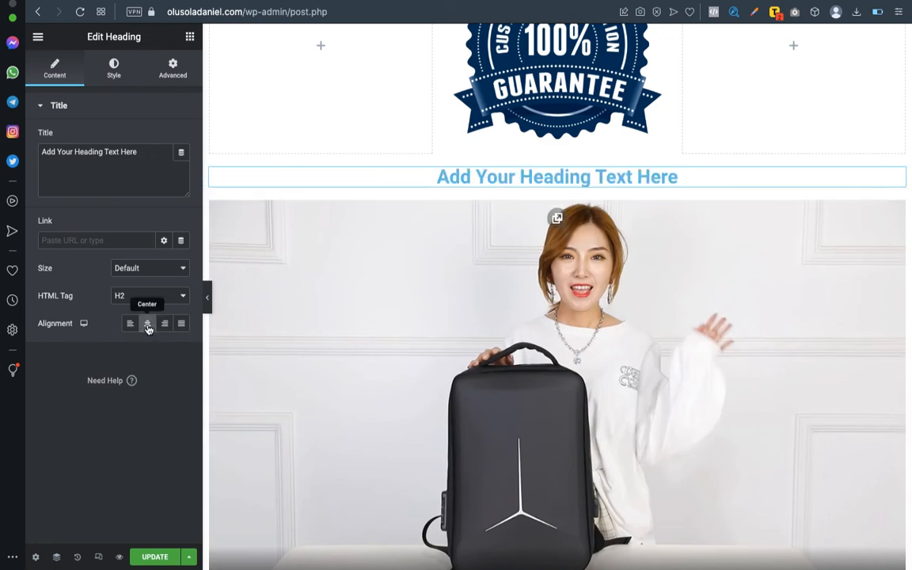
{"action": "scroll", "coordinate": [445, 295], "scroll_direction": "down", "scroll_amount": 10}
{"action": "scroll", "coordinate": [445, 295], "scroll_direction": "up", "scroll_amount": 4}
{"action": "scroll", "coordinate": [445, 295], "scroll_direction": "up", "scroll_amount": 2}
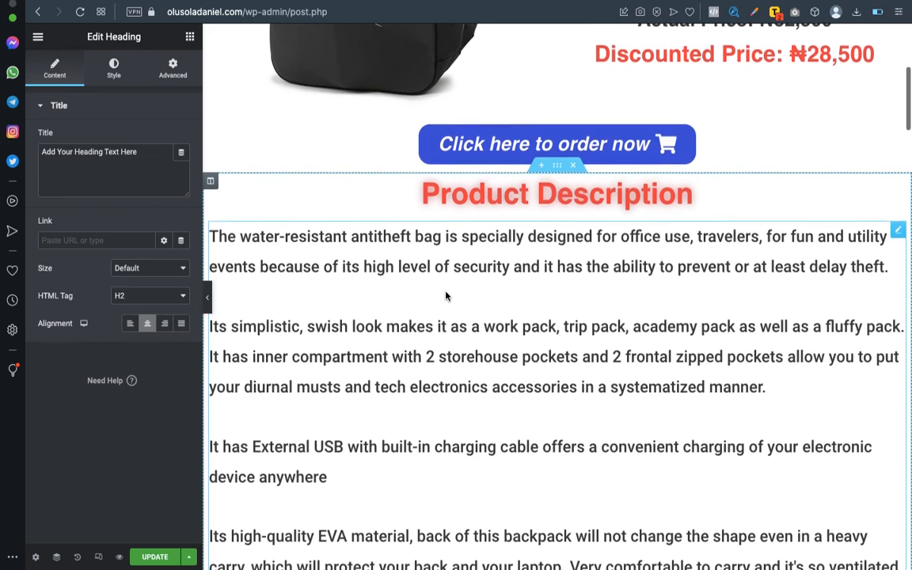
{"action": "scroll", "coordinate": [445, 295], "scroll_direction": "down", "scroll_amount": 6}
{"action": "scroll", "coordinate": [445, 295], "scroll_direction": "down", "scroll_amount": 6}
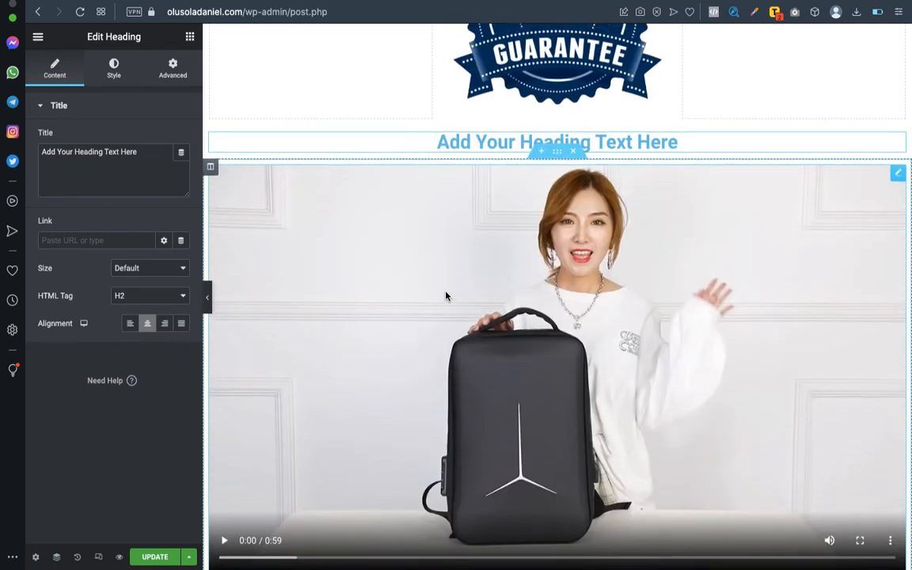
Change the heading's title to 'Watch Product Video Here'.
{"action": "triple_click", "coordinate": [82, 153]}
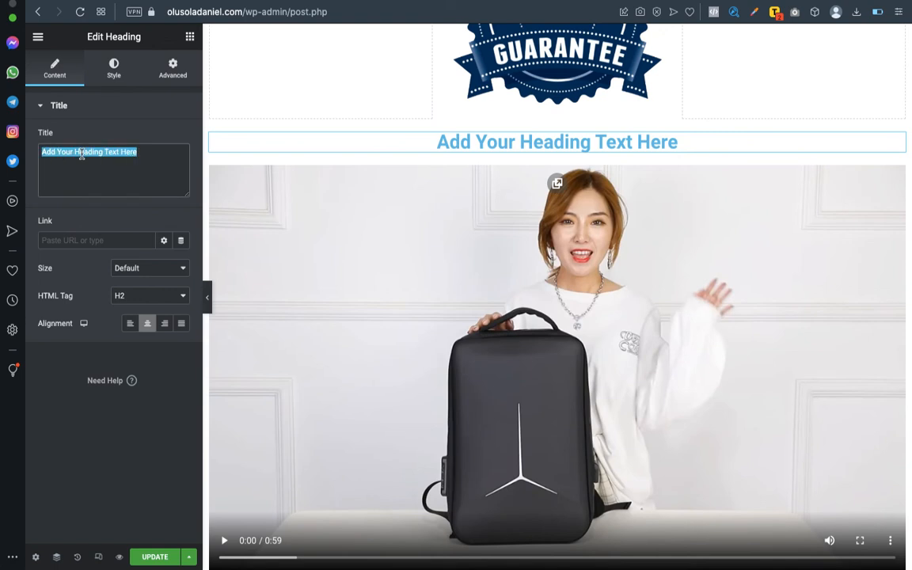
{"action": "type", "text": "Watch"}
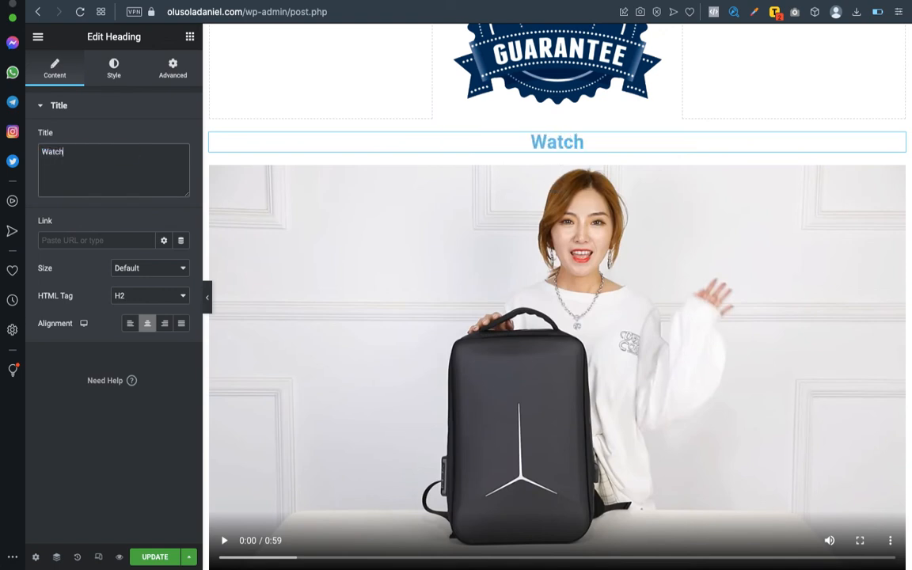
{"action": "type", "text": " Pro"}
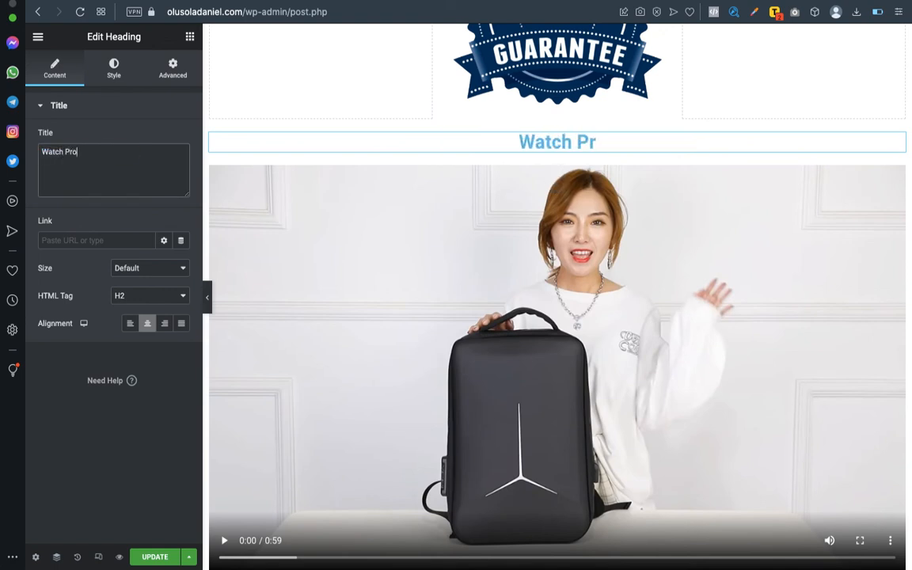
{"action": "type", "text": "duct Video Here"}
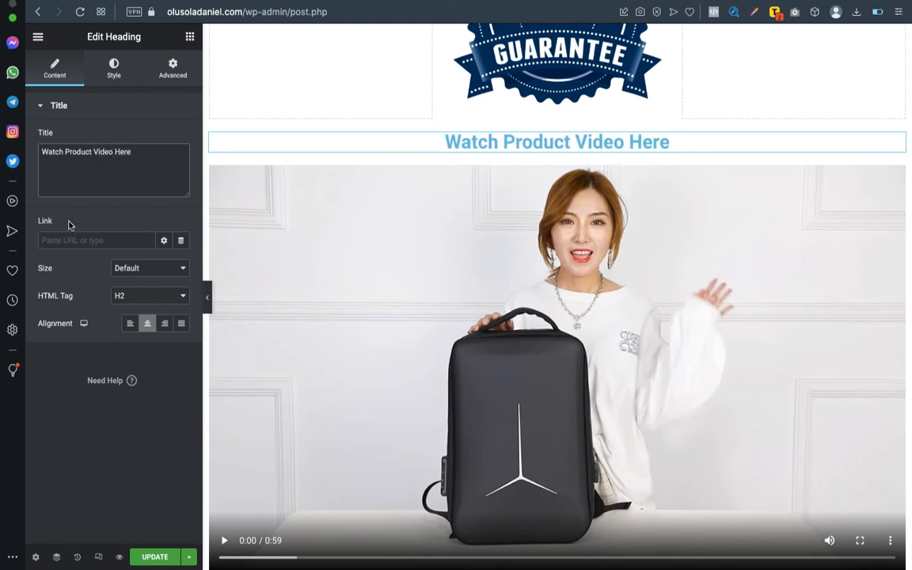
{"action": "left_click", "coordinate": [123, 70]}
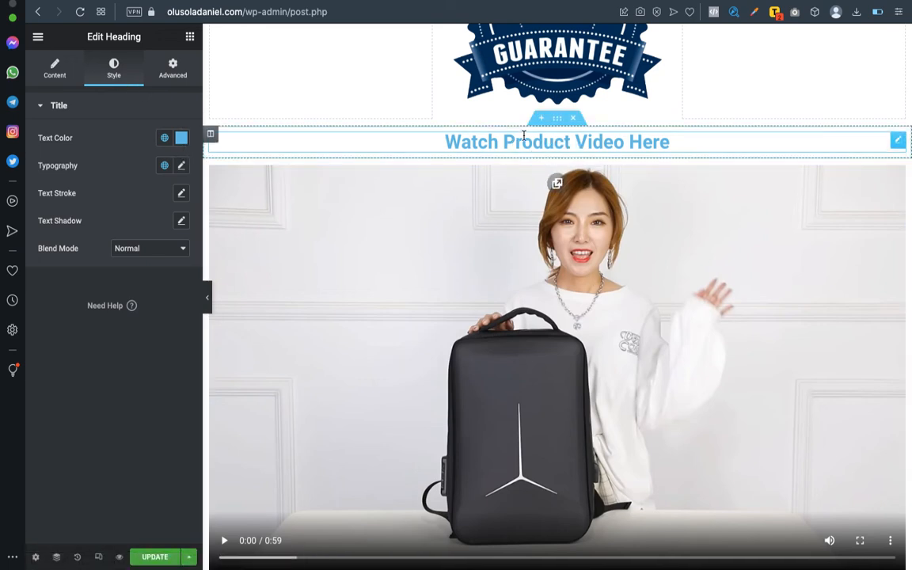
{"action": "left_click", "coordinate": [556, 120]}
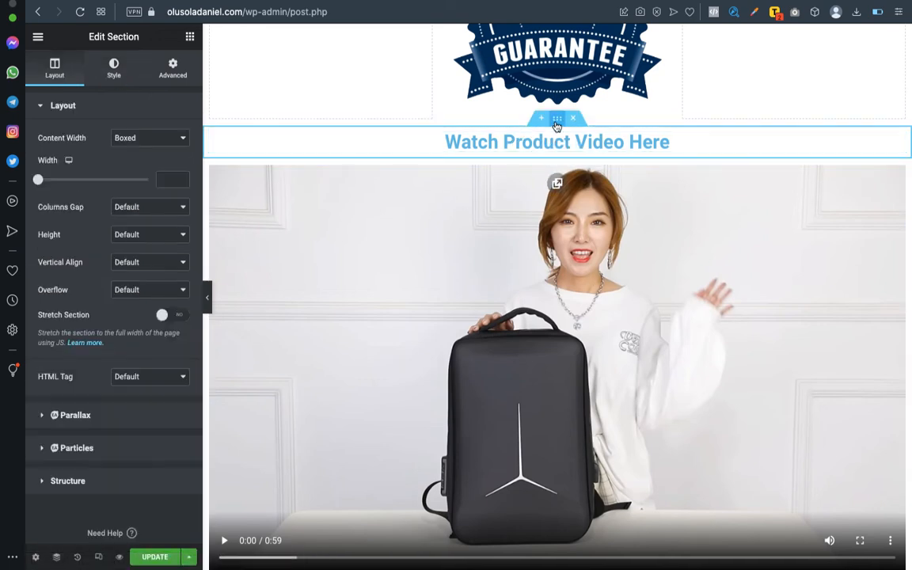
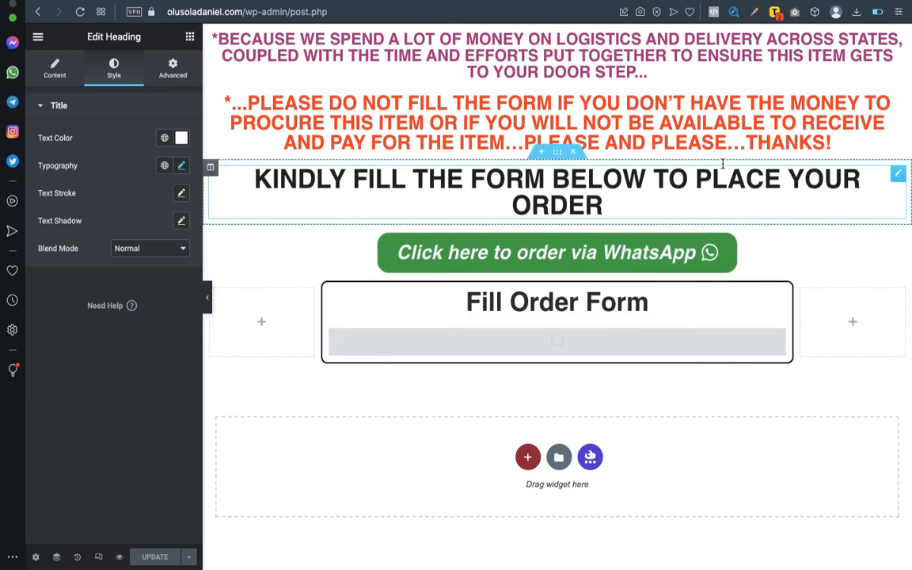
Preview the page with the new order section in a new browser tab.
{"action": "scroll", "coordinate": [651, 178], "scroll_direction": "up", "scroll_amount": 3}
{"action": "scroll", "coordinate": [653, 197], "scroll_direction": "down", "scroll_amount": 3}
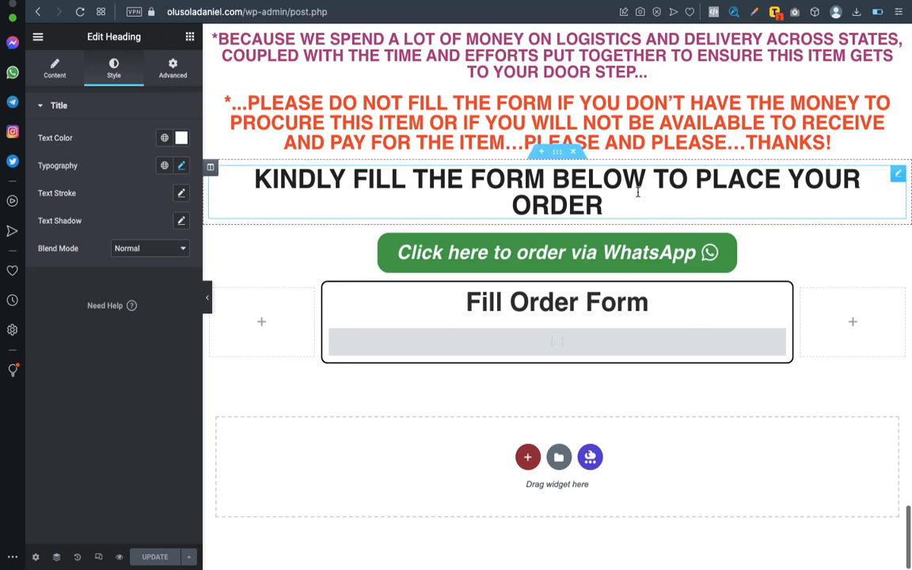
{"action": "left_click", "coordinate": [121, 557]}
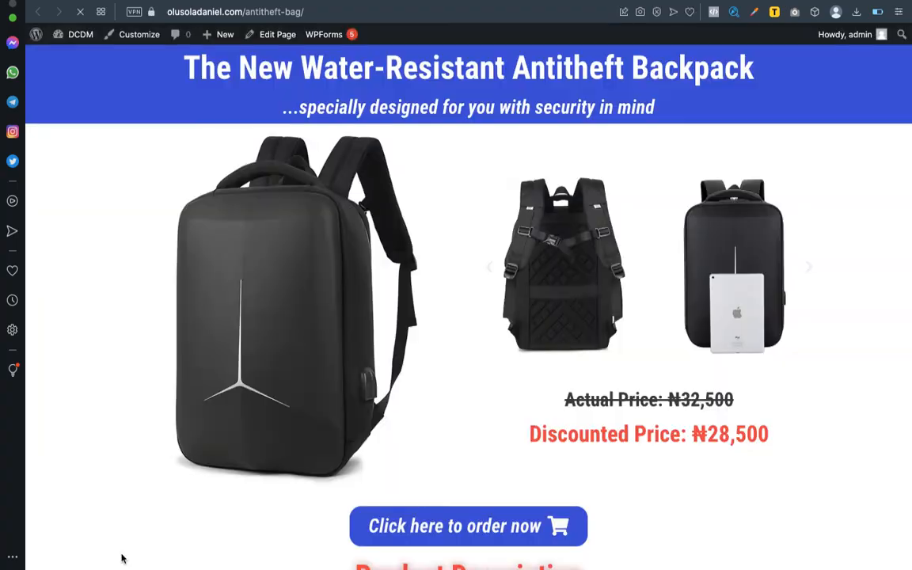
Scroll through the live backpack page down to the order form and back up.
{"action": "scroll", "coordinate": [391, 346], "scroll_direction": "down", "scroll_amount": 10}
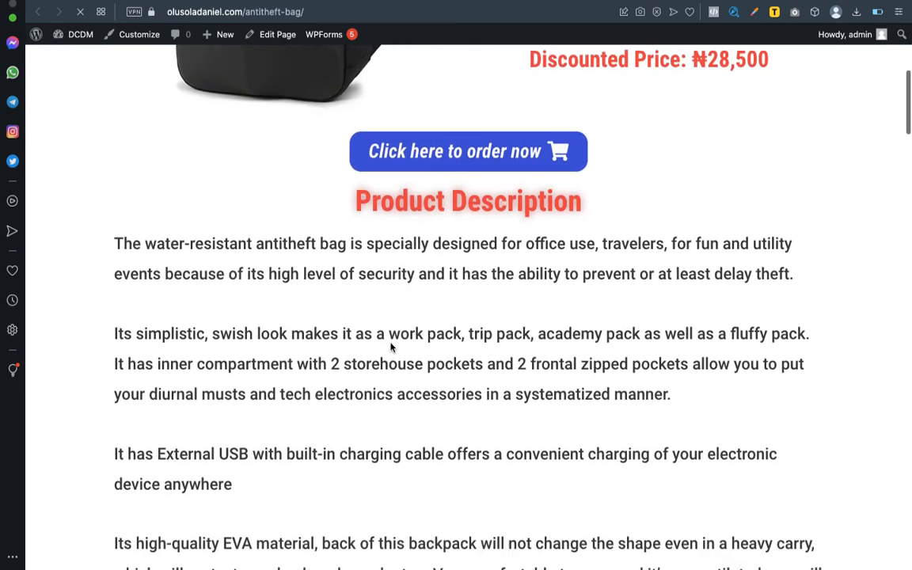
{"action": "scroll", "coordinate": [390, 346], "scroll_direction": "down", "scroll_amount": 15}
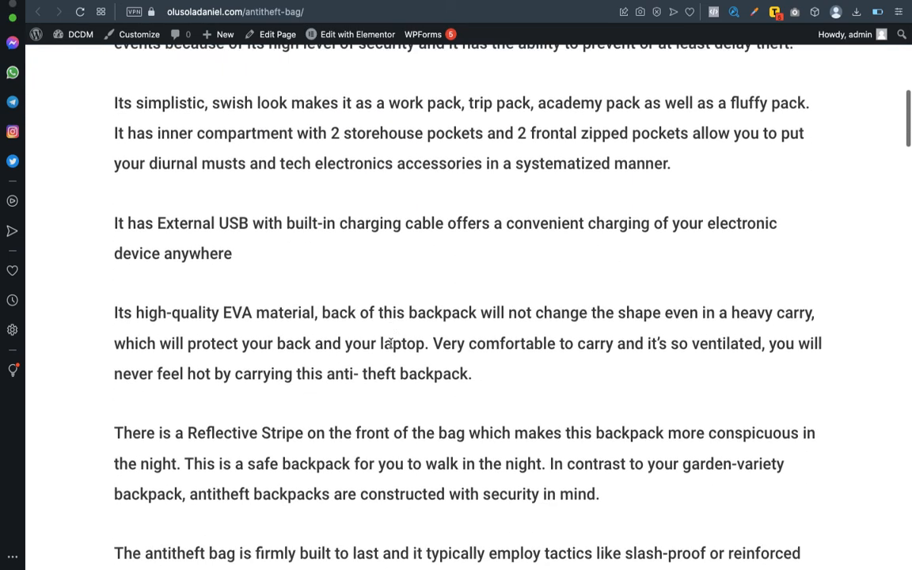
{"action": "scroll", "coordinate": [390, 346], "scroll_direction": "down", "scroll_amount": 12}
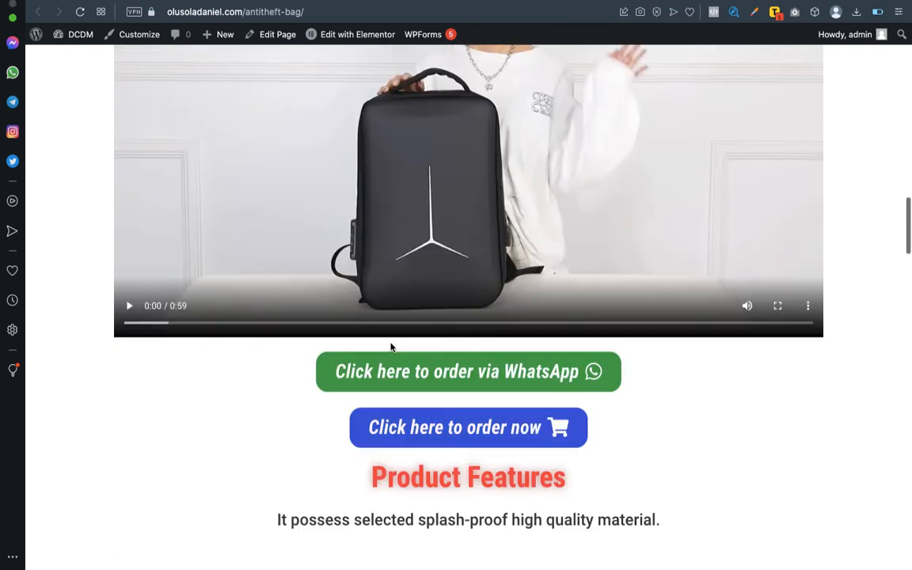
{"action": "scroll", "coordinate": [390, 347], "scroll_direction": "down", "scroll_amount": 1}
{"action": "scroll", "coordinate": [390, 347], "scroll_direction": "up", "scroll_amount": 20}
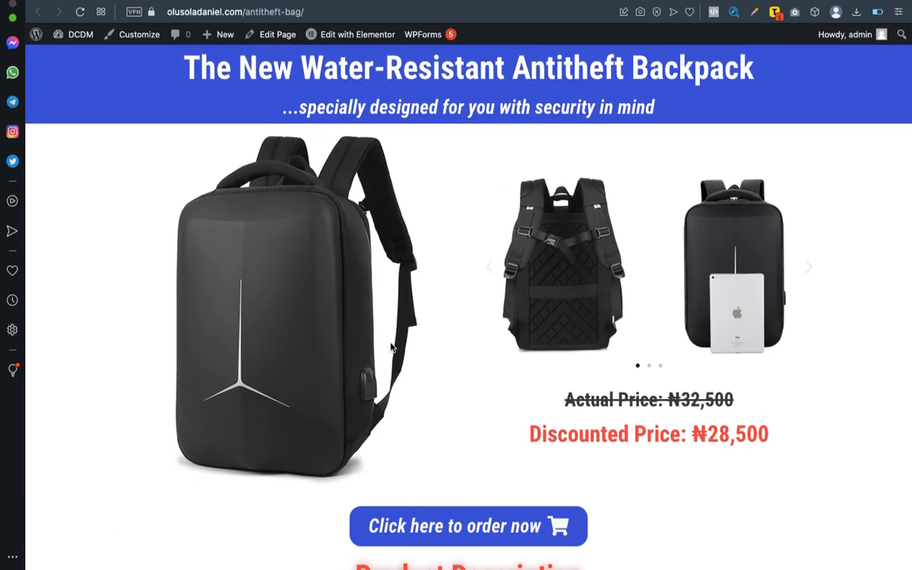
{"action": "scroll", "coordinate": [390, 347], "scroll_direction": "down", "scroll_amount": 20}
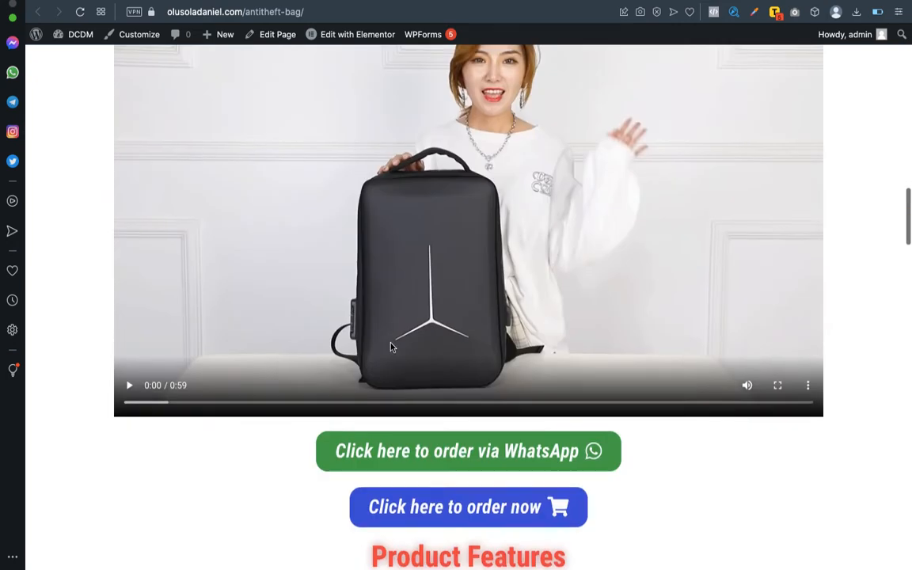
{"action": "scroll", "coordinate": [390, 347], "scroll_direction": "up", "scroll_amount": 3}
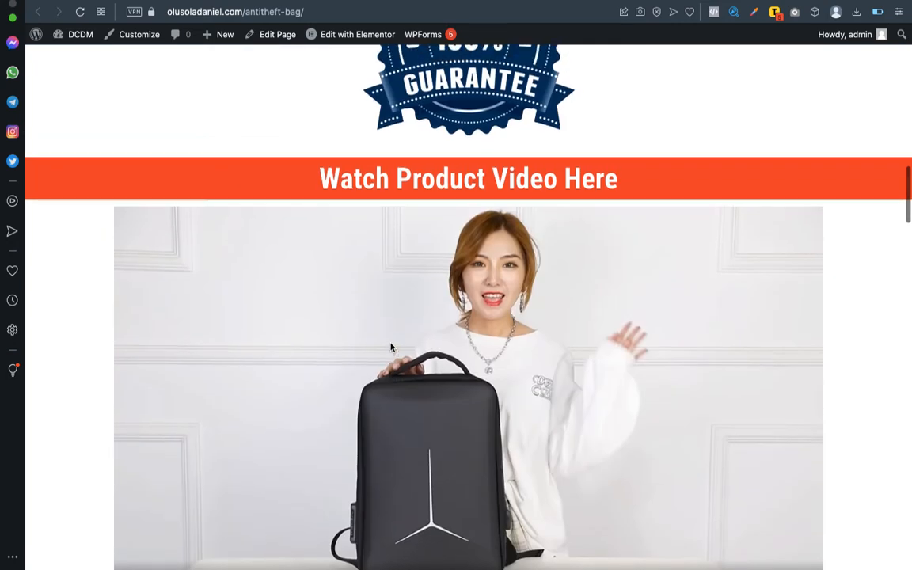
{"action": "scroll", "coordinate": [390, 346], "scroll_direction": "down", "scroll_amount": 10}
{"action": "scroll", "coordinate": [390, 347], "scroll_direction": "down", "scroll_amount": 15}
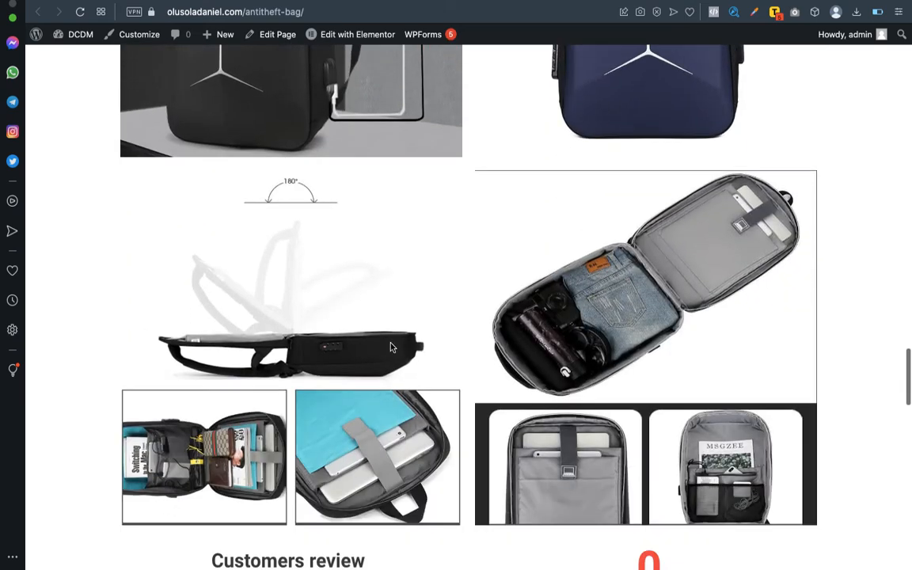
{"action": "scroll", "coordinate": [390, 346], "scroll_direction": "down", "scroll_amount": 20}
{"action": "scroll", "coordinate": [390, 343], "scroll_direction": "down", "scroll_amount": 3}
{"action": "scroll", "coordinate": [390, 343], "scroll_direction": "up", "scroll_amount": 3}
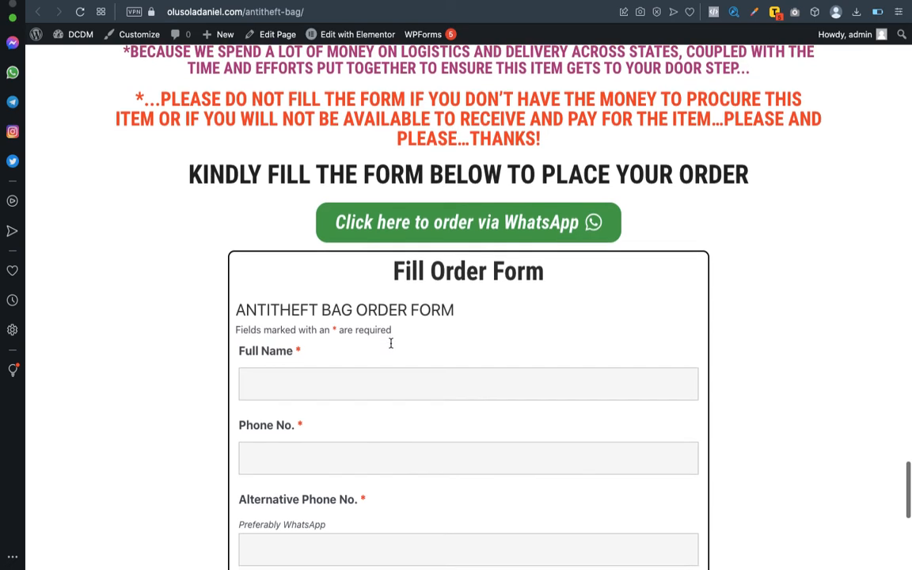
{"action": "scroll", "coordinate": [390, 342], "scroll_direction": "down", "scroll_amount": 5}
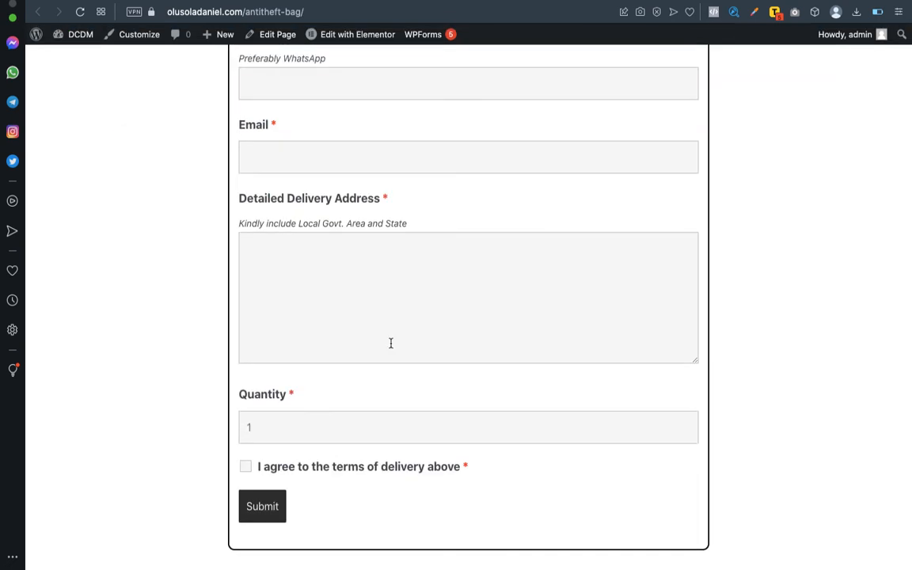
{"action": "scroll", "coordinate": [390, 343], "scroll_direction": "up", "scroll_amount": 7}
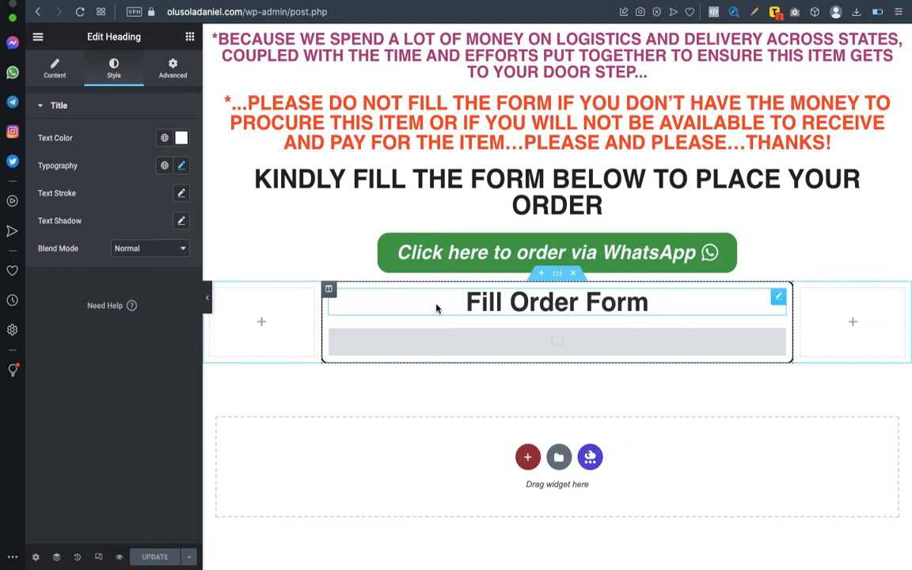
{"action": "scroll", "coordinate": [435, 307], "scroll_direction": "up", "scroll_amount": 15}
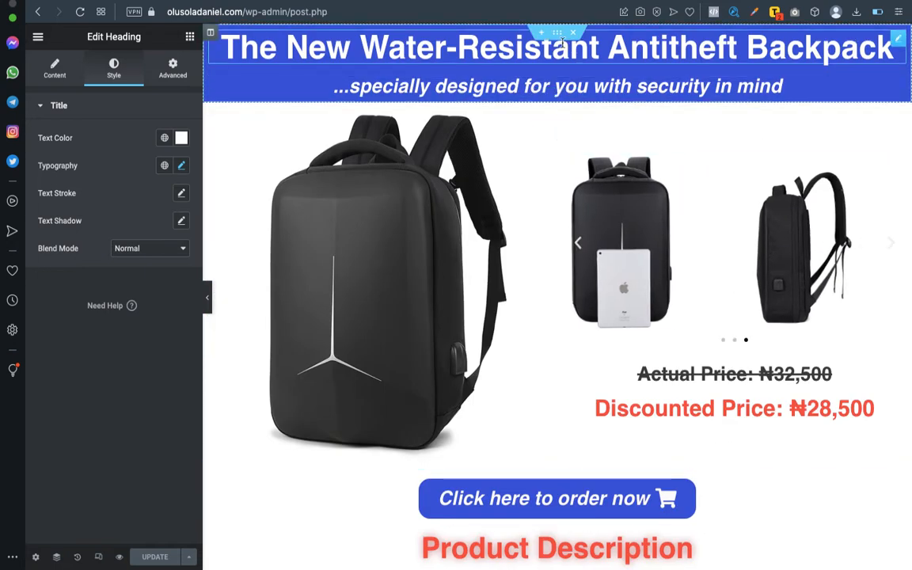
{"action": "left_click", "coordinate": [557, 38]}
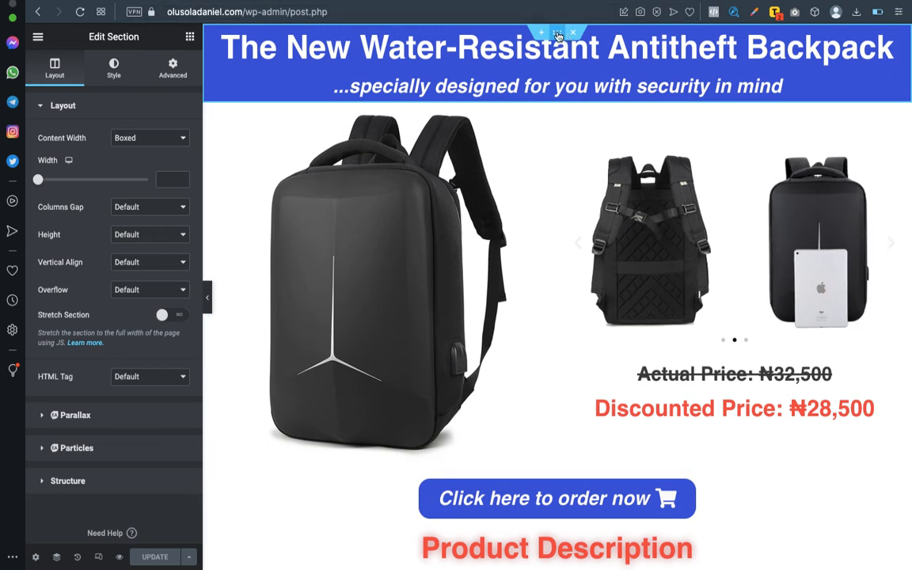
{"action": "left_click", "coordinate": [115, 71]}
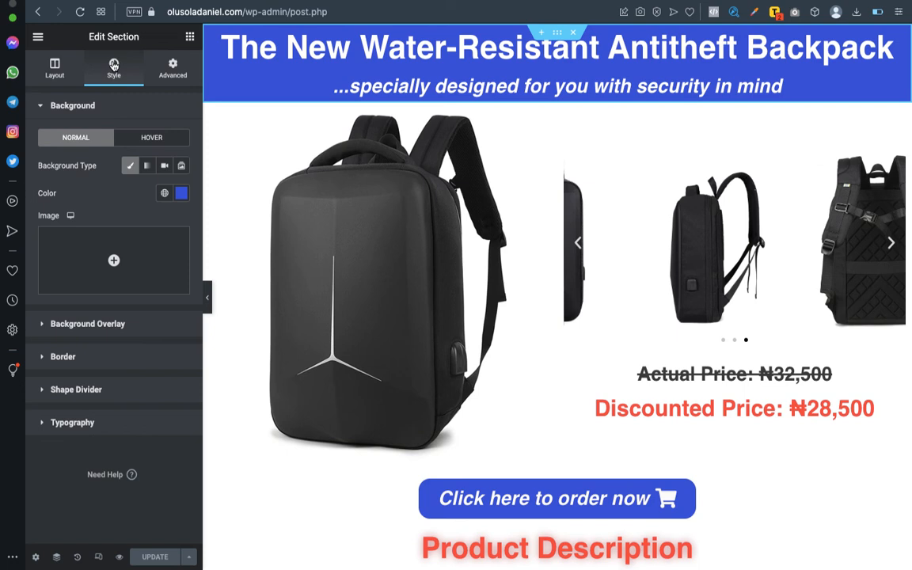
{"action": "left_click", "coordinate": [181, 193]}
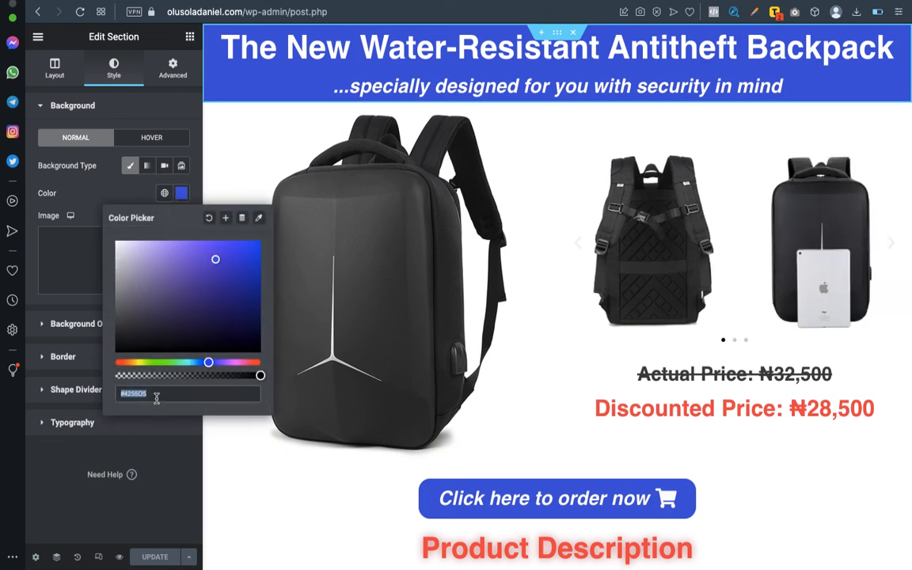
{"action": "scroll", "coordinate": [549, 332], "scroll_direction": "down", "scroll_amount": 15}
{"action": "scroll", "coordinate": [549, 333], "scroll_direction": "up", "scroll_amount": 6}
{"action": "scroll", "coordinate": [549, 333], "scroll_direction": "up", "scroll_amount": 10}
{"action": "scroll", "coordinate": [547, 330], "scroll_direction": "down", "scroll_amount": 6}
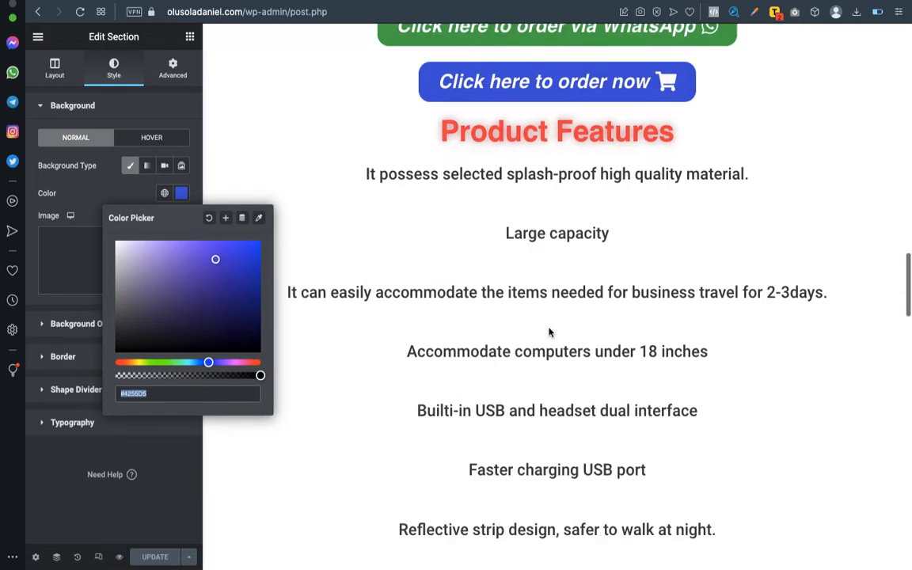
{"action": "left_click", "coordinate": [380, 515]}
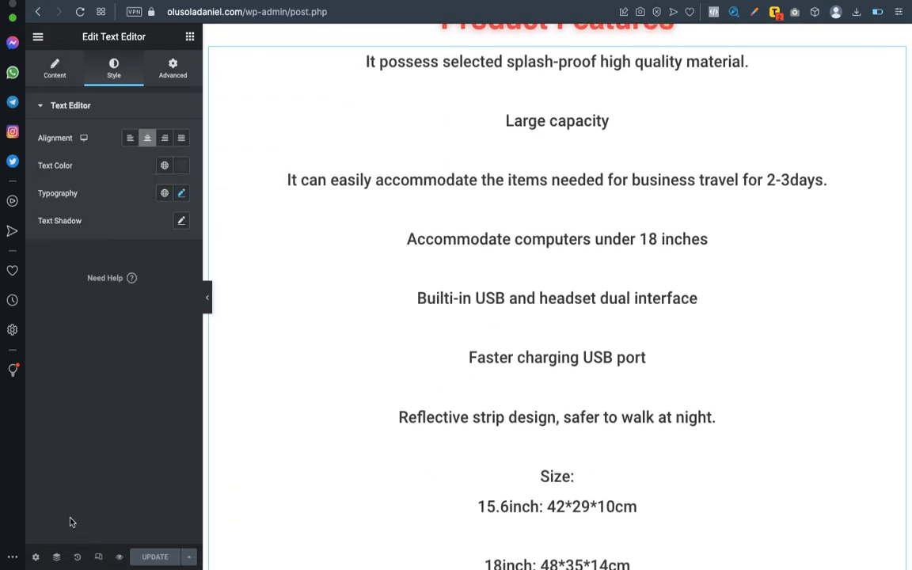
{"action": "scroll", "coordinate": [617, 301], "scroll_direction": "down", "scroll_amount": 10}
{"action": "scroll", "coordinate": [618, 303], "scroll_direction": "down", "scroll_amount": 10}
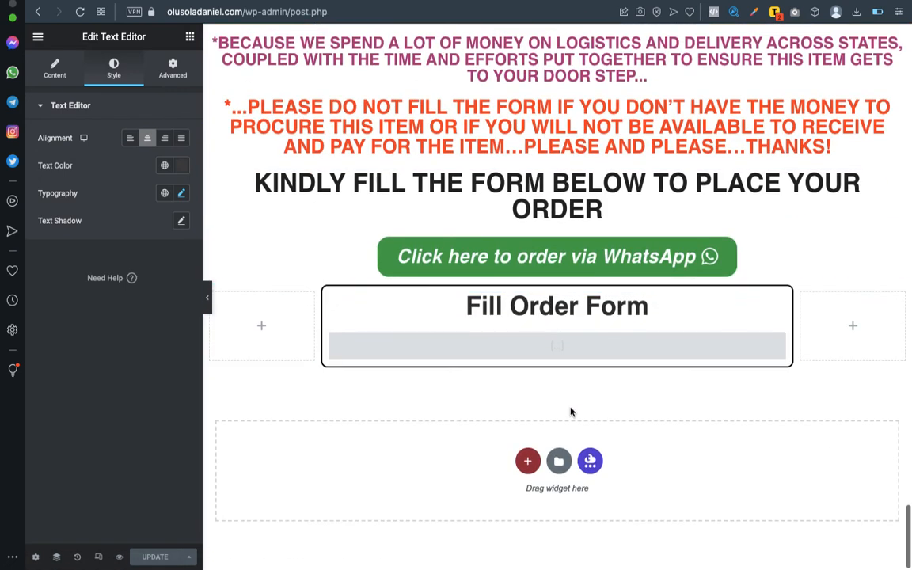
{"action": "scroll", "coordinate": [742, 330], "scroll_direction": "up", "scroll_amount": 8}
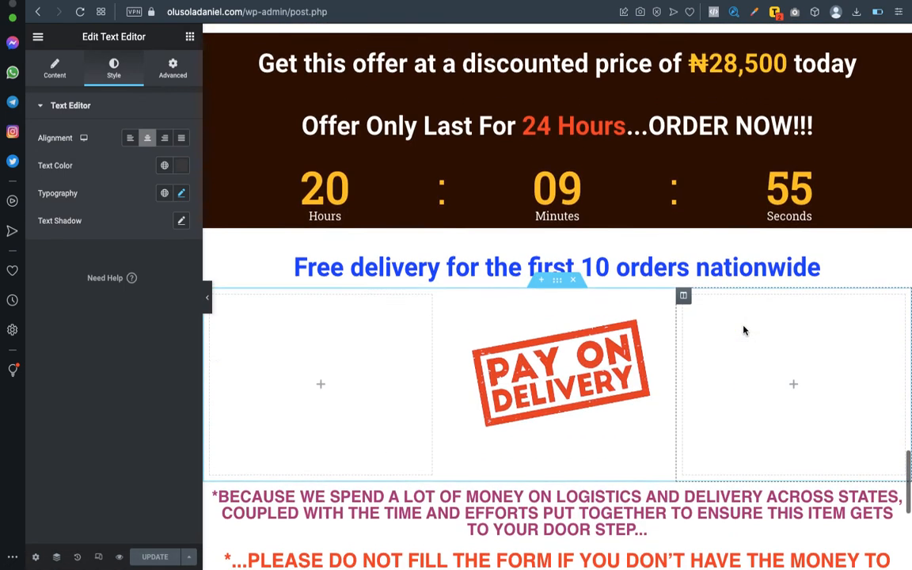
{"action": "scroll", "coordinate": [742, 330], "scroll_direction": "up", "scroll_amount": 10}
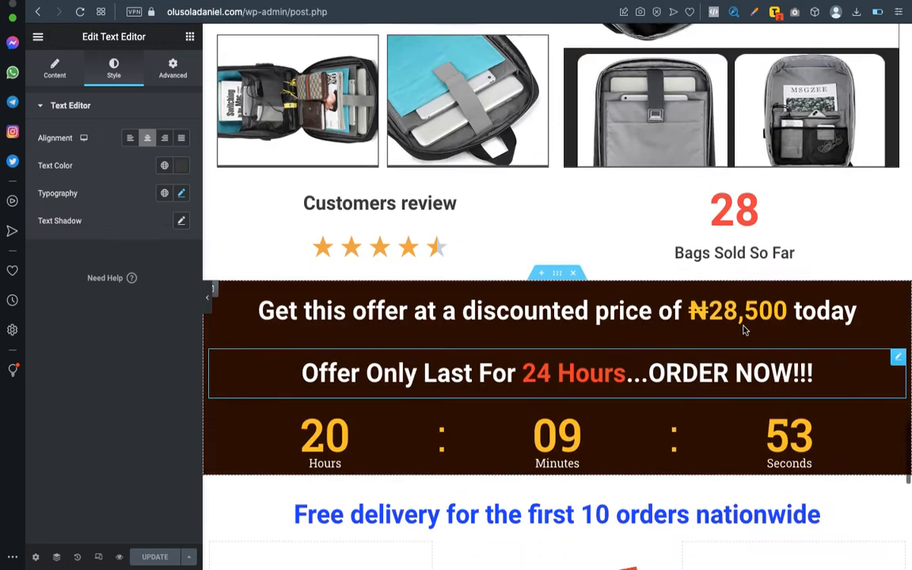
{"action": "scroll", "coordinate": [742, 330], "scroll_direction": "up", "scroll_amount": 7}
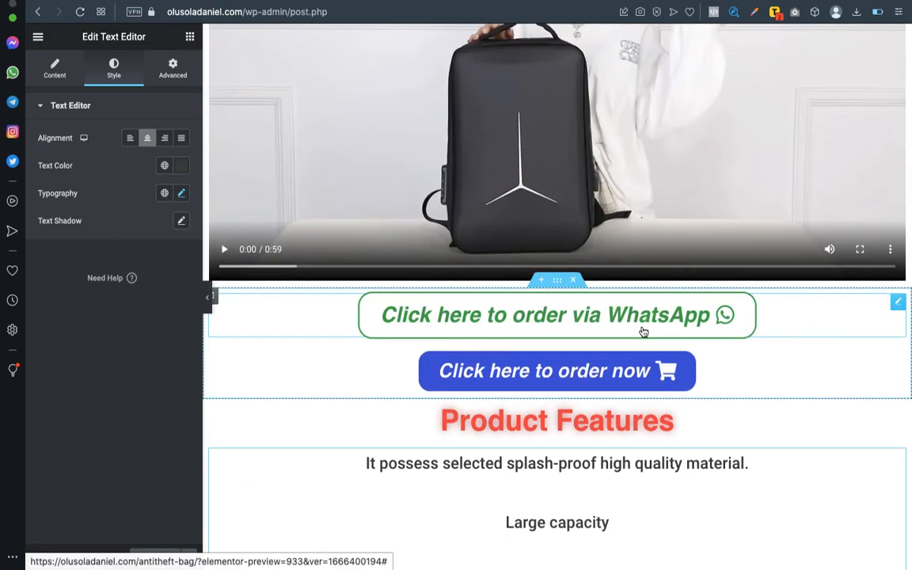
Clear and review the WhatsApp button's hover text and border colours in its Hover style.
{"action": "left_click", "coordinate": [898, 303]}
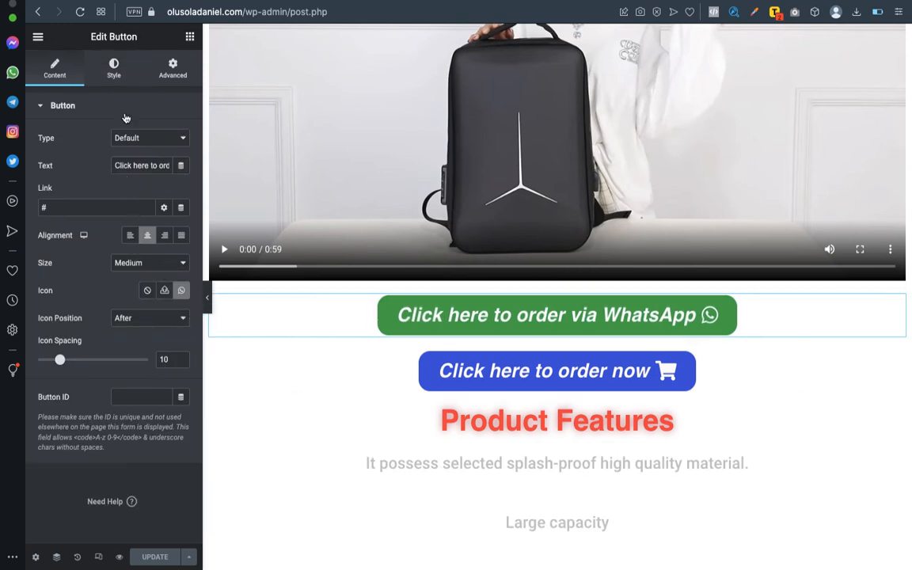
{"action": "left_click", "coordinate": [115, 63]}
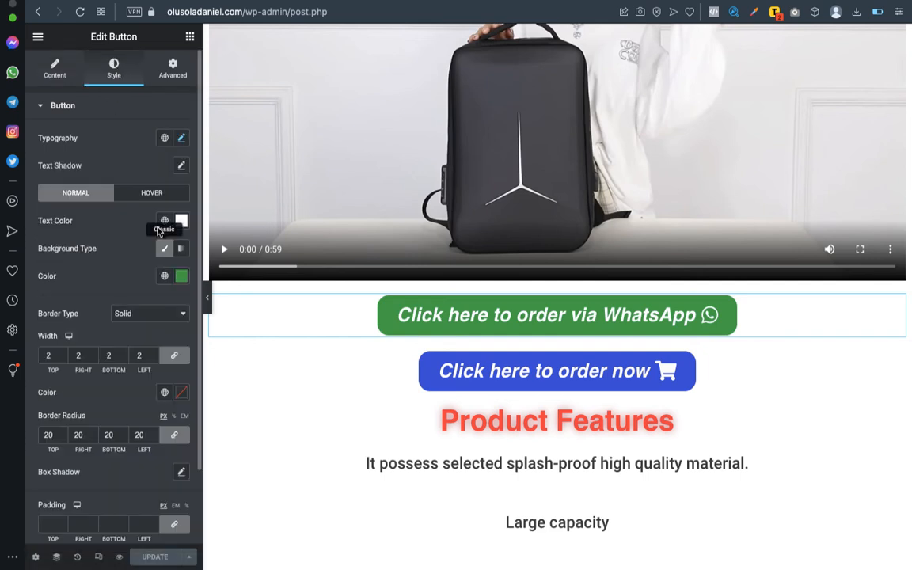
{"action": "left_click", "coordinate": [151, 194]}
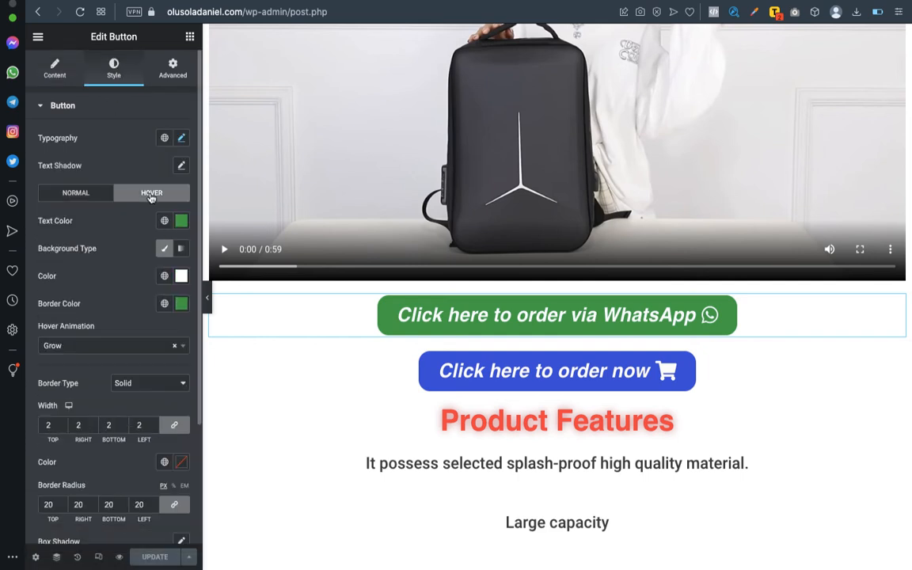
{"action": "left_click", "coordinate": [182, 224]}
{"action": "left_click", "coordinate": [208, 247]}
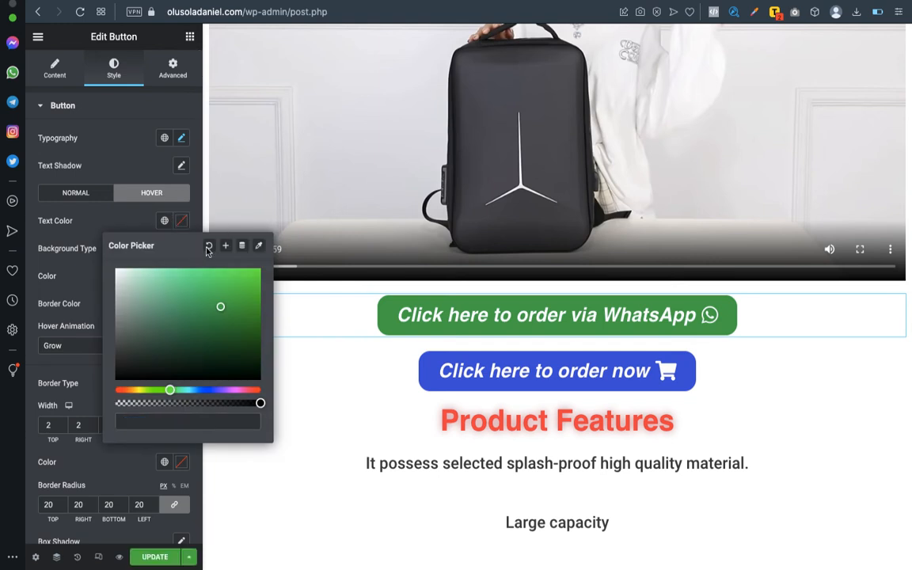
{"action": "left_click", "coordinate": [69, 220]}
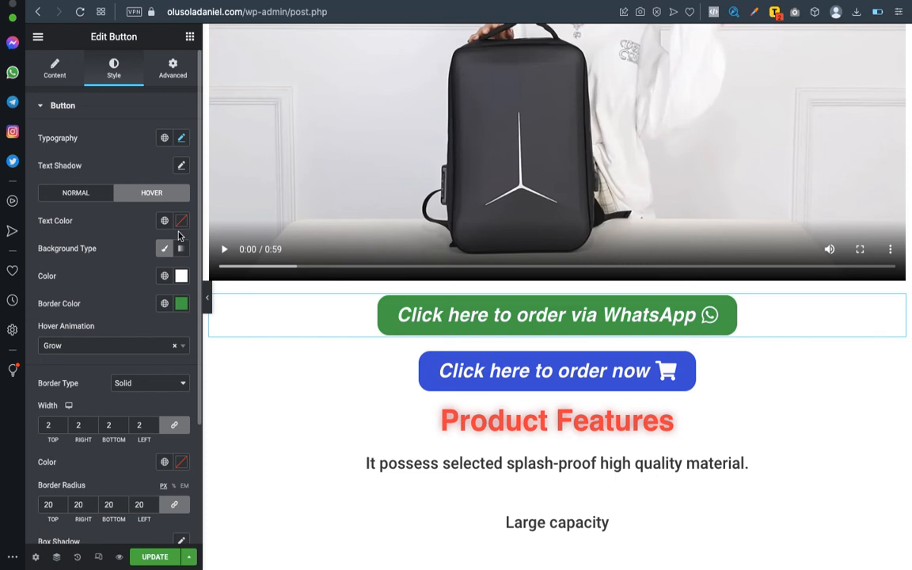
{"action": "left_click", "coordinate": [179, 304]}
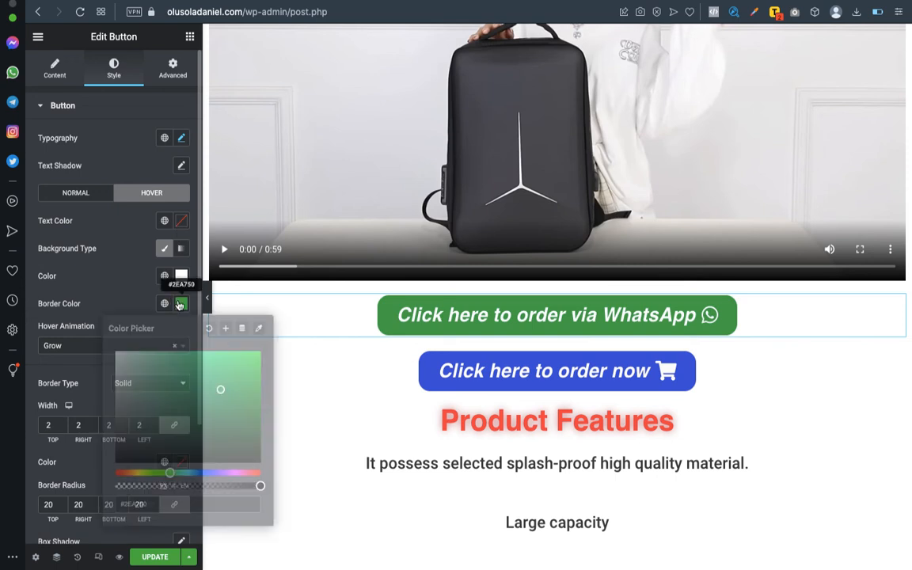
{"action": "left_click", "coordinate": [208, 331]}
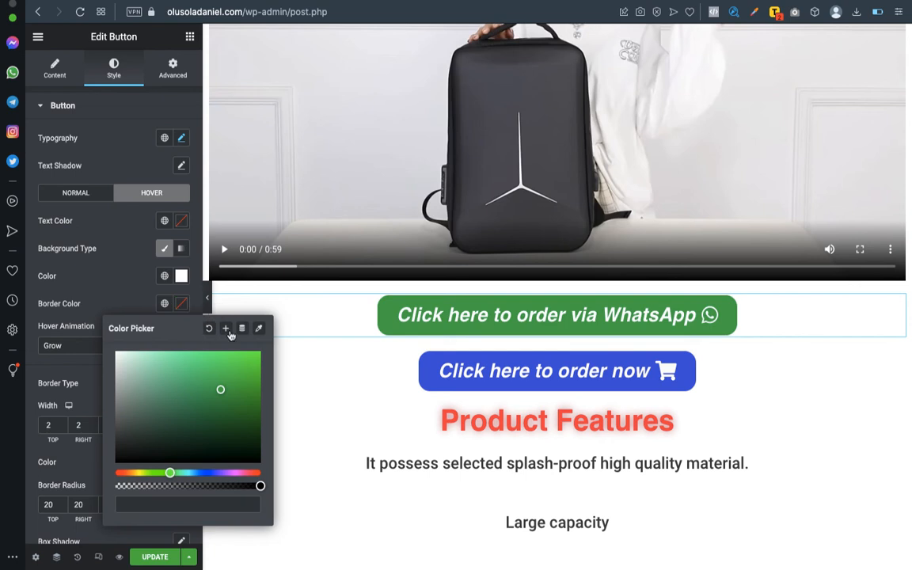
{"action": "left_click", "coordinate": [132, 277]}
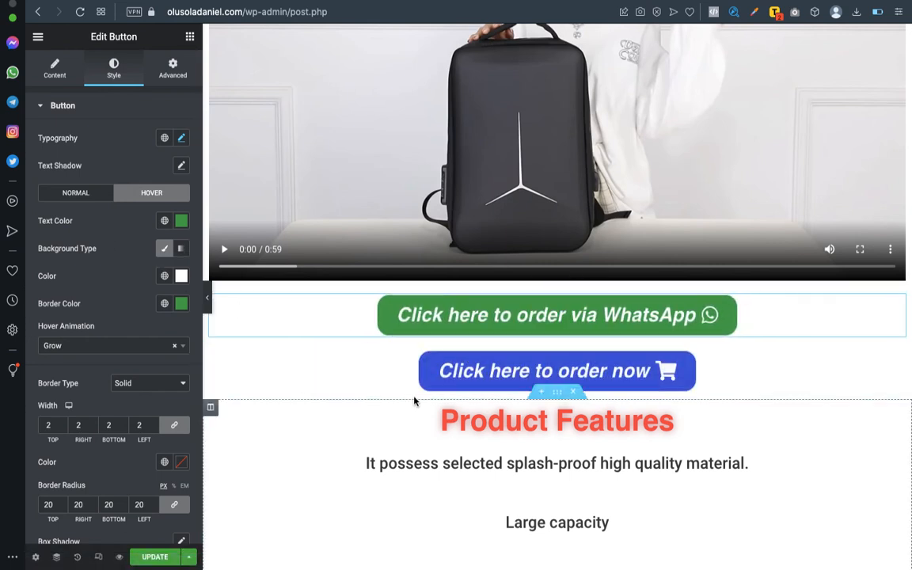
Save the button style changes with Update and preview the live page.
{"action": "scroll", "coordinate": [427, 399], "scroll_direction": "down", "scroll_amount": 10}
{"action": "scroll", "coordinate": [427, 398], "scroll_direction": "down", "scroll_amount": 4}
{"action": "scroll", "coordinate": [427, 398], "scroll_direction": "up", "scroll_amount": 15}
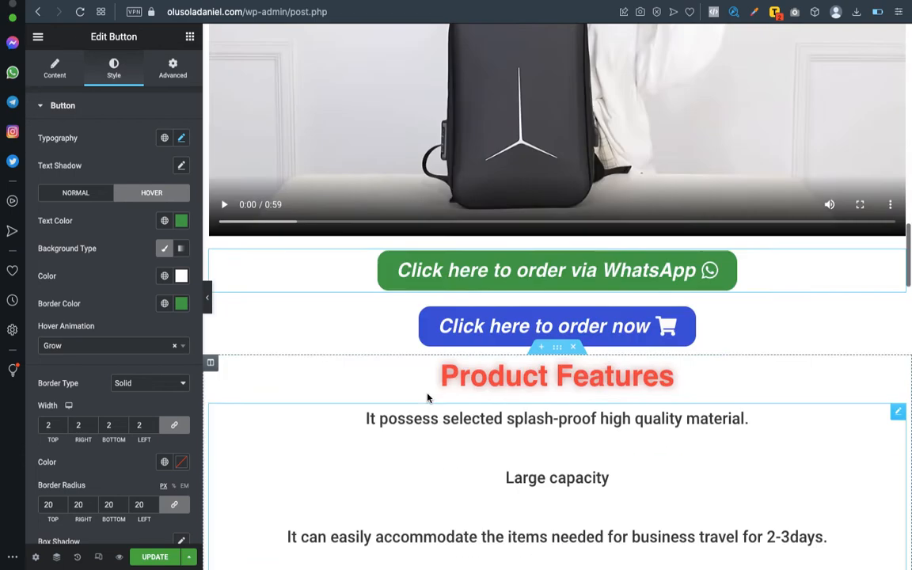
{"action": "scroll", "coordinate": [566, 353], "scroll_direction": "up", "scroll_amount": 15}
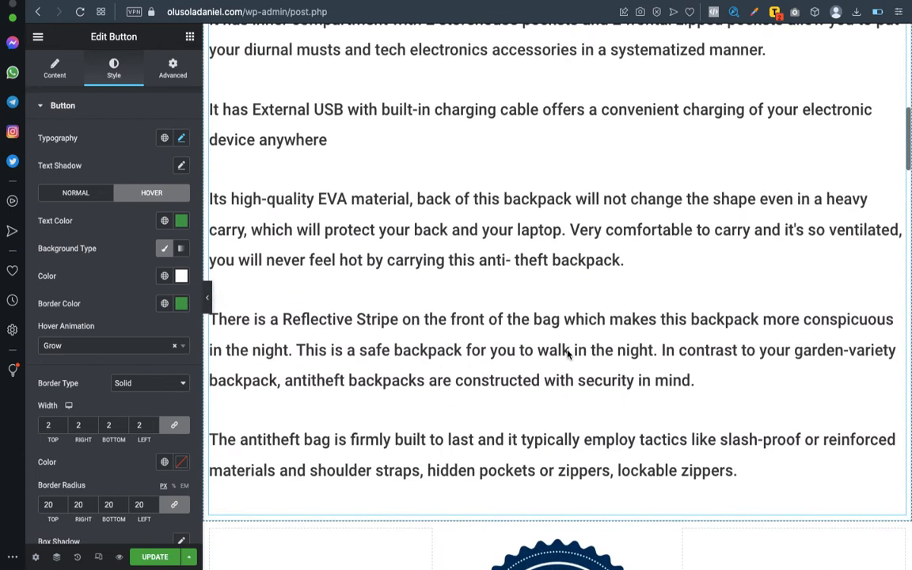
{"action": "scroll", "coordinate": [567, 354], "scroll_direction": "down", "scroll_amount": 1}
{"action": "scroll", "coordinate": [566, 352], "scroll_direction": "up", "scroll_amount": 3}
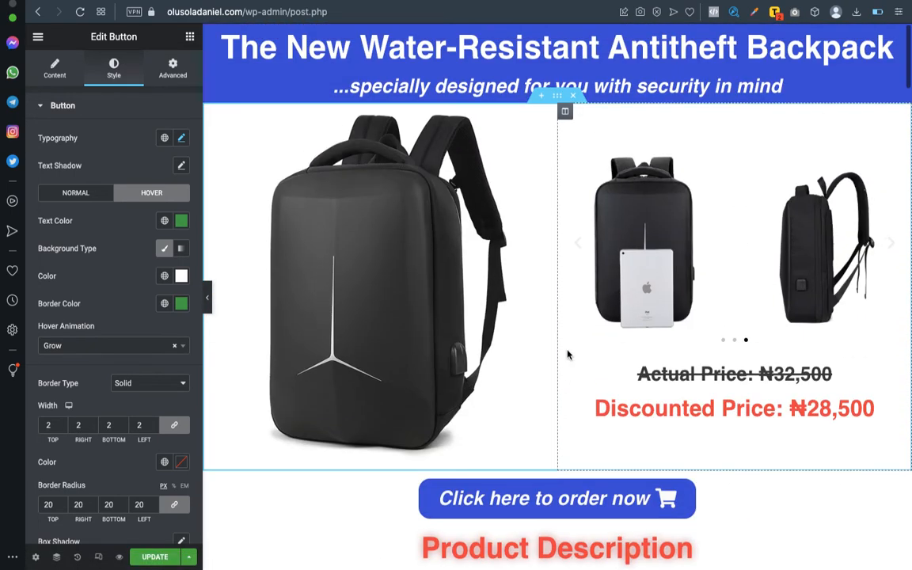
{"action": "left_click", "coordinate": [155, 557]}
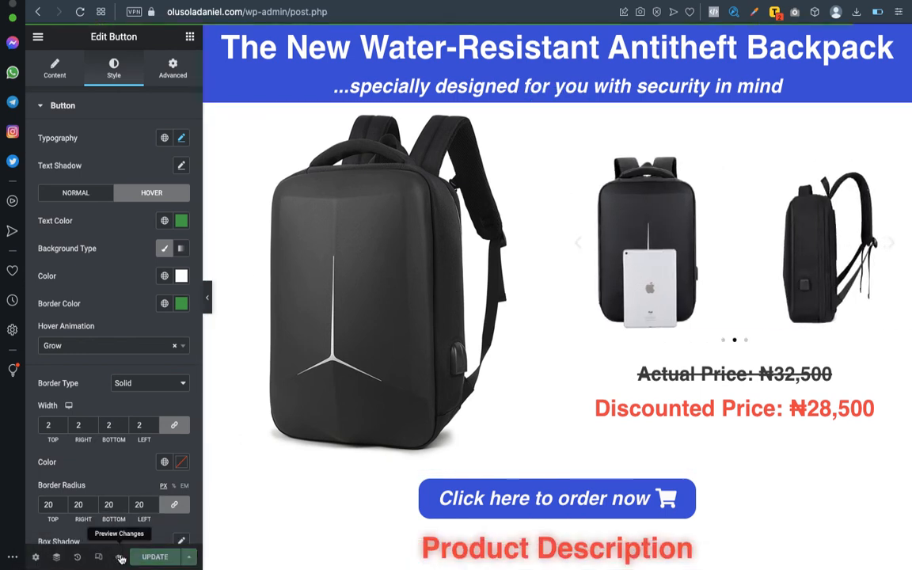
{"action": "left_click", "coordinate": [119, 559]}
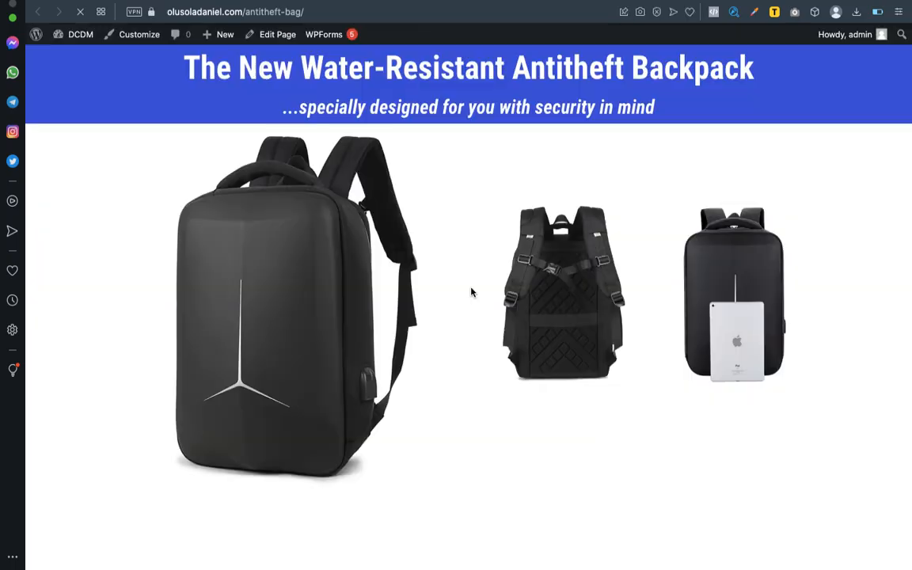
Scroll down to the live order form and enter 1 in the Quantity field.
{"action": "scroll", "coordinate": [471, 292], "scroll_direction": "down", "scroll_amount": 2}
{"action": "scroll", "coordinate": [471, 292], "scroll_direction": "down", "scroll_amount": 8}
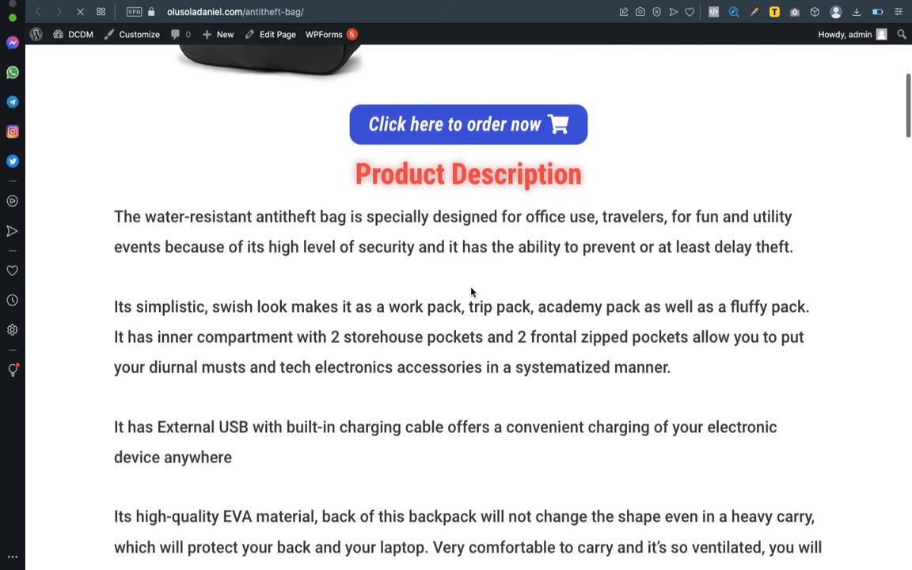
{"action": "scroll", "coordinate": [471, 292], "scroll_direction": "up", "scroll_amount": 5}
{"action": "scroll", "coordinate": [471, 292], "scroll_direction": "down", "scroll_amount": 12}
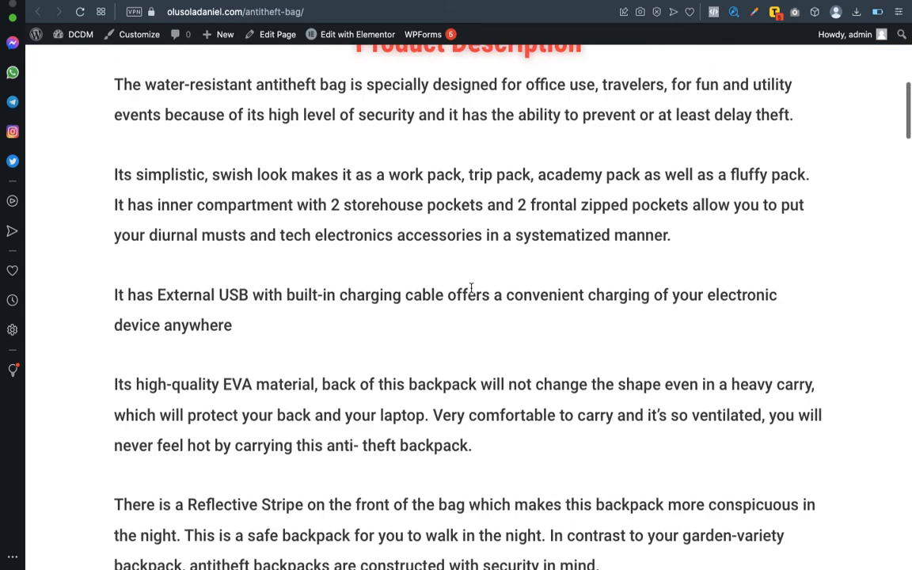
{"action": "scroll", "coordinate": [472, 285], "scroll_direction": "down", "scroll_amount": 8}
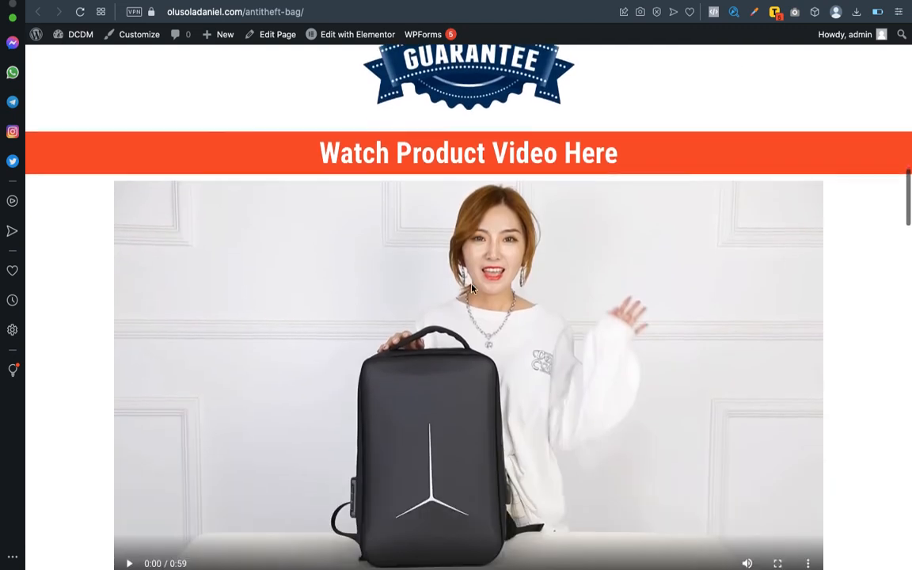
{"action": "scroll", "coordinate": [472, 285], "scroll_direction": "down", "scroll_amount": 2}
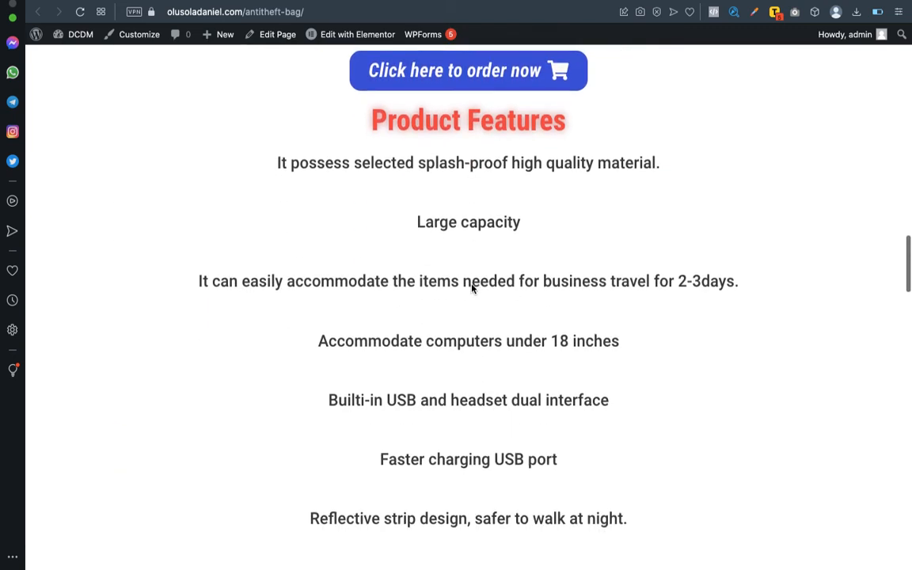
{"action": "scroll", "coordinate": [472, 286], "scroll_direction": "up", "scroll_amount": 3}
{"action": "scroll", "coordinate": [471, 287], "scroll_direction": "down", "scroll_amount": 4}
{"action": "scroll", "coordinate": [472, 289], "scroll_direction": "down", "scroll_amount": 12}
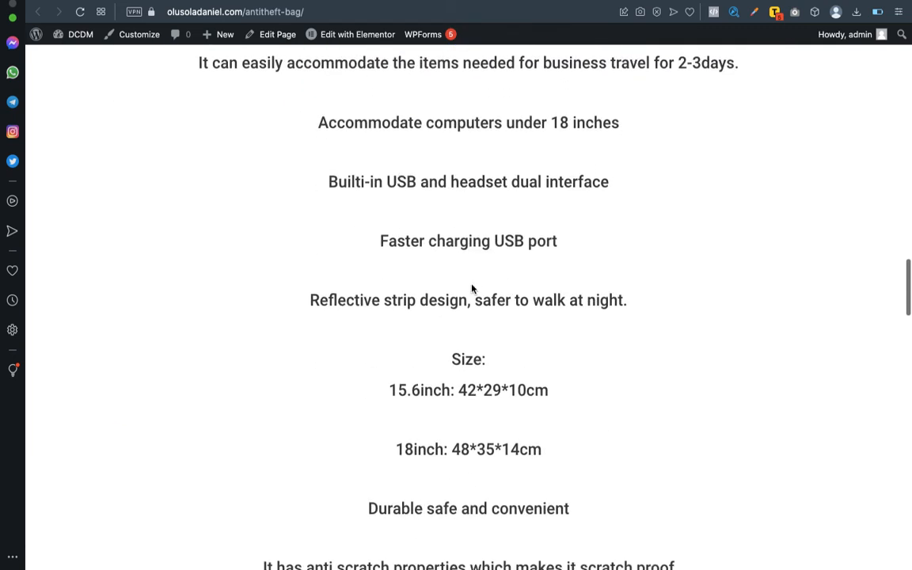
{"action": "scroll", "coordinate": [471, 289], "scroll_direction": "down", "scroll_amount": 10}
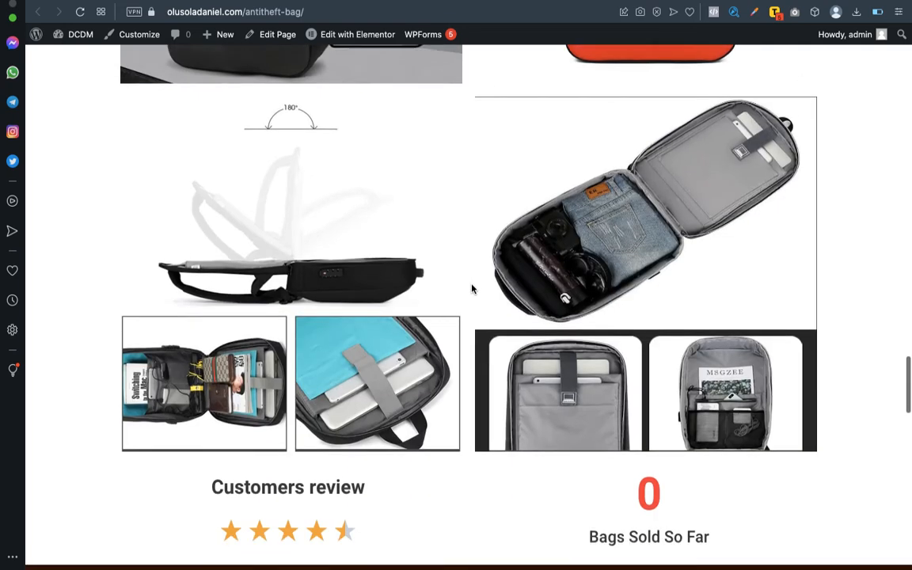
{"action": "scroll", "coordinate": [472, 286], "scroll_direction": "down", "scroll_amount": 6}
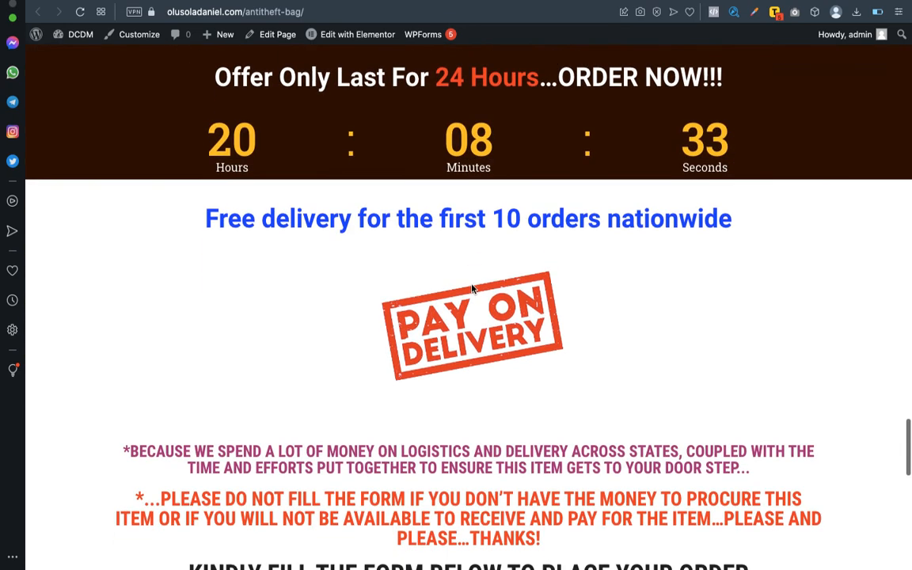
{"action": "scroll", "coordinate": [472, 289], "scroll_direction": "down", "scroll_amount": 5}
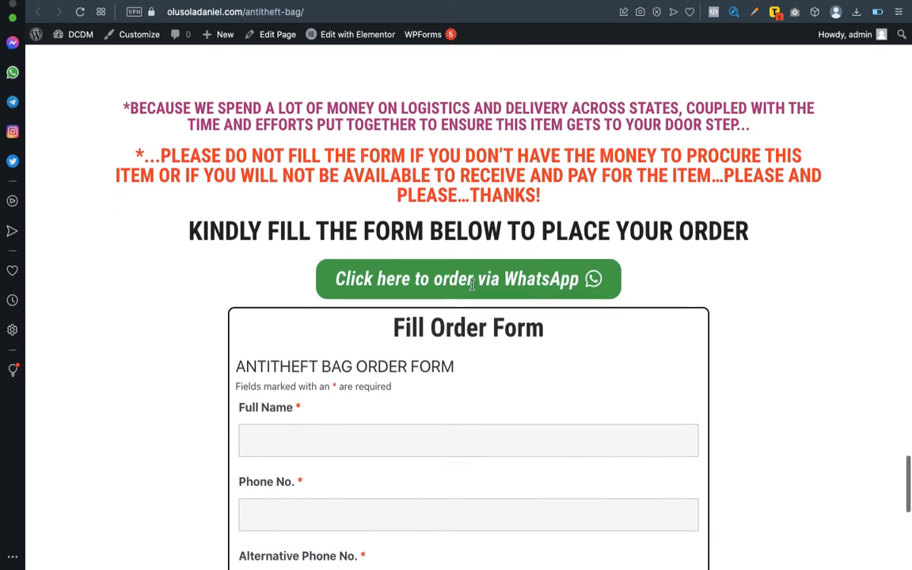
{"action": "scroll", "coordinate": [471, 285], "scroll_direction": "down", "scroll_amount": 5}
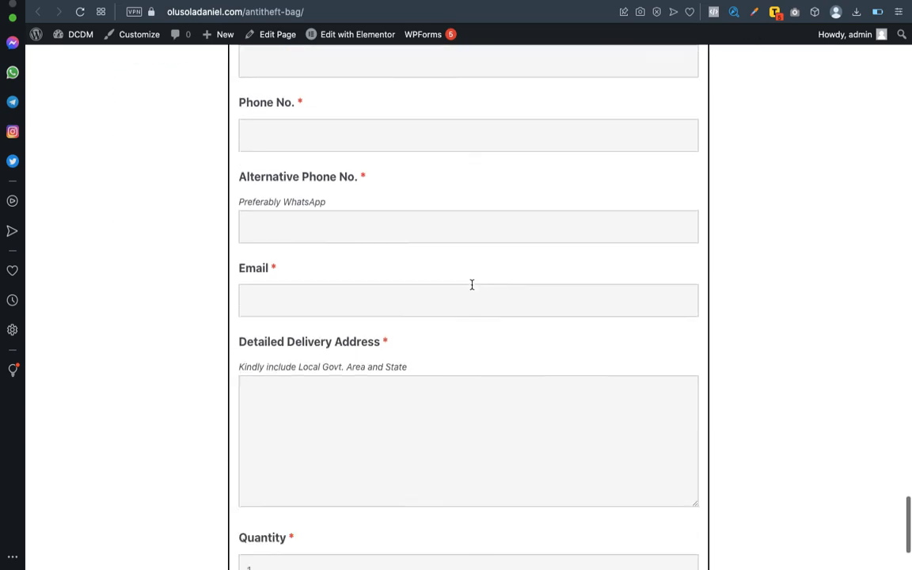
{"action": "left_click", "coordinate": [315, 429]}
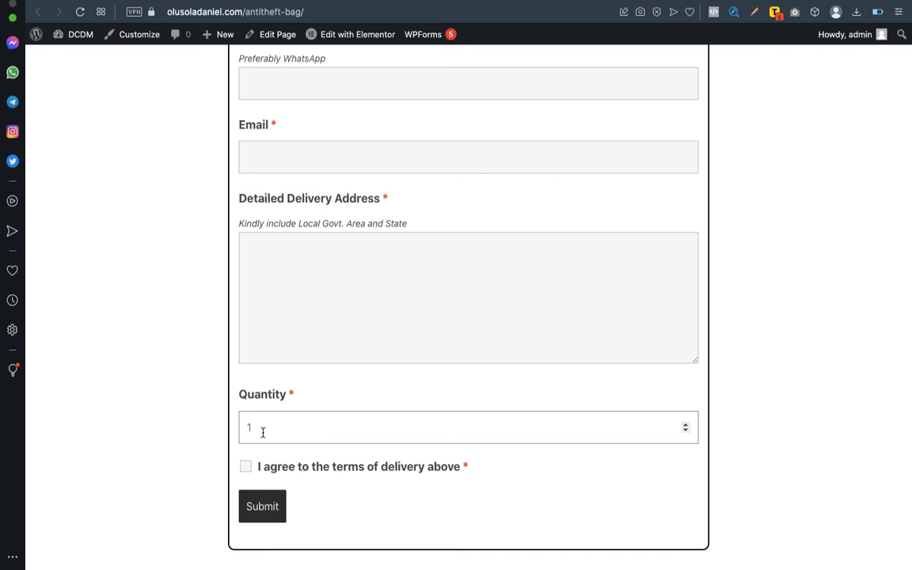
{"action": "left_click", "coordinate": [393, 360]}
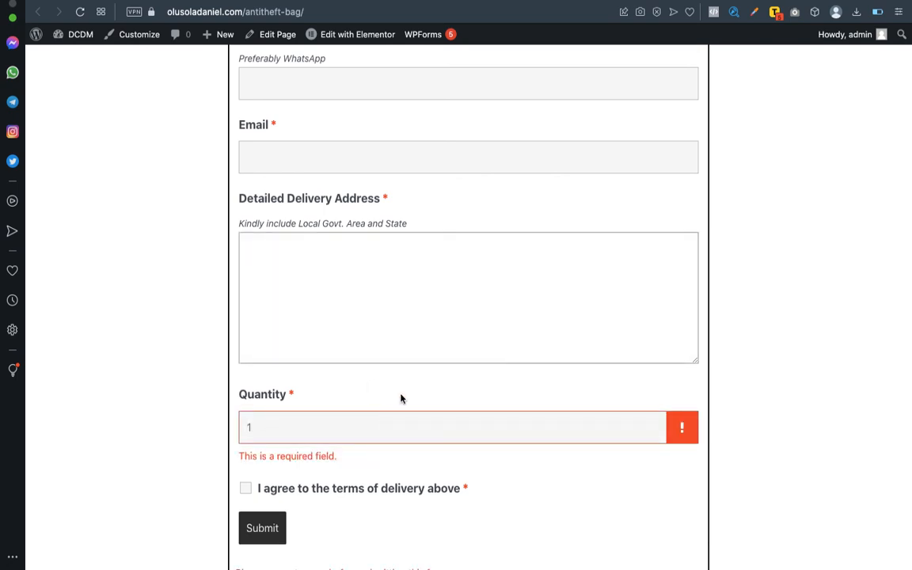
{"action": "left_click", "coordinate": [401, 398]}
{"action": "left_click", "coordinate": [318, 458]}
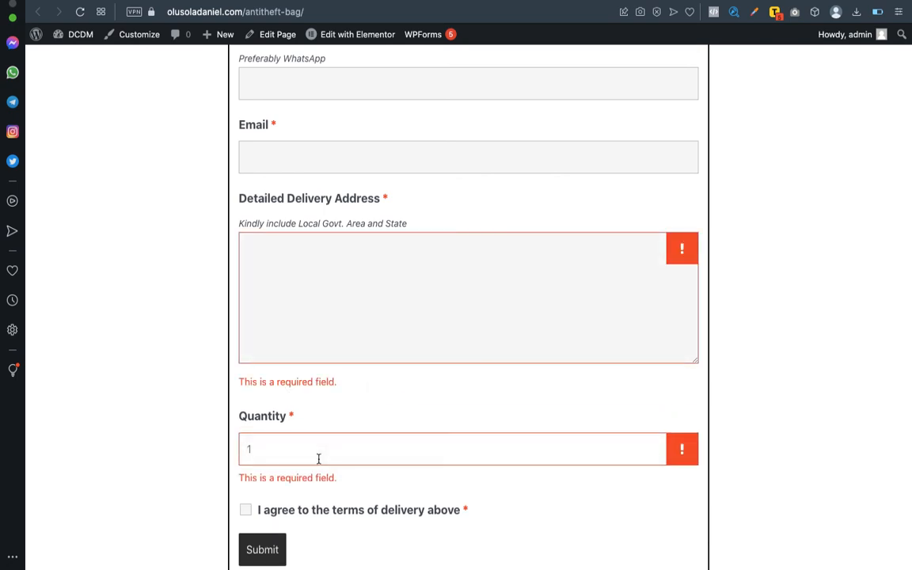
{"action": "type", "text": "1"}
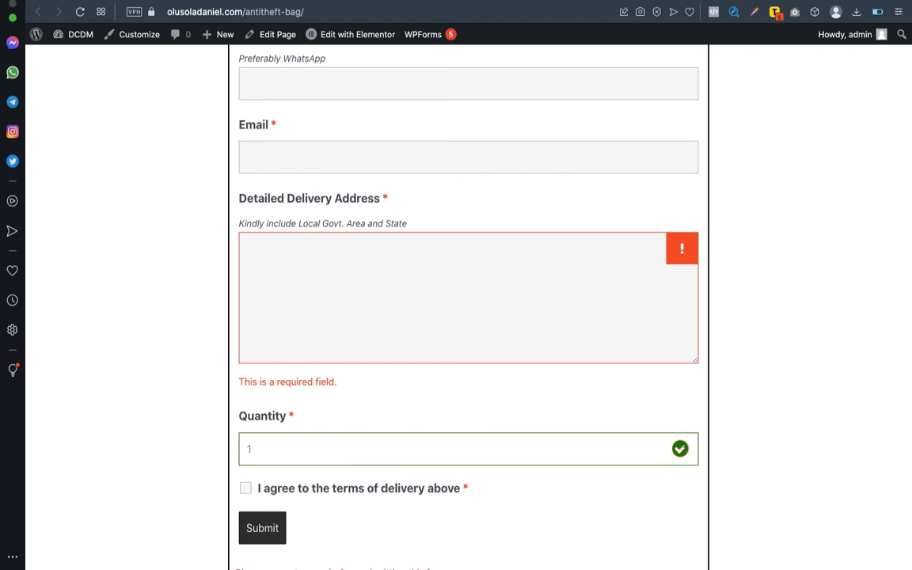
Start filling in the customer's name in the Full Name field.
{"action": "scroll", "coordinate": [385, 419], "scroll_direction": "up", "scroll_amount": 3}
{"action": "scroll", "coordinate": [385, 420], "scroll_direction": "up", "scroll_amount": 5}
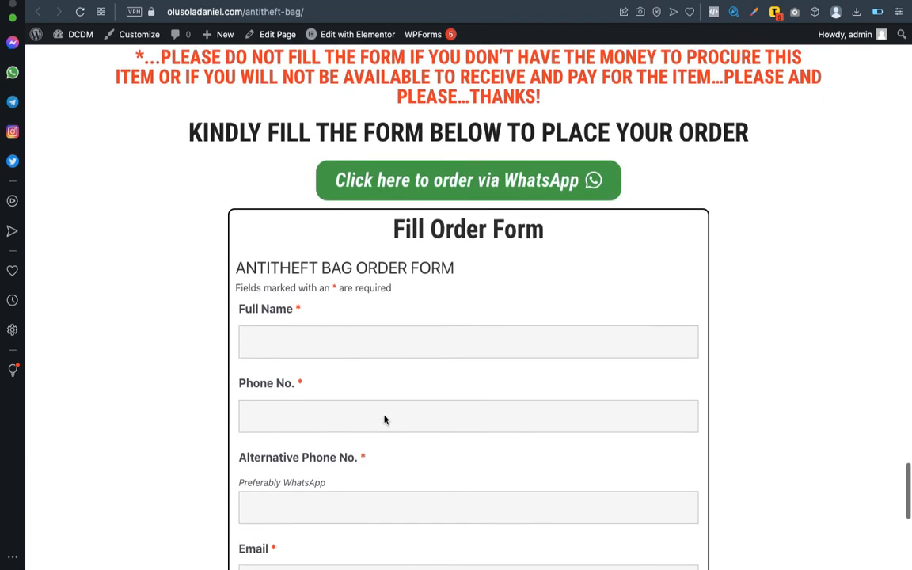
{"action": "scroll", "coordinate": [382, 419], "scroll_direction": "down", "scroll_amount": 1}
{"action": "left_click", "coordinate": [314, 304]}
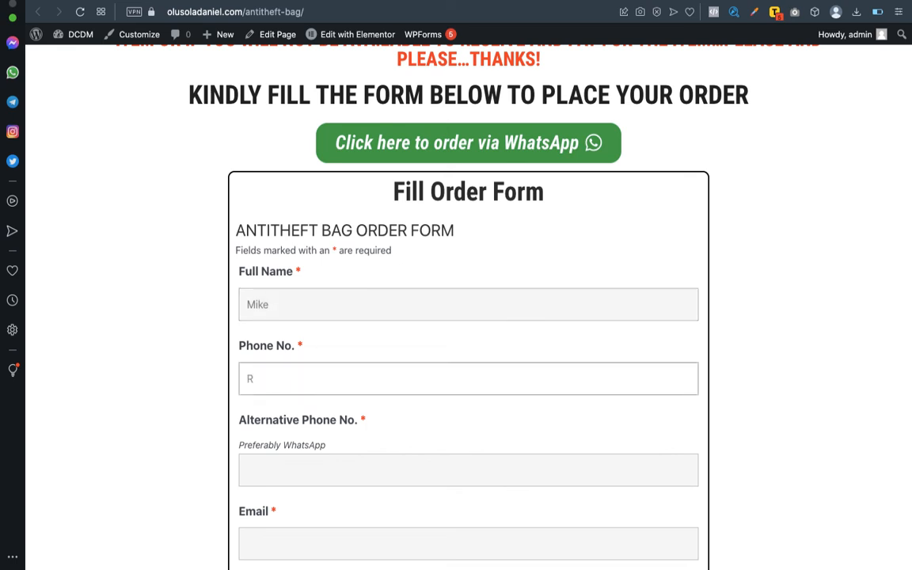
Enter the test phone numbers and the customer's email address.
{"action": "left_click", "coordinate": [325, 307]}
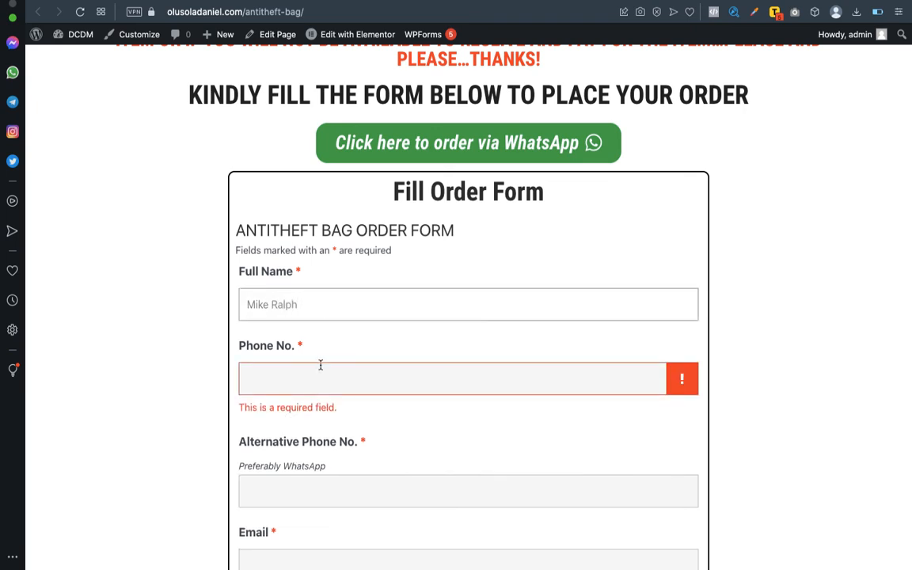
{"action": "type", "text": "123456789"}
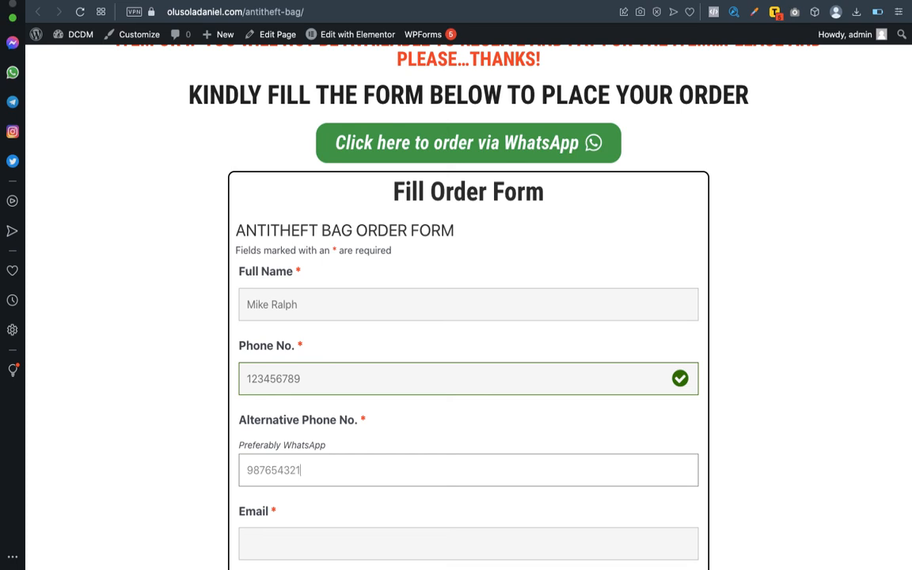
{"action": "scroll", "coordinate": [393, 469], "scroll_direction": "down", "scroll_amount": 2}
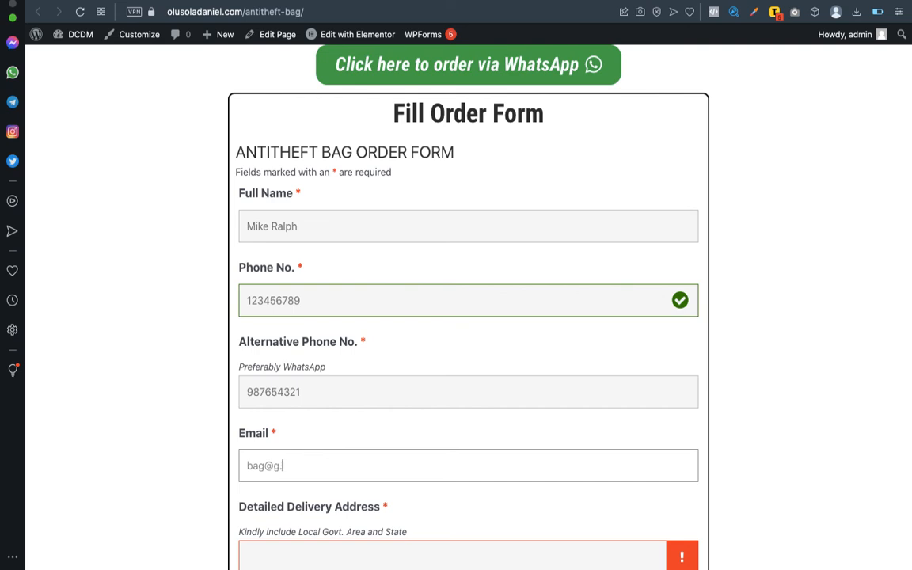
{"action": "type", "text": "com"}
{"action": "scroll", "coordinate": [469, 441], "scroll_direction": "down", "scroll_amount": 3}
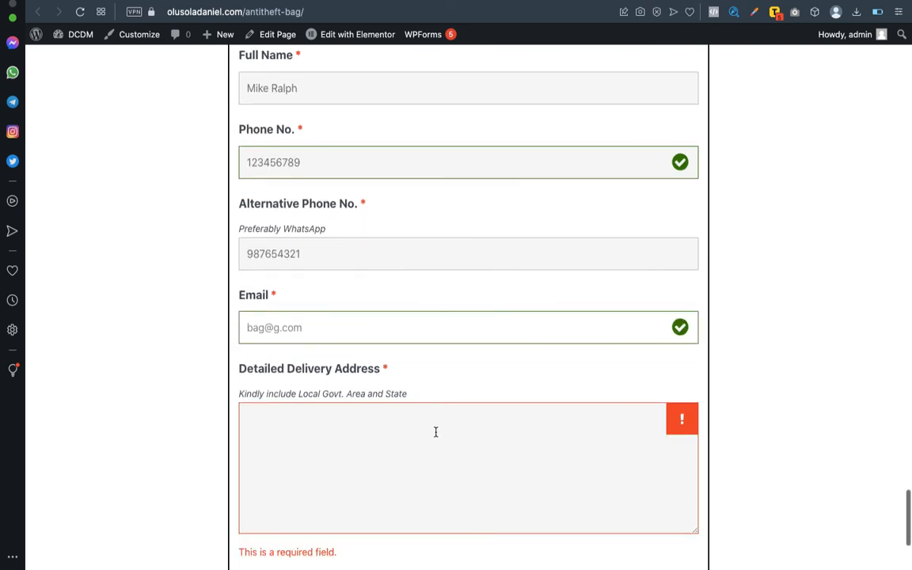
Enter the delivery address and tick the terms of delivery checkbox.
{"action": "left_click", "coordinate": [435, 431]}
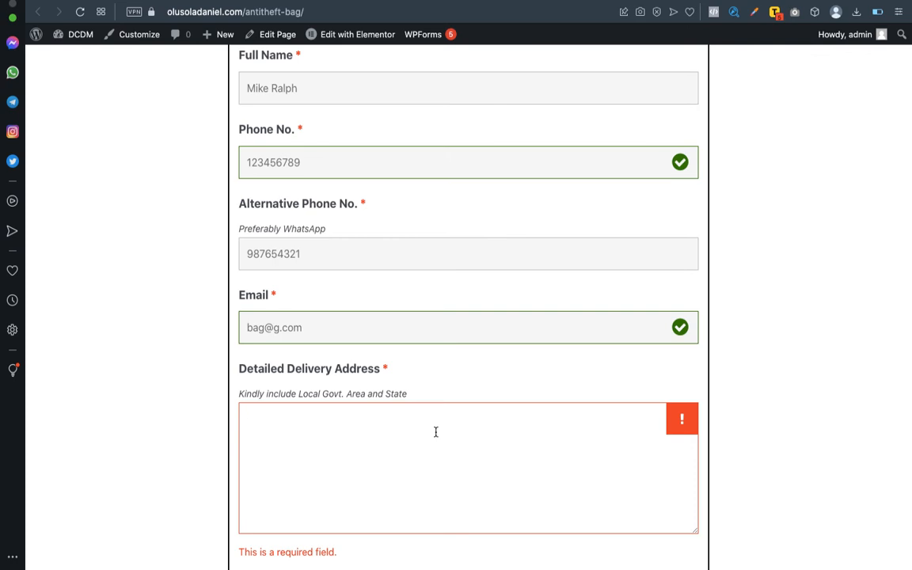
{"action": "type", "text": "Lagos"}
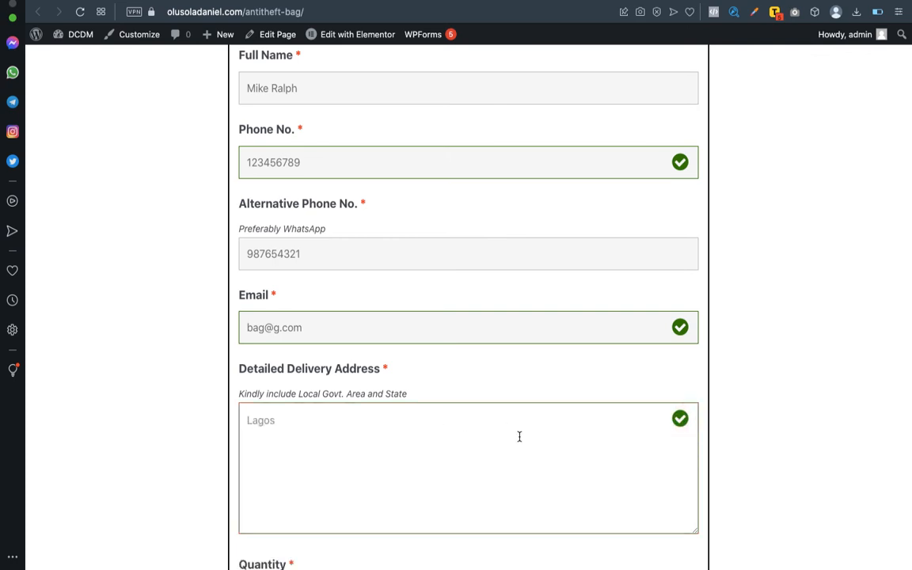
{"action": "scroll", "coordinate": [519, 436], "scroll_direction": "down", "scroll_amount": 3}
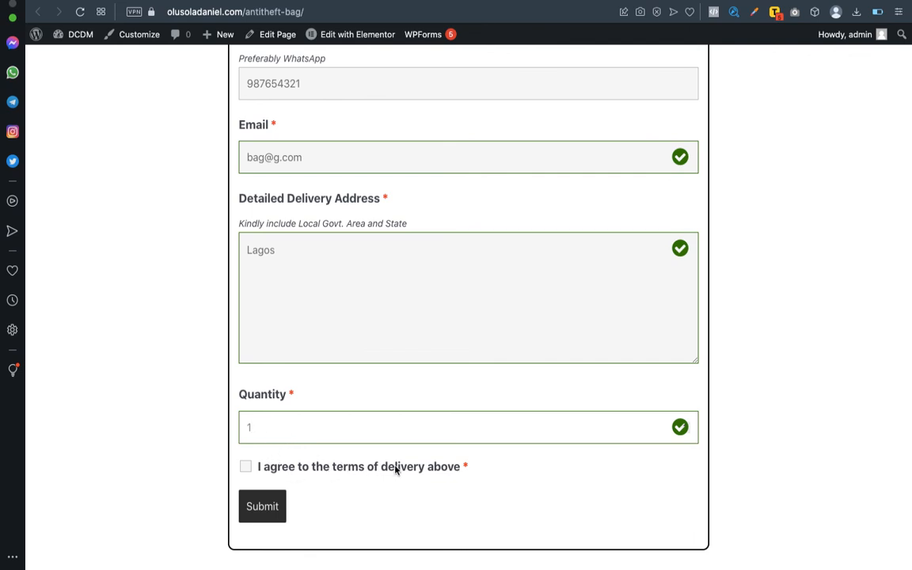
{"action": "left_click", "coordinate": [246, 467]}
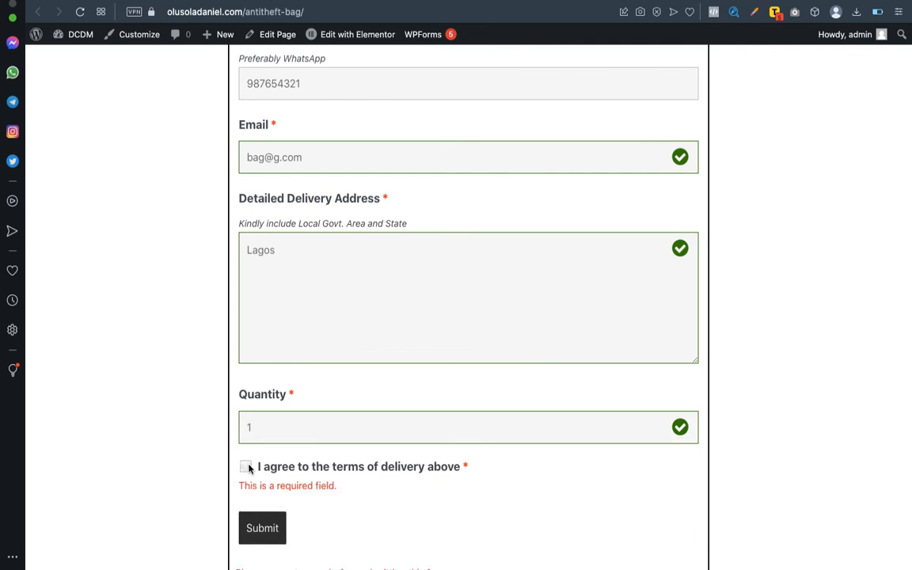
{"action": "left_click", "coordinate": [246, 467]}
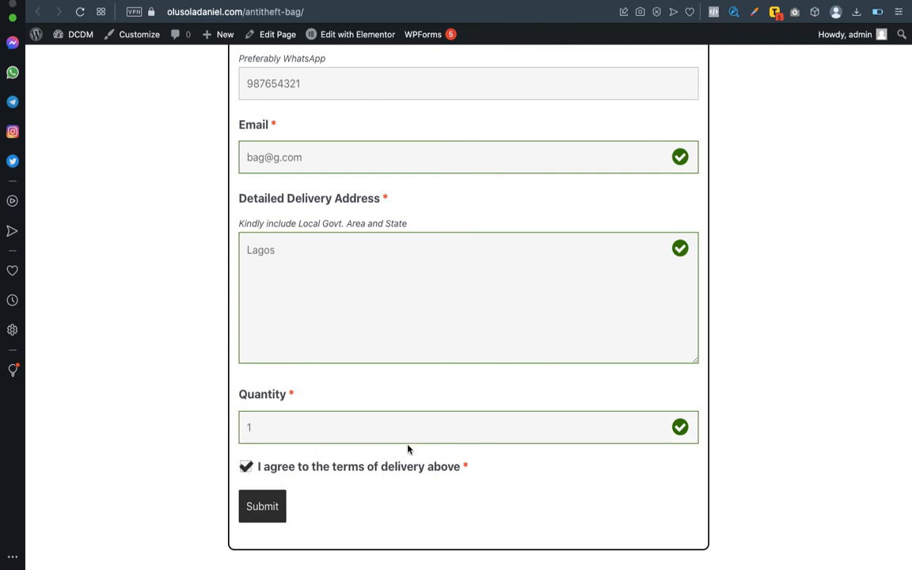
Submit the test order and check the 'successfully submitted' confirmation.
{"action": "scroll", "coordinate": [517, 391], "scroll_direction": "up", "scroll_amount": 5}
{"action": "scroll", "coordinate": [517, 396], "scroll_direction": "down", "scroll_amount": 2}
{"action": "scroll", "coordinate": [517, 395], "scroll_direction": "up", "scroll_amount": 2}
{"action": "scroll", "coordinate": [517, 394], "scroll_direction": "down", "scroll_amount": 1}
{"action": "scroll", "coordinate": [517, 392], "scroll_direction": "up", "scroll_amount": 1}
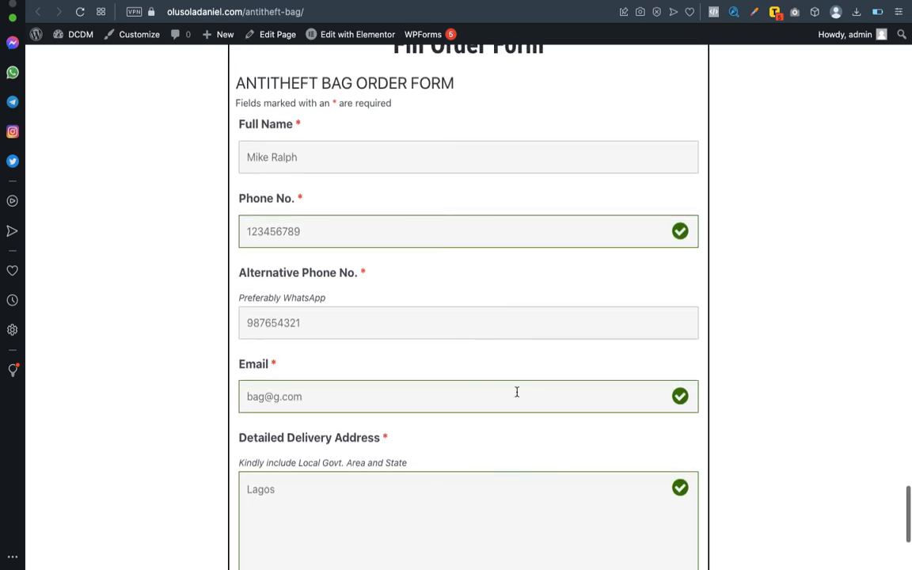
{"action": "scroll", "coordinate": [516, 392], "scroll_direction": "down", "scroll_amount": 4}
{"action": "left_click", "coordinate": [261, 509]}
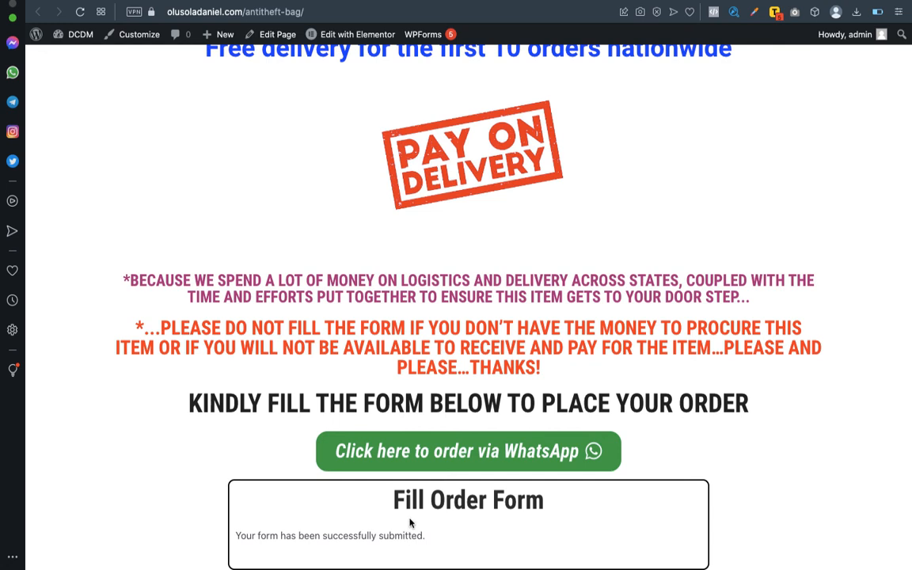
{"action": "scroll", "coordinate": [542, 216], "scroll_direction": "up", "scroll_amount": 1}
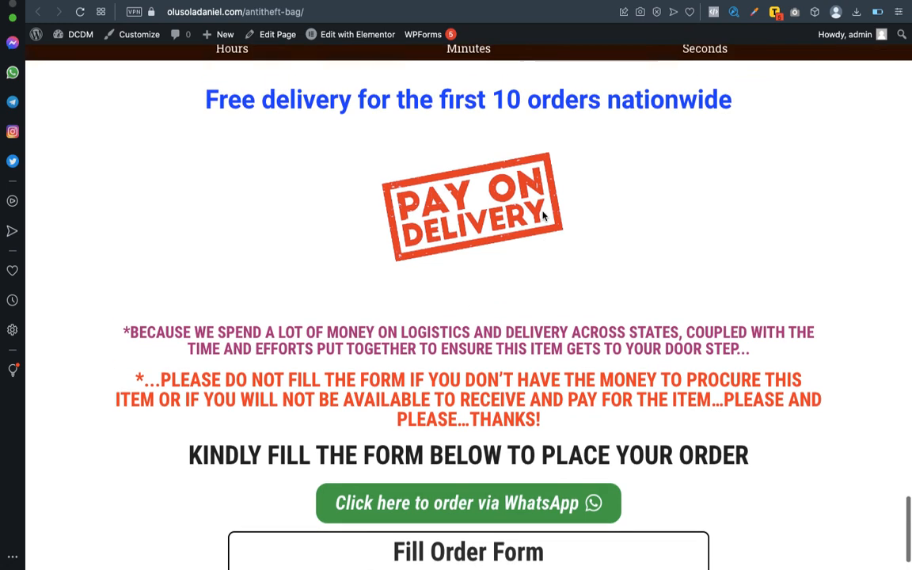
{"action": "scroll", "coordinate": [543, 216], "scroll_direction": "down", "scroll_amount": 1}
{"action": "scroll", "coordinate": [543, 216], "scroll_direction": "up", "scroll_amount": 1}
{"action": "scroll", "coordinate": [543, 216], "scroll_direction": "up", "scroll_amount": 1}
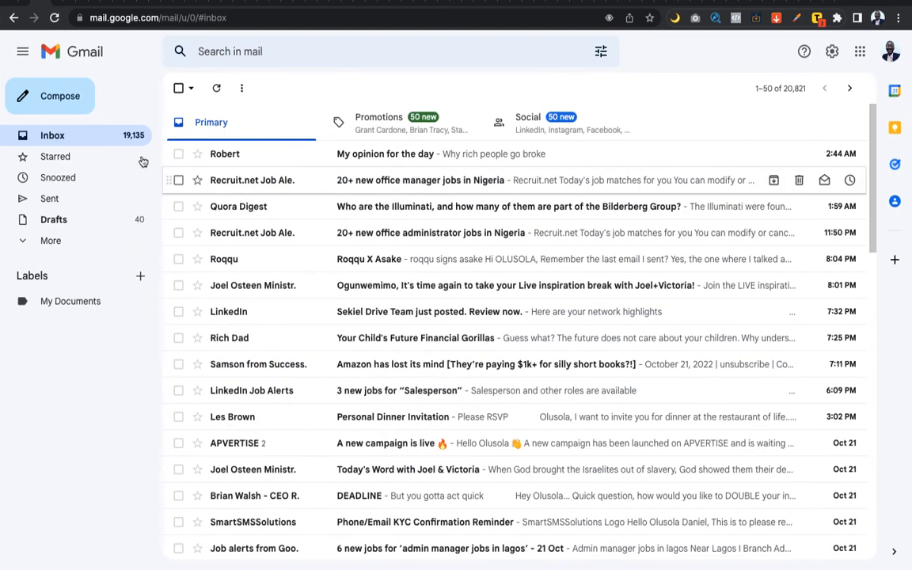
Reload Gmail, open the 'Antitheft Bag Order' email, then return to the live order page.
{"action": "left_click", "coordinate": [52, 23]}
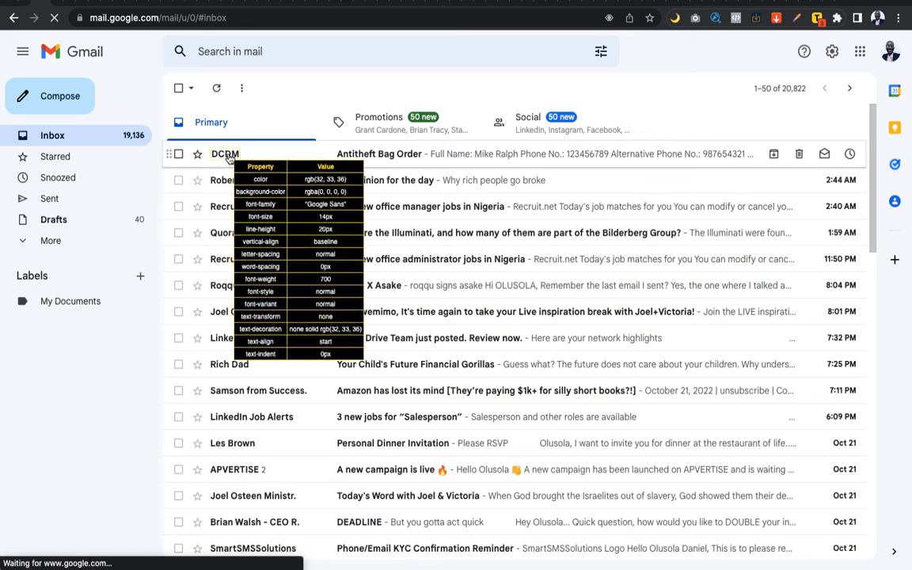
{"action": "mouse_move", "coordinate": [241, 158]}
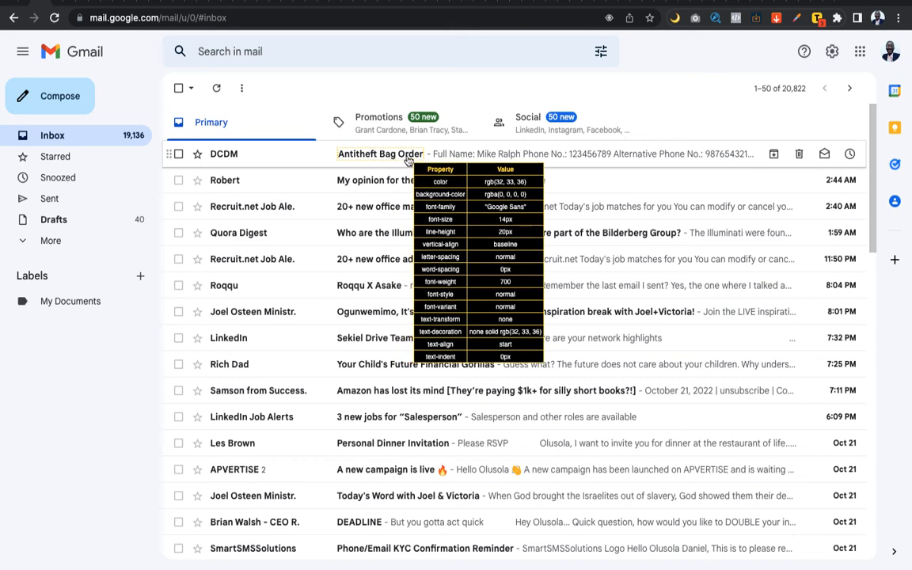
{"action": "left_click", "coordinate": [515, 157]}
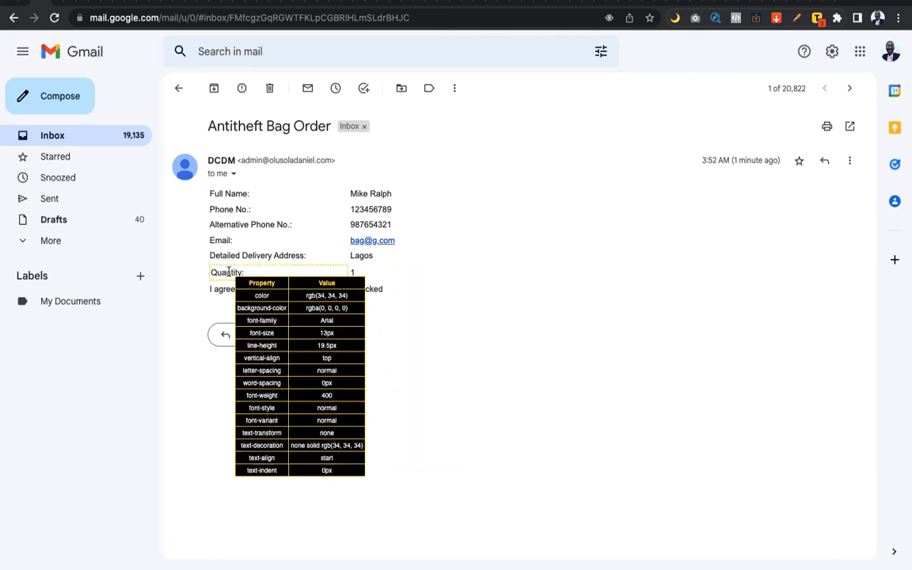
{"action": "key", "text": "Escape"}
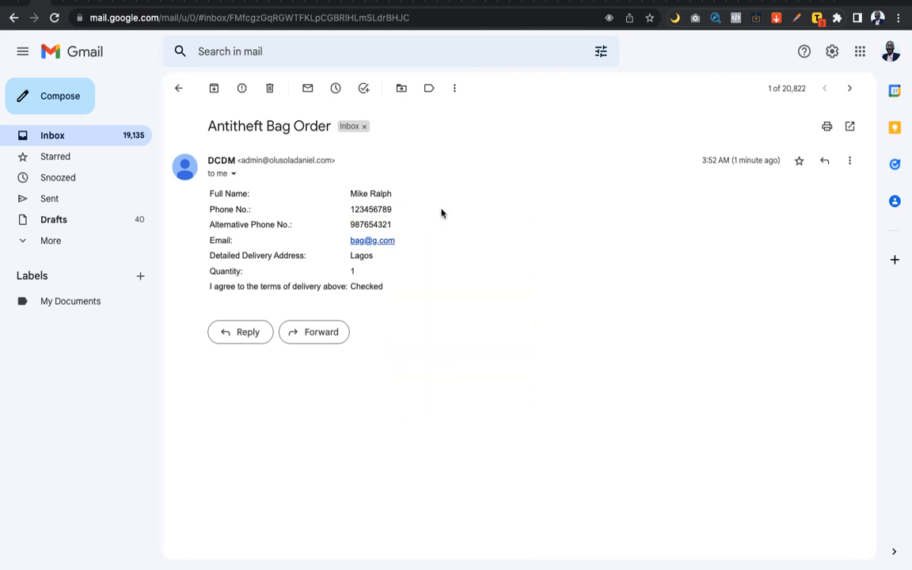
{"action": "key", "text": "ctrl+Left"}
{"action": "key", "text": "ctrl+Left"}
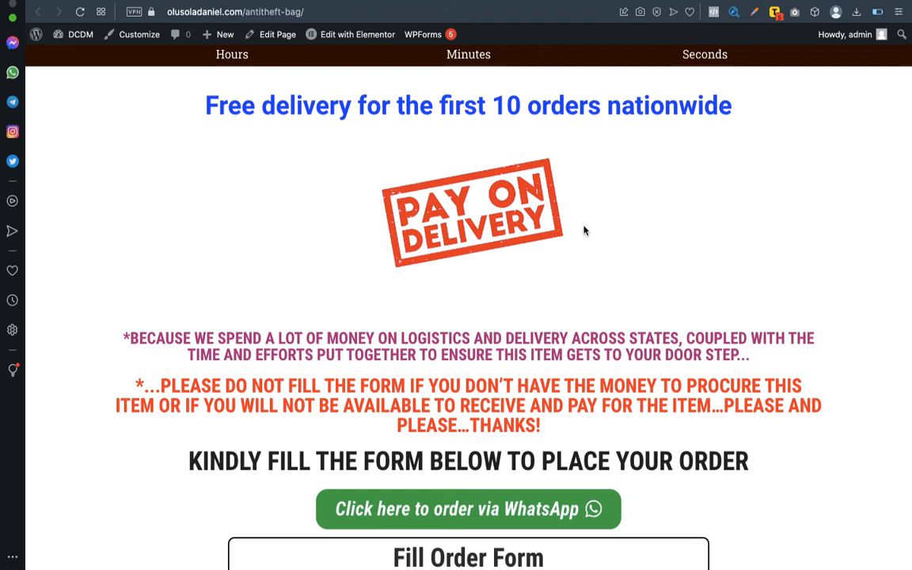
Compare the order email with the submitted form on the live page, then scroll back up.
{"action": "scroll", "coordinate": [584, 230], "scroll_direction": "down", "scroll_amount": 2}
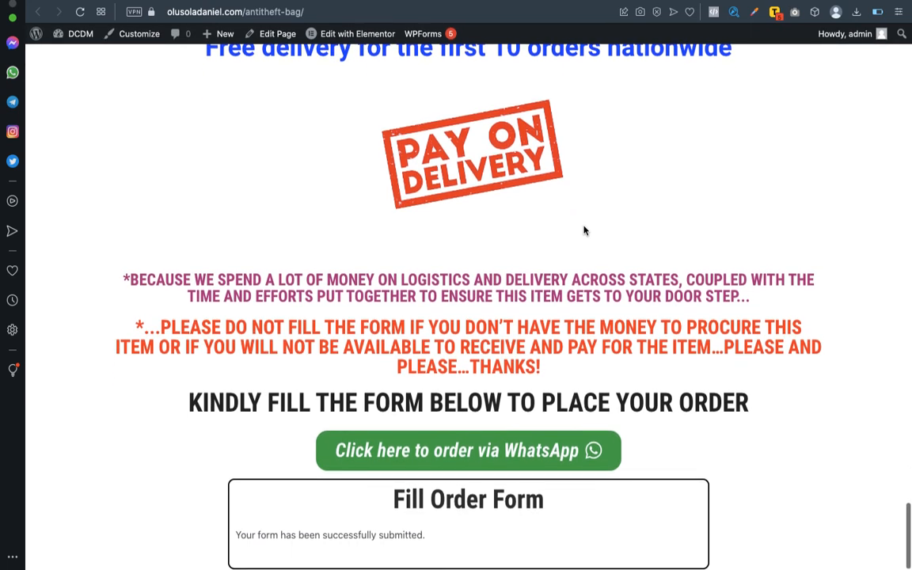
{"action": "key", "text": "ctrl+Right"}
{"action": "key", "text": "ctrl+Right"}
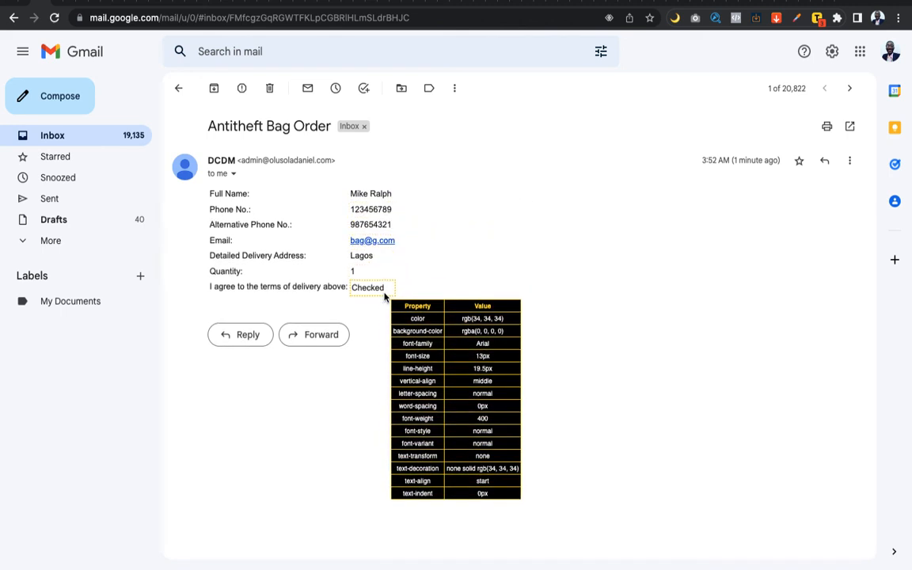
{"action": "key", "text": "ctrl+Left"}
{"action": "key", "text": "ctrl+Left"}
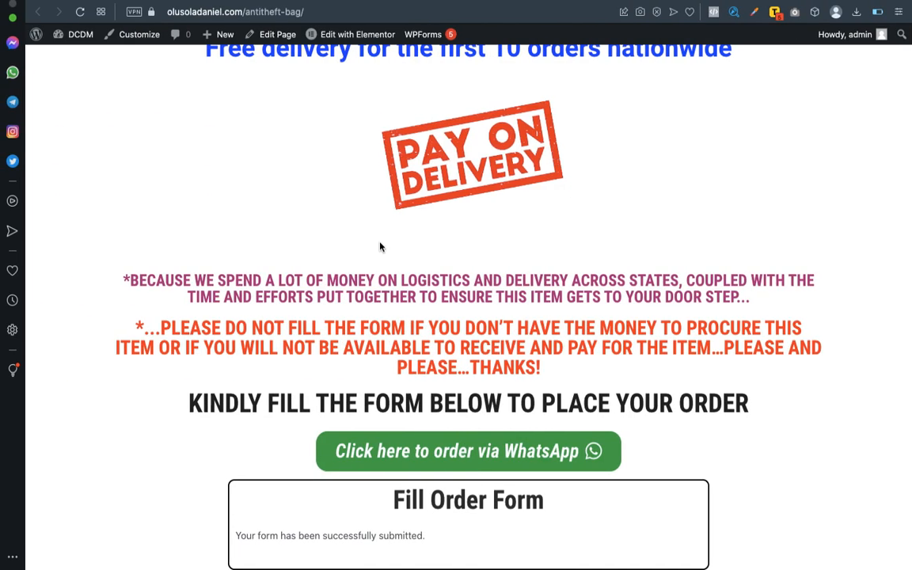
{"action": "scroll", "coordinate": [379, 247], "scroll_direction": "up", "scroll_amount": 10}
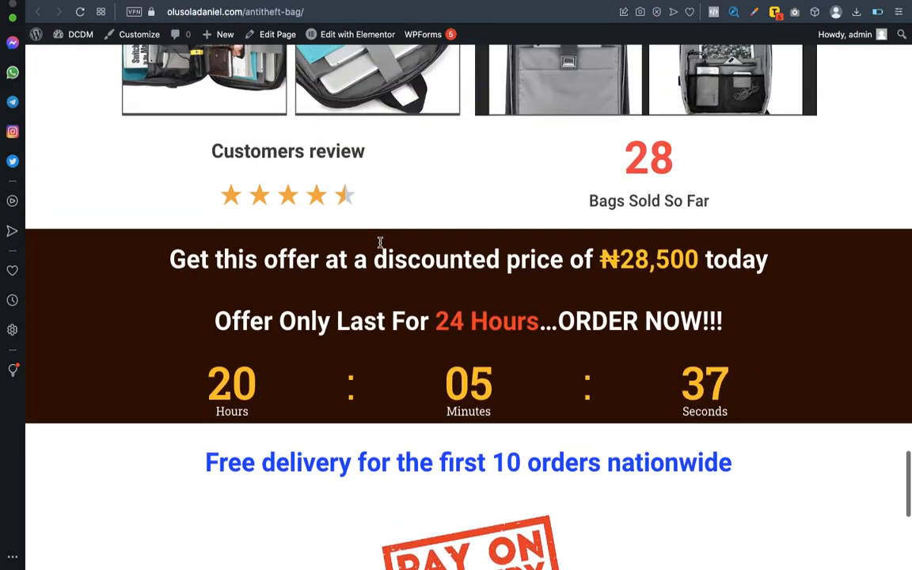
{"action": "scroll", "coordinate": [379, 247], "scroll_direction": "up", "scroll_amount": 10}
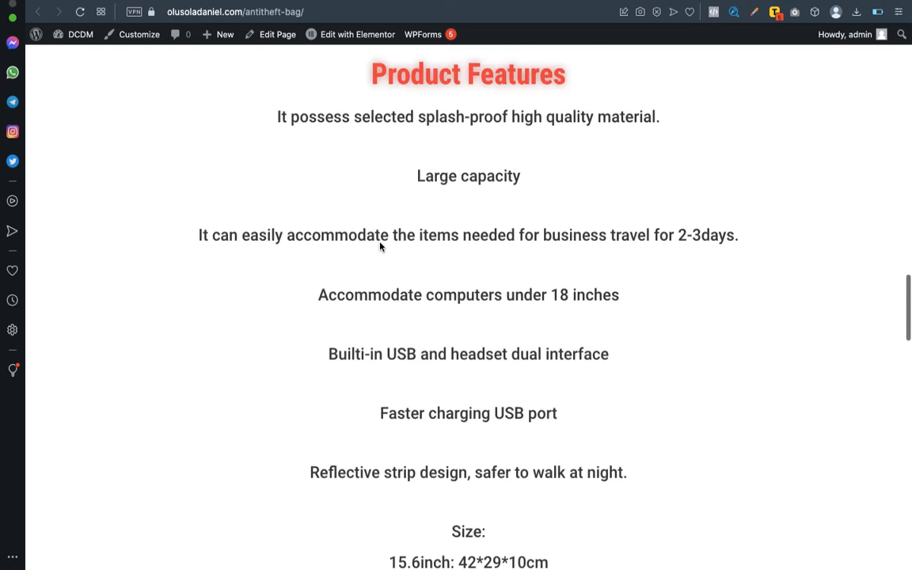
{"action": "scroll", "coordinate": [380, 248], "scroll_direction": "up", "scroll_amount": 1}
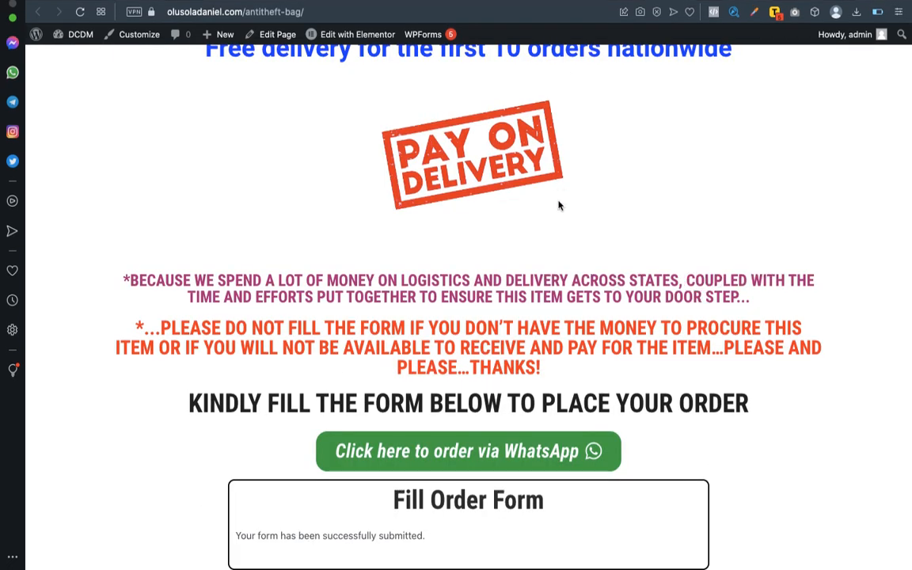
{"action": "scroll", "coordinate": [557, 206], "scroll_direction": "up", "scroll_amount": 15}
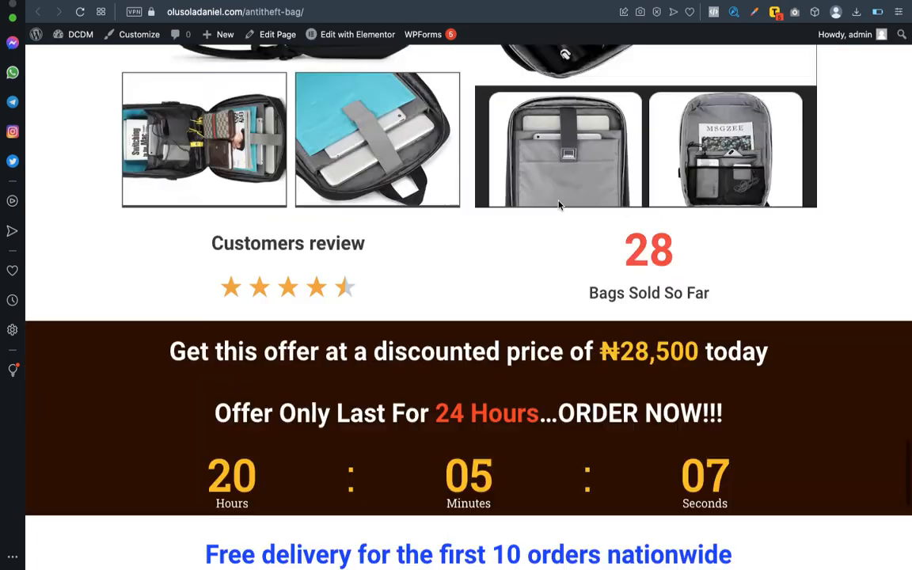
{"action": "scroll", "coordinate": [558, 205], "scroll_direction": "up", "scroll_amount": 15}
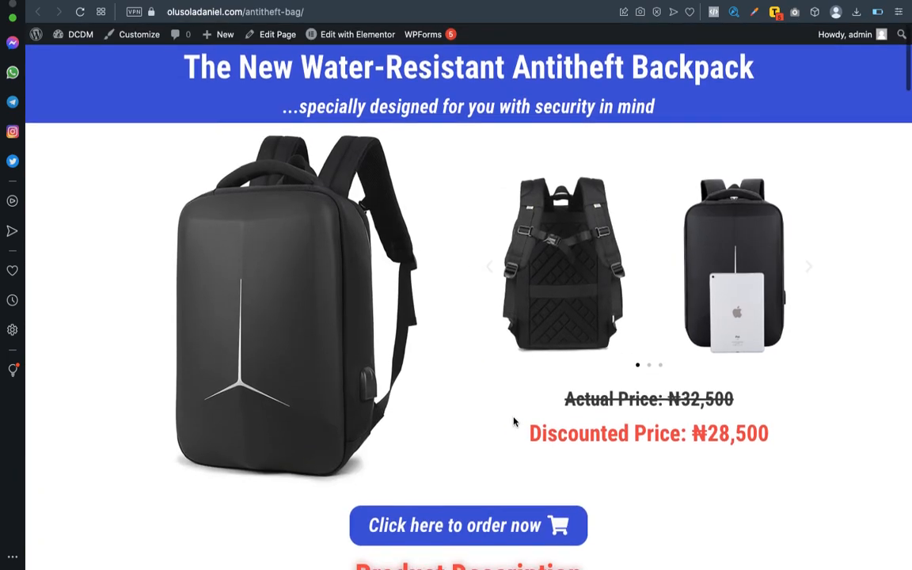
{"action": "scroll", "coordinate": [507, 380], "scroll_direction": "down", "scroll_amount": 5}
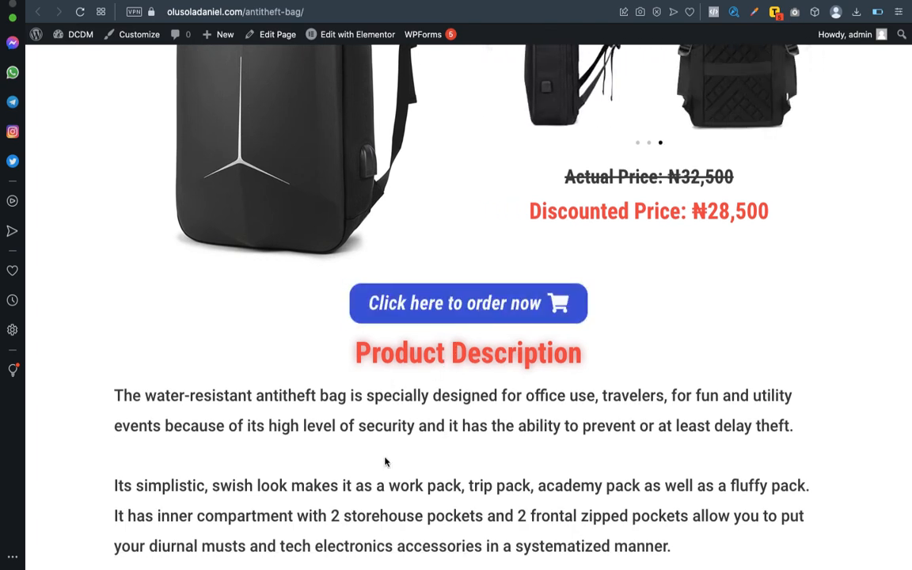
In the editor, check that the 'Click here to order now' button's link is still '#'.
{"action": "left_click", "coordinate": [632, 0]}
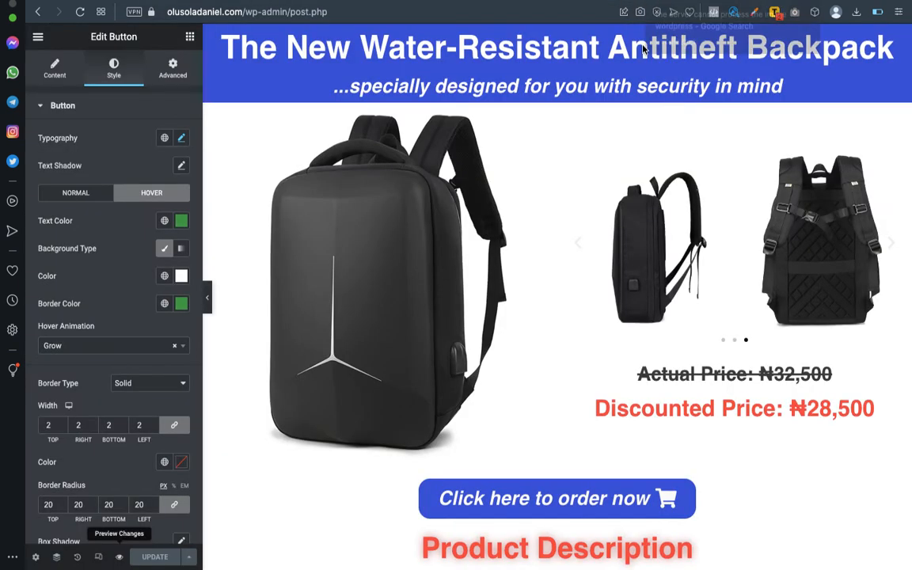
{"action": "scroll", "coordinate": [568, 405], "scroll_direction": "down", "scroll_amount": 5}
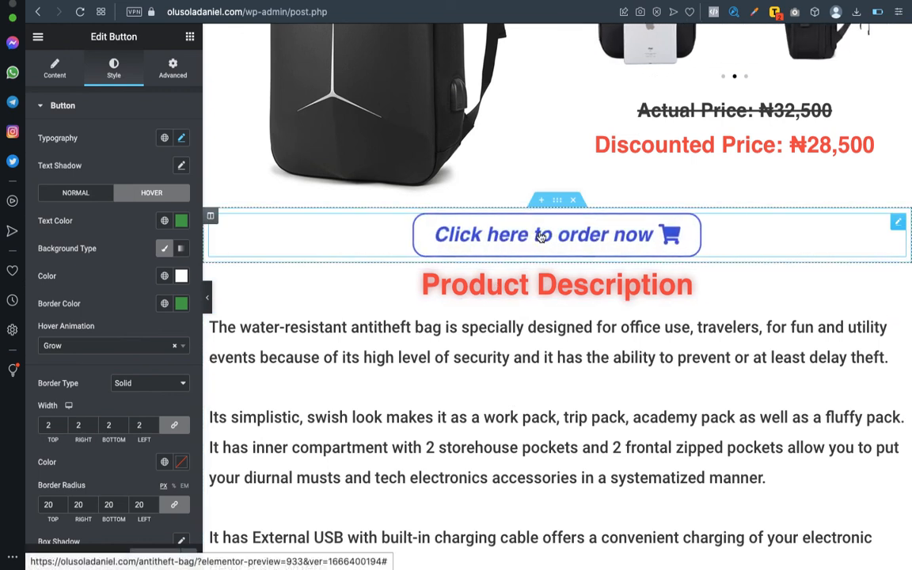
{"action": "left_click", "coordinate": [540, 236]}
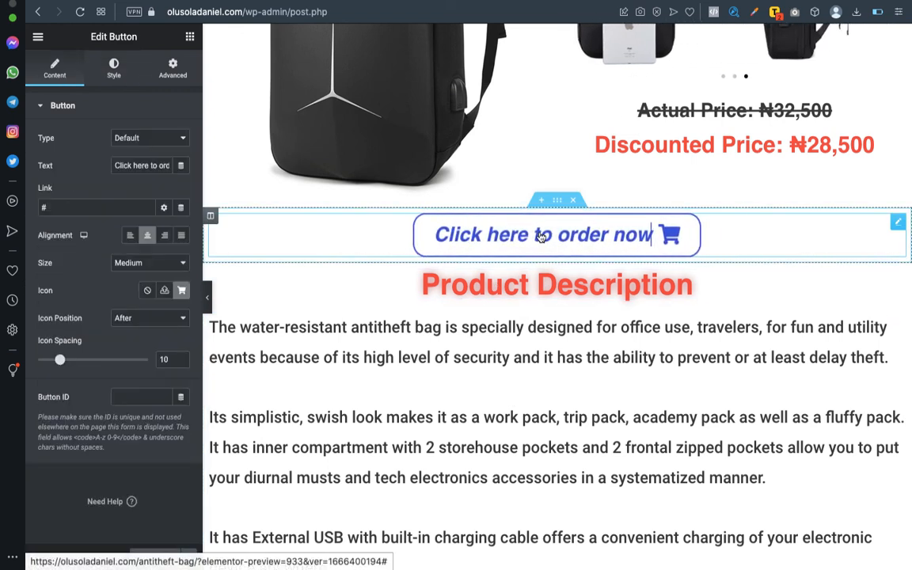
{"action": "left_click", "coordinate": [82, 205]}
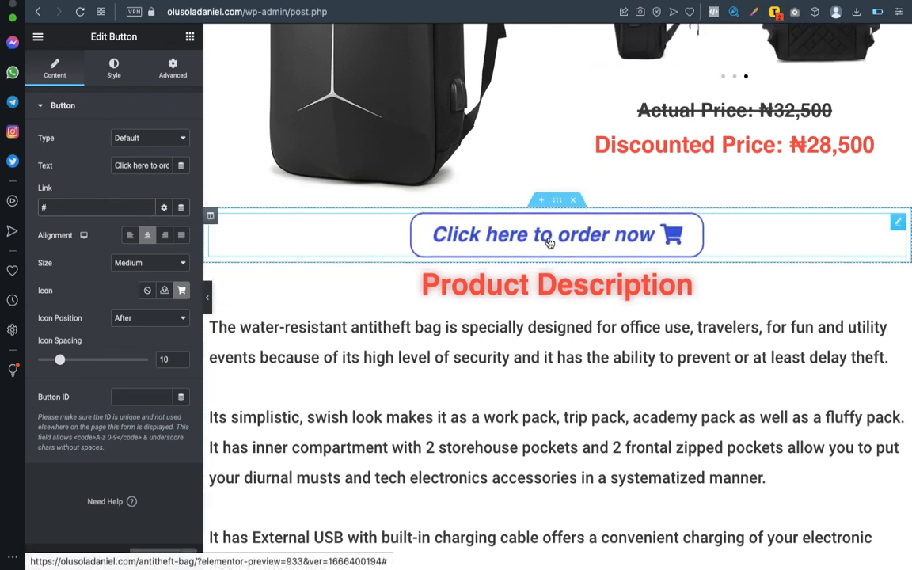
{"action": "scroll", "coordinate": [569, 356], "scroll_direction": "down", "scroll_amount": 10}
{"action": "scroll", "coordinate": [569, 356], "scroll_direction": "down", "scroll_amount": 15}
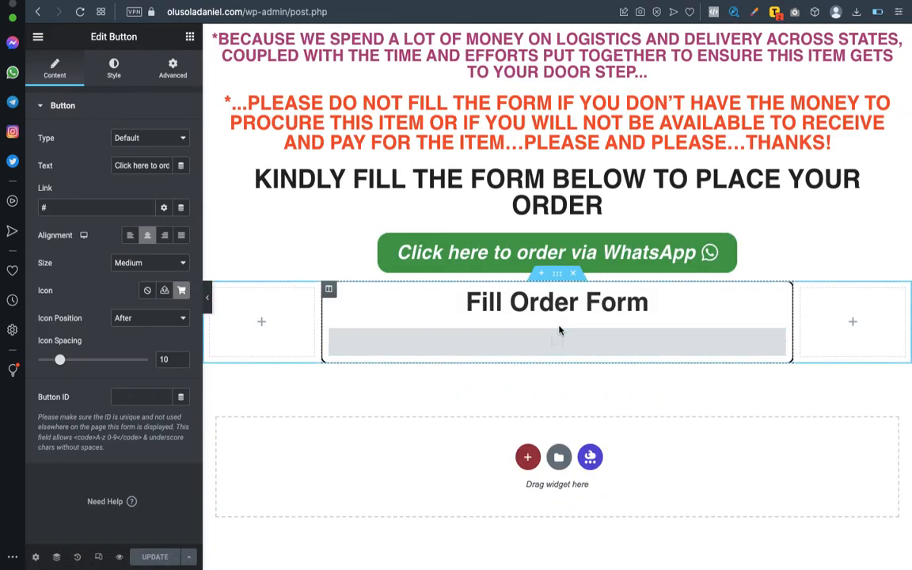
{"action": "scroll", "coordinate": [559, 331], "scroll_direction": "up", "scroll_amount": 20}
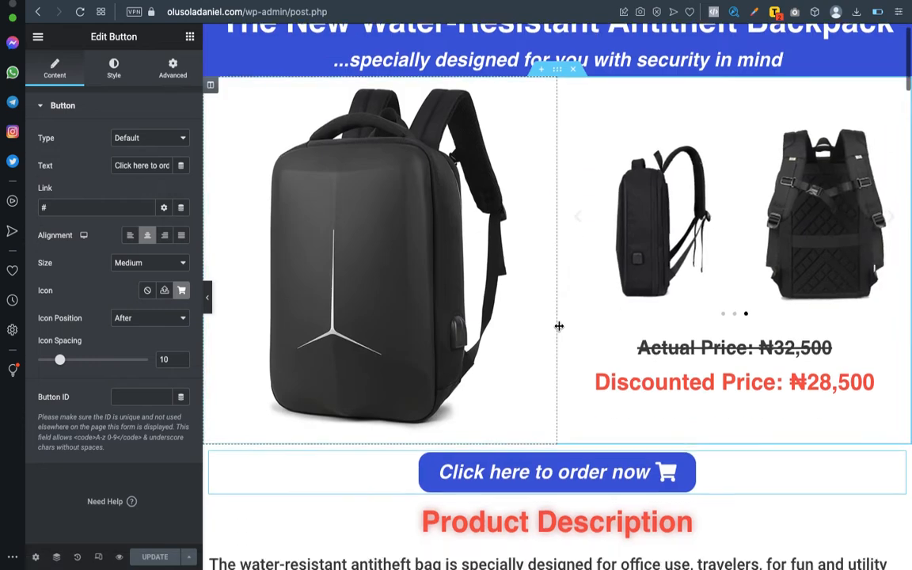
{"action": "scroll", "coordinate": [559, 326], "scroll_direction": "down", "scroll_amount": 20}
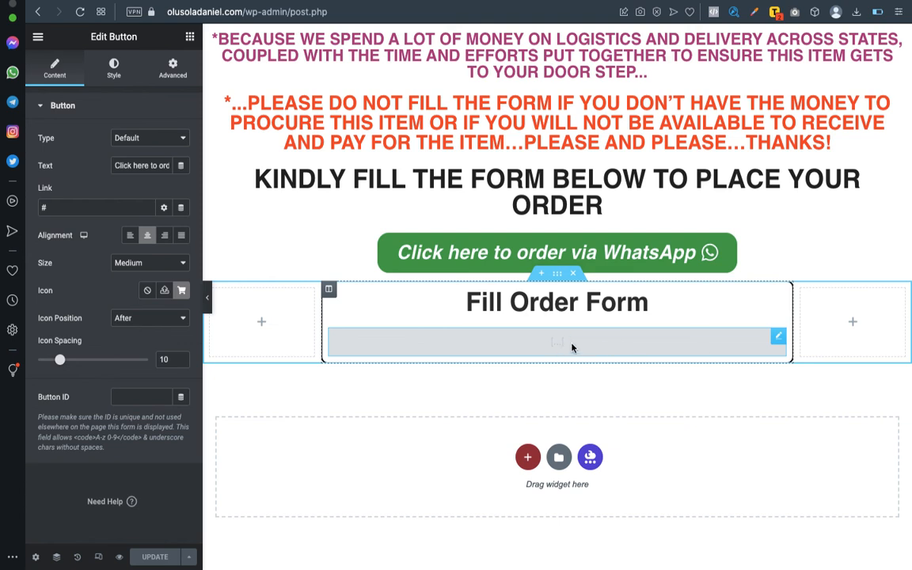
Give the order form's shortcode widget the CSS ID 'form' under Advanced.
{"action": "left_click", "coordinate": [778, 338]}
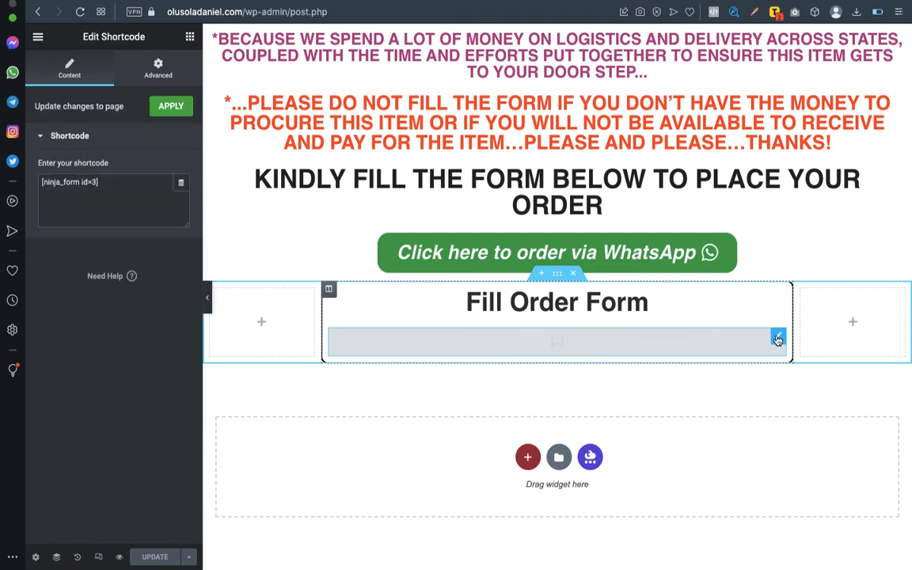
{"action": "left_click", "coordinate": [157, 68]}
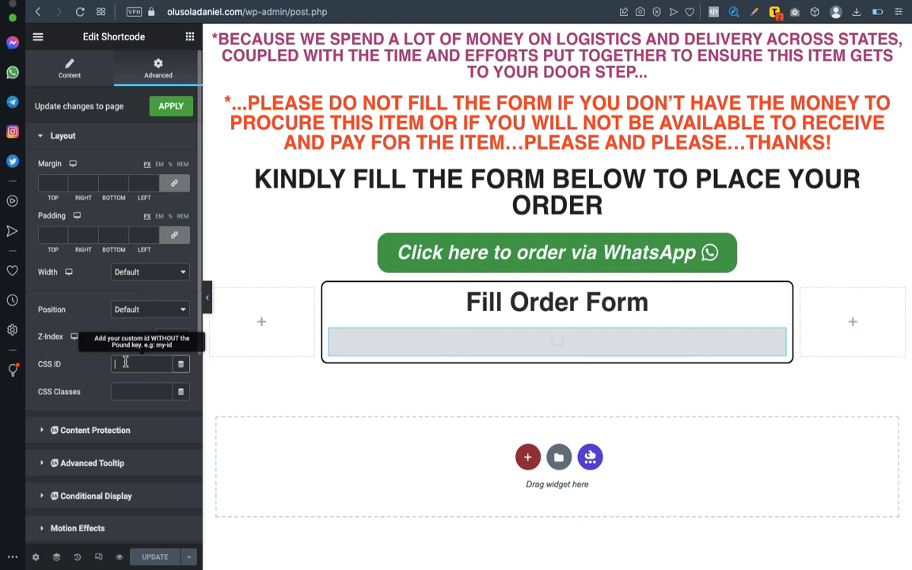
{"action": "type", "text": "form"}
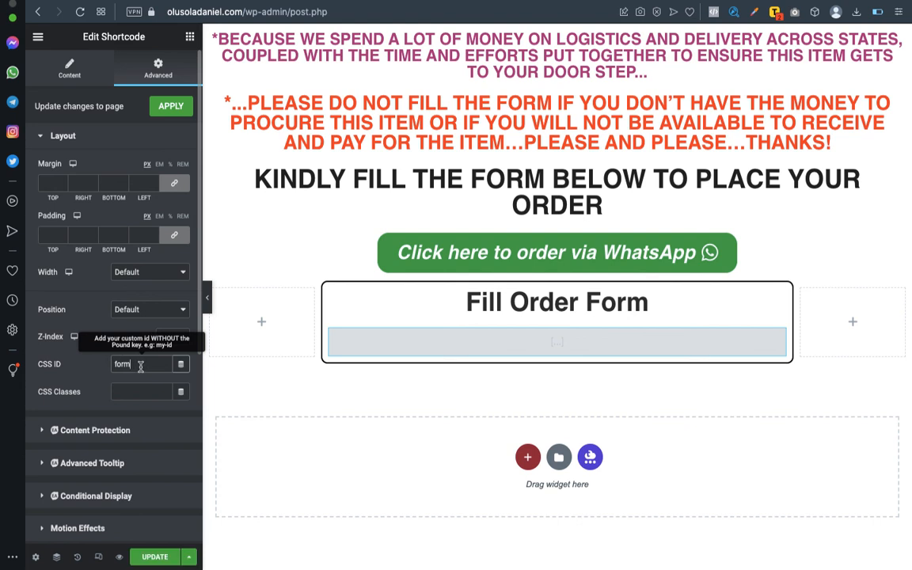
{"action": "left_click_drag", "start_coordinate": [113, 364], "coordinate": [128, 364]}
{"action": "scroll", "coordinate": [663, 202], "scroll_direction": "up", "scroll_amount": 10}
{"action": "scroll", "coordinate": [663, 202], "scroll_direction": "up", "scroll_amount": 15}
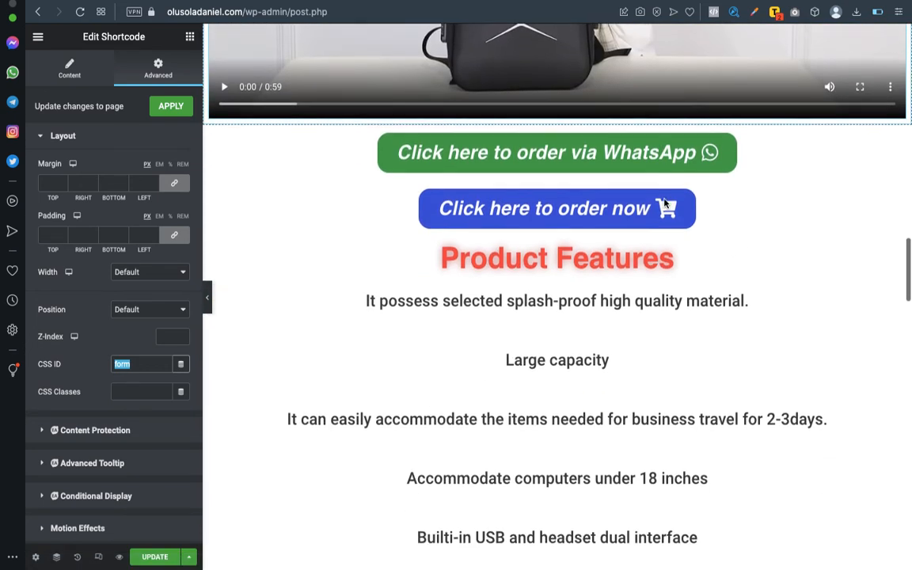
{"action": "scroll", "coordinate": [665, 204], "scroll_direction": "down", "scroll_amount": 1}
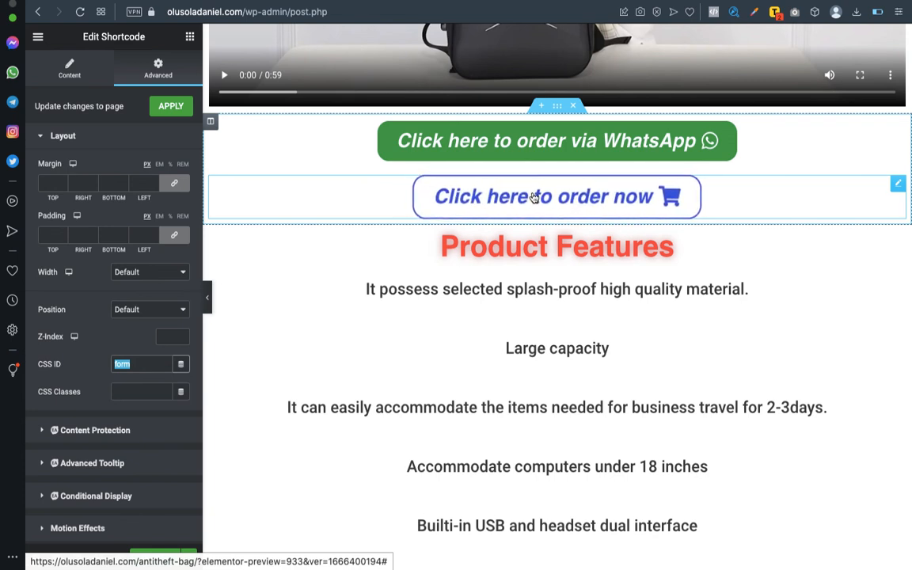
Link the order-now button below the WhatsApp button to #form and update the page.
{"action": "left_click", "coordinate": [479, 197]}
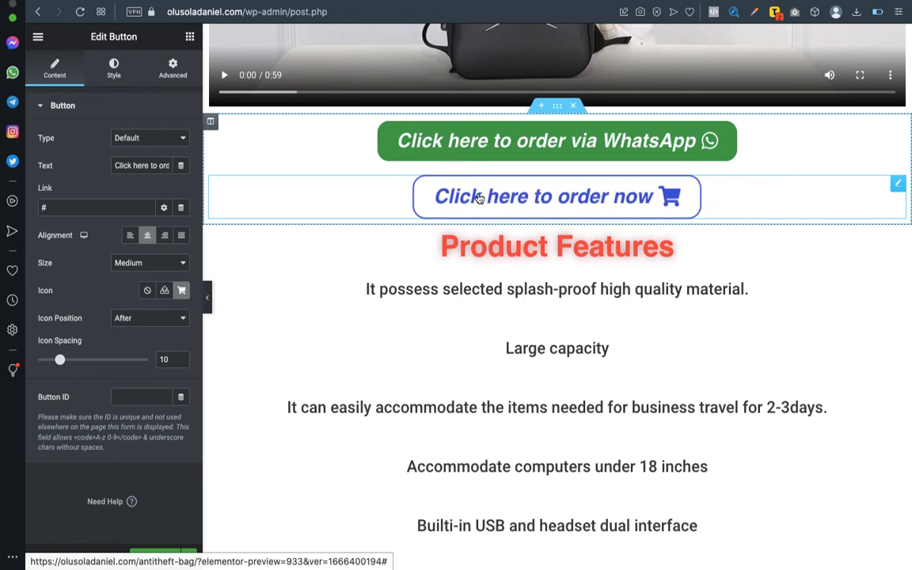
{"action": "left_click", "coordinate": [55, 206]}
{"action": "type", "text": "form"}
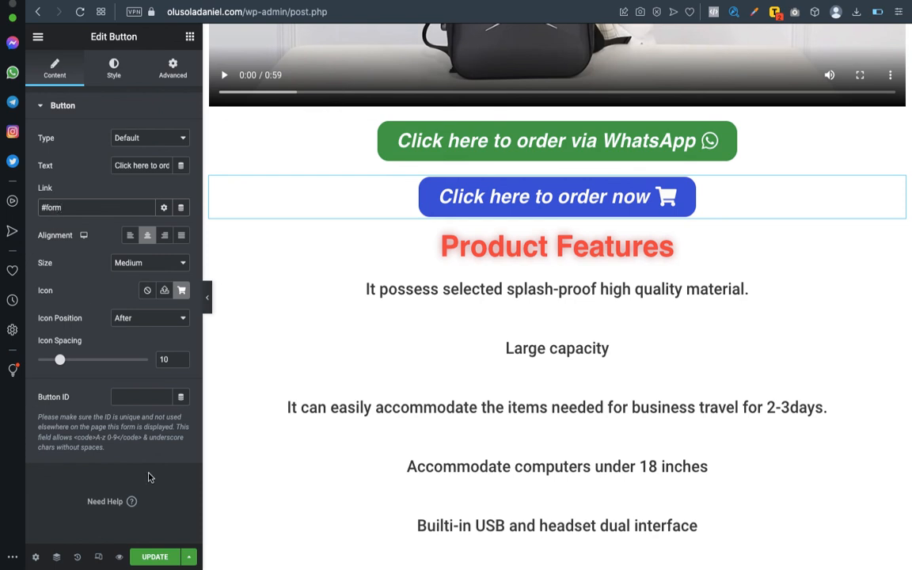
{"action": "left_click", "coordinate": [156, 558]}
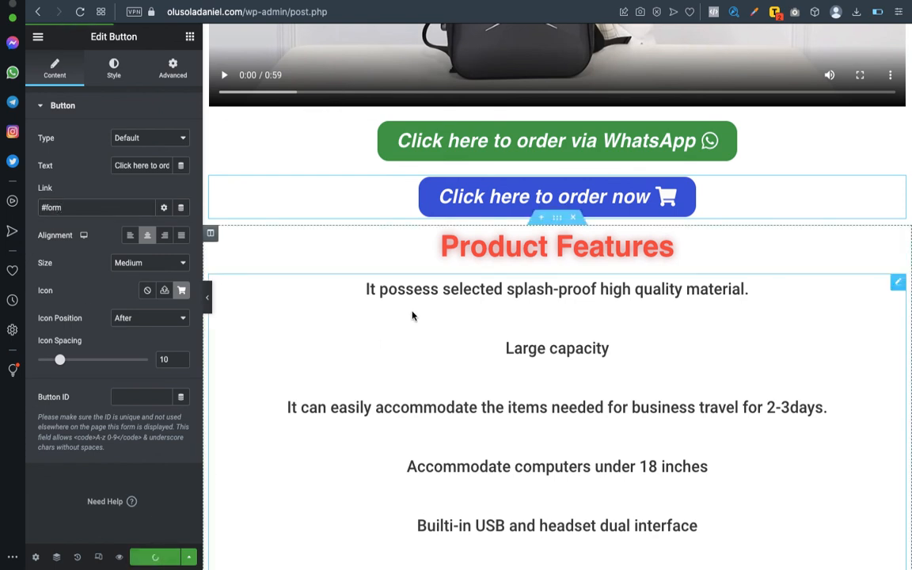
Link the order-now button under the prices to #form as well and update.
{"action": "scroll", "coordinate": [475, 204], "scroll_direction": "down", "scroll_amount": 10}
{"action": "scroll", "coordinate": [480, 210], "scroll_direction": "down", "scroll_amount": 15}
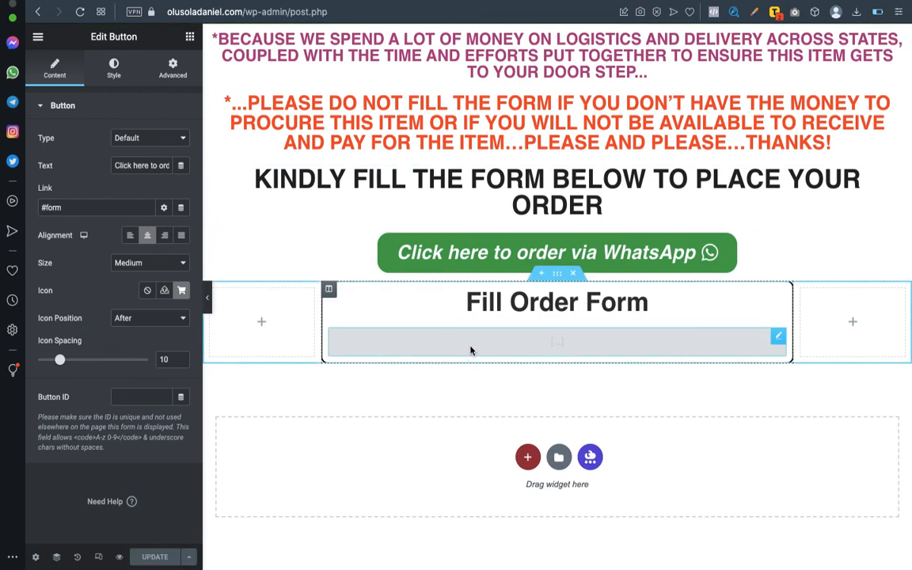
{"action": "scroll", "coordinate": [470, 350], "scroll_direction": "up", "scroll_amount": 20}
{"action": "scroll", "coordinate": [564, 136], "scroll_direction": "up", "scroll_amount": 10}
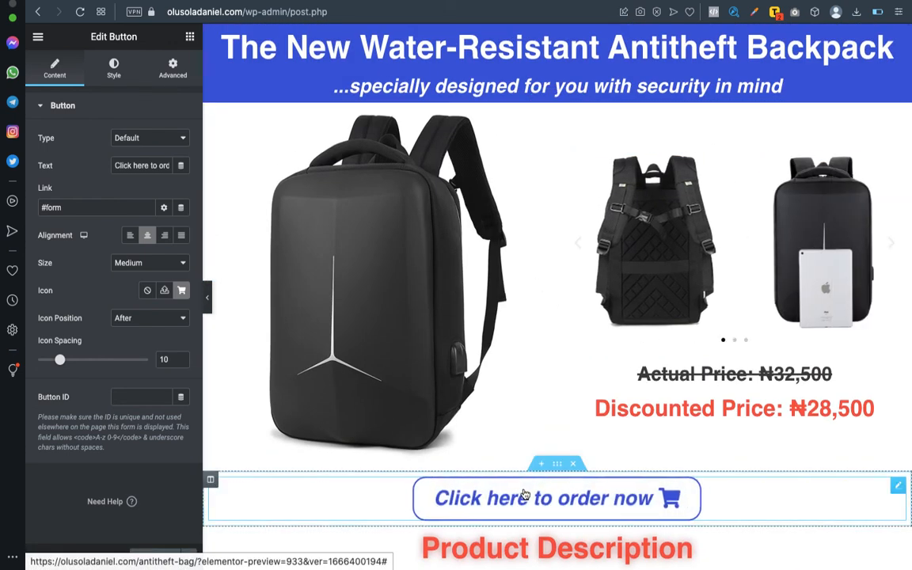
{"action": "left_click", "coordinate": [115, 206]}
{"action": "key", "text": "BackSpace"}
{"action": "key", "text": "BackSpace"}
{"action": "key", "text": "BackSpace"}
{"action": "key", "text": "BackSpace"}
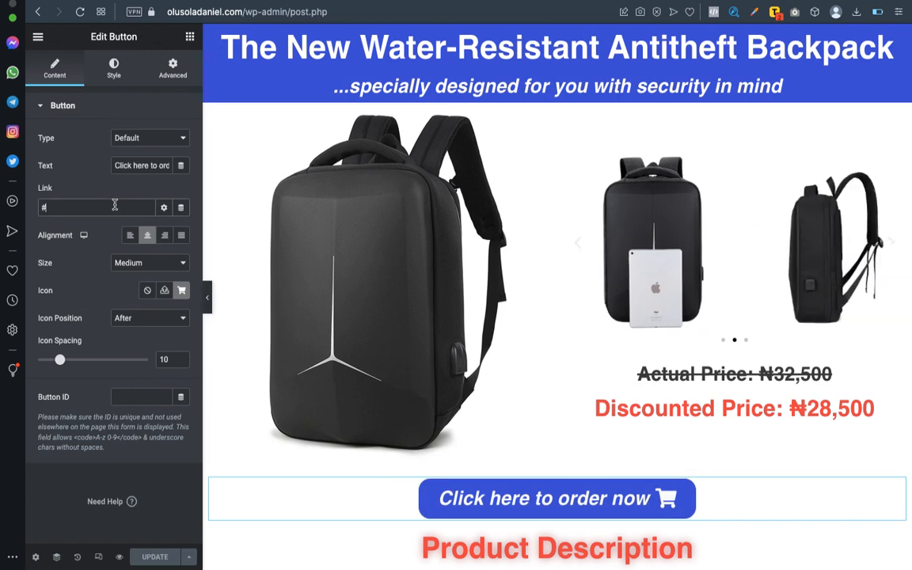
{"action": "type", "text": "form"}
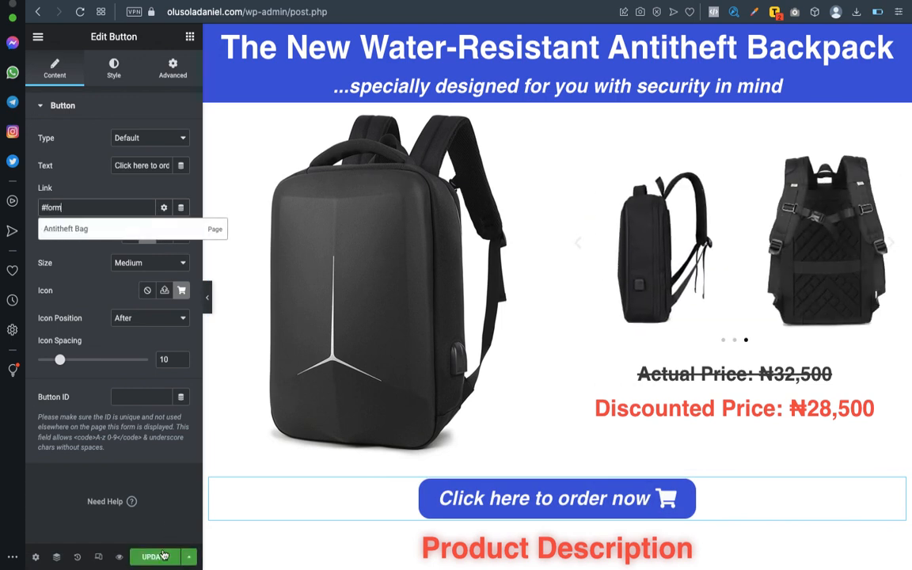
{"action": "left_click", "coordinate": [155, 557]}
Scroll through the saved page to review the order section and product content.
{"action": "scroll", "coordinate": [567, 363], "scroll_direction": "down", "scroll_amount": 5}
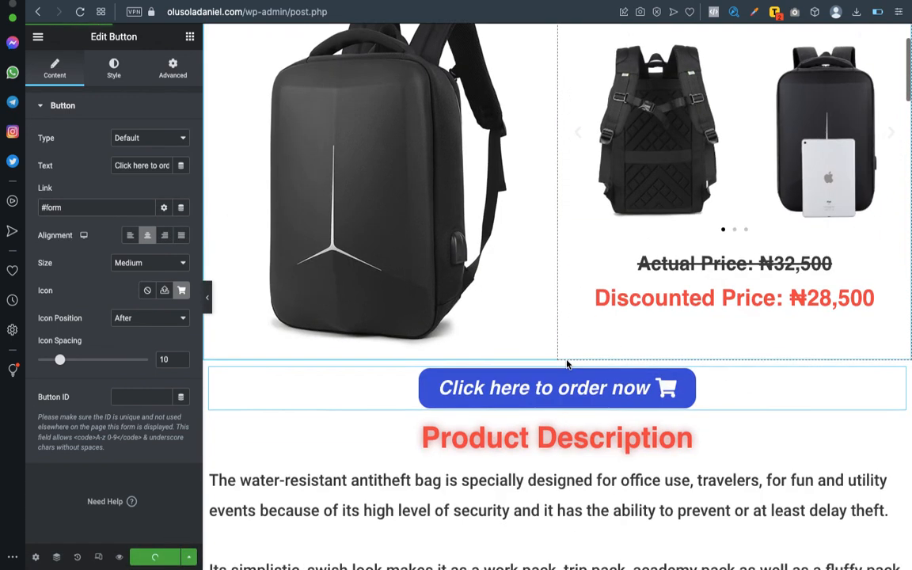
{"action": "scroll", "coordinate": [562, 264], "scroll_direction": "down", "scroll_amount": 10}
{"action": "scroll", "coordinate": [560, 289], "scroll_direction": "down", "scroll_amount": 10}
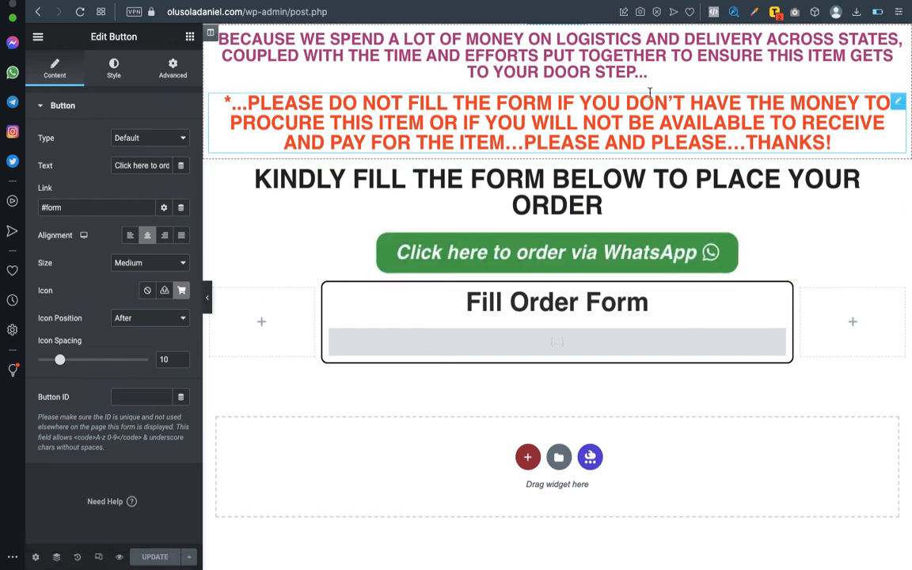
{"action": "scroll", "coordinate": [633, 259], "scroll_direction": "up", "scroll_amount": 3}
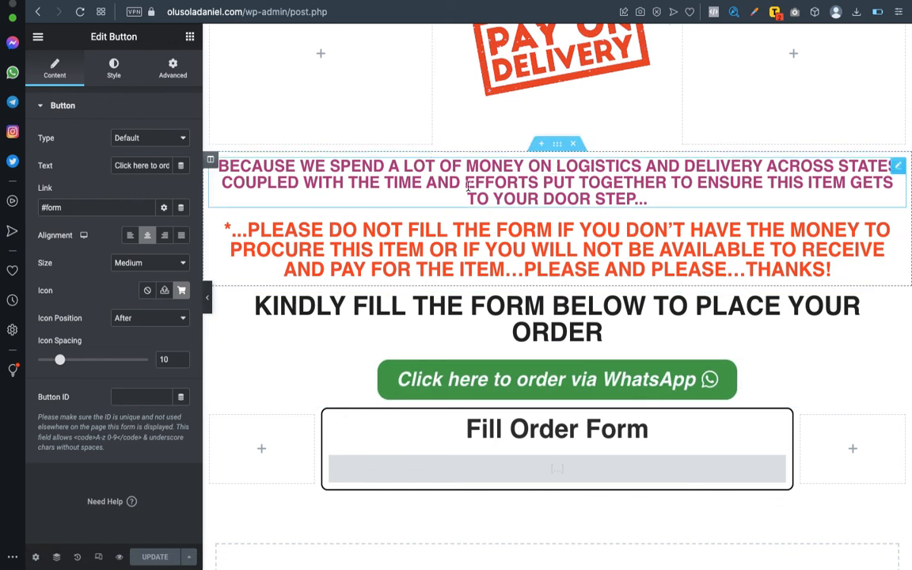
{"action": "scroll", "coordinate": [464, 306], "scroll_direction": "up", "scroll_amount": 15}
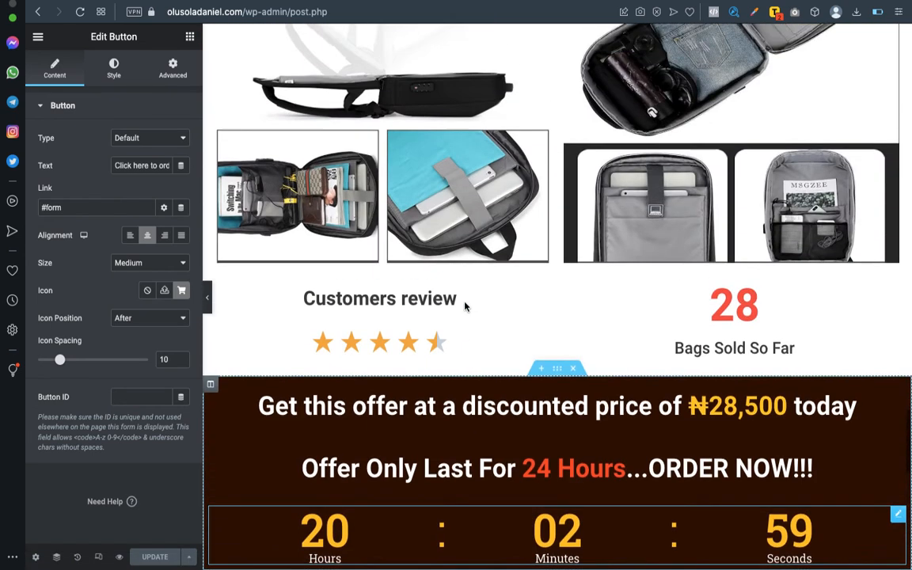
{"action": "scroll", "coordinate": [465, 306], "scroll_direction": "up", "scroll_amount": 2}
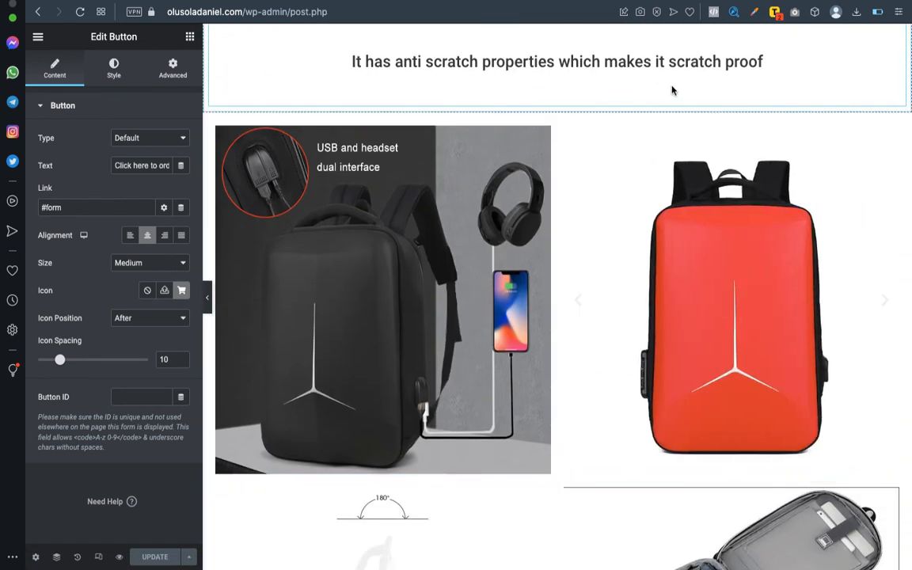
{"action": "scroll", "coordinate": [672, 90], "scroll_direction": "up", "scroll_amount": 4}
{"action": "scroll", "coordinate": [661, 183], "scroll_direction": "up", "scroll_amount": 5}
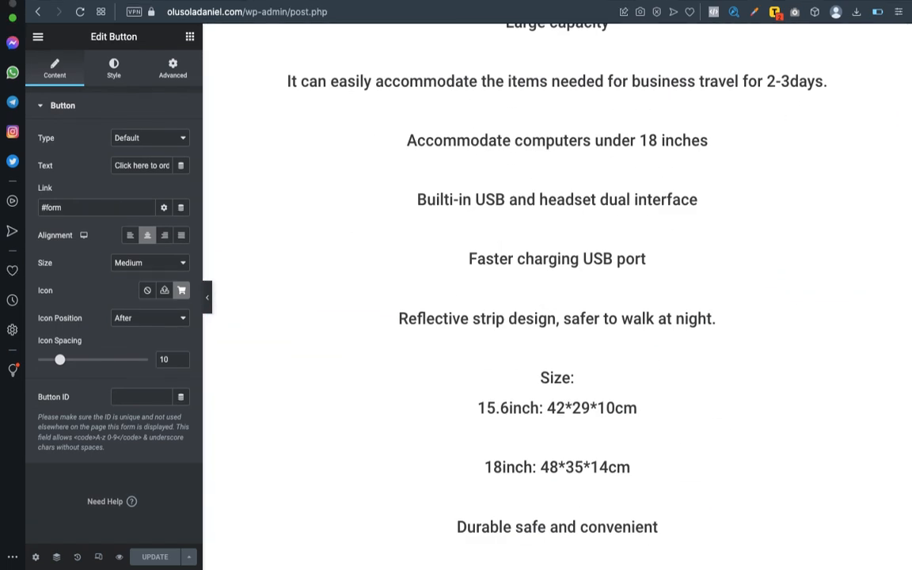
{"action": "key", "text": "super+t"}
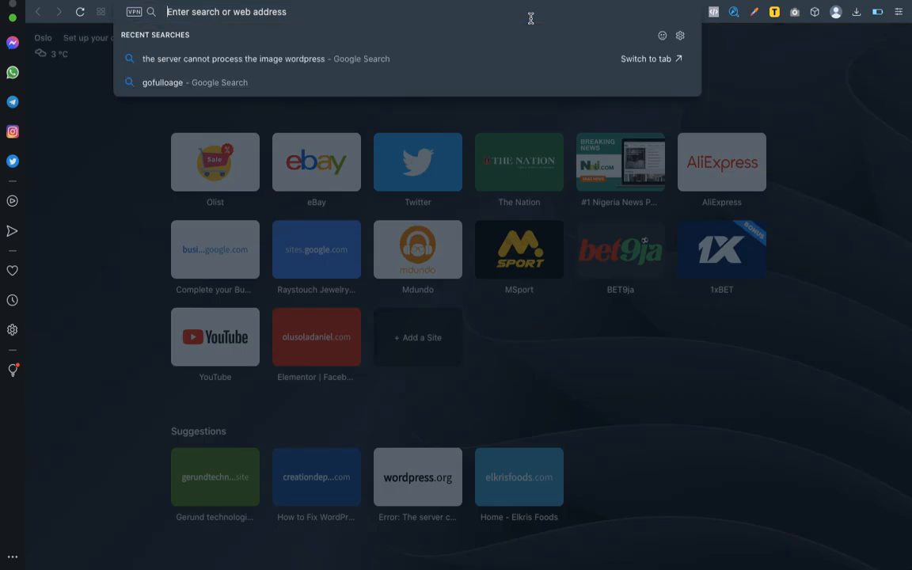
Search Google for wa.link in a new tab and open the Walink 'Create WhatsApp links' result.
{"action": "type", "text": "wa"}
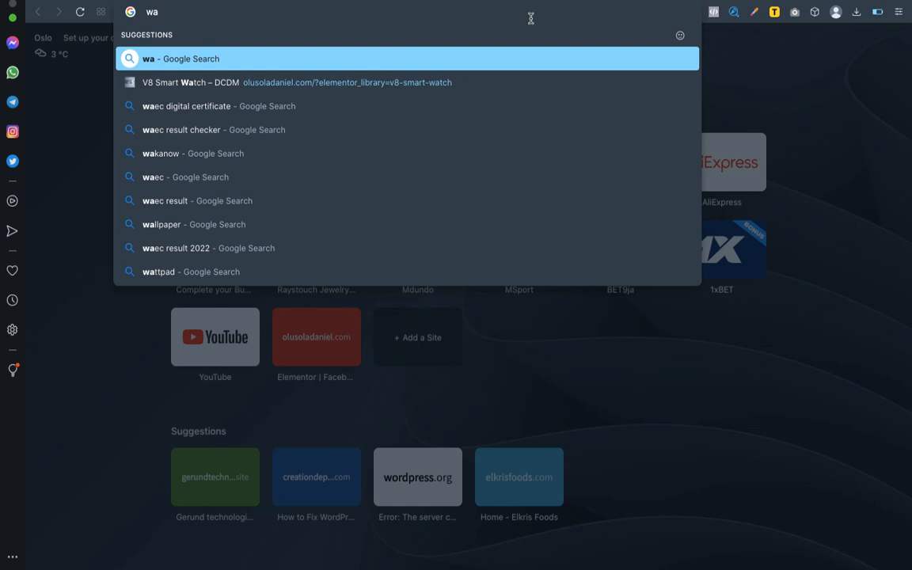
{"action": "key", "text": "BackSpace"}
{"action": "key", "text": "BackSpace"}
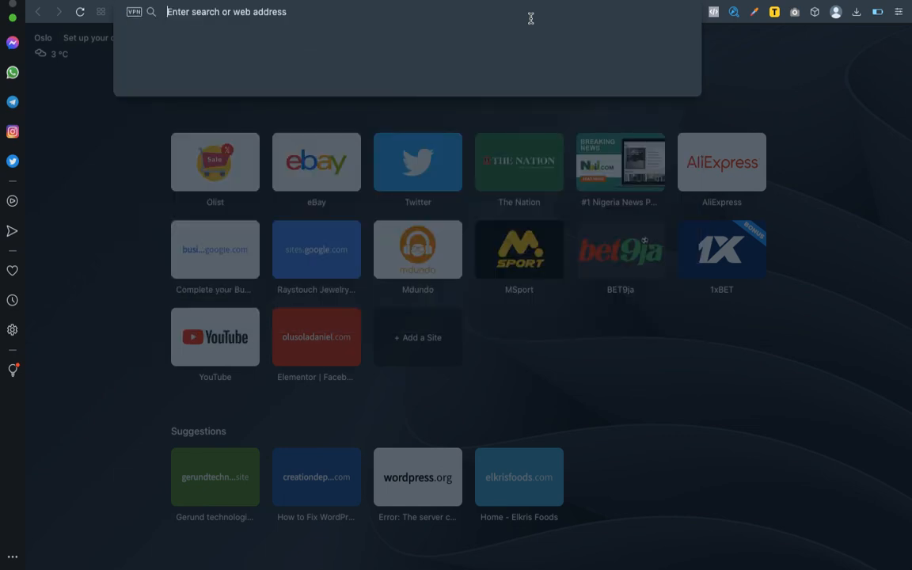
{"action": "type", "text": "wa.limk"}
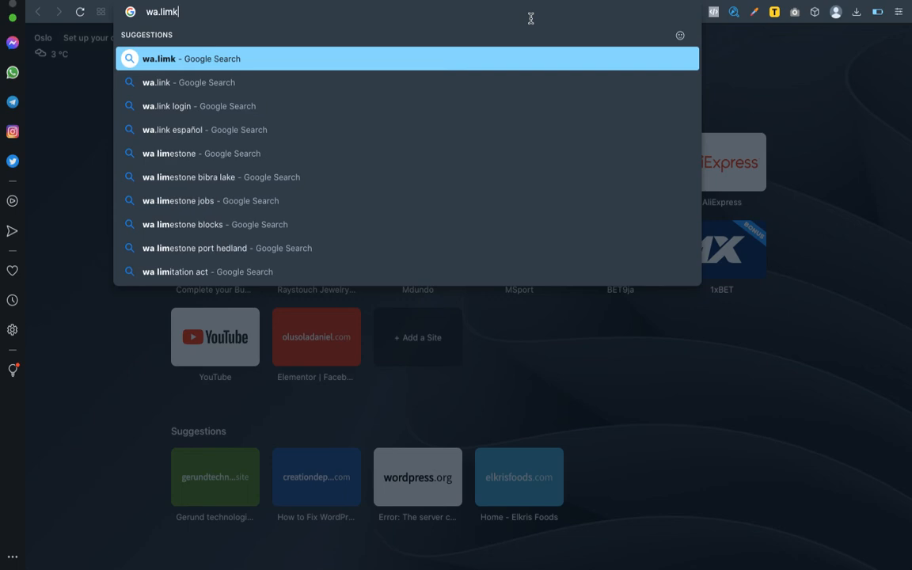
{"action": "key", "text": "Return"}
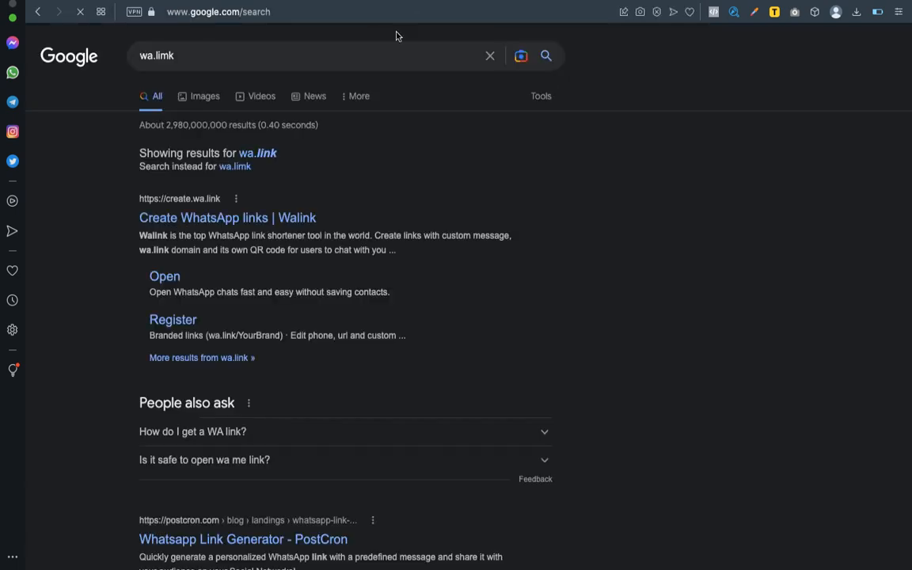
{"action": "left_click", "coordinate": [176, 209]}
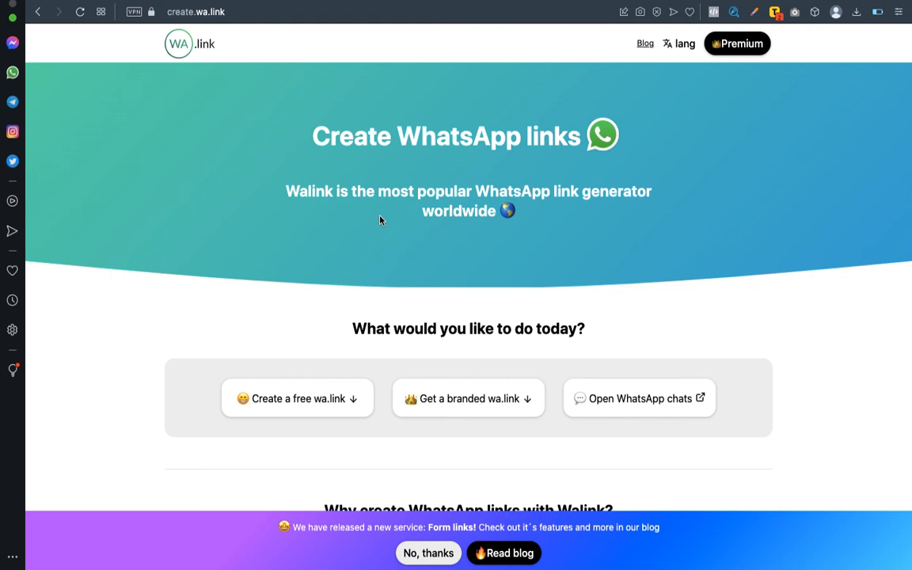
Scroll to Walink's 'Create your free link here' form and focus the phone number field.
{"action": "scroll", "coordinate": [684, 312], "scroll_direction": "down", "scroll_amount": 15}
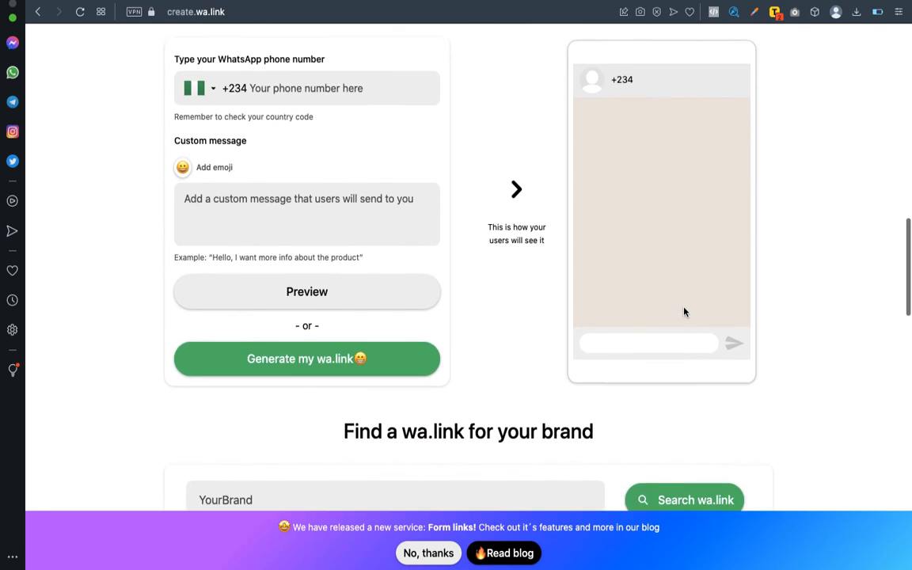
{"action": "scroll", "coordinate": [684, 311], "scroll_direction": "up", "scroll_amount": 5}
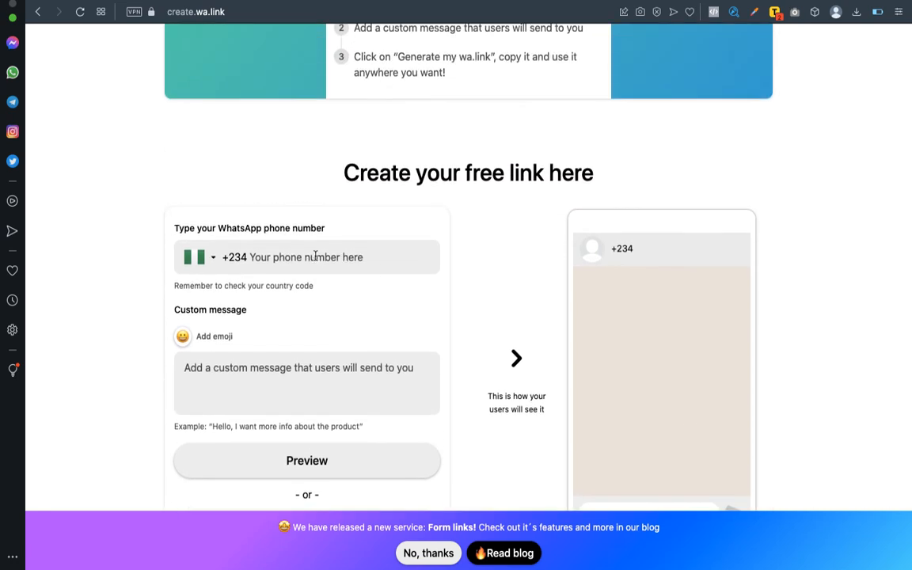
{"action": "left_click", "coordinate": [315, 255]}
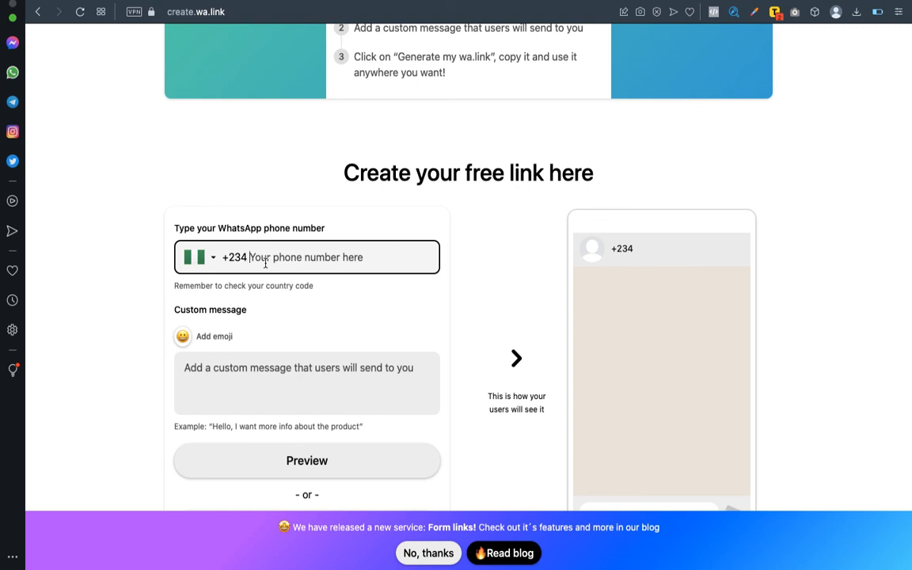
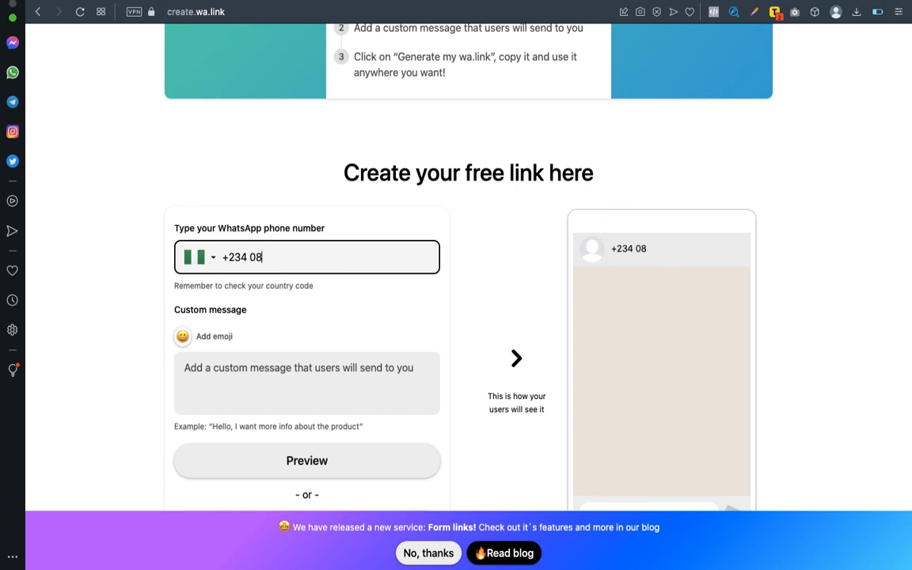
Enter the WhatsApp phone number and the message 'Hi Fashion Blisters, I'll like to purchase the Antitheft Bag. Below are my details'.
{"action": "left_click", "coordinate": [243, 369]}
{"action": "type", "text": "H"}
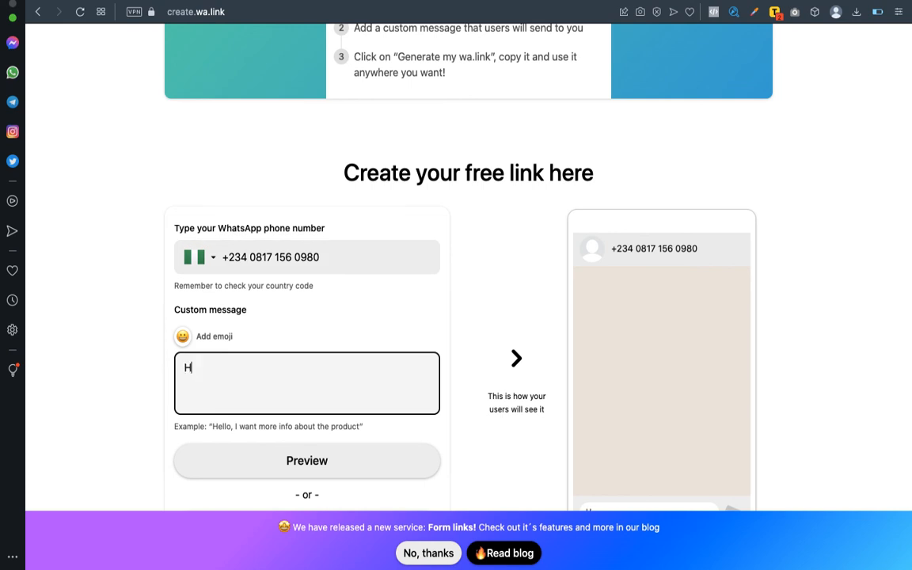
{"action": "type", "text": "i Fashin"}
{"action": "key", "text": "BackSpace"}
{"action": "key", "text": "BackSpace"}
{"action": "type", "text": "on Blisters"}
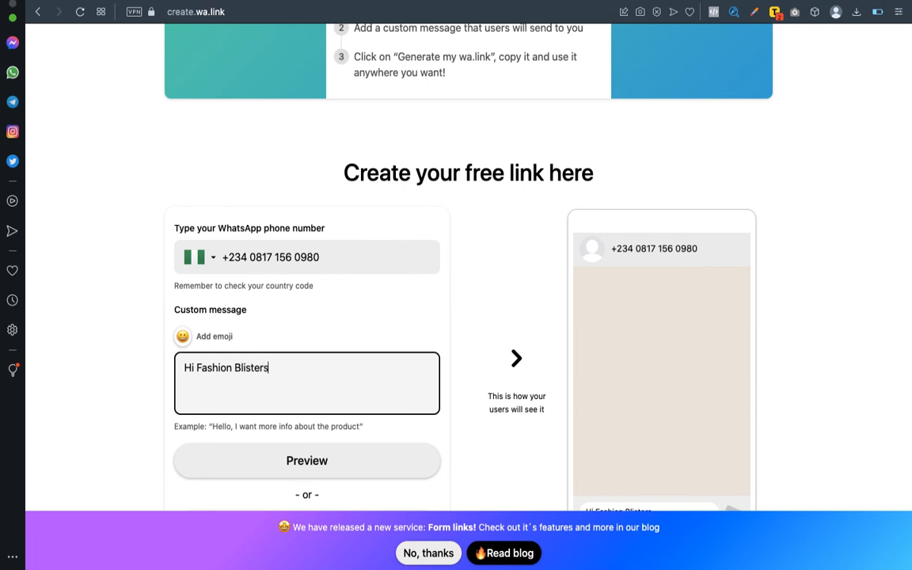
{"action": "type", "text": ","}
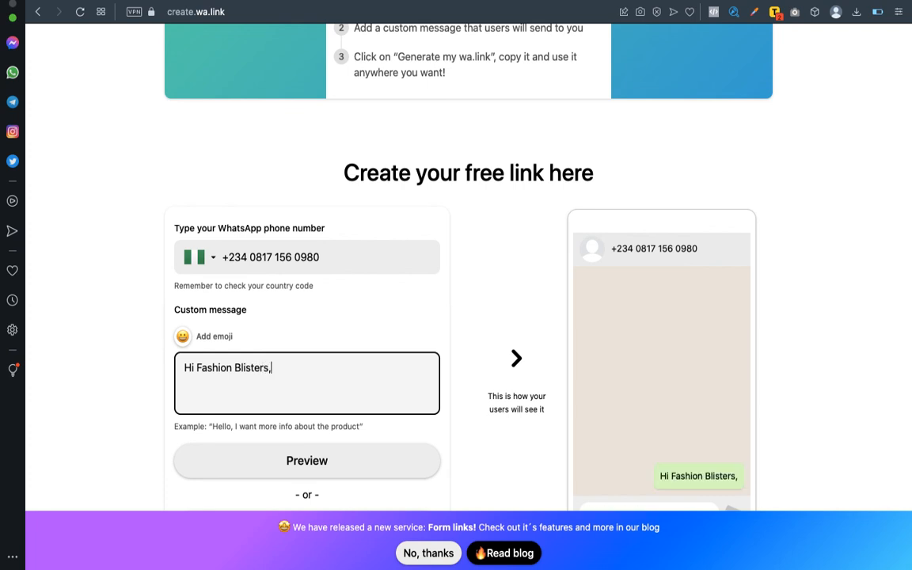
{"action": "key", "text": "Return"}
{"action": "key", "text": "BackSpace"}
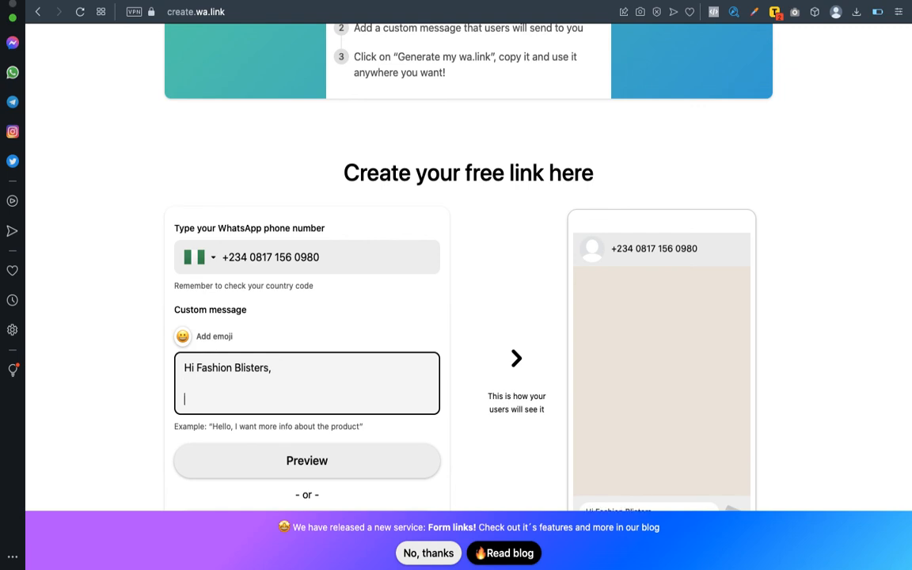
{"action": "type", "text": "I'll like to purchase the an"}
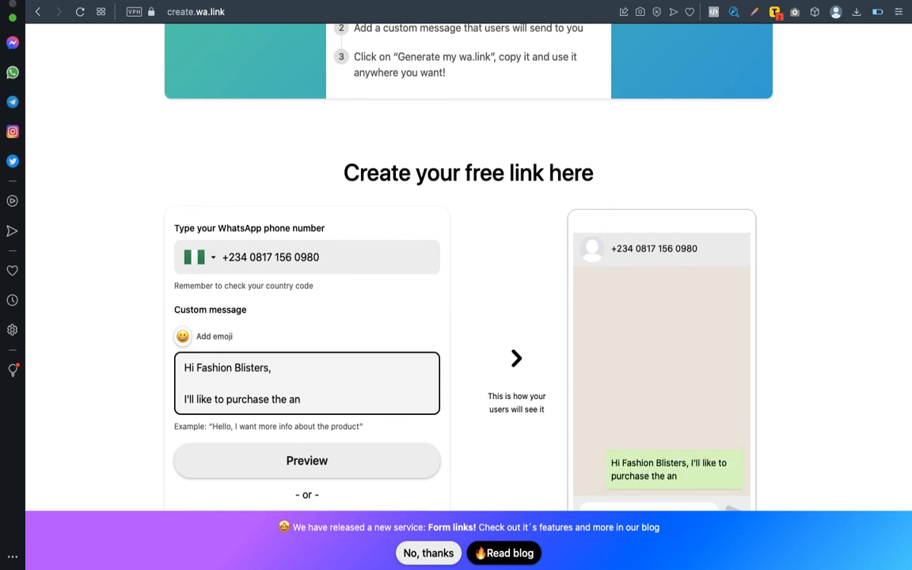
{"action": "key", "text": "BackSpace"}
{"action": "key", "text": "BackSpace"}
{"action": "type", "text": "A"}
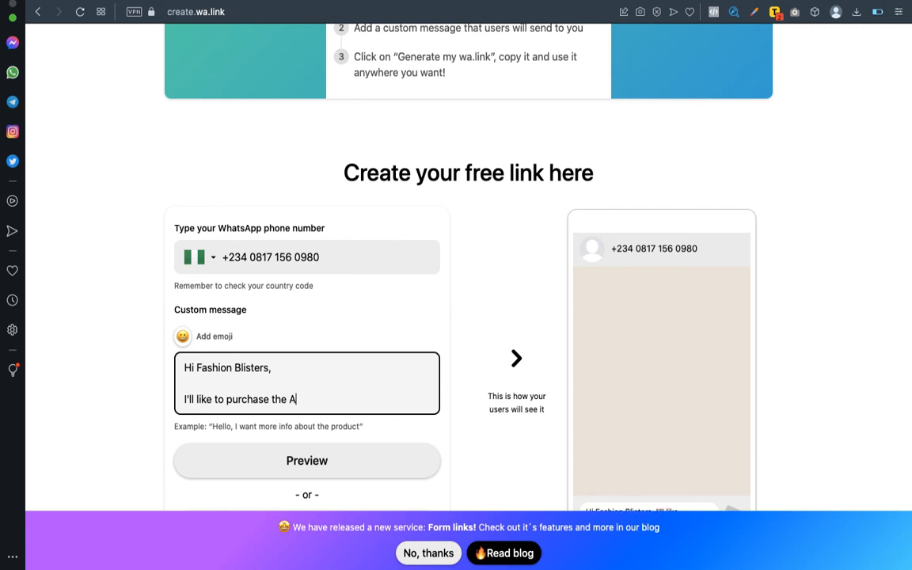
{"action": "type", "text": "ntitheft Bag"}
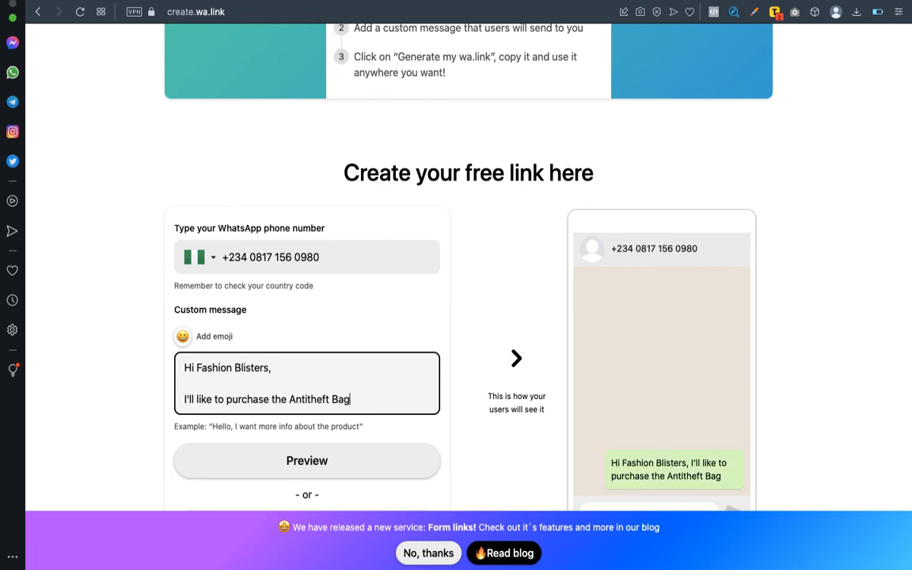
{"action": "type", "text": ". Below "}
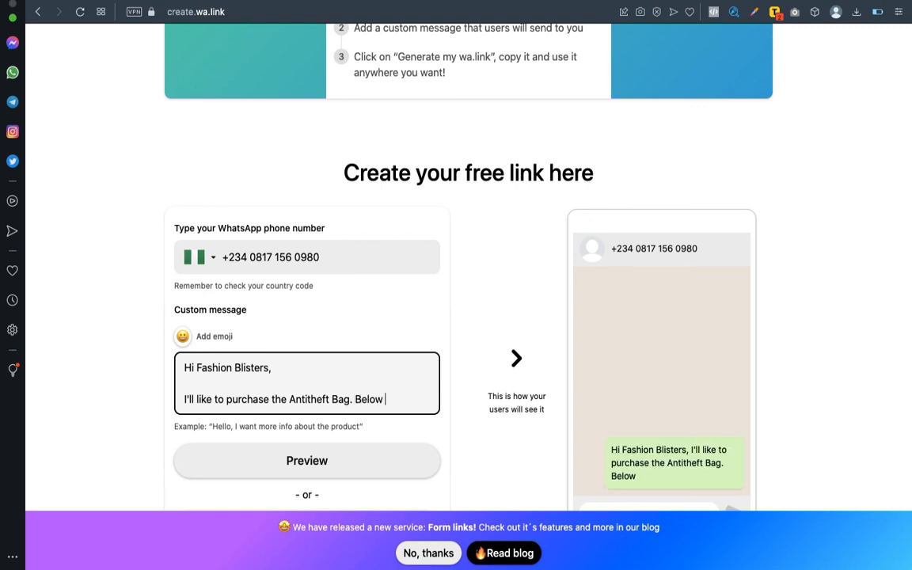
{"action": "type", "text": "are m"}
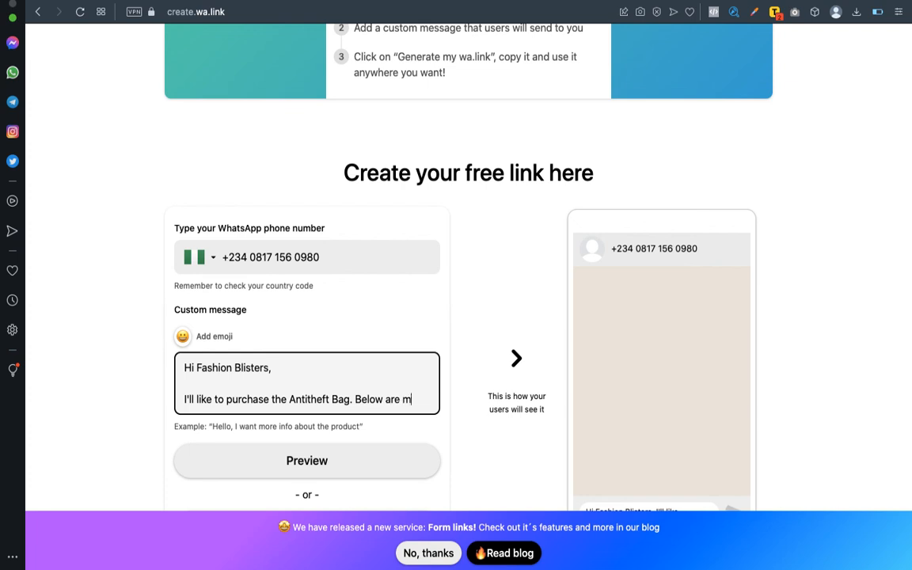
{"action": "type", "text": "y details"}
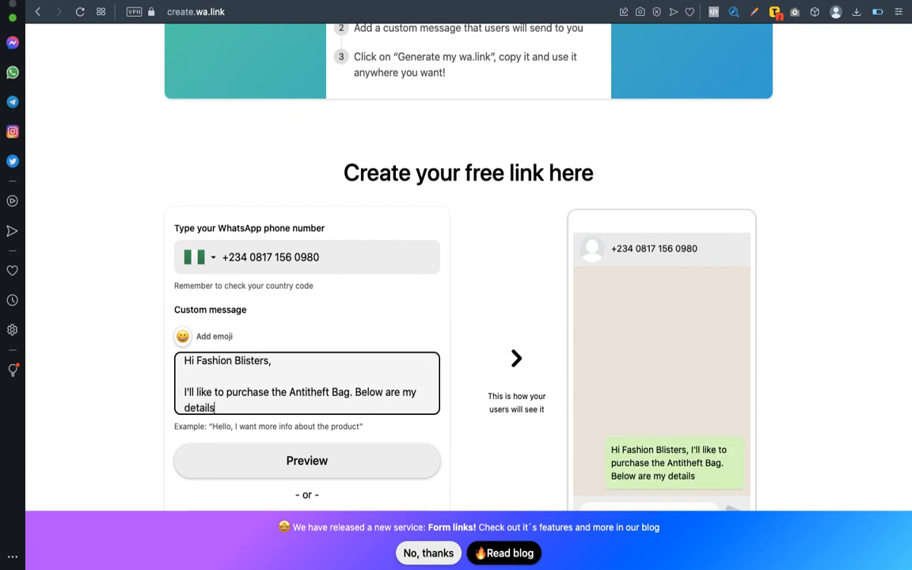
{"action": "scroll", "coordinate": [311, 362], "scroll_direction": "down", "scroll_amount": 1}
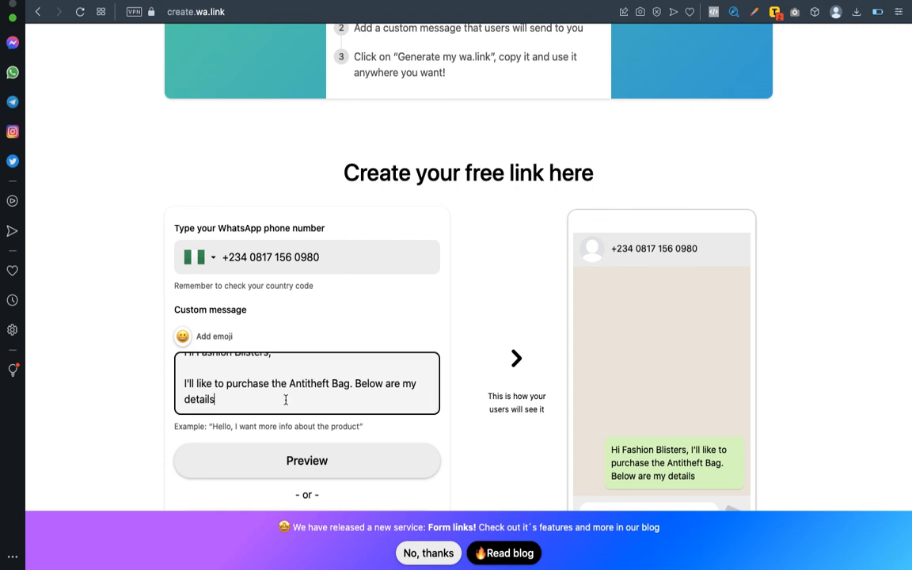
Add a colon, a blank line, then Name: and Alternative Phone No.: lines to the message.
{"action": "type", "text": ":"}
{"action": "key", "text": "Return"}
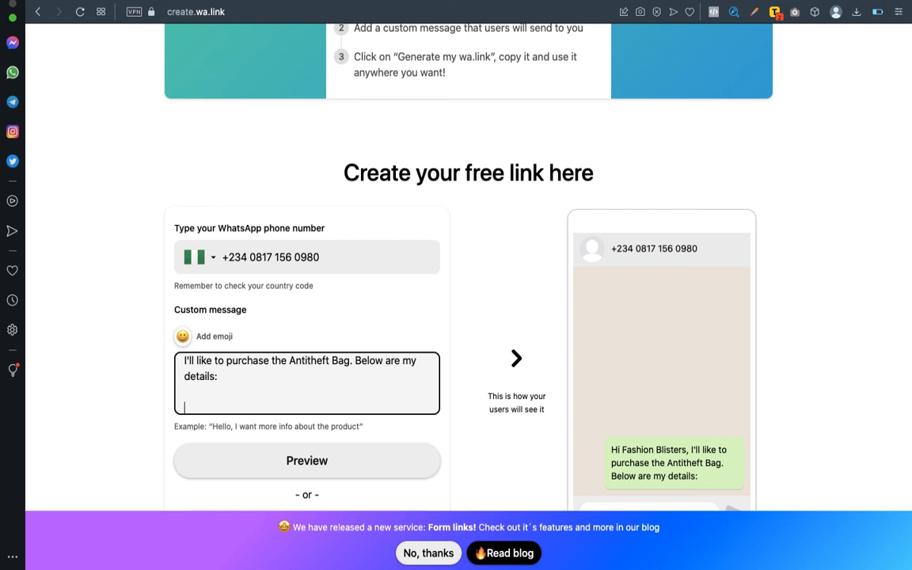
{"action": "key", "text": "Return"}
{"action": "type", "text": "Name:"}
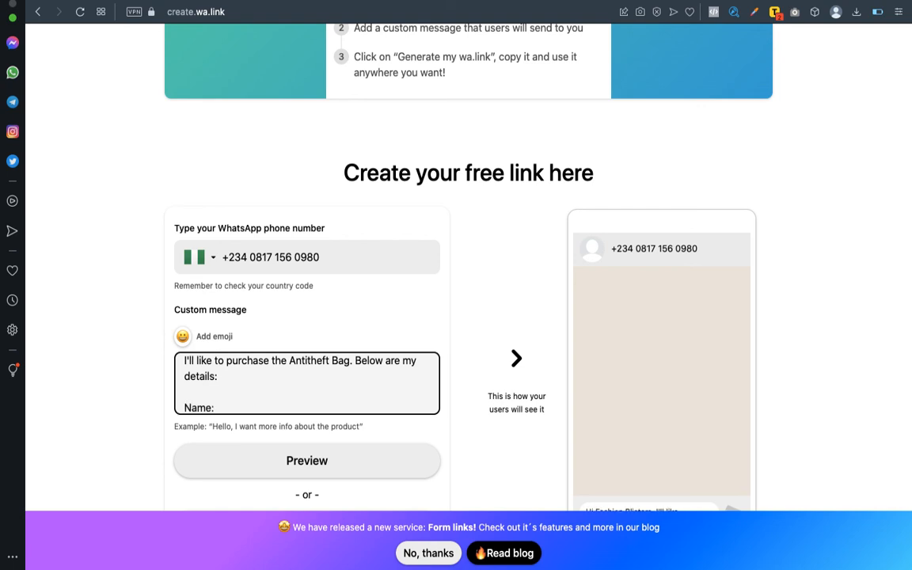
{"action": "key", "text": "Return"}
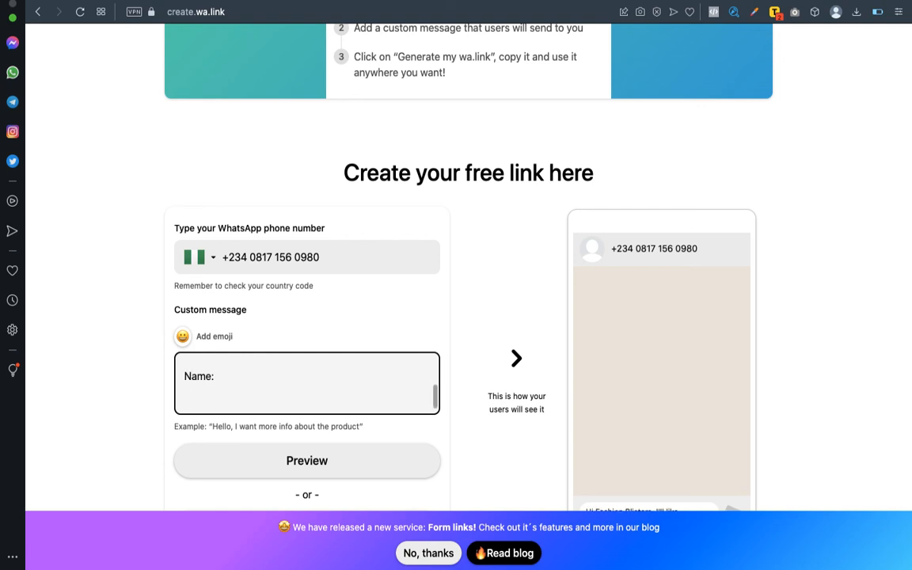
{"action": "type", "text": "Phone"}
{"action": "key", "text": "BackSpace"}
{"action": "key", "text": "BackSpace"}
{"action": "type", "text": "Alternative"}
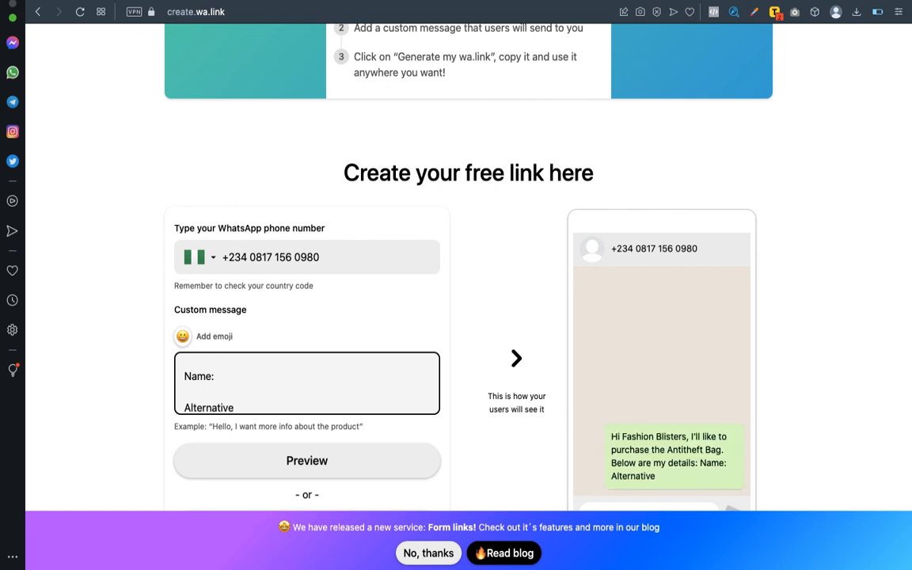
{"action": "type", "text": " Phone No.:"}
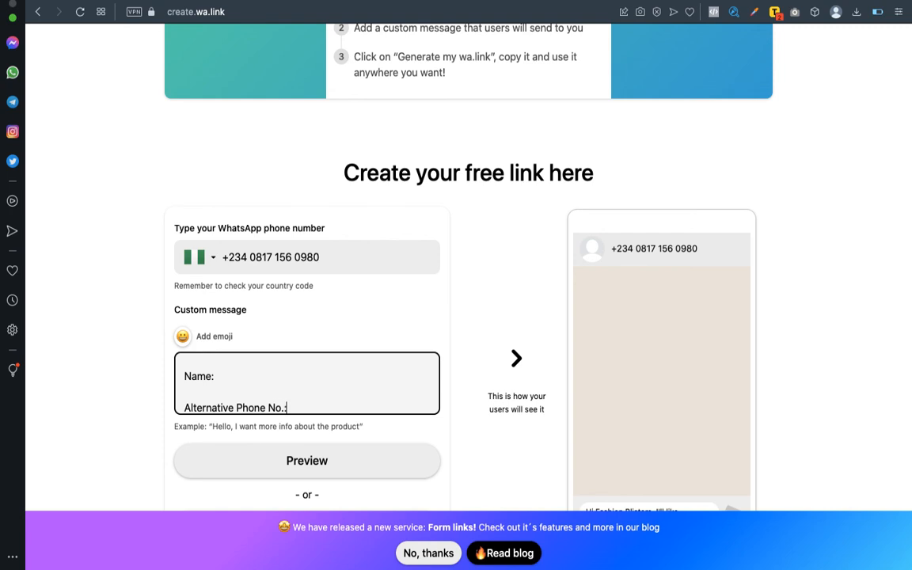
Add Email:, Quantity: and Delivery Address: lines below Alternative Phone No.:.
{"action": "key", "text": "Return"}
{"action": "key", "text": "Return"}
{"action": "type", "text": "E"}
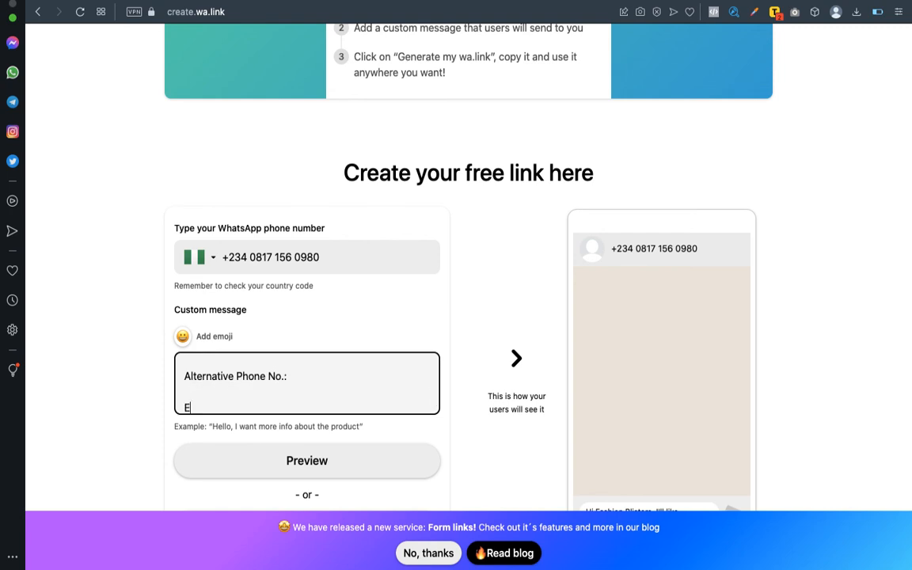
{"action": "type", "text": "mail:"}
{"action": "key", "text": "Return"}
{"action": "key", "text": "Return"}
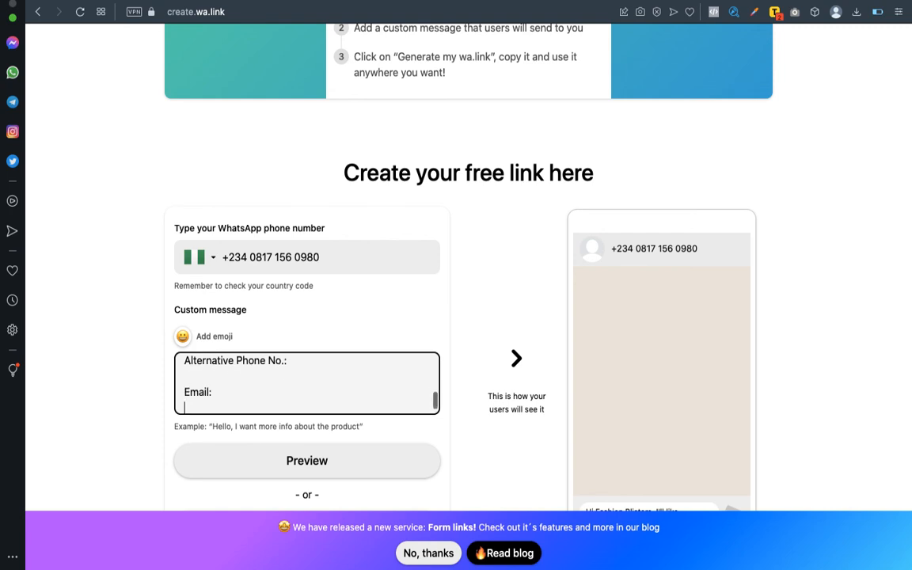
{"action": "type", "text": "Quant"}
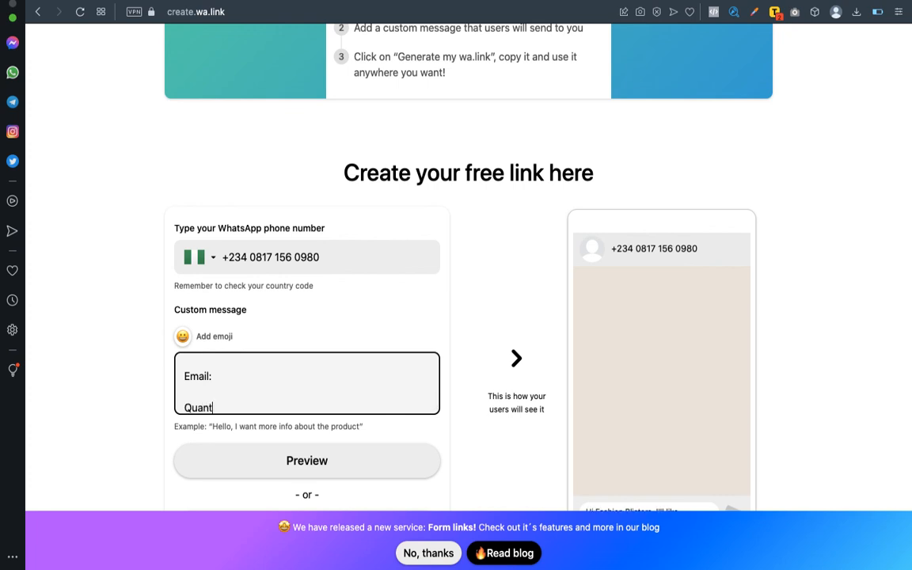
{"action": "type", "text": "ity:"}
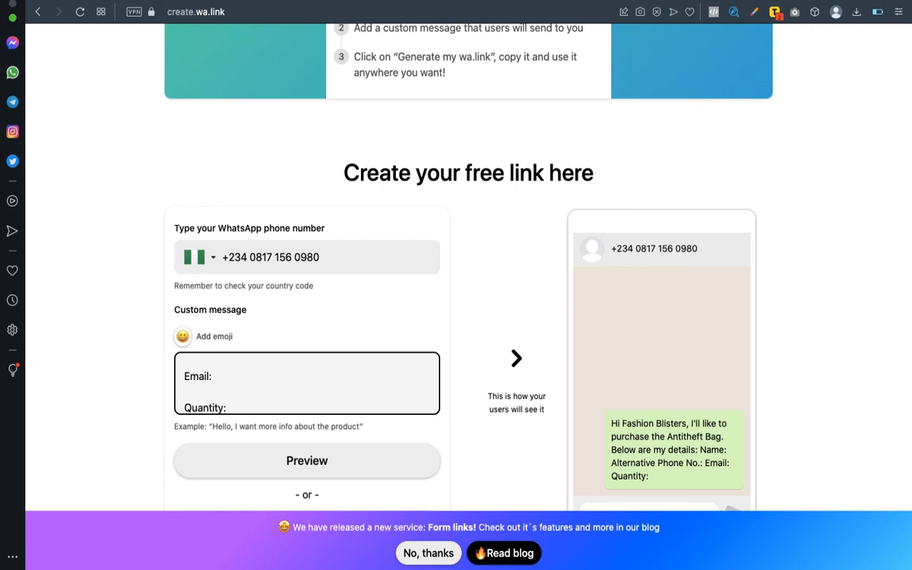
{"action": "key", "text": "Return"}
{"action": "key", "text": "Return"}
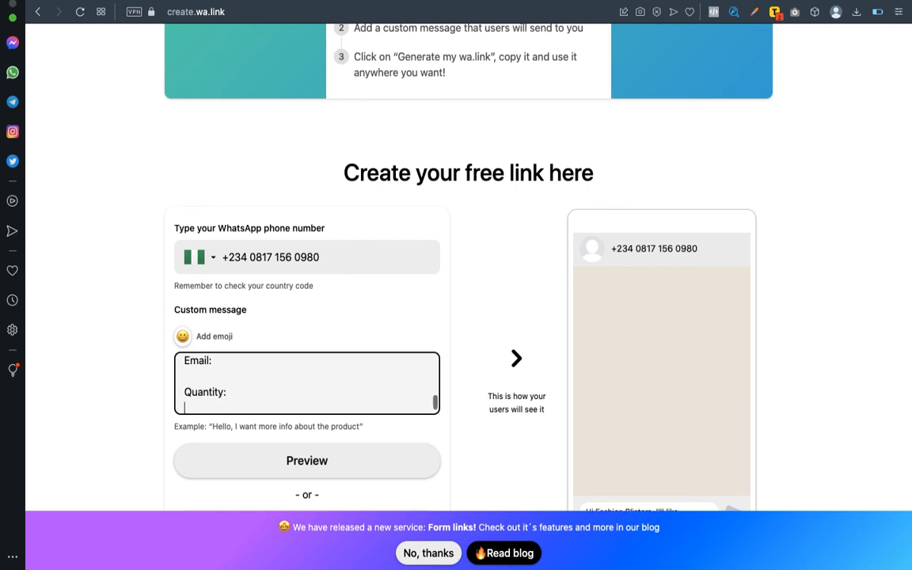
{"action": "type", "text": "Delivery Add"}
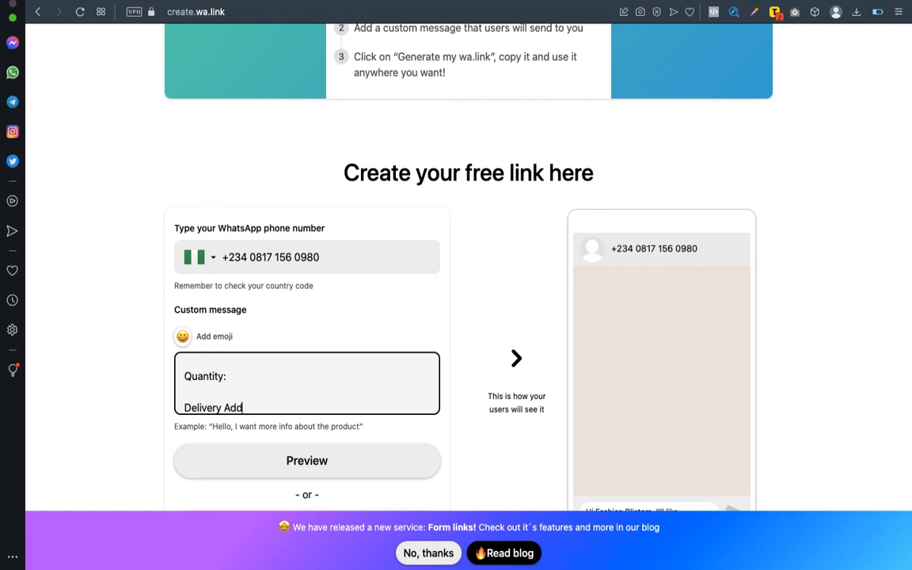
{"action": "type", "text": "ress:"}
{"action": "key", "text": "Return"}
{"action": "key", "text": "Return"}
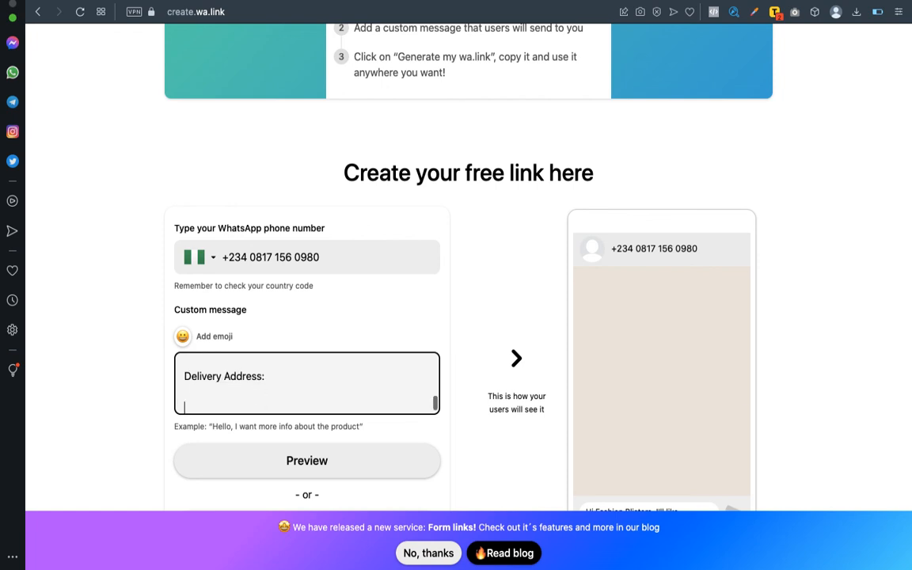
End the message with 'Thanks' and scroll through the custom message to review it.
{"action": "type", "text": "Thanks"}
{"action": "scroll", "coordinate": [271, 382], "scroll_direction": "up", "scroll_amount": 6}
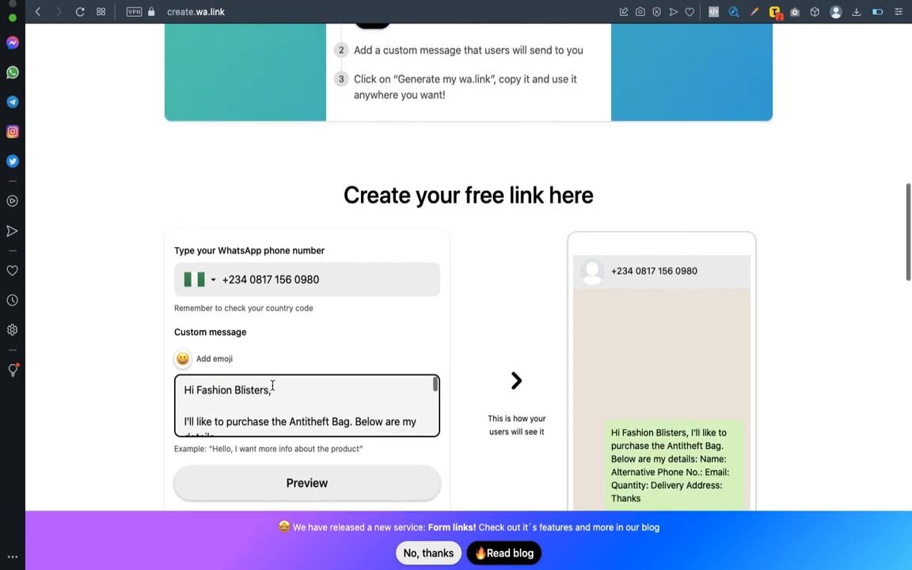
{"action": "scroll", "coordinate": [272, 388], "scroll_direction": "down", "scroll_amount": 1}
{"action": "scroll", "coordinate": [273, 358], "scroll_direction": "down", "scroll_amount": 3}
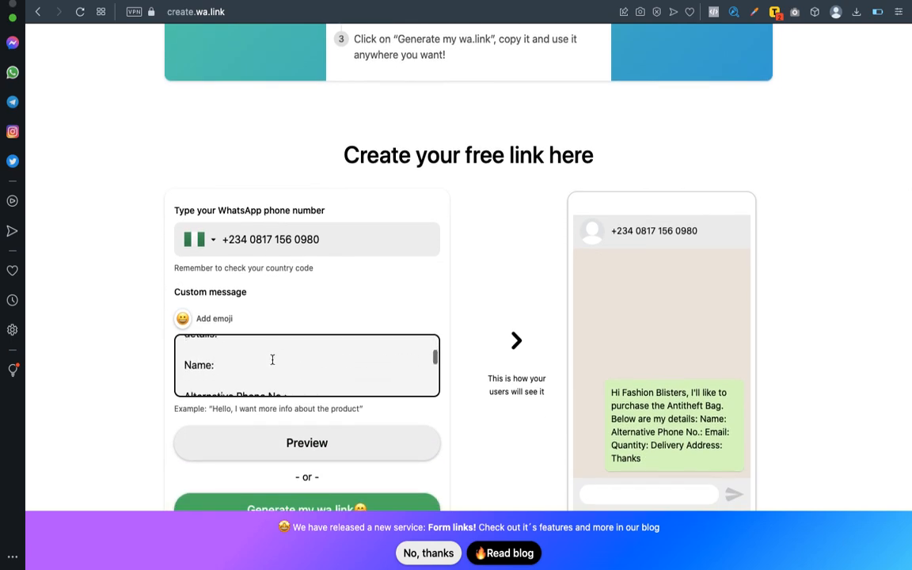
{"action": "scroll", "coordinate": [257, 368], "scroll_direction": "down", "scroll_amount": 2}
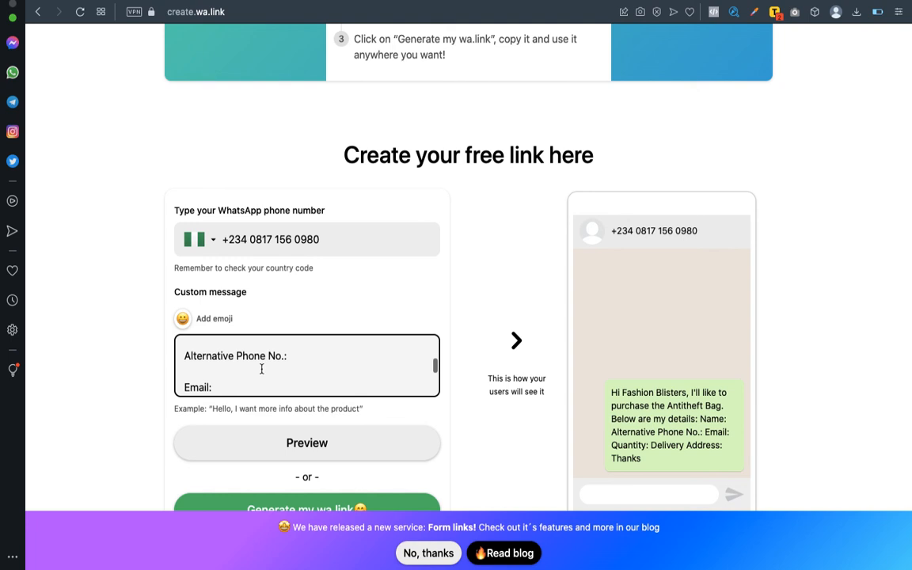
{"action": "scroll", "coordinate": [263, 377], "scroll_direction": "down", "scroll_amount": 4}
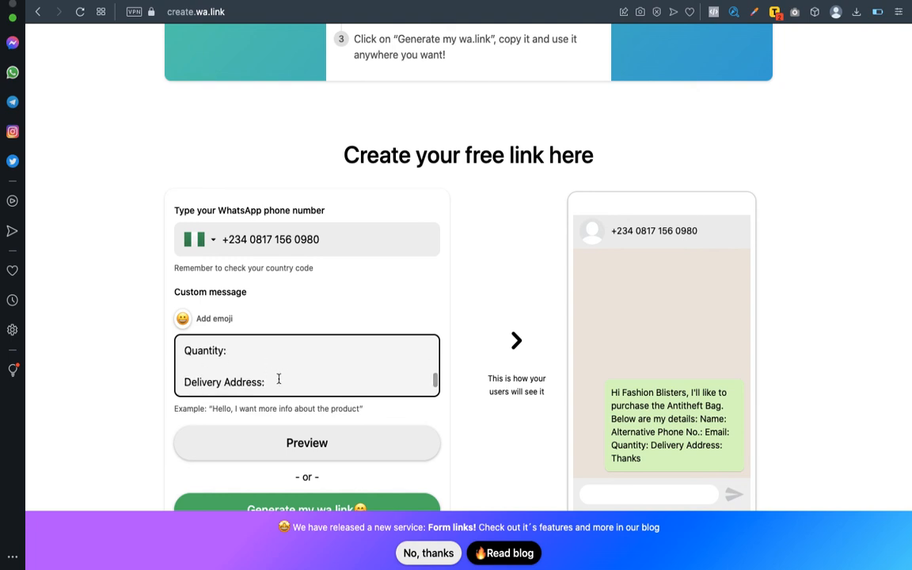
{"action": "scroll", "coordinate": [279, 381], "scroll_direction": "up", "scroll_amount": 8}
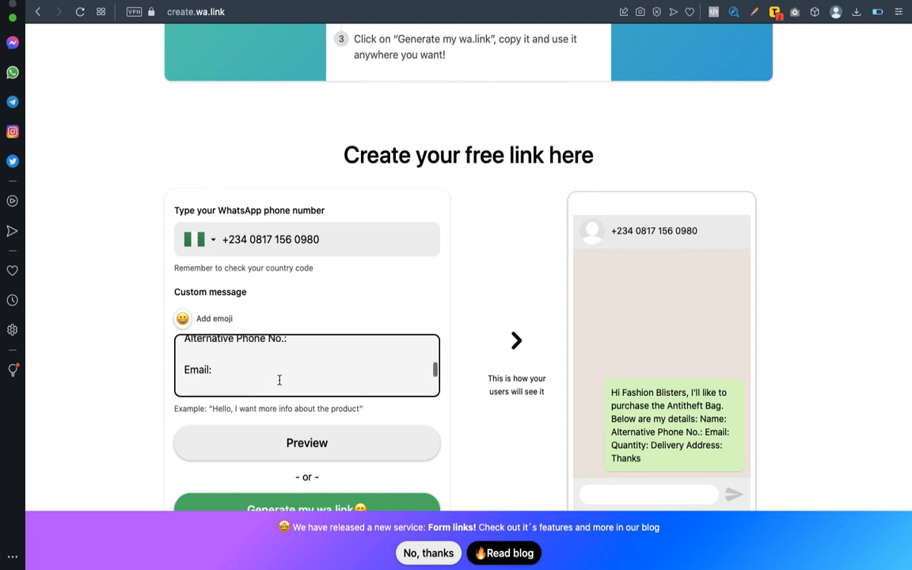
{"action": "scroll", "coordinate": [285, 363], "scroll_direction": "down", "scroll_amount": 1}
{"action": "scroll", "coordinate": [288, 362], "scroll_direction": "up", "scroll_amount": 1}
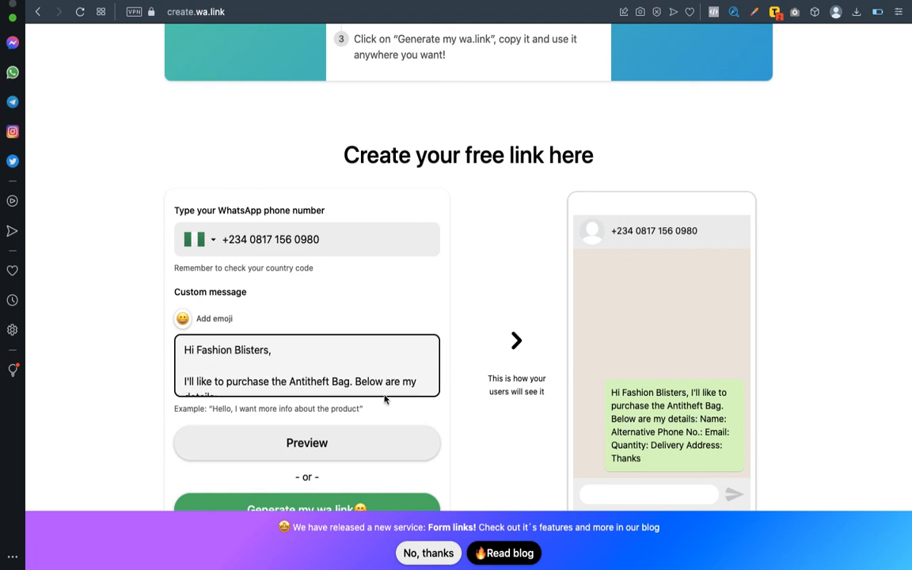
{"action": "scroll", "coordinate": [319, 378], "scroll_direction": "down", "scroll_amount": 4}
{"action": "scroll", "coordinate": [319, 378], "scroll_direction": "down", "scroll_amount": 2}
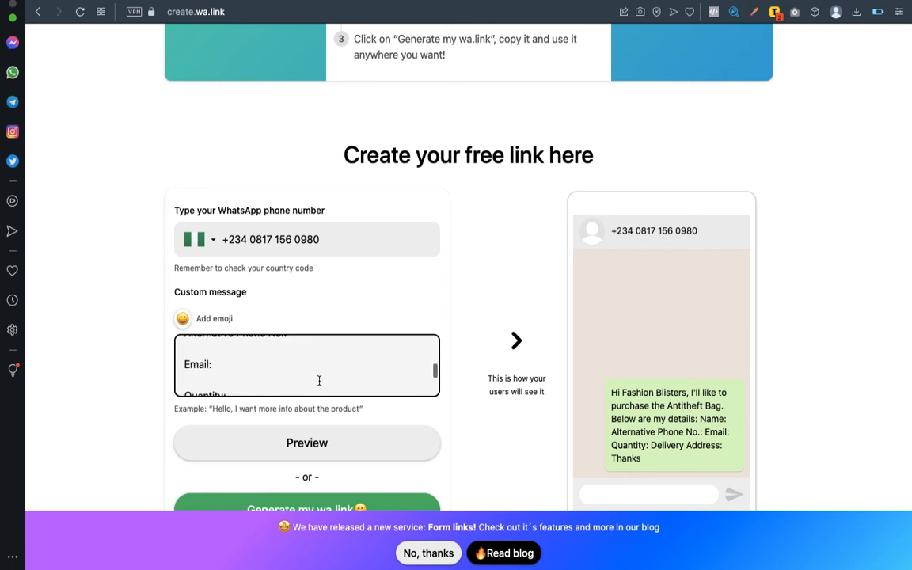
{"action": "scroll", "coordinate": [280, 370], "scroll_direction": "down", "scroll_amount": 5}
{"action": "scroll", "coordinate": [278, 343], "scroll_direction": "up", "scroll_amount": 8}
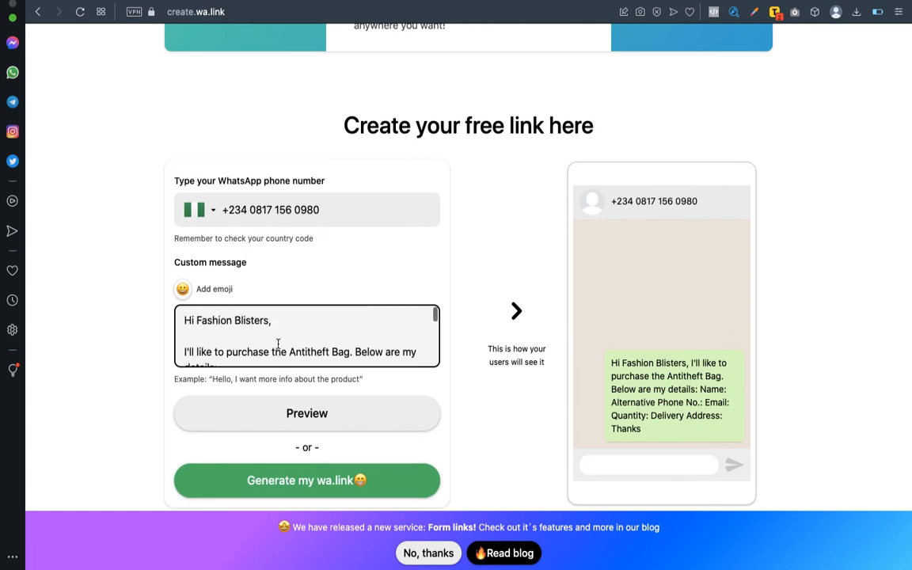
{"action": "scroll", "coordinate": [271, 340], "scroll_direction": "down", "scroll_amount": 1}
{"action": "scroll", "coordinate": [271, 340], "scroll_direction": "up", "scroll_amount": 1}
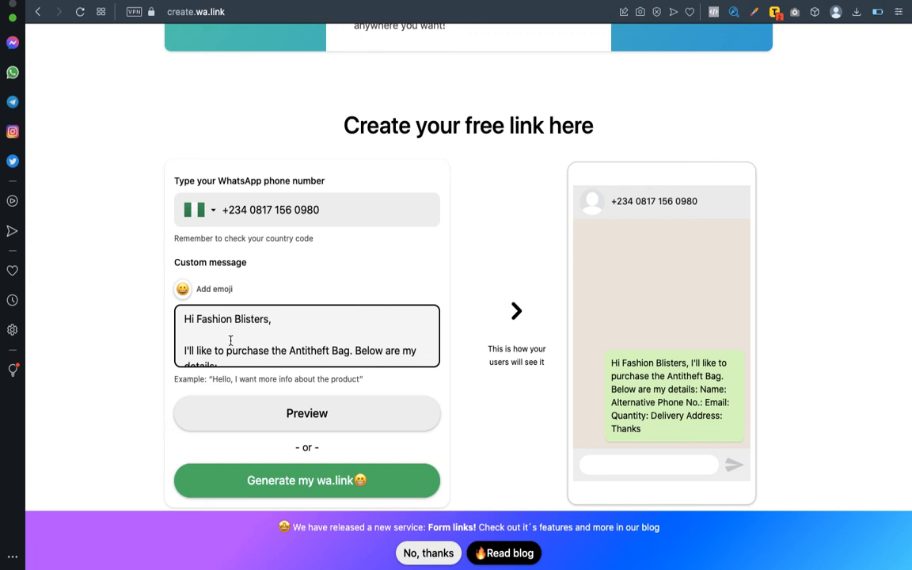
{"action": "scroll", "coordinate": [238, 351], "scroll_direction": "down", "scroll_amount": 2}
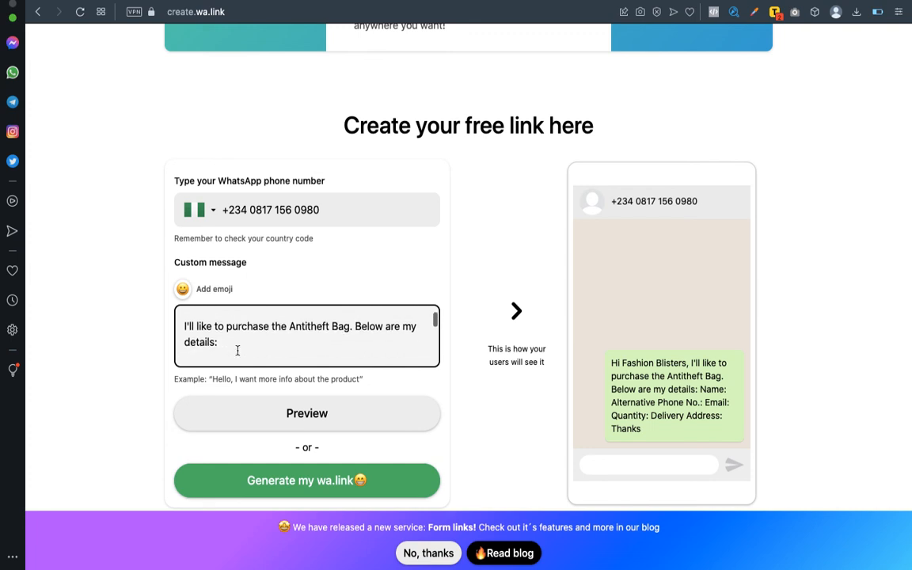
{"action": "scroll", "coordinate": [309, 342], "scroll_direction": "down", "scroll_amount": 2}
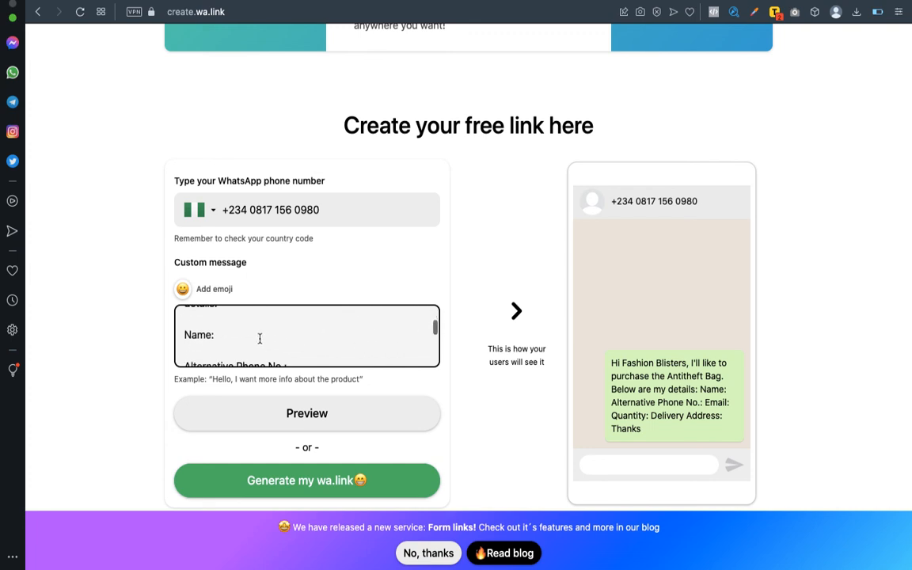
{"action": "scroll", "coordinate": [259, 337], "scroll_direction": "down", "scroll_amount": 3}
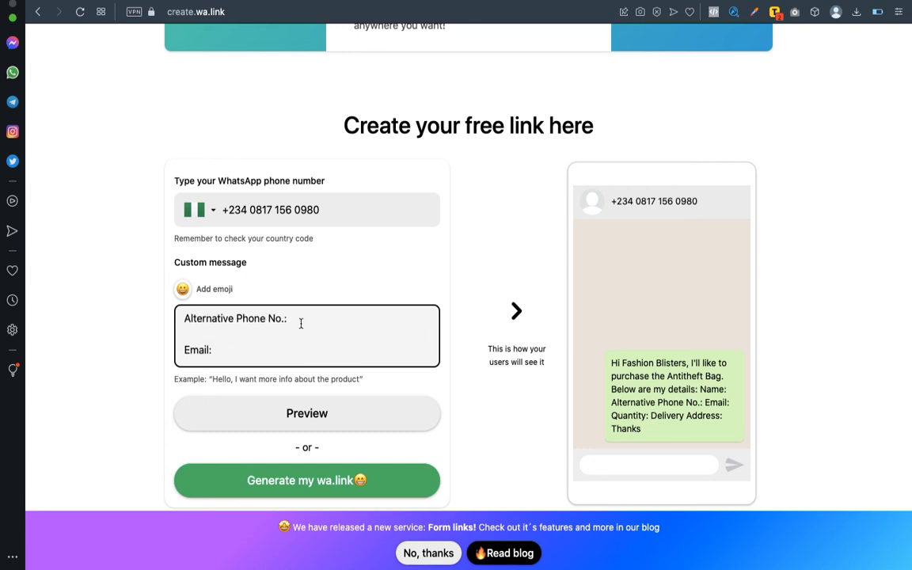
{"action": "scroll", "coordinate": [237, 337], "scroll_direction": "down", "scroll_amount": 3}
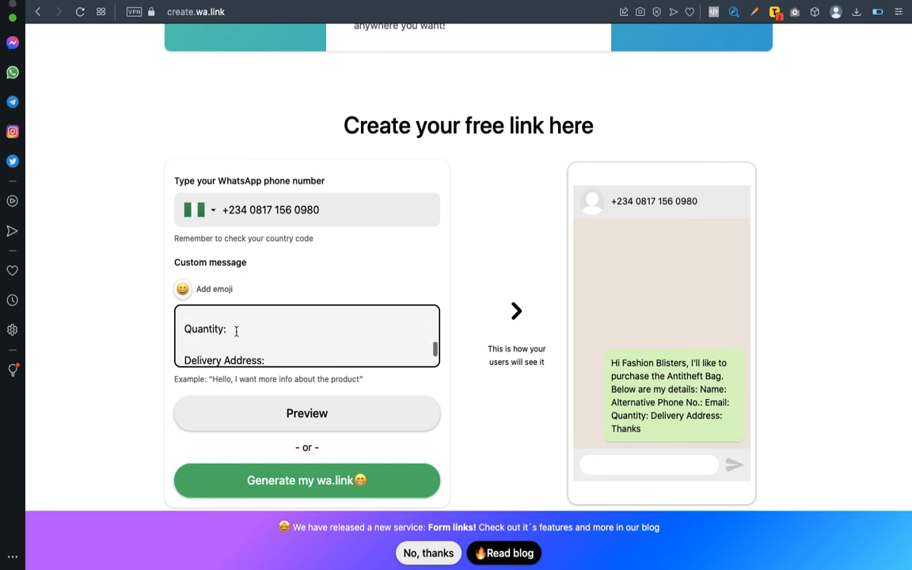
{"action": "scroll", "coordinate": [239, 332], "scroll_direction": "down", "scroll_amount": 2}
{"action": "scroll", "coordinate": [279, 328], "scroll_direction": "down", "scroll_amount": 1}
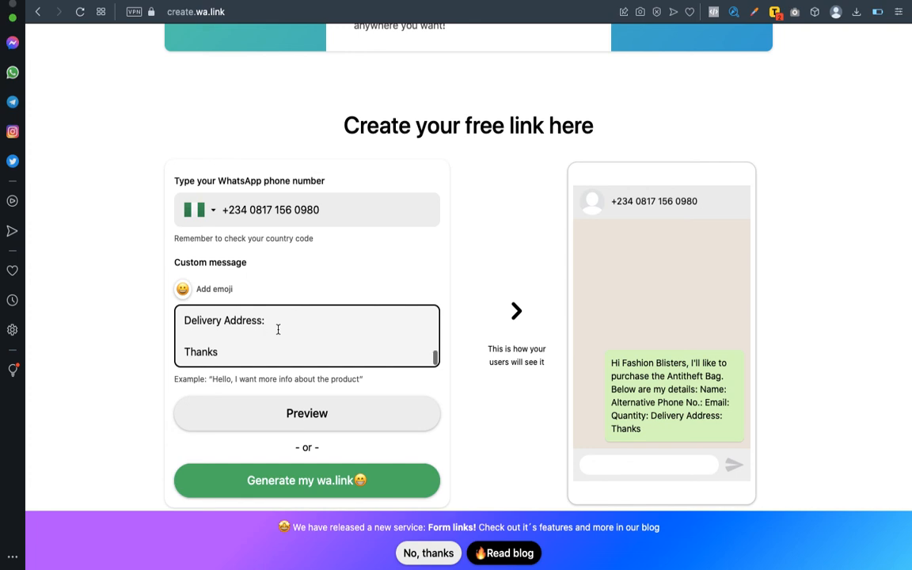
Change 'Delivery Address:' to 'Detailed Delivery Address:' and check the phone preview.
{"action": "left_click", "coordinate": [186, 322]}
{"action": "type", "text": "Detaile"}
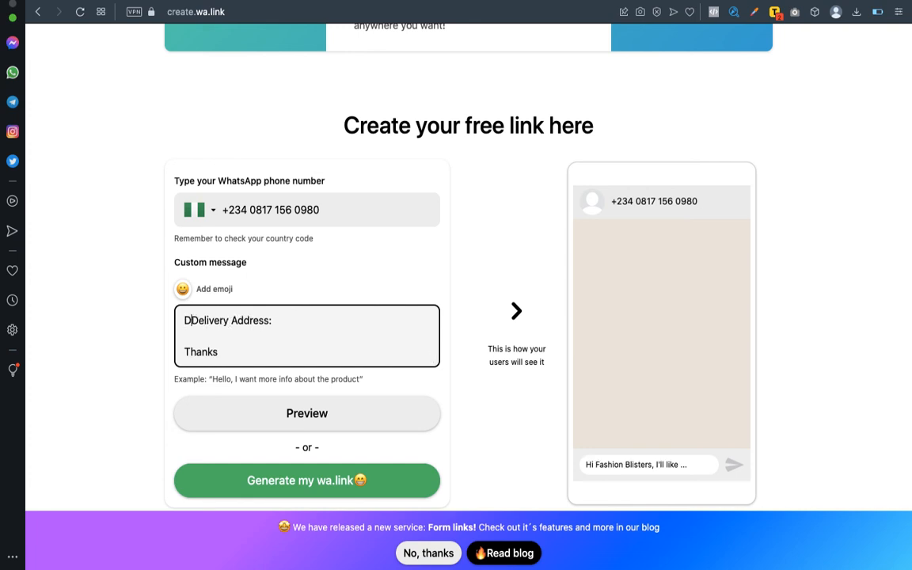
{"action": "type", "text": "d"}
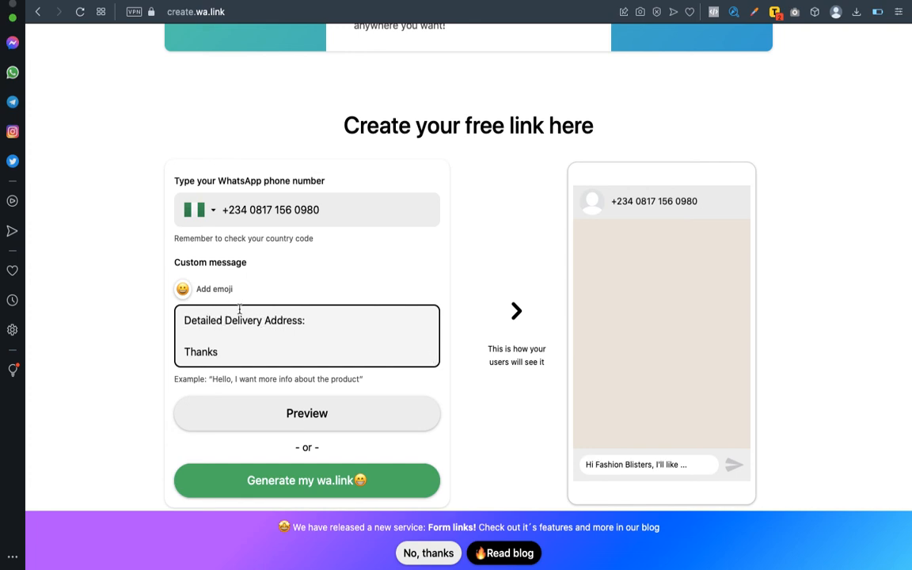
{"action": "scroll", "coordinate": [338, 330], "scroll_direction": "down", "scroll_amount": 1}
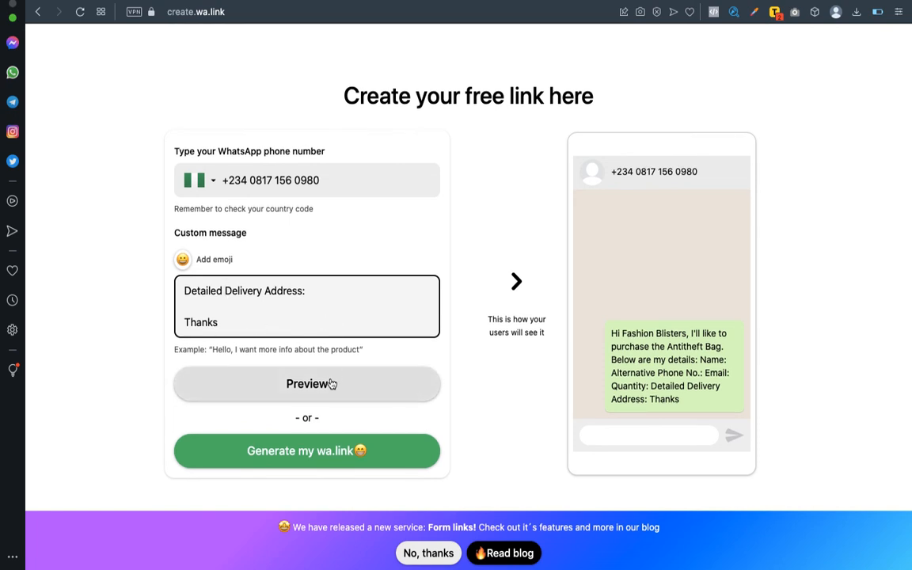
{"action": "scroll", "coordinate": [416, 269], "scroll_direction": "up", "scroll_amount": 2}
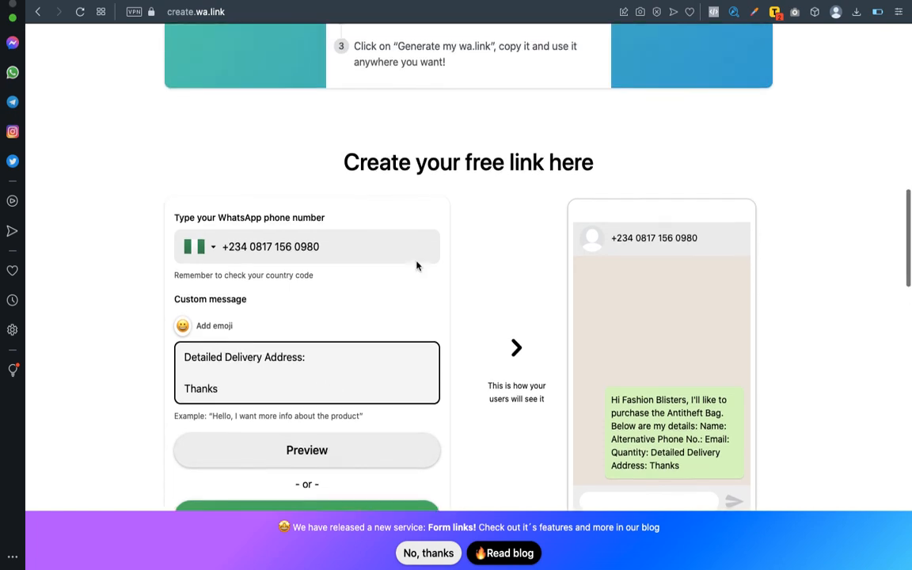
{"action": "scroll", "coordinate": [417, 265], "scroll_direction": "down", "scroll_amount": 3}
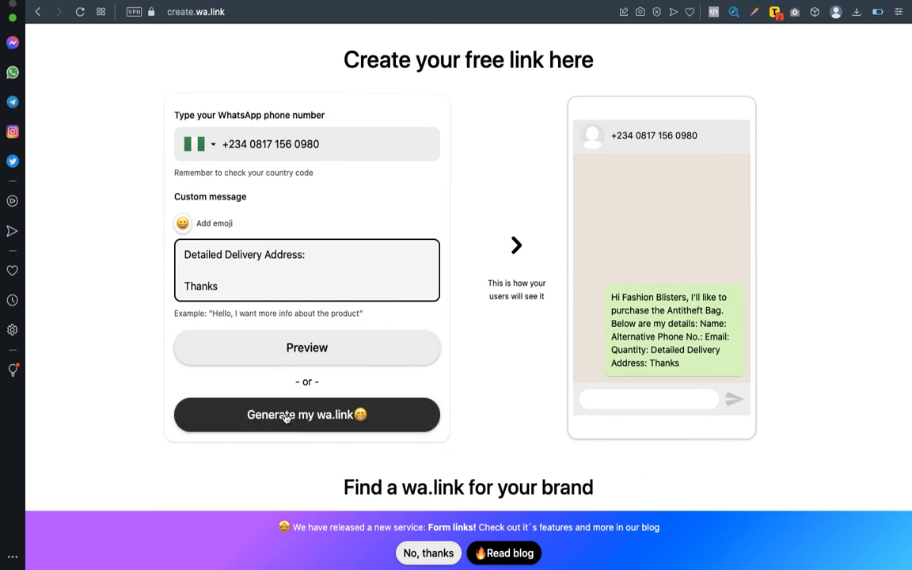
Generate the WhatsApp short link wa.link/0dw4qo and copy it.
{"action": "left_click", "coordinate": [287, 416]}
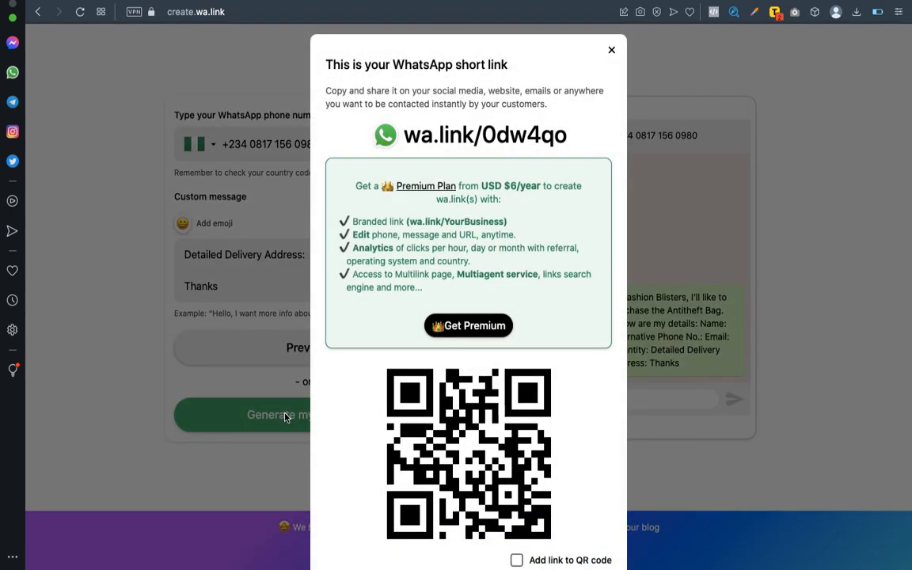
{"action": "scroll", "coordinate": [580, 91], "scroll_direction": "down", "scroll_amount": 2}
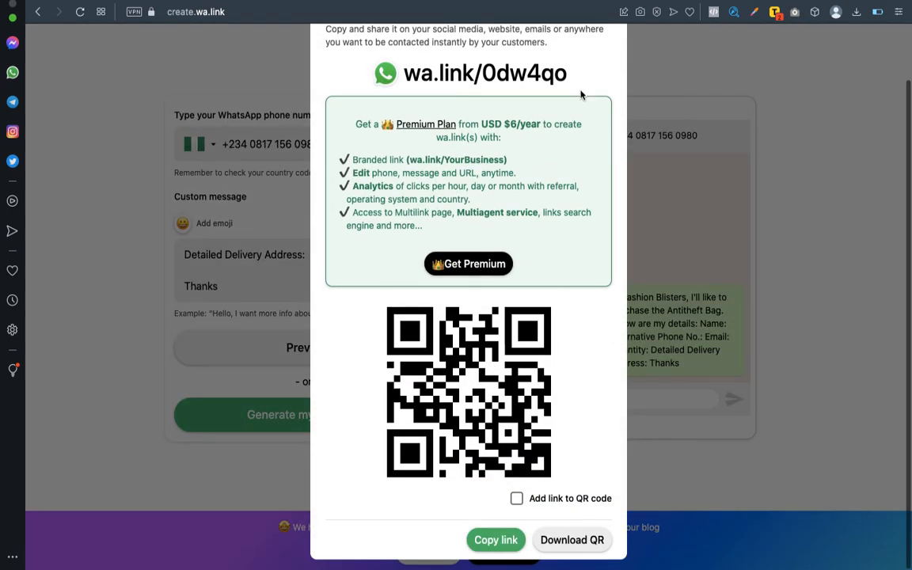
{"action": "left_click", "coordinate": [496, 541]}
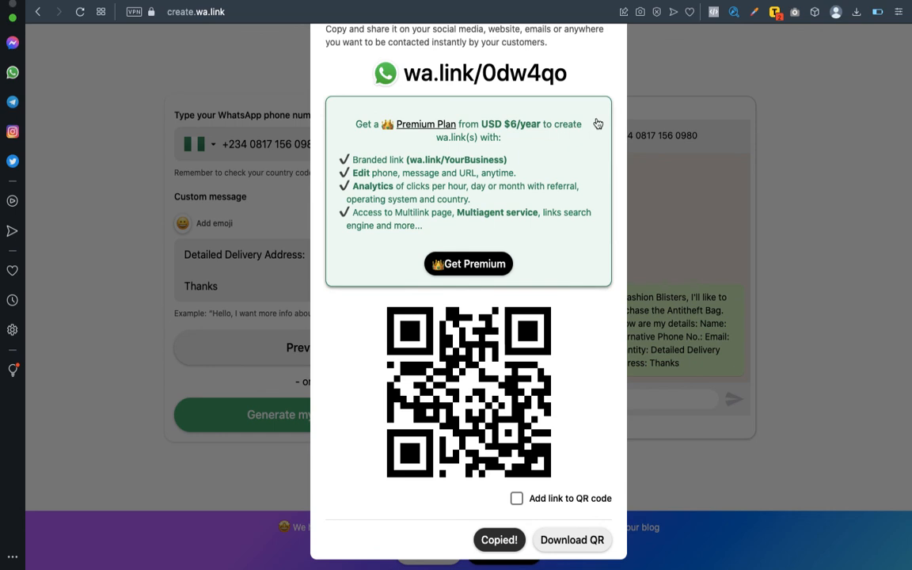
{"action": "left_click", "coordinate": [623, 1]}
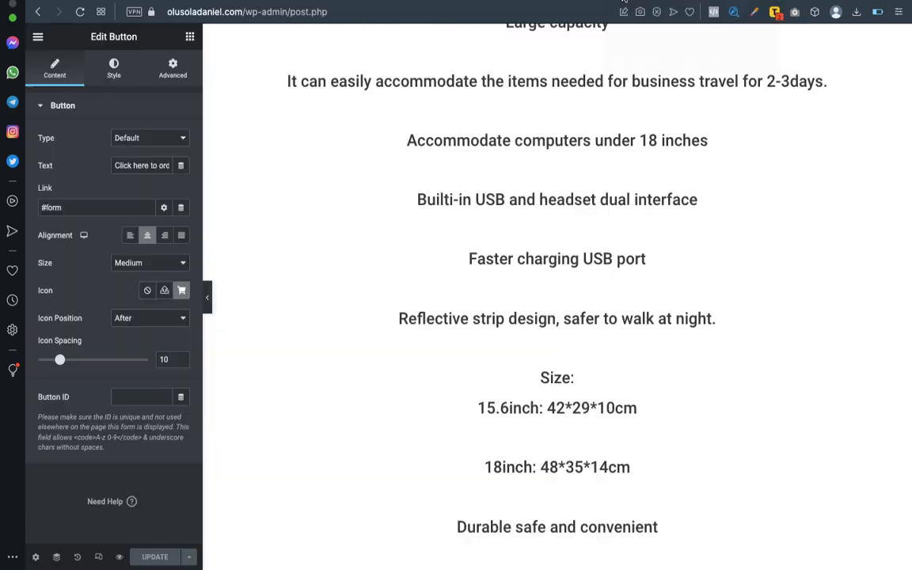
{"action": "scroll", "coordinate": [520, 210], "scroll_direction": "up", "scroll_amount": 15}
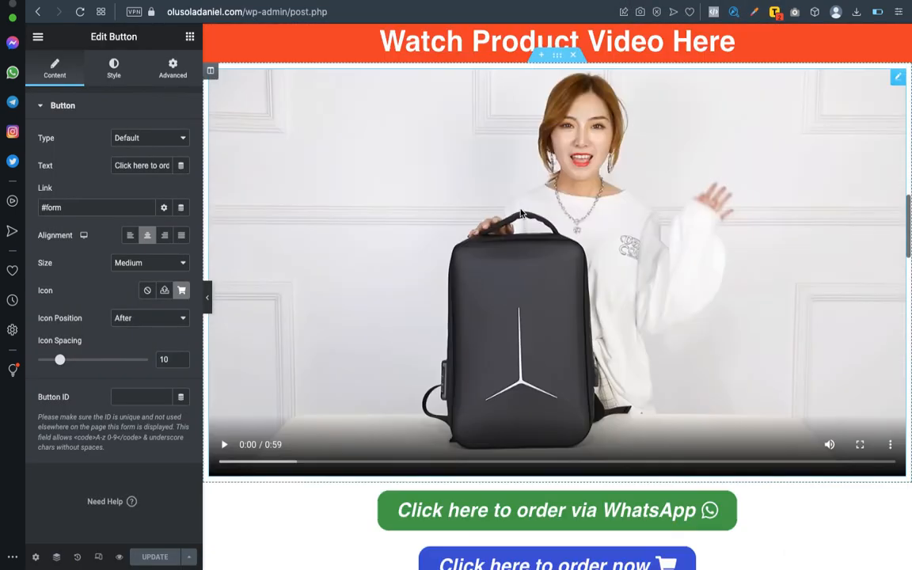
{"action": "scroll", "coordinate": [520, 208], "scroll_direction": "up", "scroll_amount": 10}
{"action": "scroll", "coordinate": [520, 210], "scroll_direction": "down", "scroll_amount": 20}
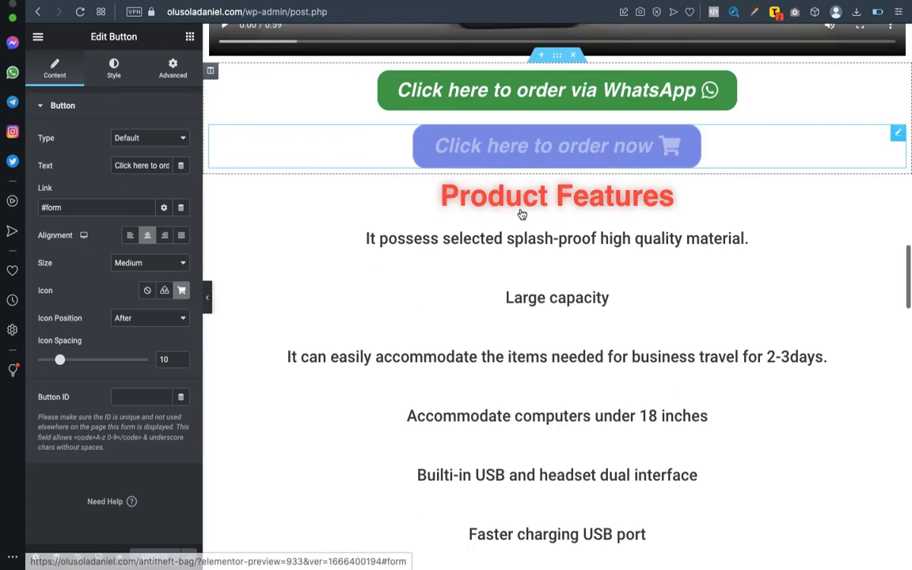
{"action": "scroll", "coordinate": [521, 212], "scroll_direction": "up", "scroll_amount": 1}
{"action": "scroll", "coordinate": [521, 212], "scroll_direction": "up", "scroll_amount": 1}
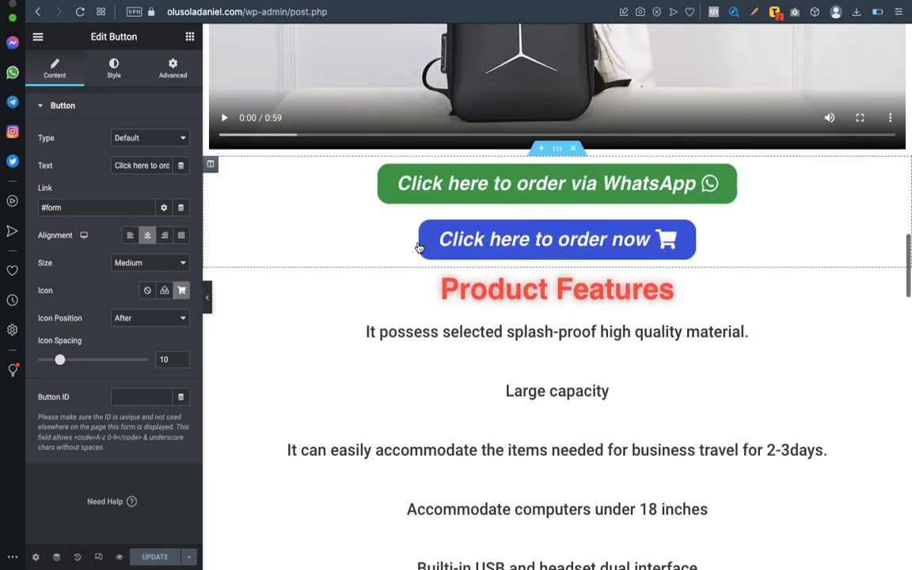
{"action": "left_click", "coordinate": [568, 191]}
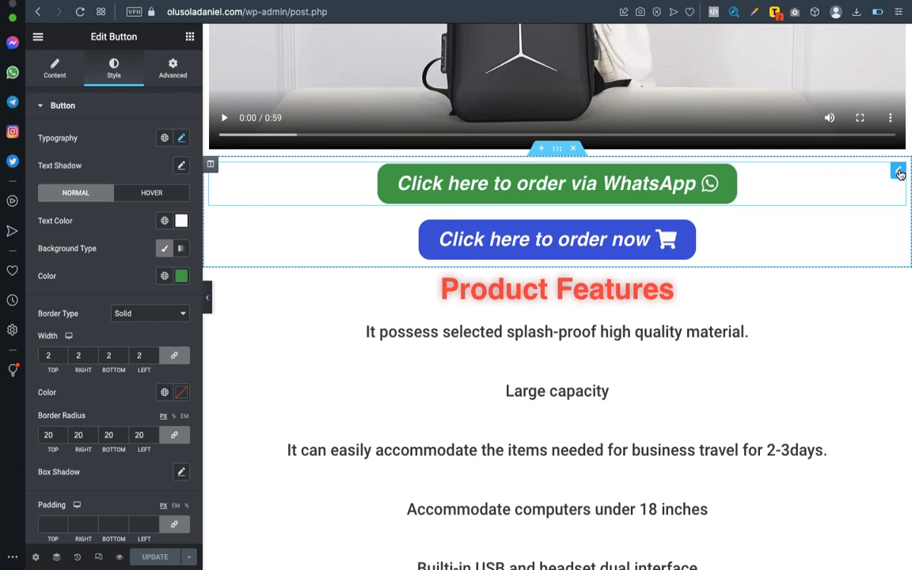
{"action": "left_click", "coordinate": [52, 76]}
{"action": "left_click", "coordinate": [53, 208]}
{"action": "key", "text": "super+a"}
{"action": "key", "text": "BackSpace"}
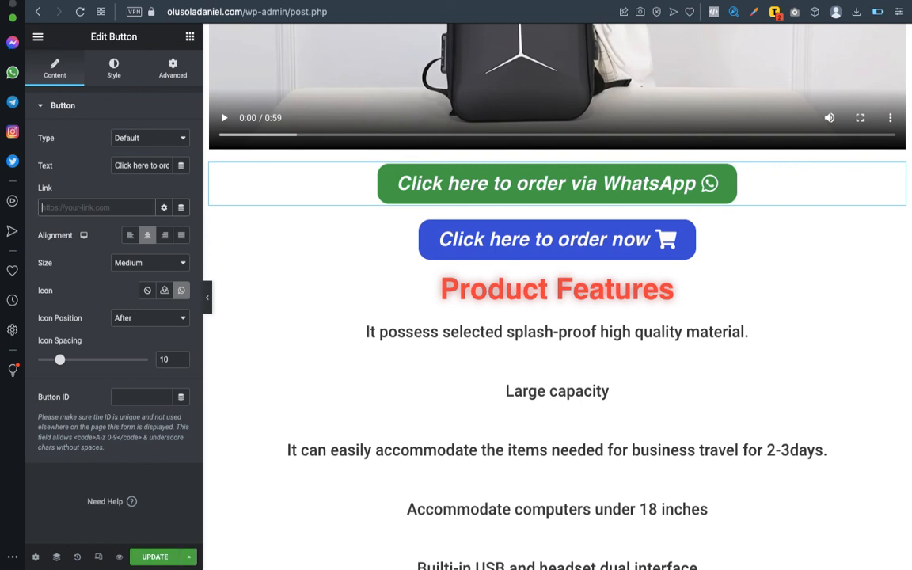
{"action": "key", "text": "super+v"}
{"action": "left_click", "coordinate": [155, 557]}
Link the WhatsApp button above the order form to the same wa.link address and update.
{"action": "scroll", "coordinate": [381, 496], "scroll_direction": "down", "scroll_amount": 20}
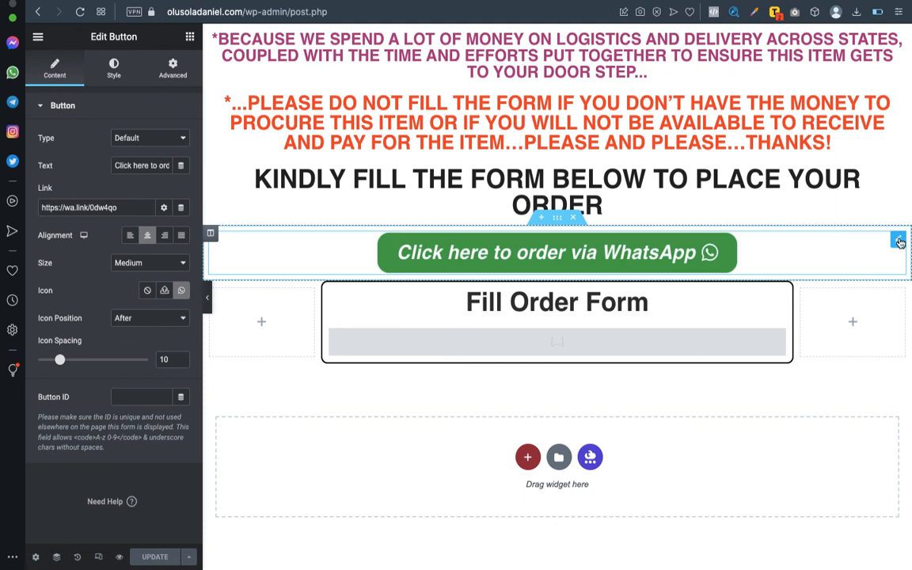
{"action": "left_click", "coordinate": [899, 243]}
{"action": "left_click", "coordinate": [61, 207]}
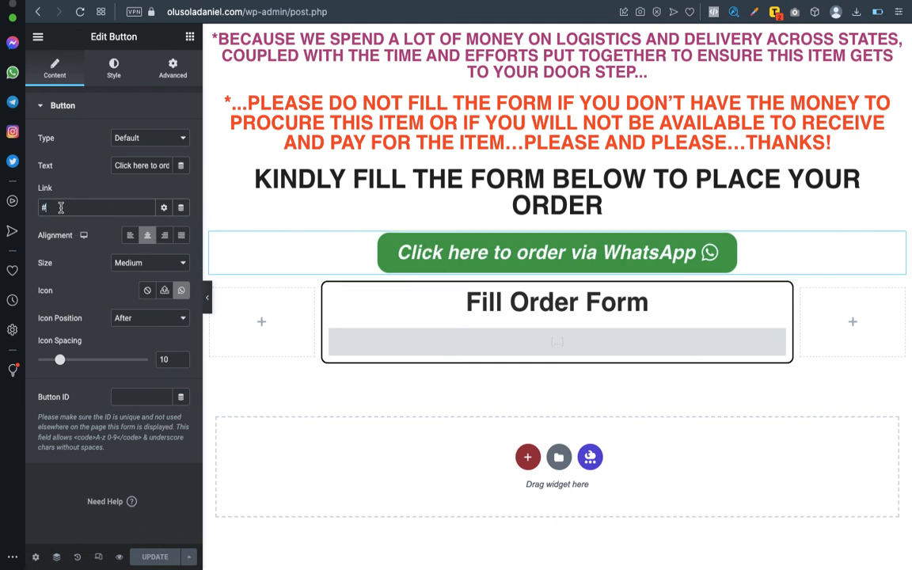
{"action": "key", "text": "super+v"}
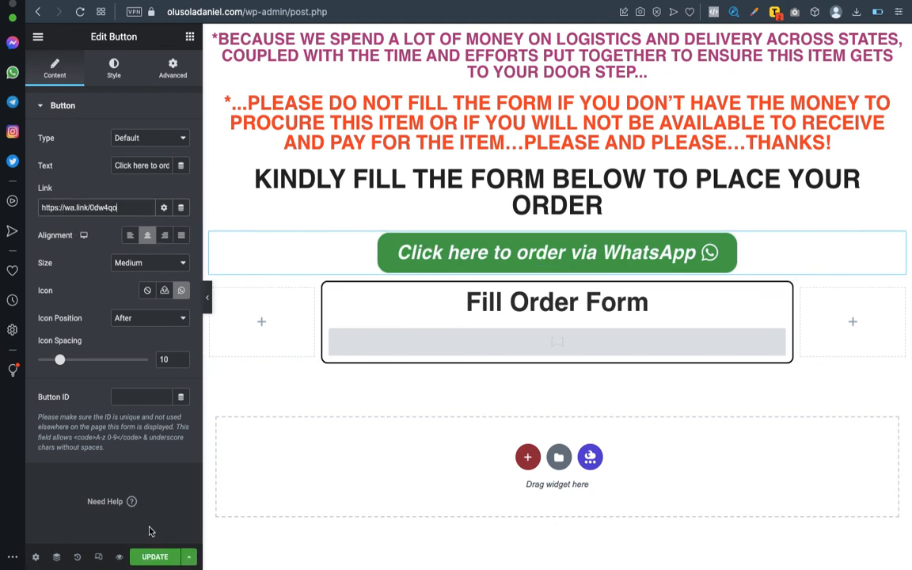
{"action": "left_click", "coordinate": [156, 557]}
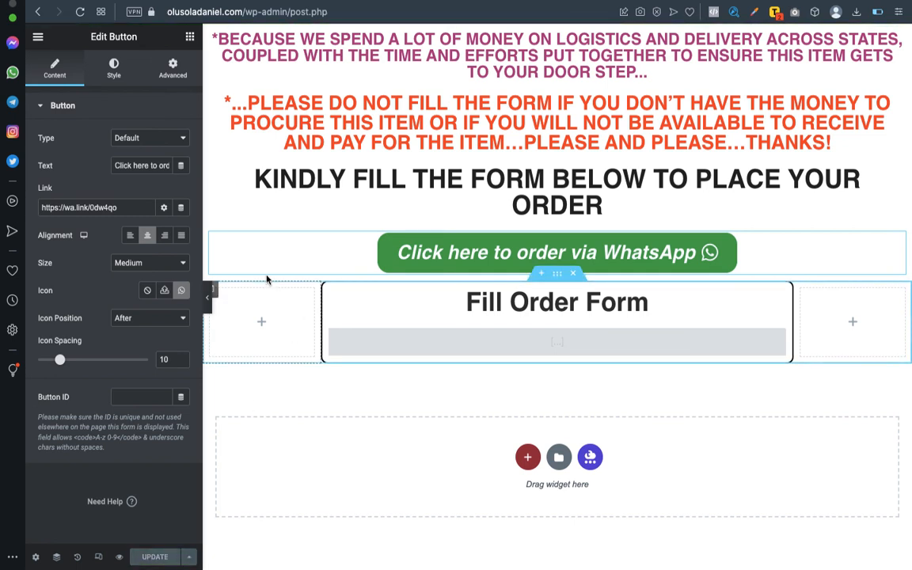
Preview the saved page live and test that the first order-now button jumps to the form.
{"action": "left_click", "coordinate": [119, 558]}
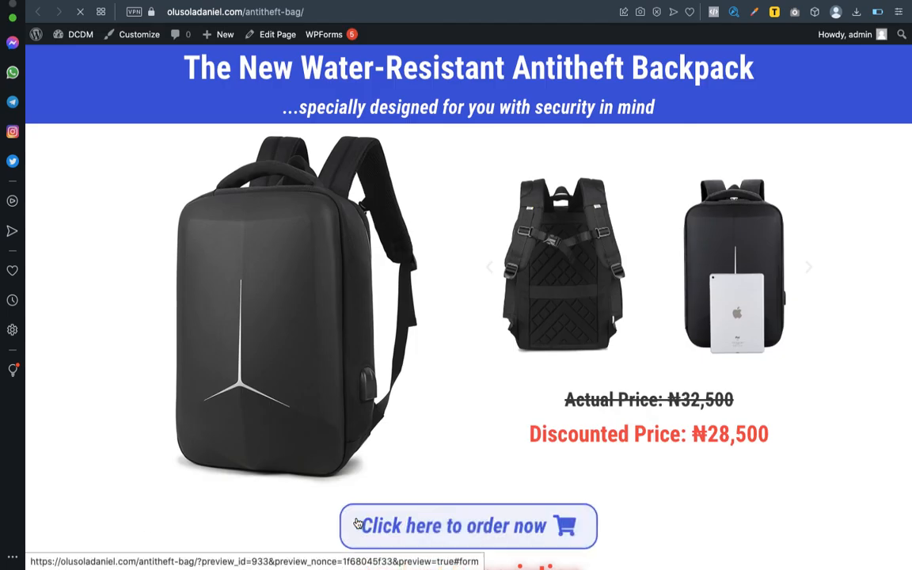
{"action": "scroll", "coordinate": [340, 474], "scroll_direction": "down", "scroll_amount": 3}
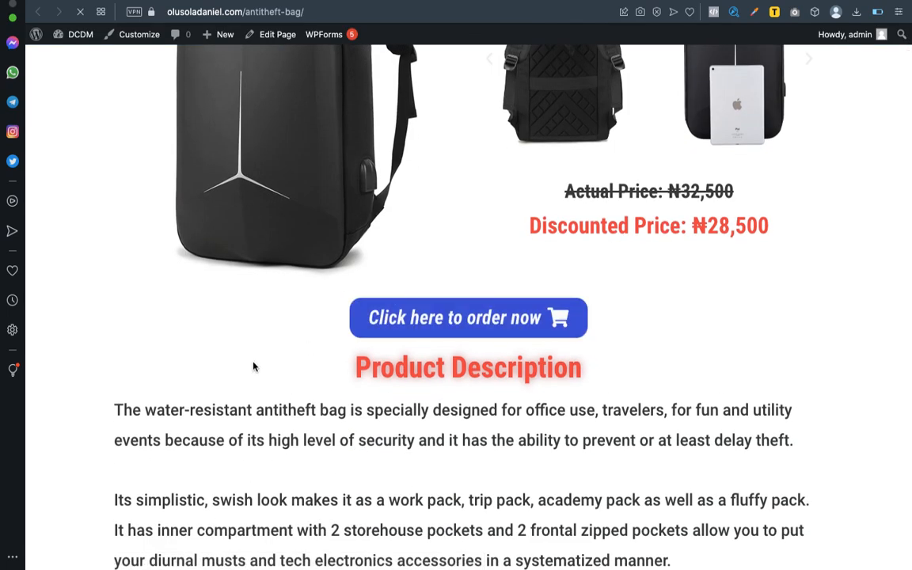
{"action": "left_click", "coordinate": [437, 326]}
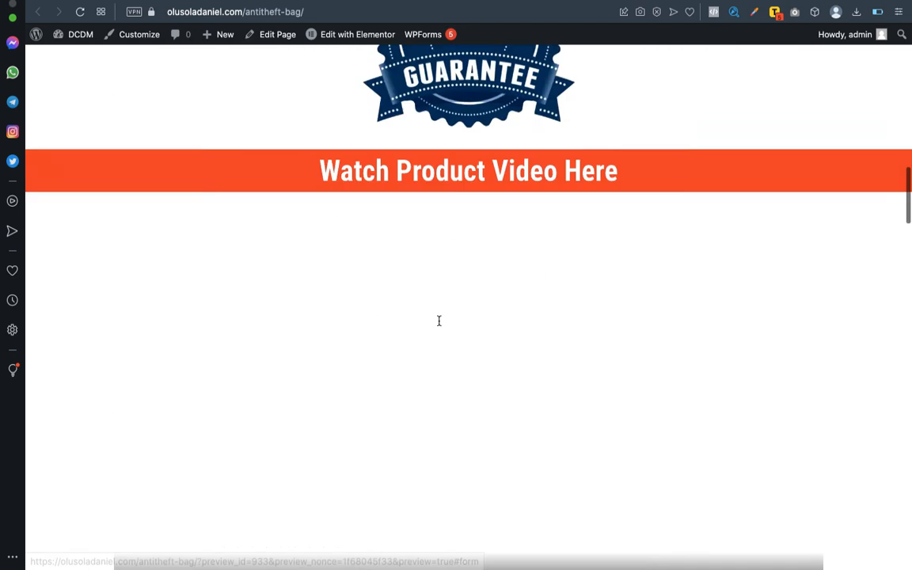
Test the second order-now button, confirming it also lands on the order form.
{"action": "scroll", "coordinate": [439, 325], "scroll_direction": "up", "scroll_amount": 2}
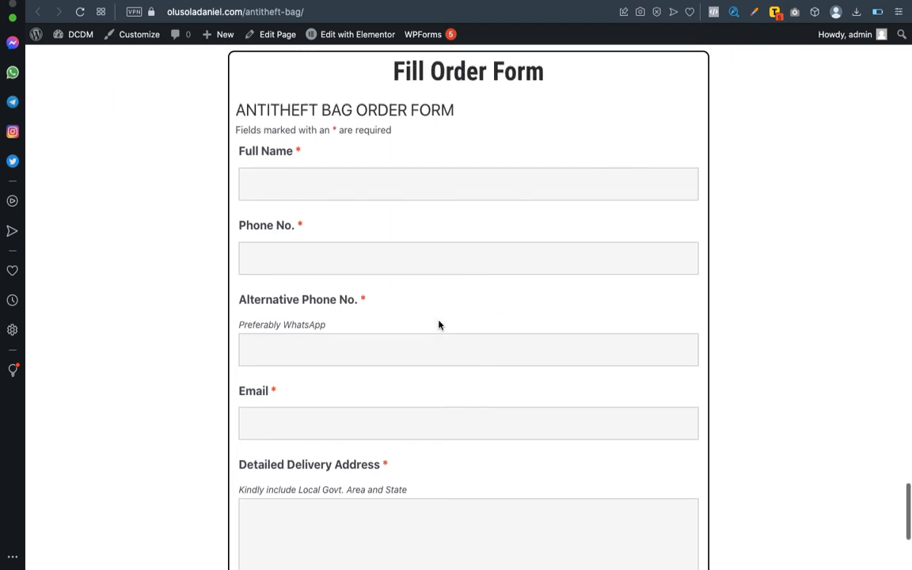
{"action": "scroll", "coordinate": [439, 320], "scroll_direction": "down", "scroll_amount": 3}
{"action": "scroll", "coordinate": [439, 320], "scroll_direction": "up", "scroll_amount": 6}
{"action": "scroll", "coordinate": [439, 324], "scroll_direction": "up", "scroll_amount": 4}
{"action": "scroll", "coordinate": [438, 320], "scroll_direction": "down", "scroll_amount": 3}
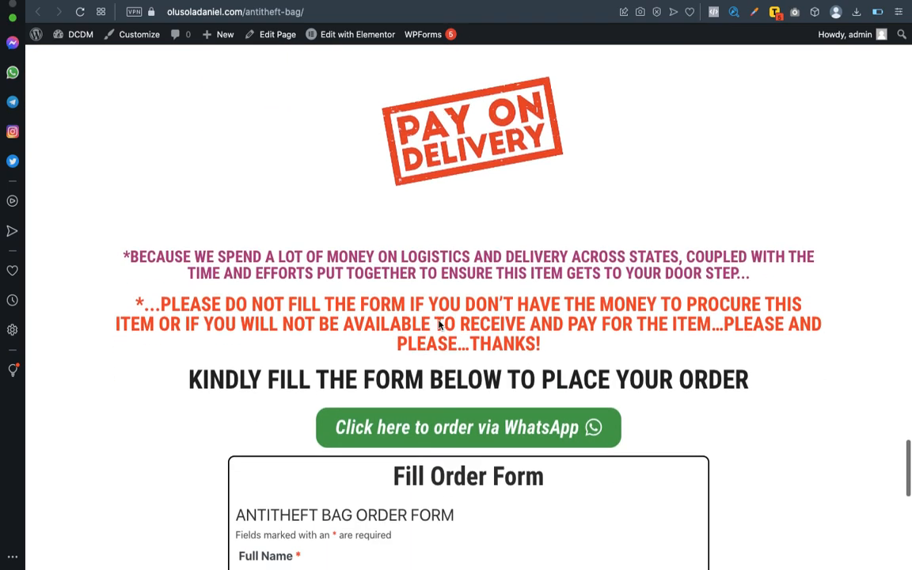
{"action": "scroll", "coordinate": [439, 319], "scroll_direction": "down", "scroll_amount": 1}
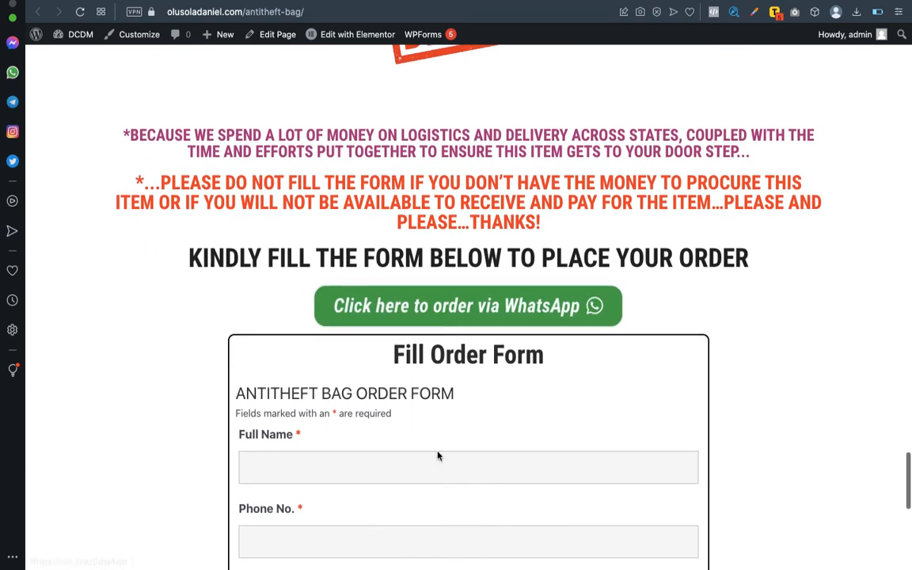
{"action": "scroll", "coordinate": [440, 476], "scroll_direction": "down", "scroll_amount": 3}
{"action": "scroll", "coordinate": [440, 475], "scroll_direction": "up", "scroll_amount": 2}
{"action": "scroll", "coordinate": [440, 475], "scroll_direction": "up", "scroll_amount": 20}
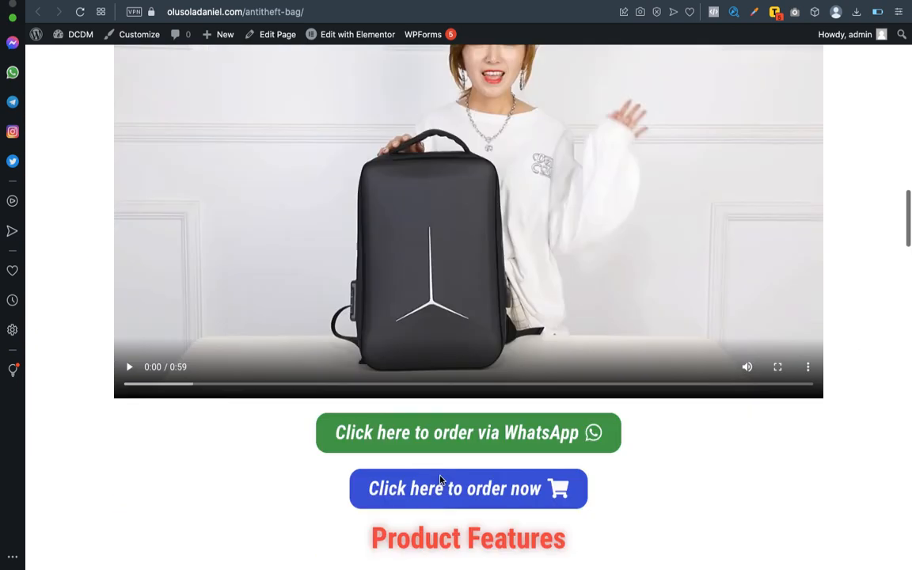
{"action": "scroll", "coordinate": [440, 480], "scroll_direction": "down", "scroll_amount": 3}
{"action": "left_click", "coordinate": [433, 297]}
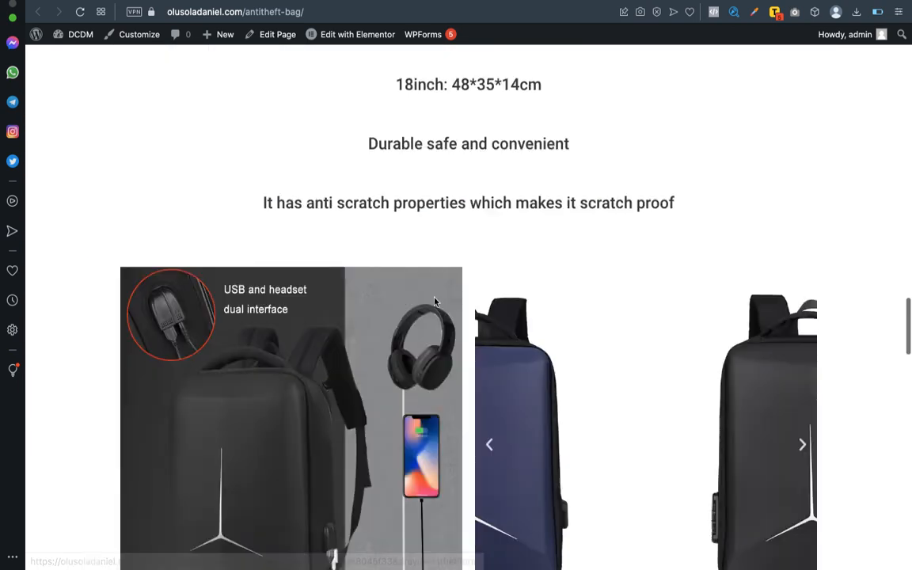
{"action": "scroll", "coordinate": [434, 297], "scroll_direction": "down", "scroll_amount": 3}
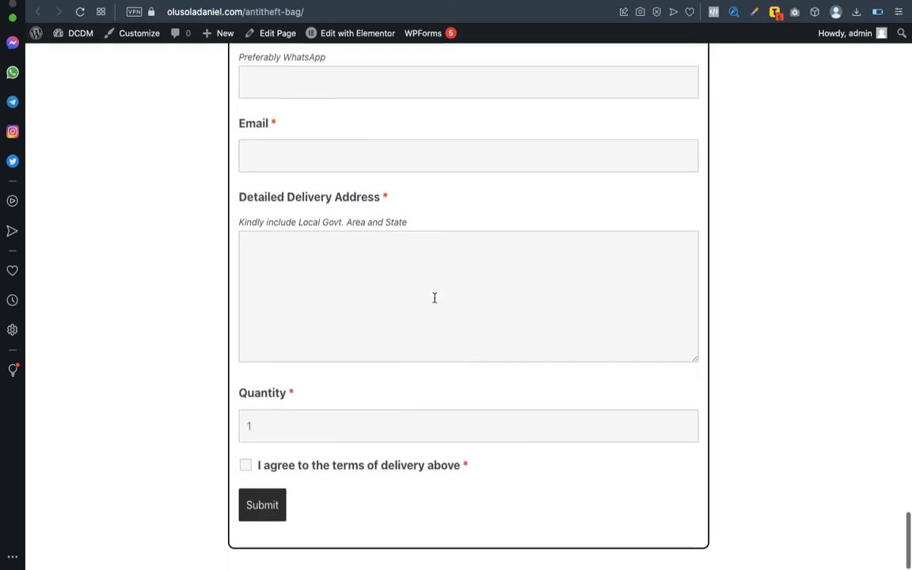
{"action": "scroll", "coordinate": [434, 299], "scroll_direction": "up", "scroll_amount": 7}
{"action": "scroll", "coordinate": [434, 301], "scroll_direction": "down", "scroll_amount": 2}
{"action": "scroll", "coordinate": [433, 301], "scroll_direction": "up", "scroll_amount": 15}
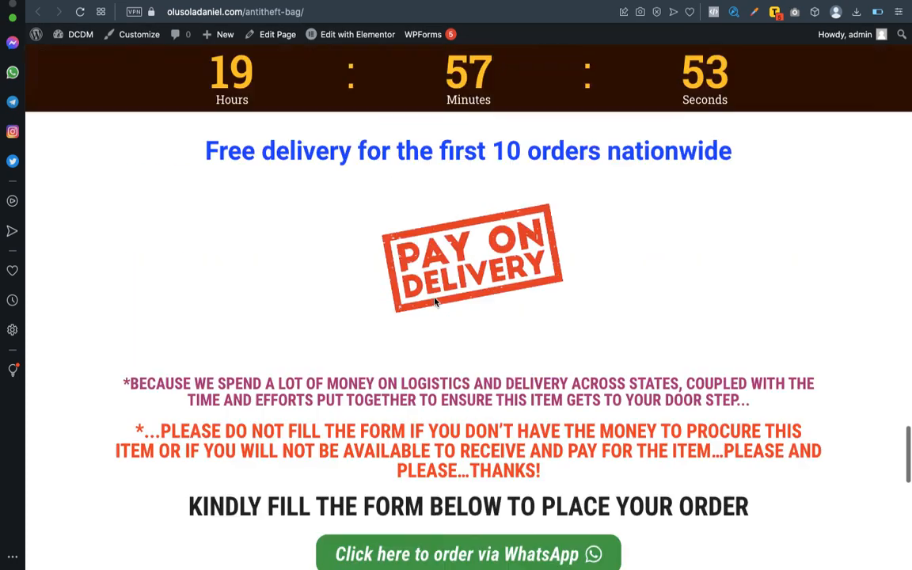
{"action": "scroll", "coordinate": [433, 301], "scroll_direction": "up", "scroll_amount": 15}
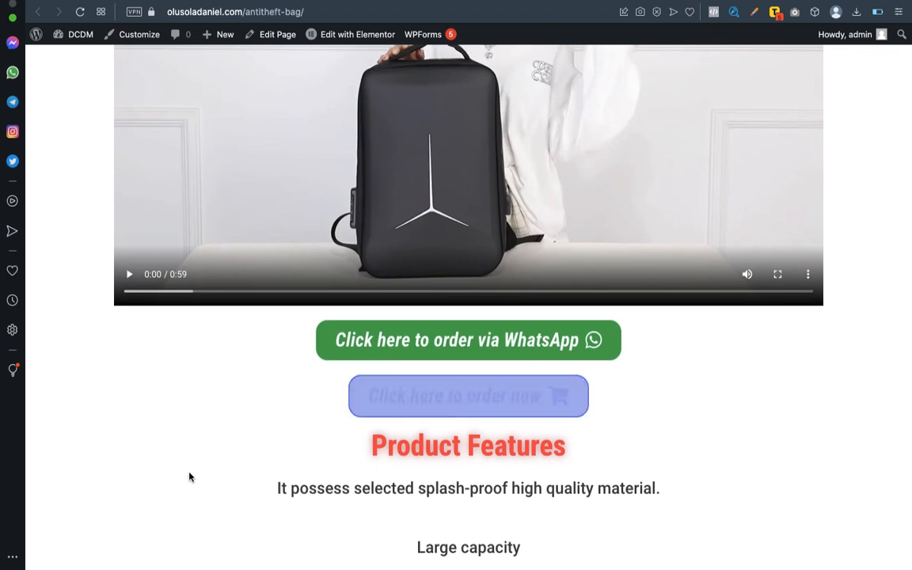
Test the WhatsApp order button, confirming the prefilled Antitheft Bag order message, then return to Elementor.
{"action": "left_click", "coordinate": [404, 339]}
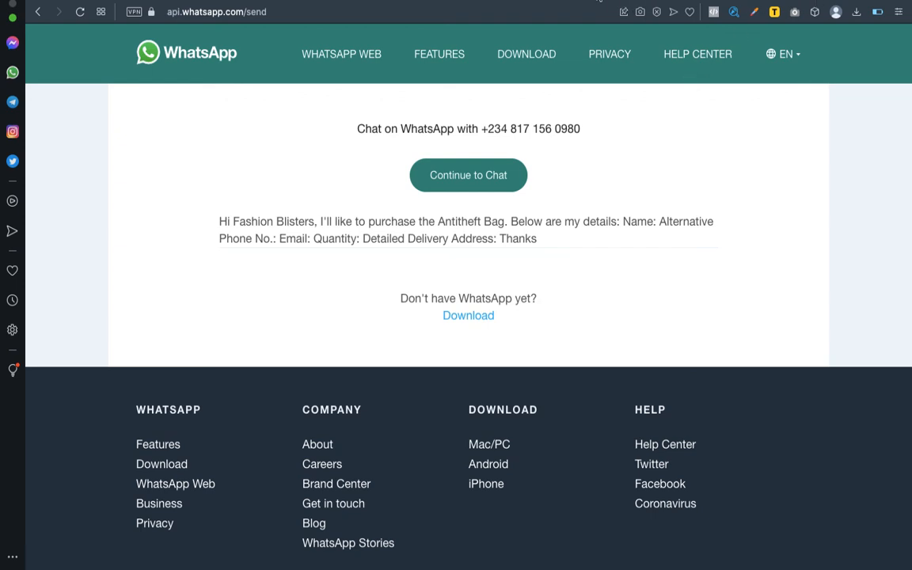
{"action": "left_click", "coordinate": [599, 1]}
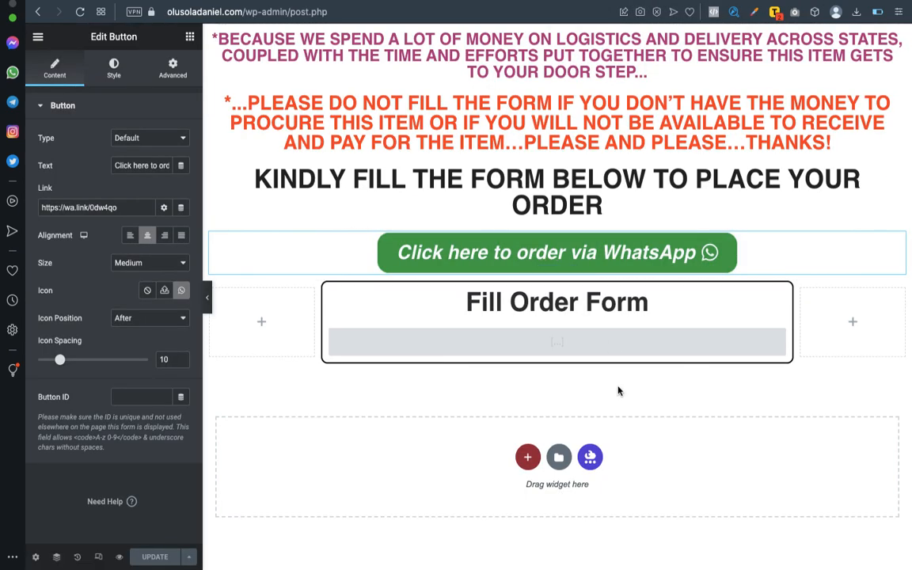
{"action": "scroll", "coordinate": [547, 404], "scroll_direction": "up", "scroll_amount": 3}
{"action": "scroll", "coordinate": [548, 401], "scroll_direction": "down", "scroll_amount": 3}
{"action": "scroll", "coordinate": [525, 364], "scroll_direction": "up", "scroll_amount": 15}
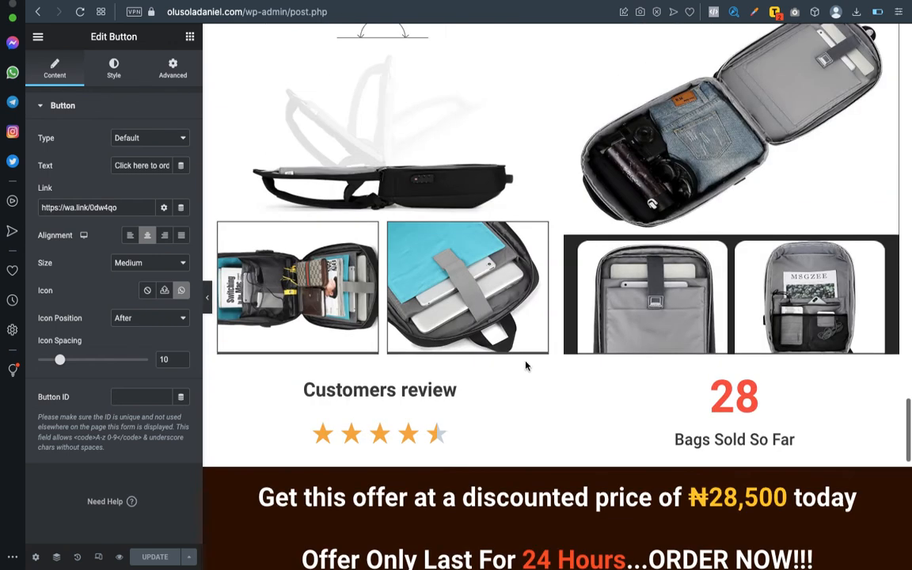
{"action": "scroll", "coordinate": [525, 365], "scroll_direction": "up", "scroll_amount": 15}
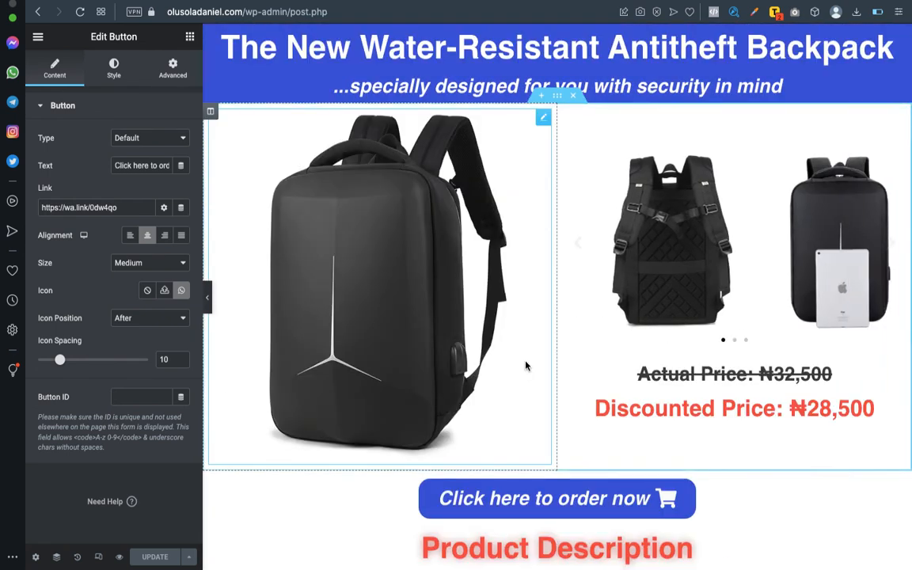
{"action": "scroll", "coordinate": [525, 361], "scroll_direction": "down", "scroll_amount": 5}
{"action": "scroll", "coordinate": [525, 360], "scroll_direction": "down", "scroll_amount": 6}
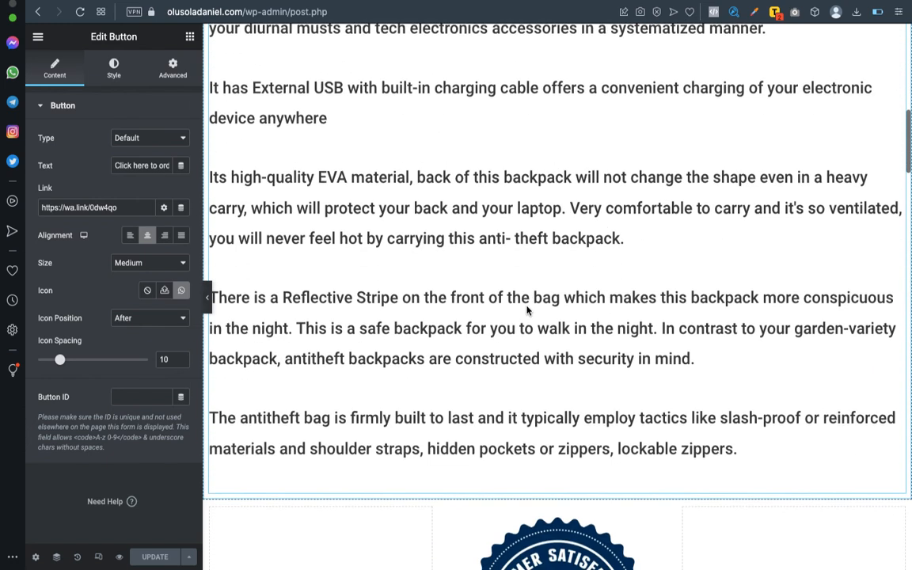
{"action": "scroll", "coordinate": [487, 271], "scroll_direction": "down", "scroll_amount": 12}
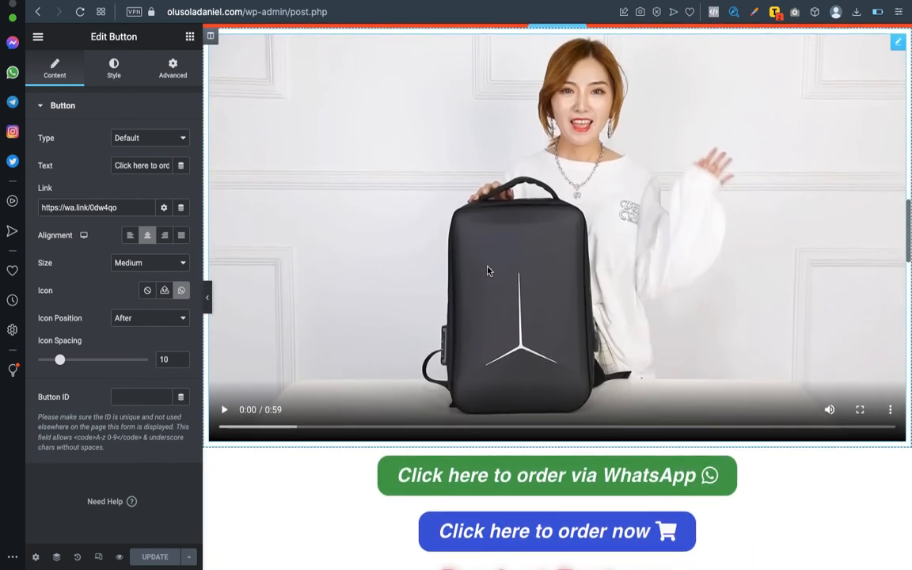
{"action": "scroll", "coordinate": [487, 270], "scroll_direction": "down", "scroll_amount": 5}
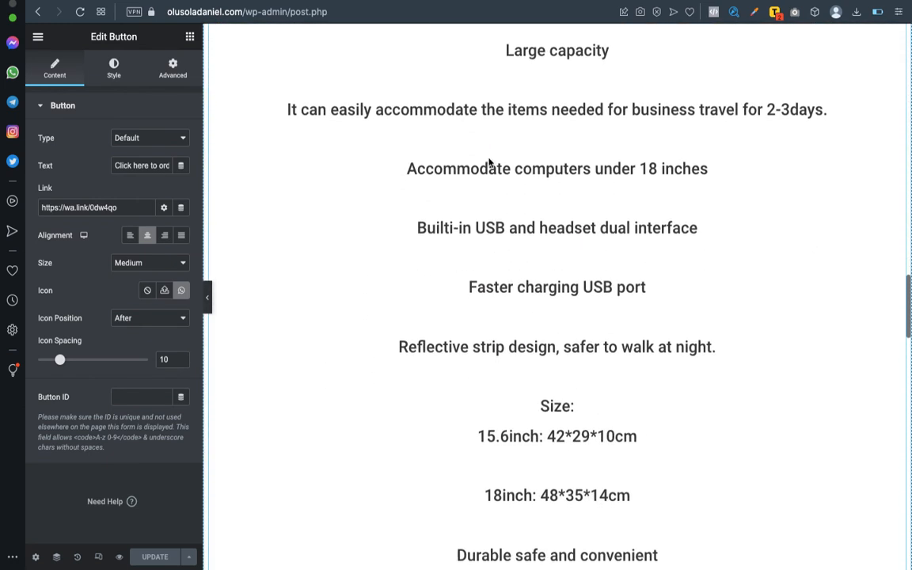
{"action": "scroll", "coordinate": [481, 219], "scroll_direction": "down", "scroll_amount": 5}
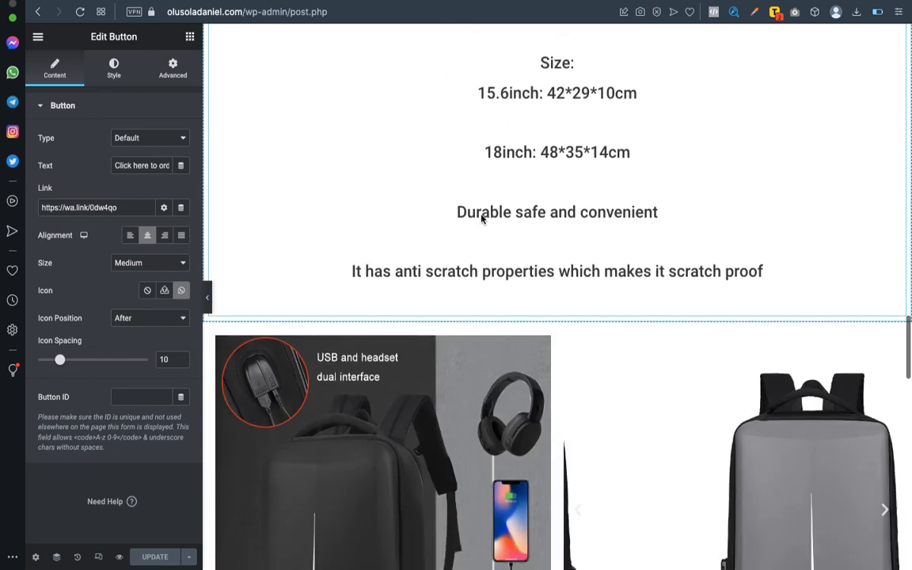
{"action": "scroll", "coordinate": [480, 218], "scroll_direction": "up", "scroll_amount": 2}
{"action": "scroll", "coordinate": [480, 218], "scroll_direction": "down", "scroll_amount": 6}
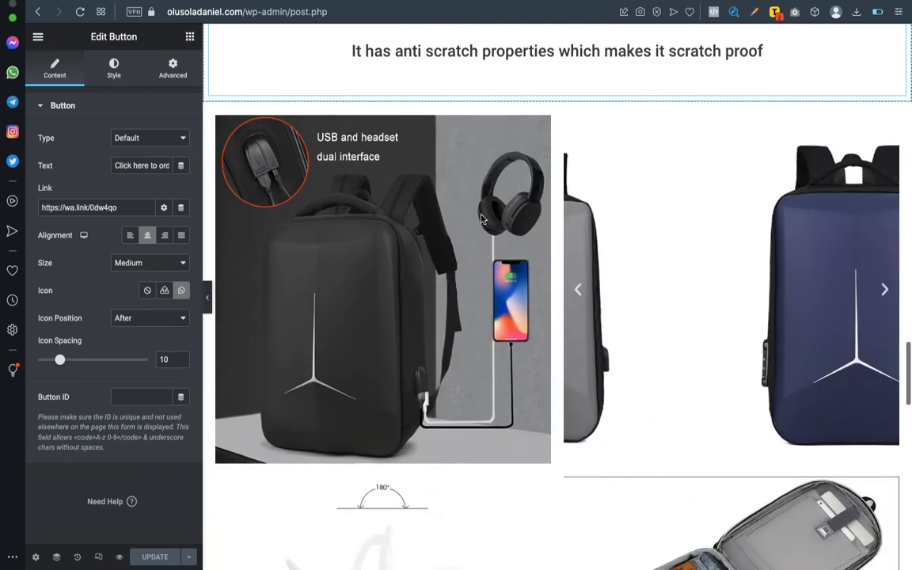
{"action": "scroll", "coordinate": [480, 218], "scroll_direction": "down", "scroll_amount": 6}
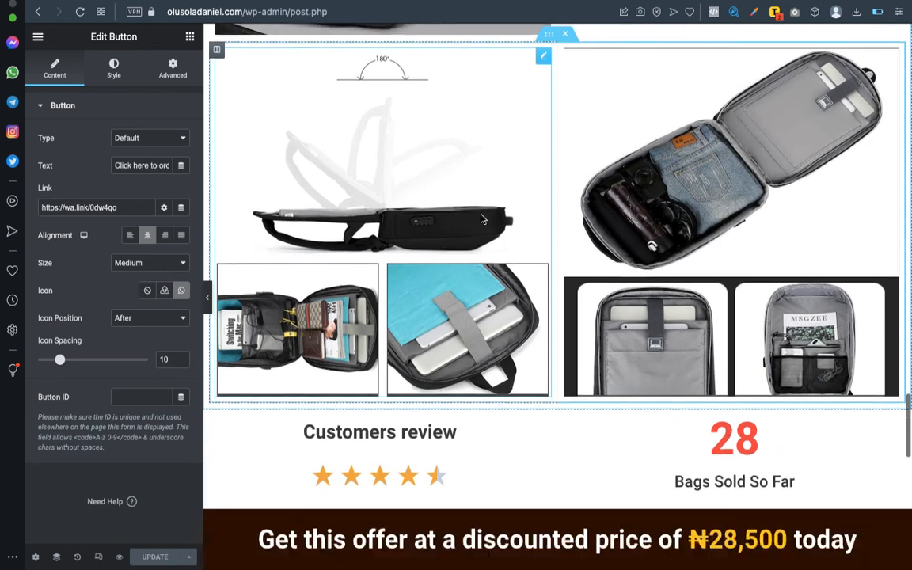
{"action": "scroll", "coordinate": [481, 218], "scroll_direction": "down", "scroll_amount": 10}
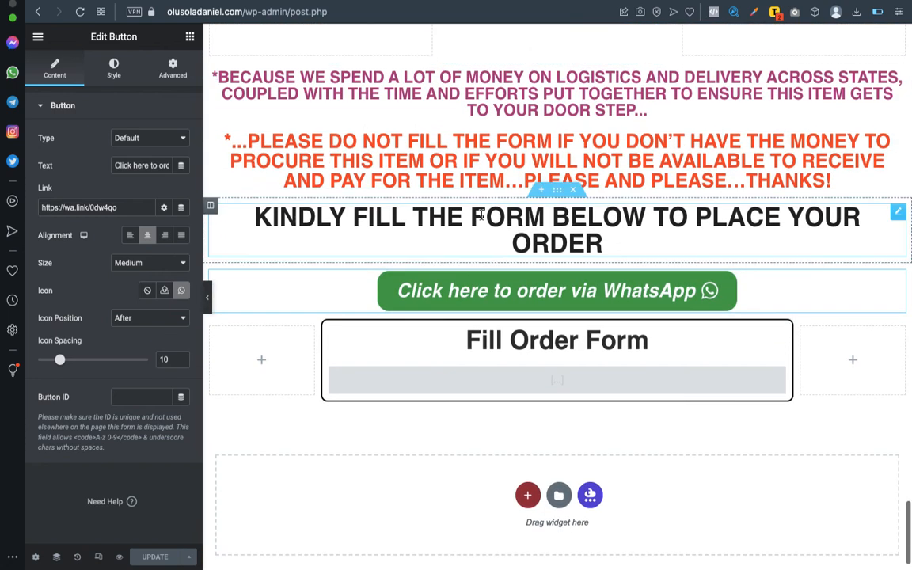
{"action": "scroll", "coordinate": [480, 217], "scroll_direction": "up", "scroll_amount": 20}
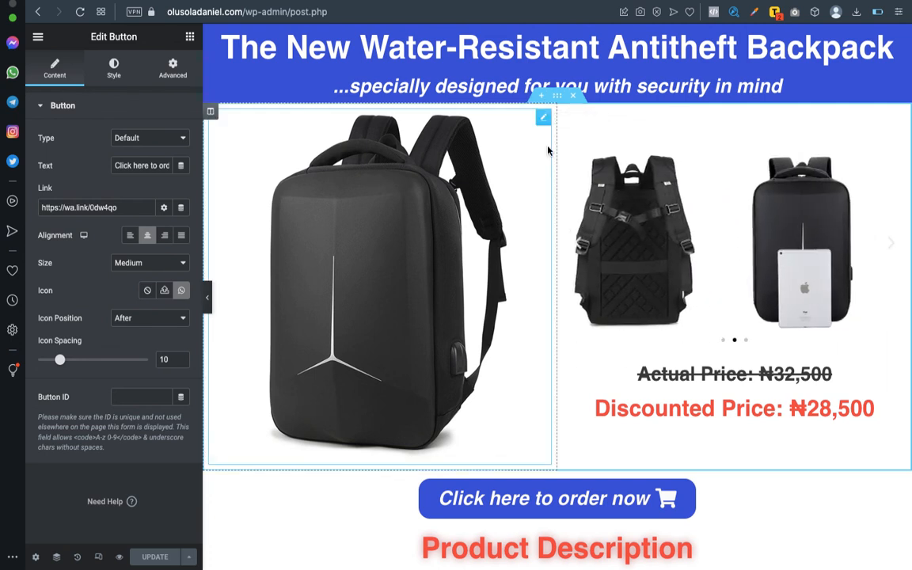
{"action": "scroll", "coordinate": [549, 234], "scroll_direction": "down", "scroll_amount": 6}
{"action": "scroll", "coordinate": [550, 232], "scroll_direction": "down", "scroll_amount": 15}
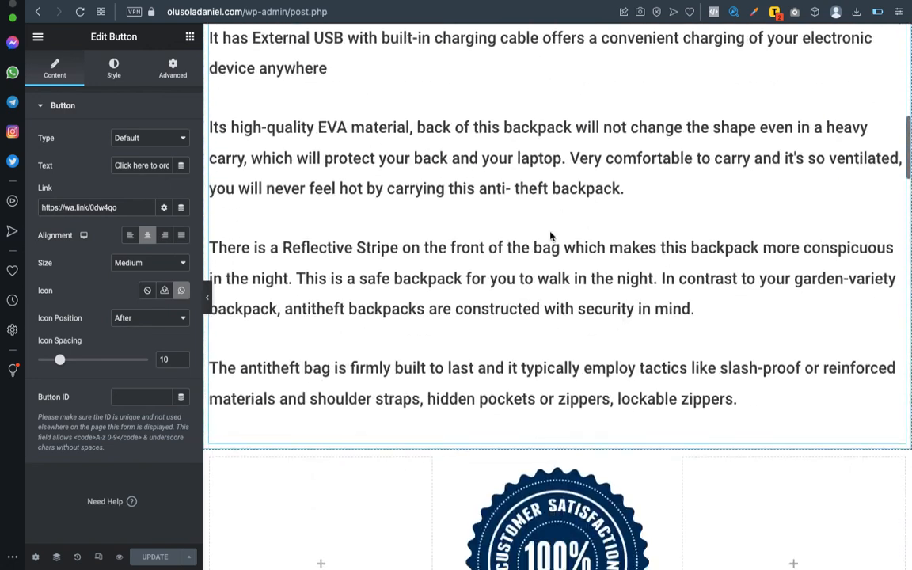